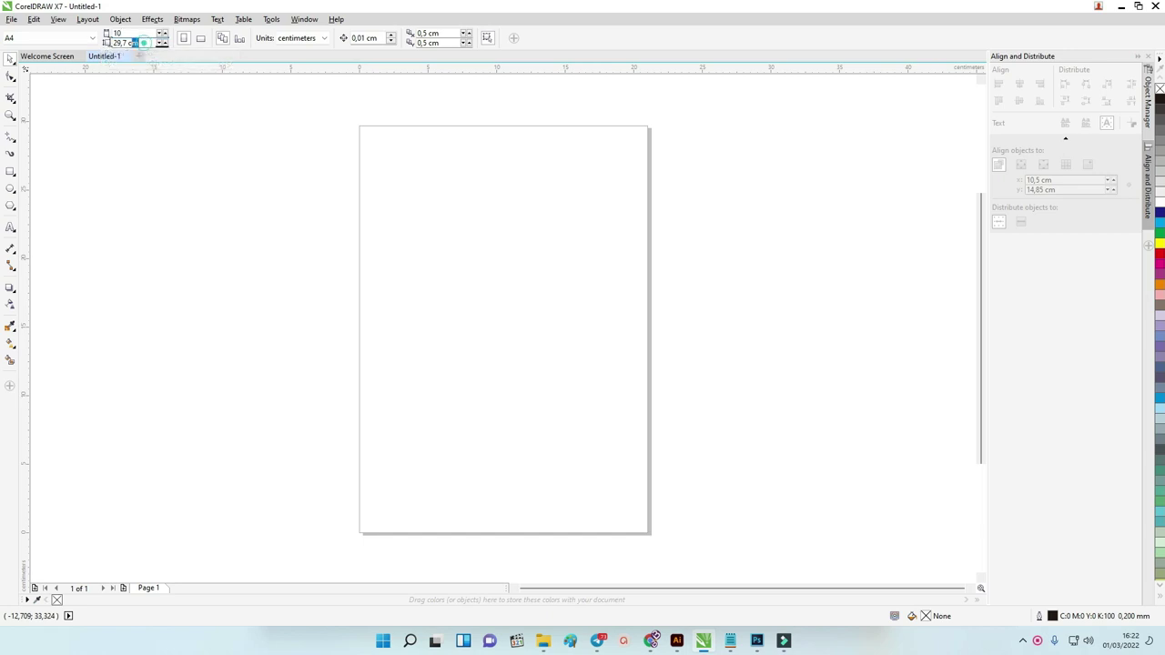
Set the page height to 30 cm and switch the page to landscape orientation
text(30)
key(Return)
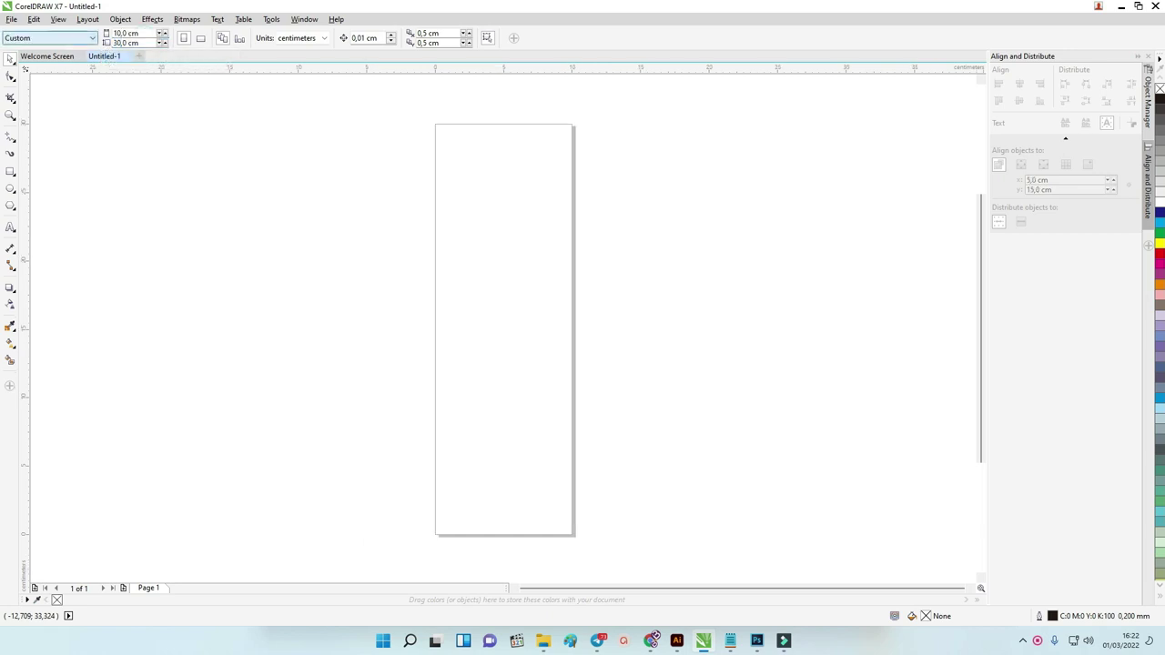
click(202, 38)
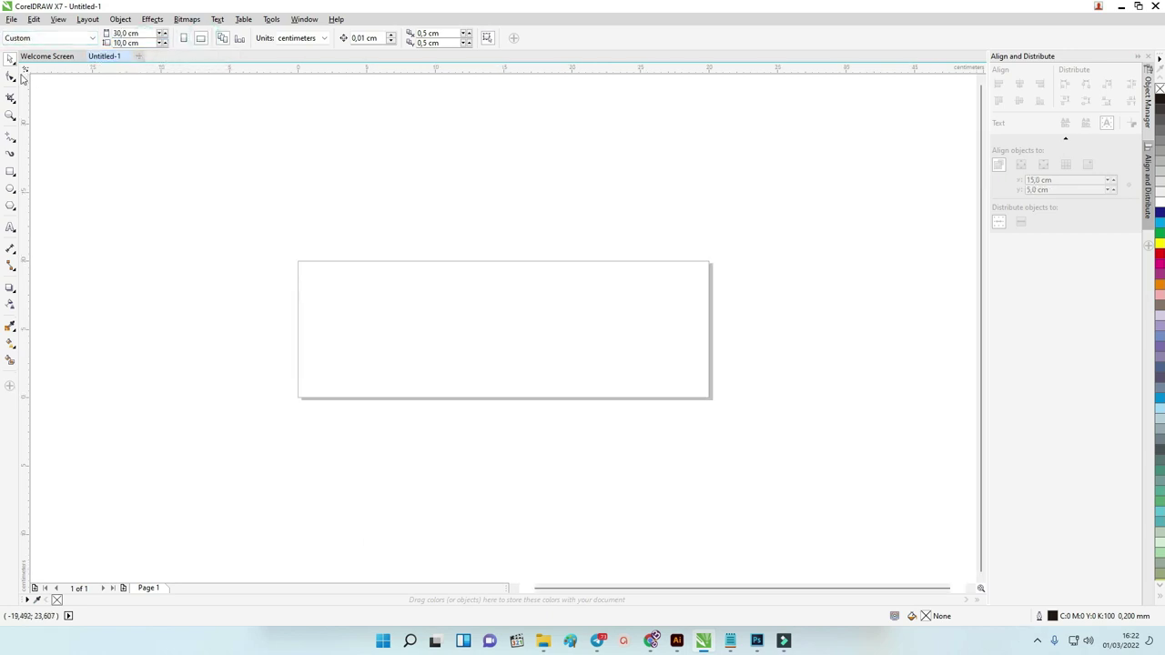
scroll(403, 292, up, 2)
scroll(328, 270, down, 2)
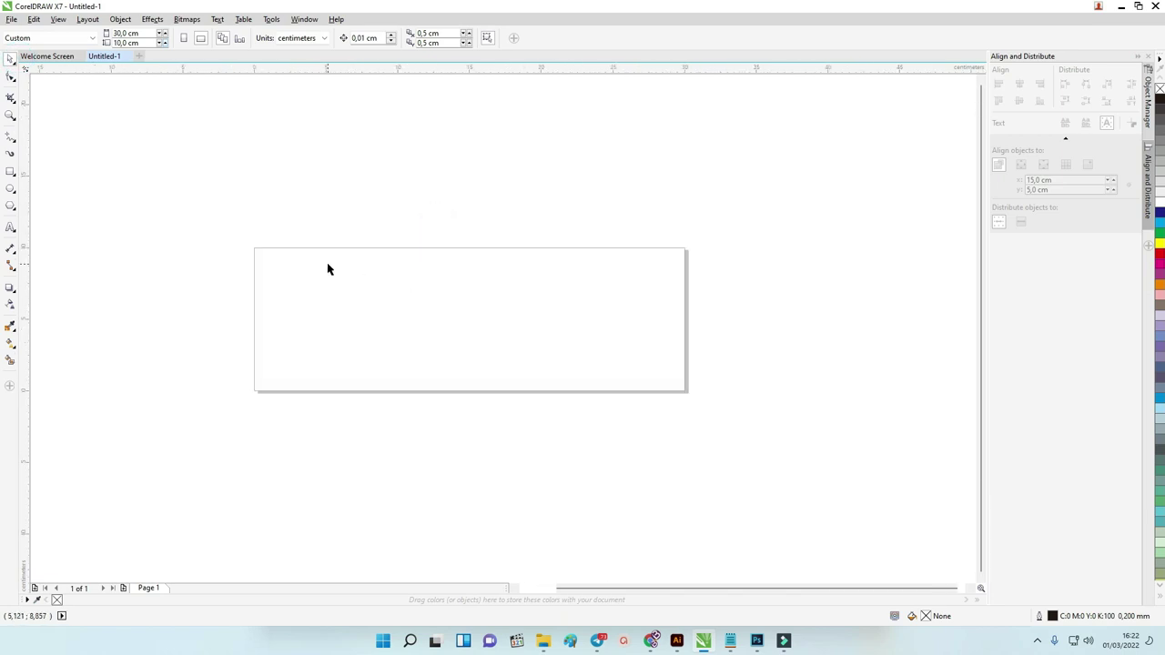
Add a rectangle that exactly covers the whole page
double_click(11, 172)
click(11, 57)
click(341, 177)
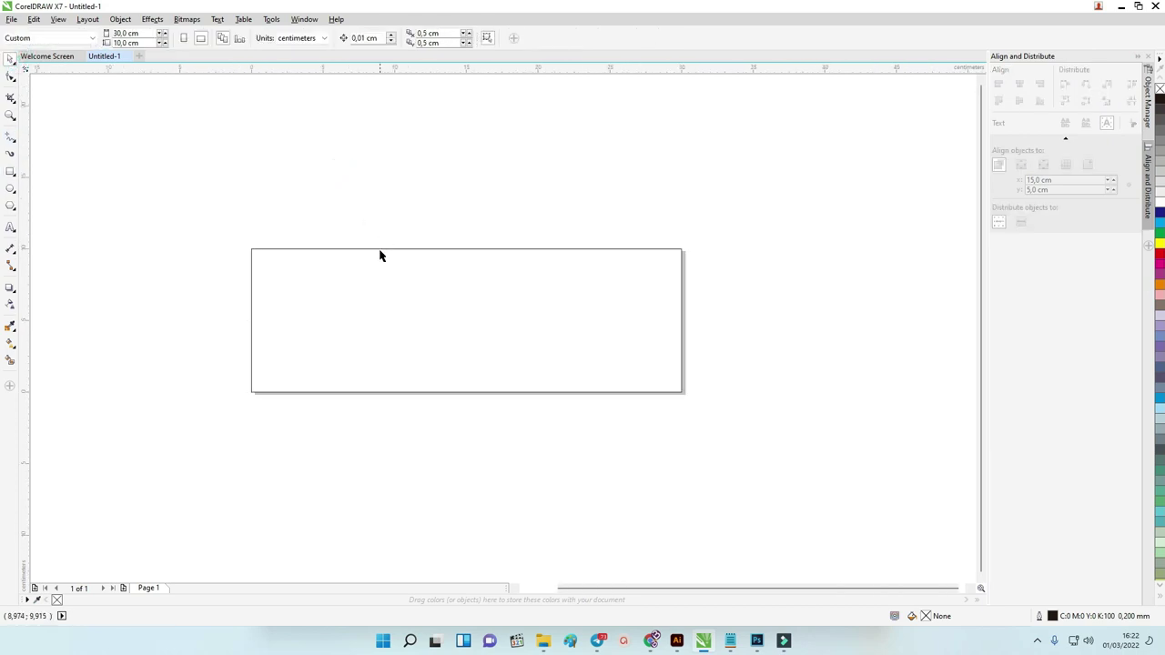
Apply a one-step inside contour of about 0.149 cm to the page rectangle and break the contour group apart
click(380, 252)
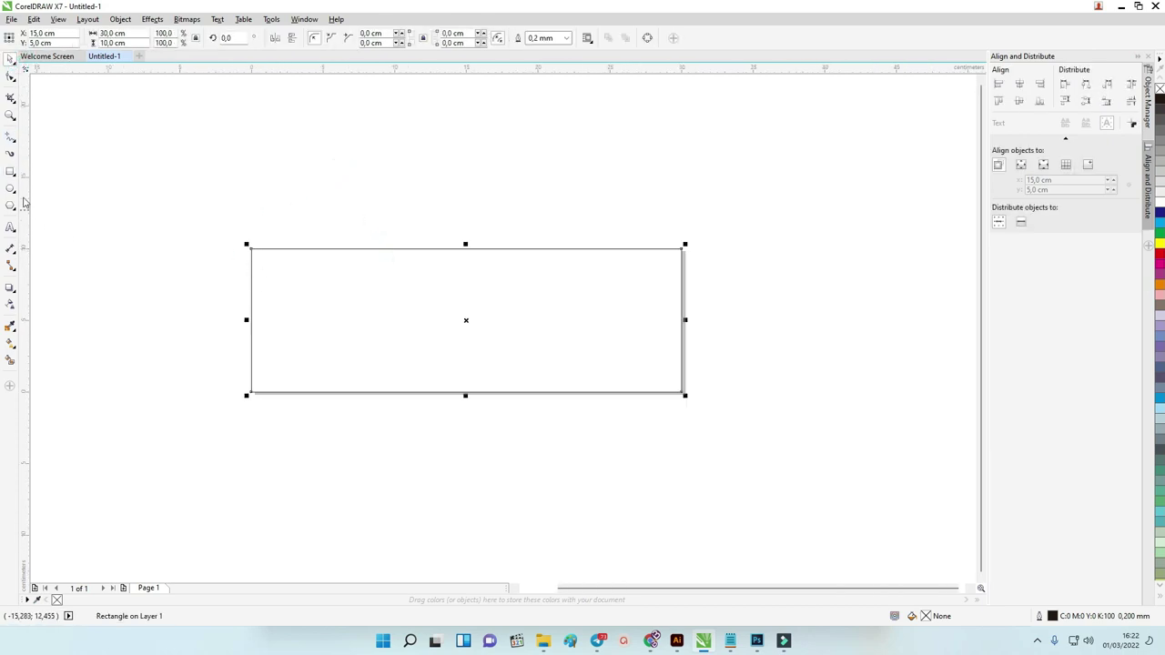
click(9, 289)
click(42, 300)
scroll(271, 249, up, 1)
drag(268, 250, 269, 260)
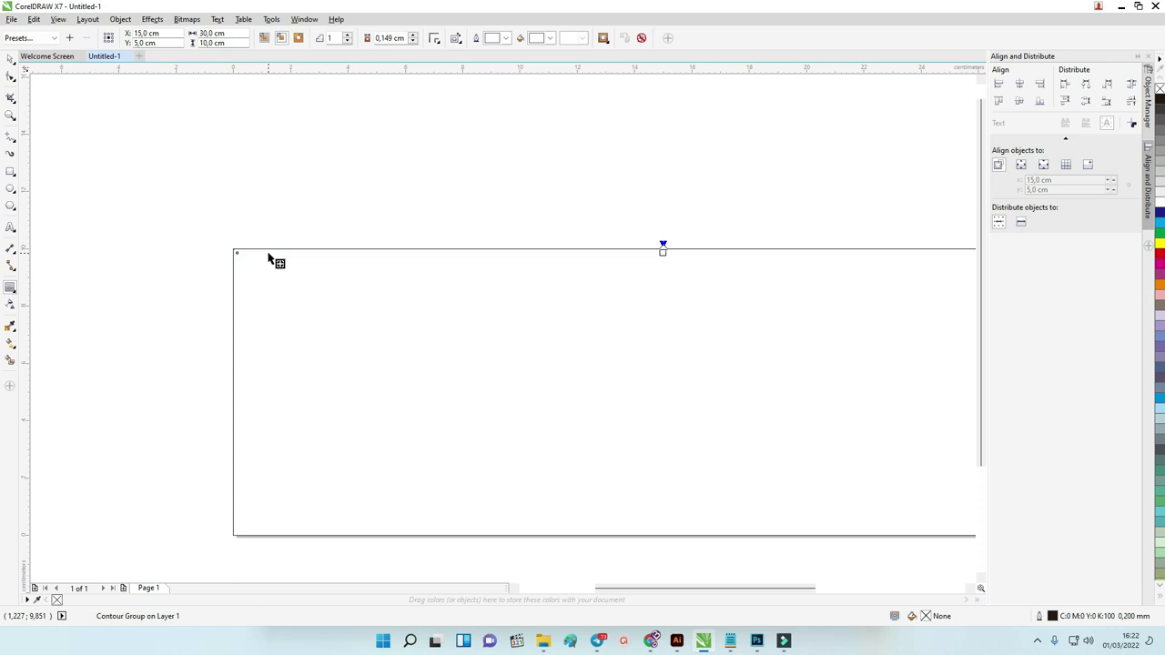
right_click(269, 257)
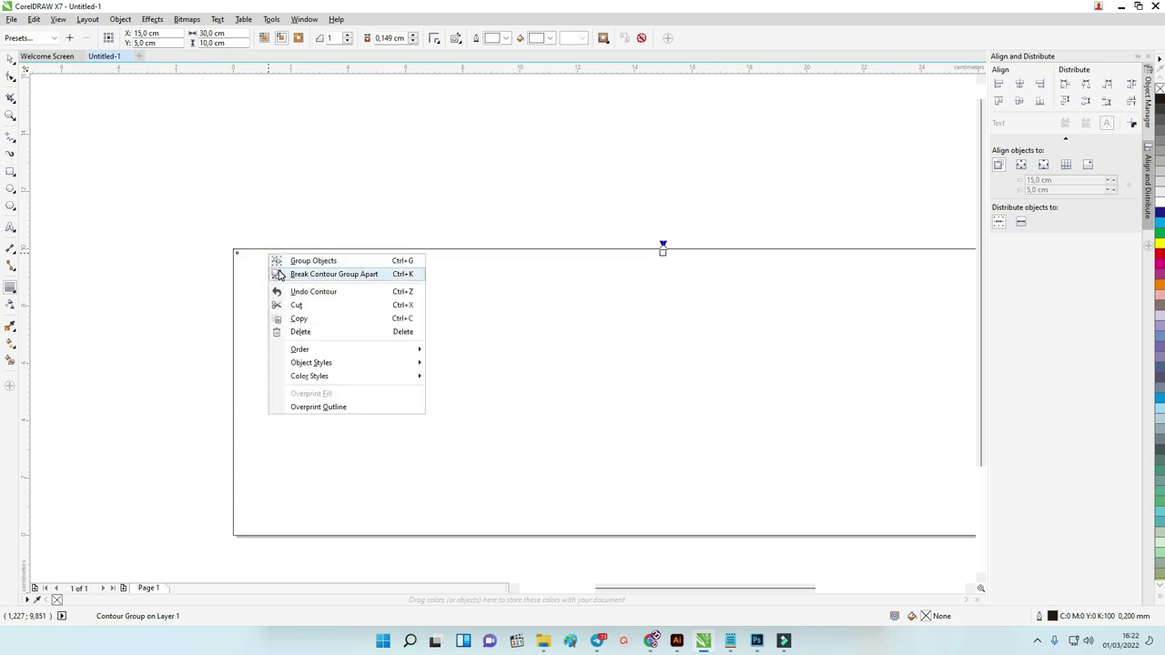
click(280, 274)
click(92, 94)
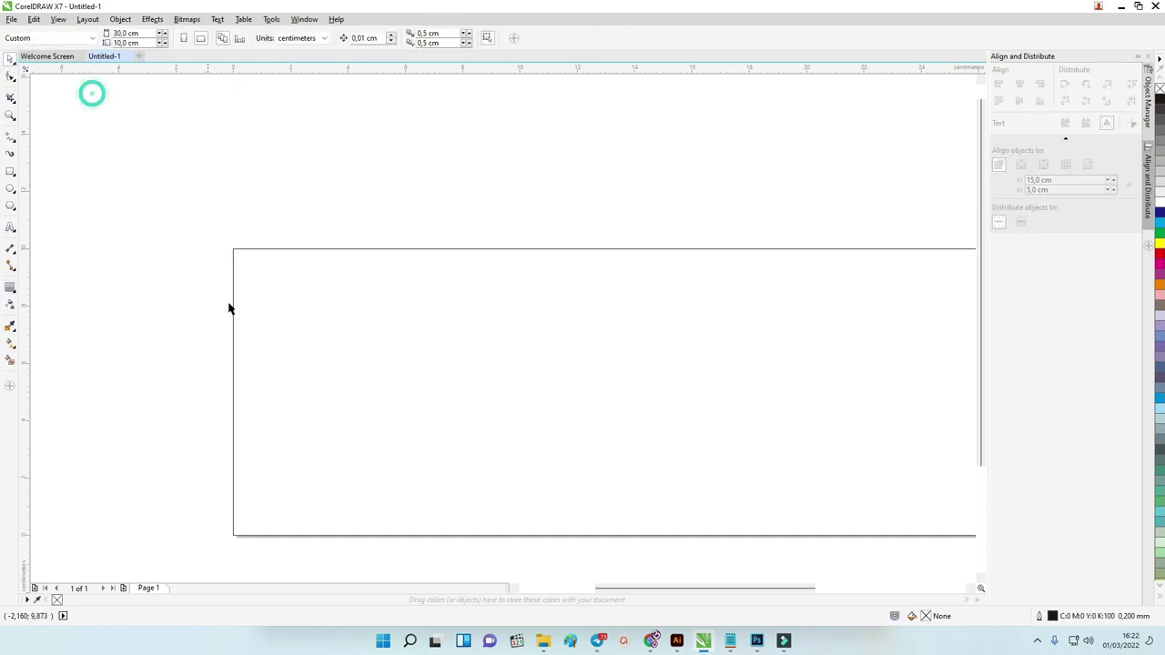
Give the inner contour rectangle a black outline
click(263, 259)
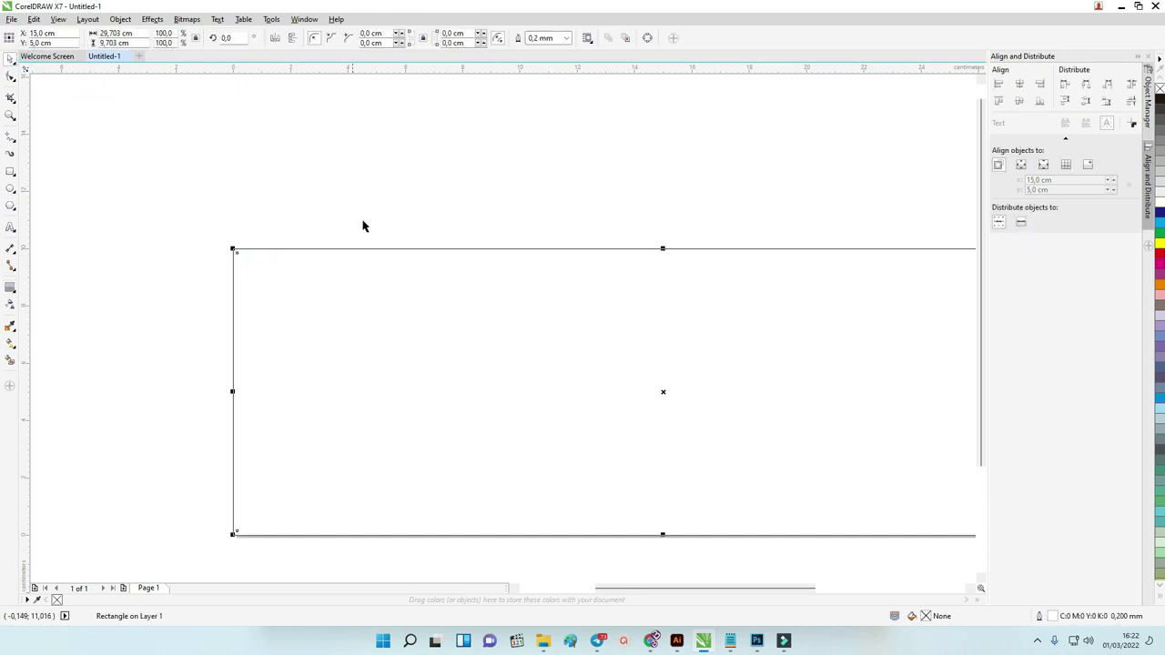
right_click(1160, 99)
click(533, 155)
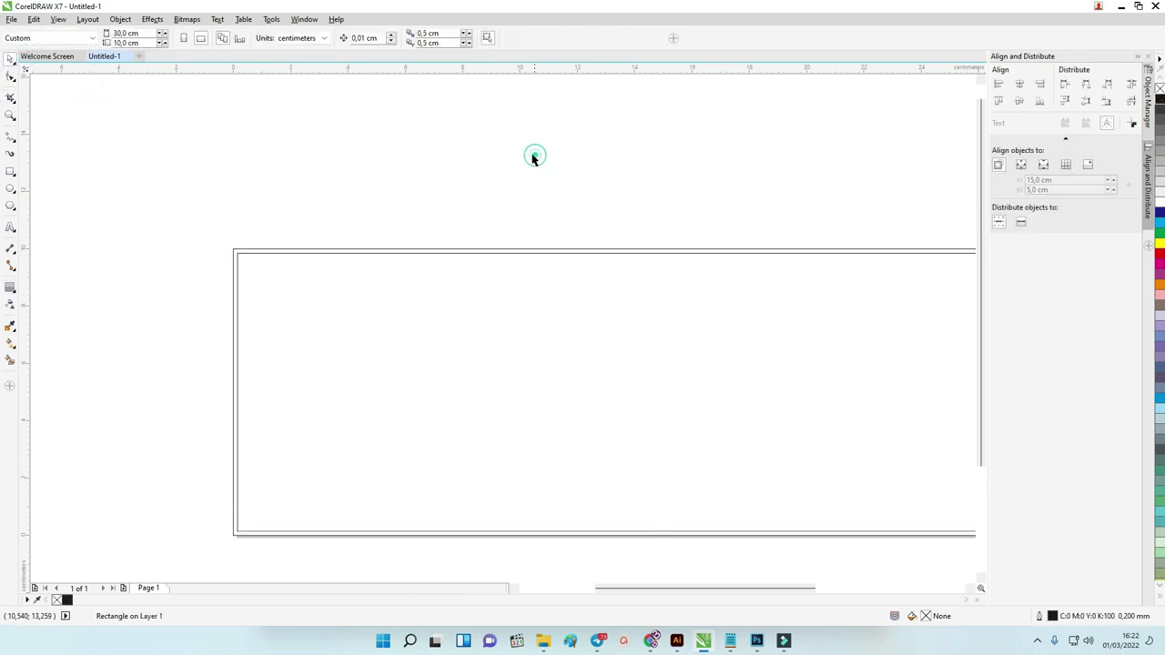
Fill the outer page rectangle with white and remove its outline
scroll(260, 140, down, 1)
drag(202, 152, 761, 362)
scroll(663, 197, up, 2)
click(684, 166)
click(702, 185)
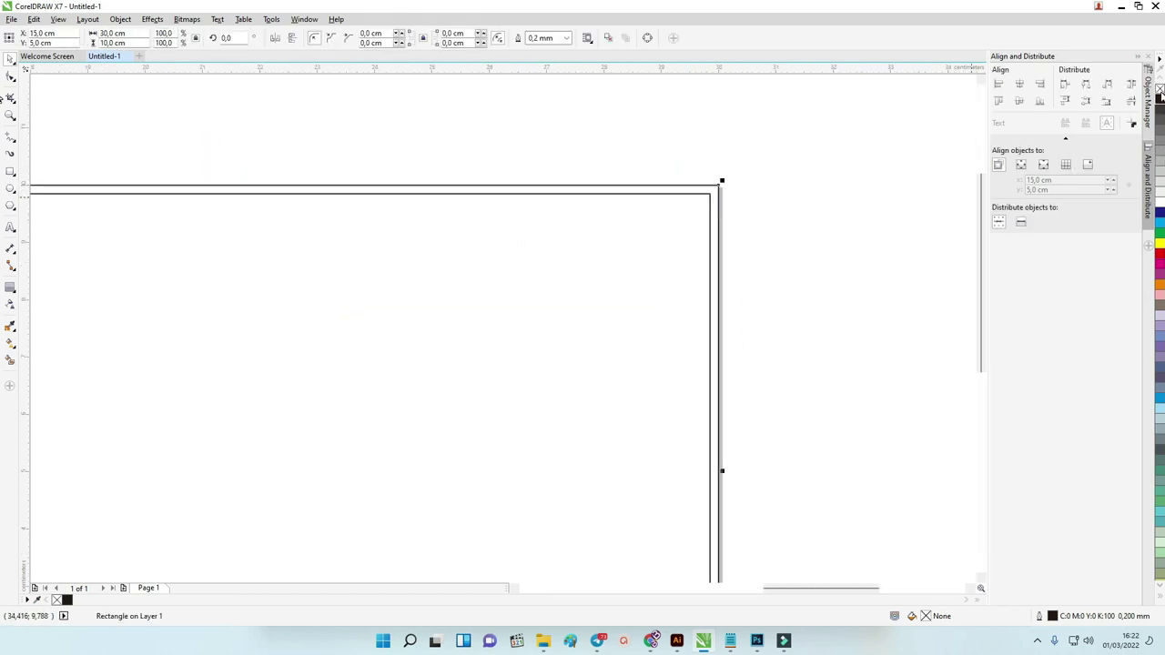
click(1159, 206)
right_click(1159, 89)
click(797, 155)
Fill the inner rectangle with 10% black and leave it without an outline
click(693, 193)
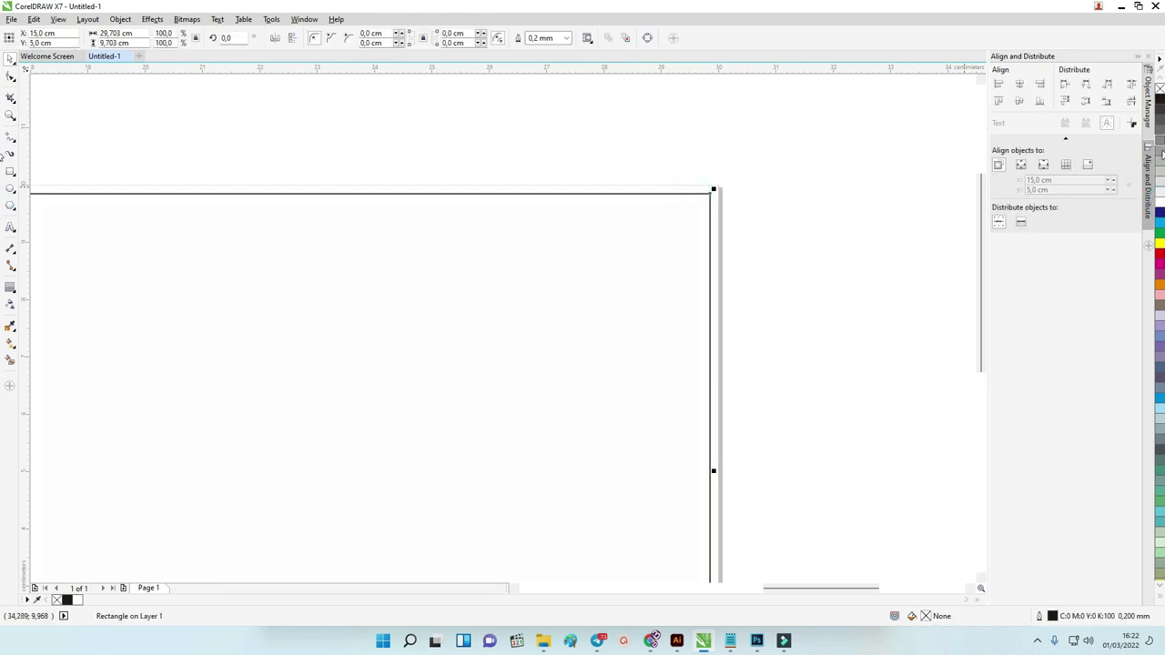
click(1159, 194)
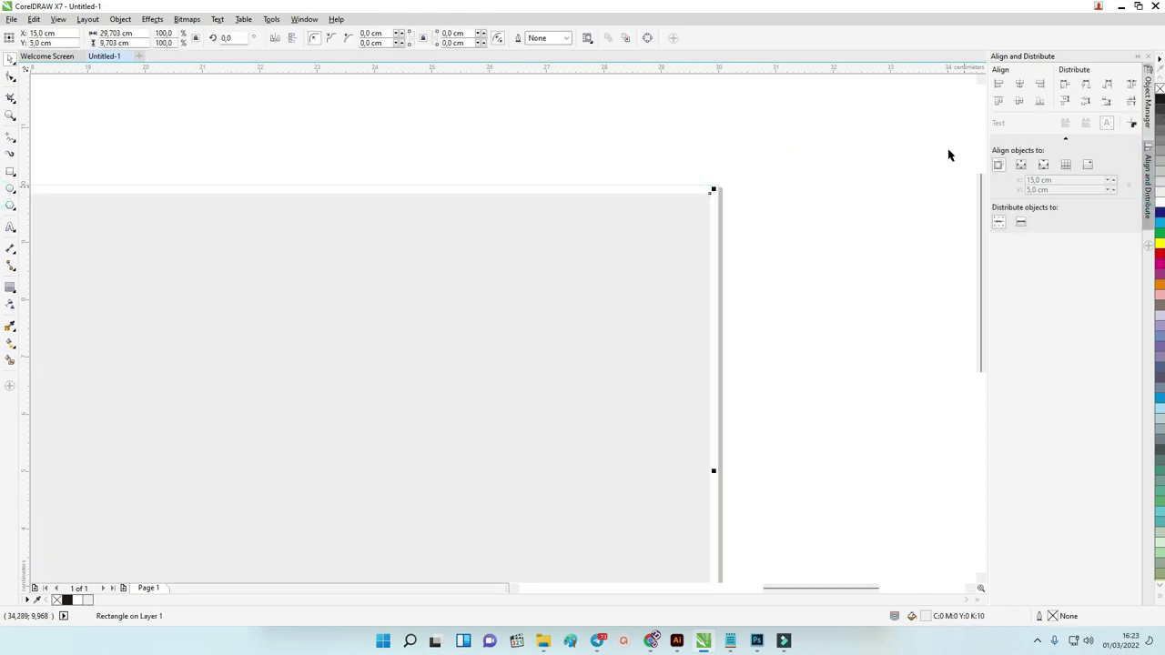
click(691, 156)
scroll(622, 188, down, 2)
scroll(173, 189, up, 1)
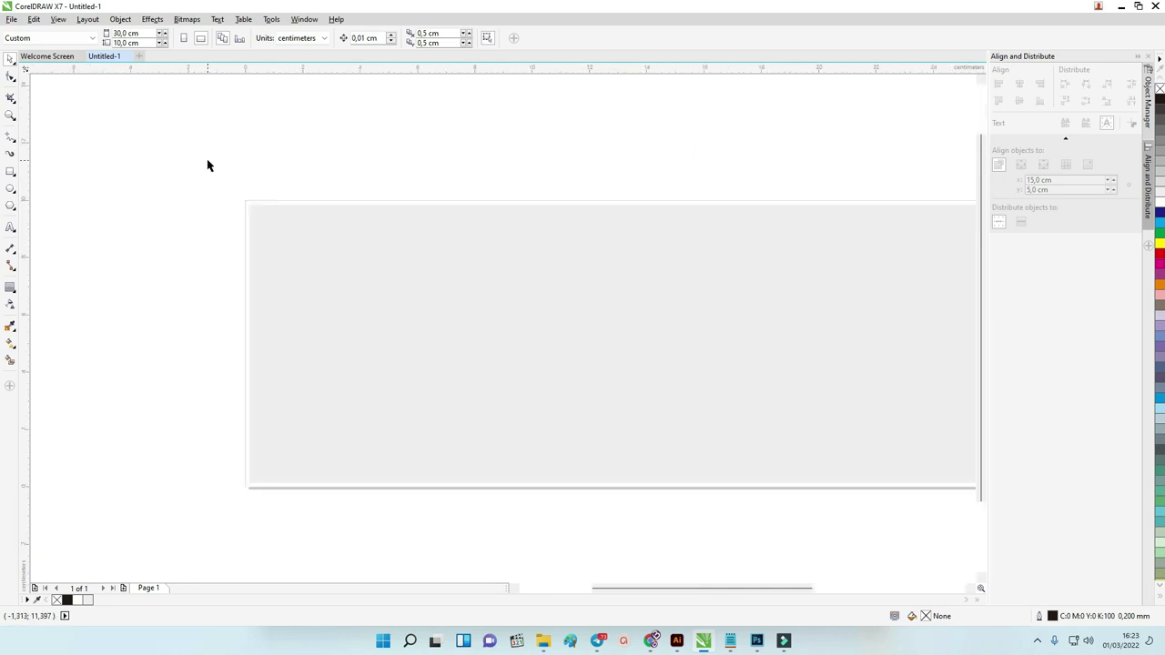
scroll(219, 159, down, 1)
click(241, 138)
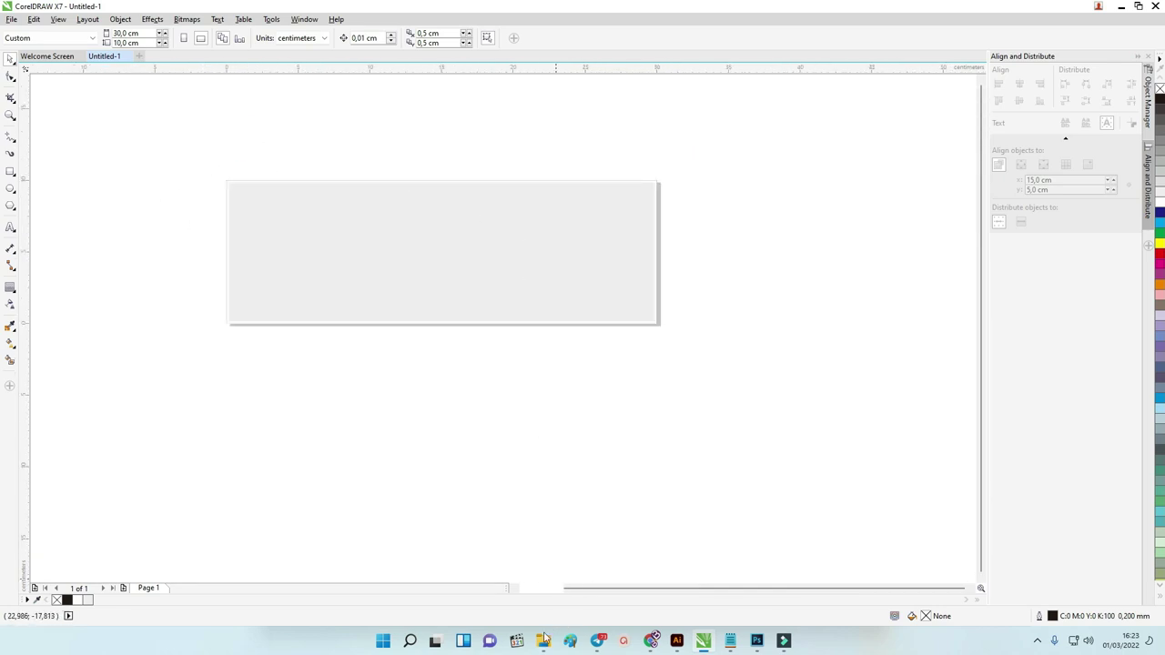
Bring the Pallete SVG from the Banner Kue 1 folder in File Explorer into the drawing
mouse_move(544, 641)
click(479, 596)
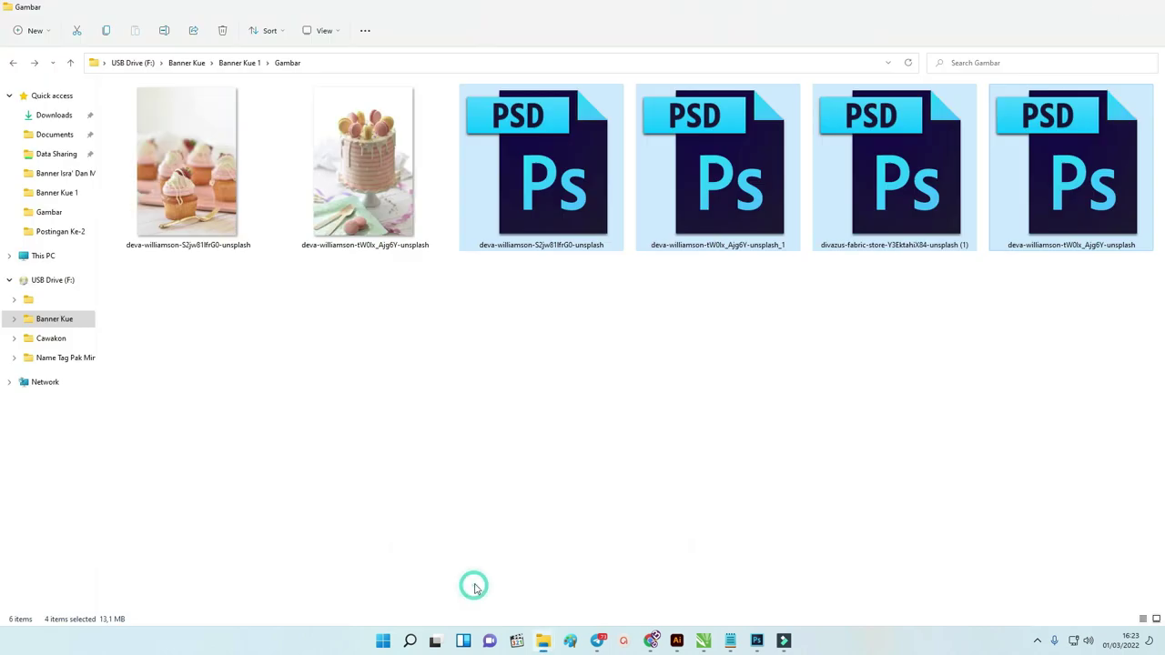
click(240, 63)
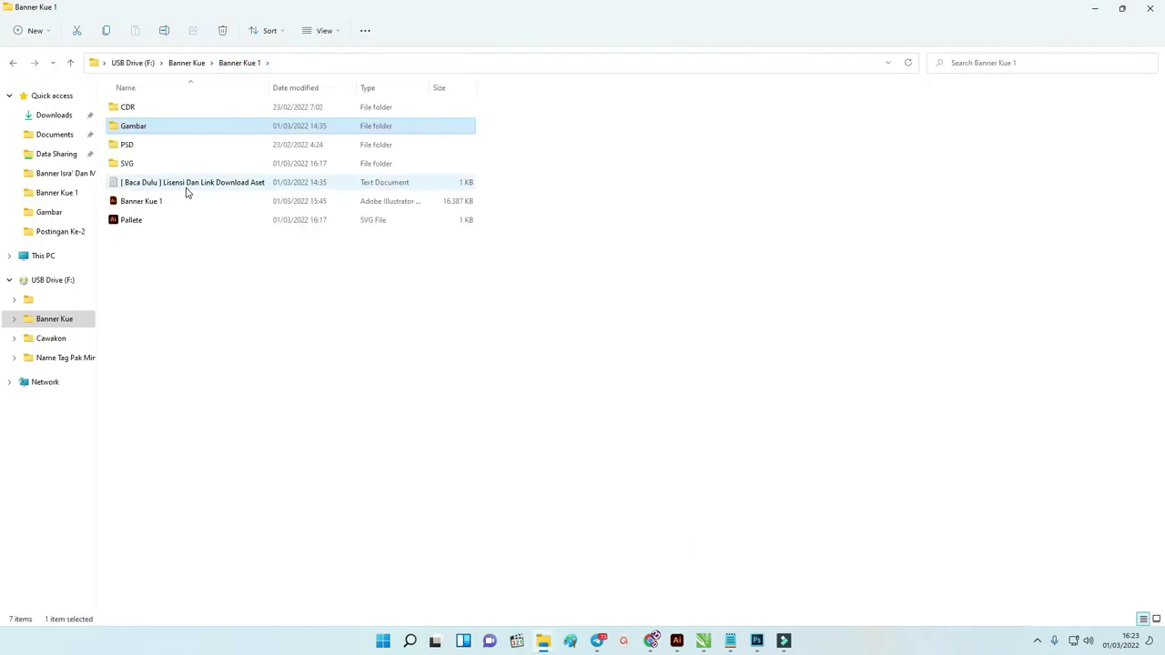
drag(127, 227, 497, 131)
key(alt+Tab)
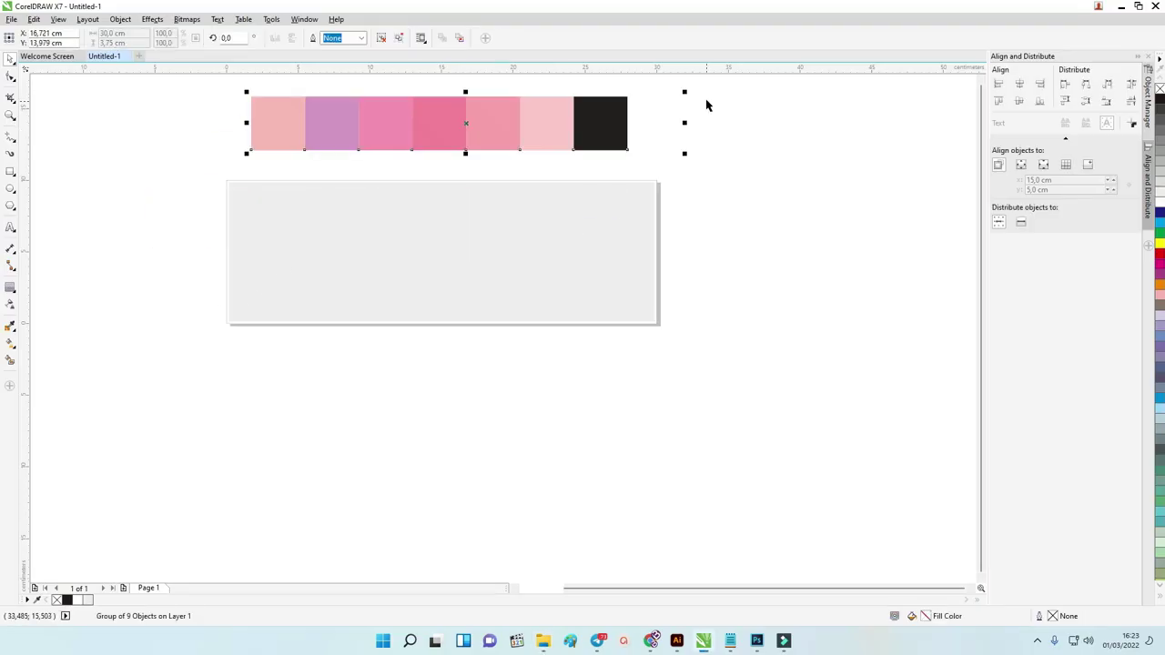
Scale the colour palette group down to about 16.4 cm wide and place it just above the page
drag(685, 91, 528, 153)
click(528, 97)
click(538, 156)
scroll(504, 152, up, 1)
scroll(503, 152, down, 1)
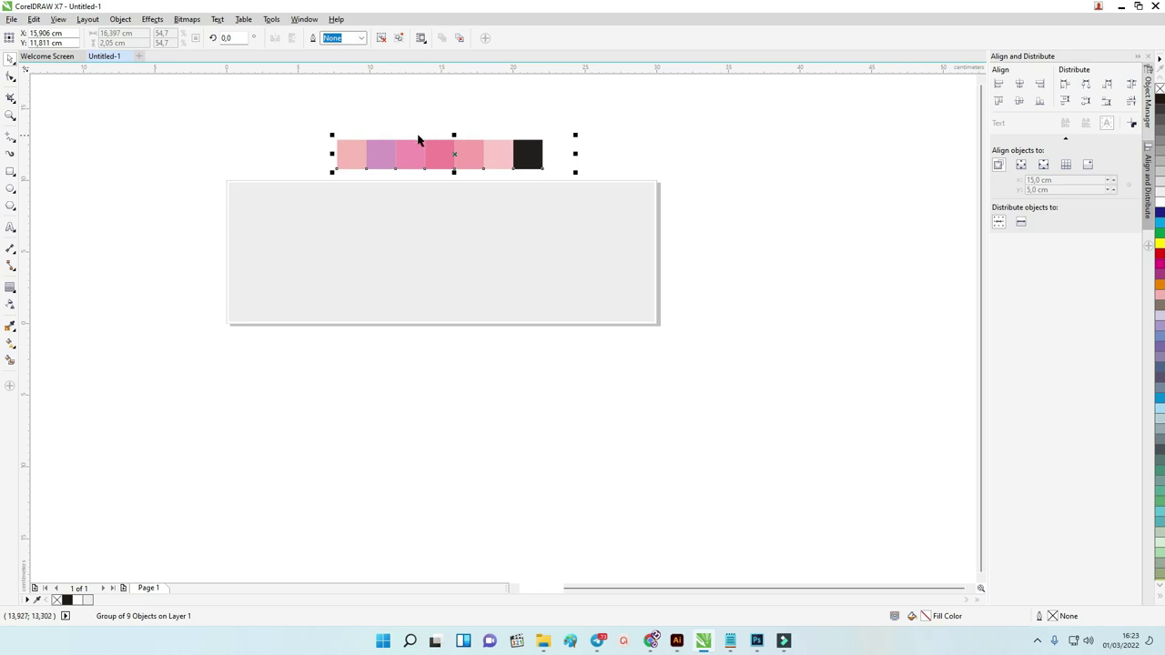
Apply horizontal centre alignment to the colour palette group and lock it in place
click(1019, 83)
click(670, 118)
click(512, 151)
click(513, 151)
right_click(513, 152)
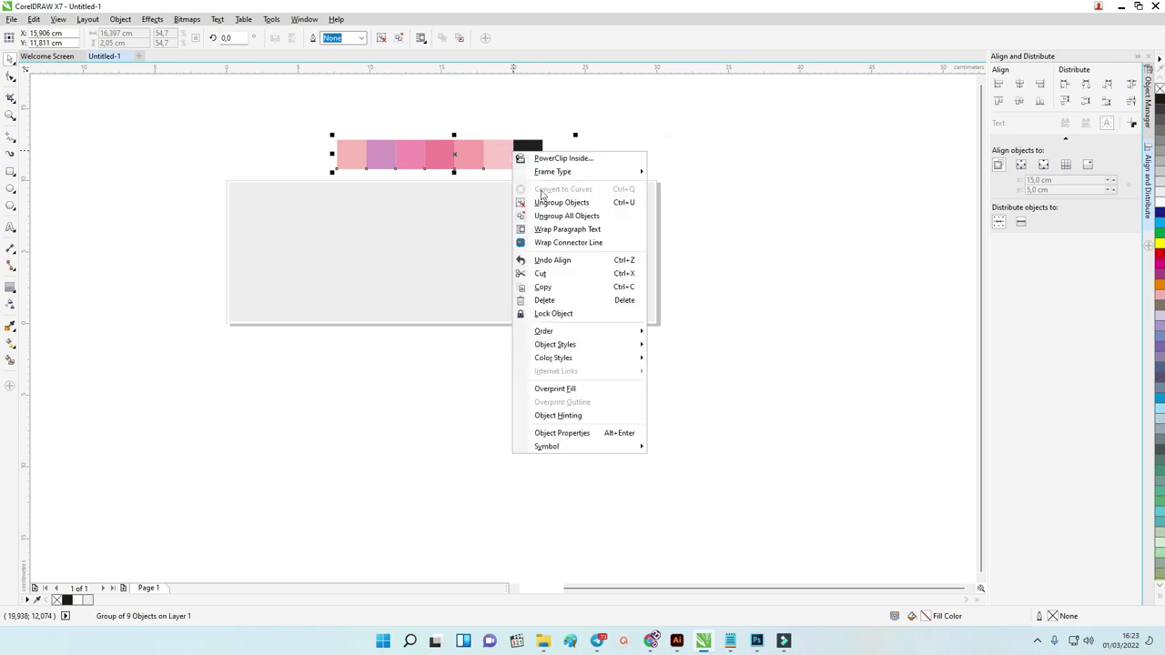
click(556, 316)
click(739, 206)
click(644, 162)
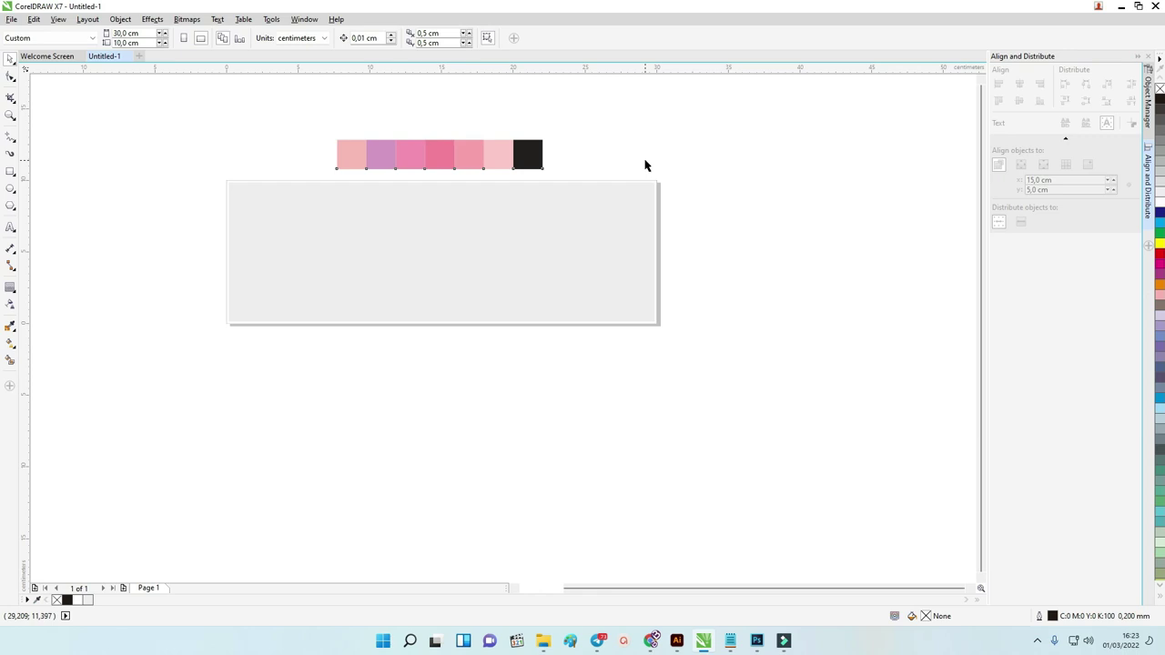
Bring the four PSD images from the Gambar folder in File Explorer into the drawing
mouse_move(543, 639)
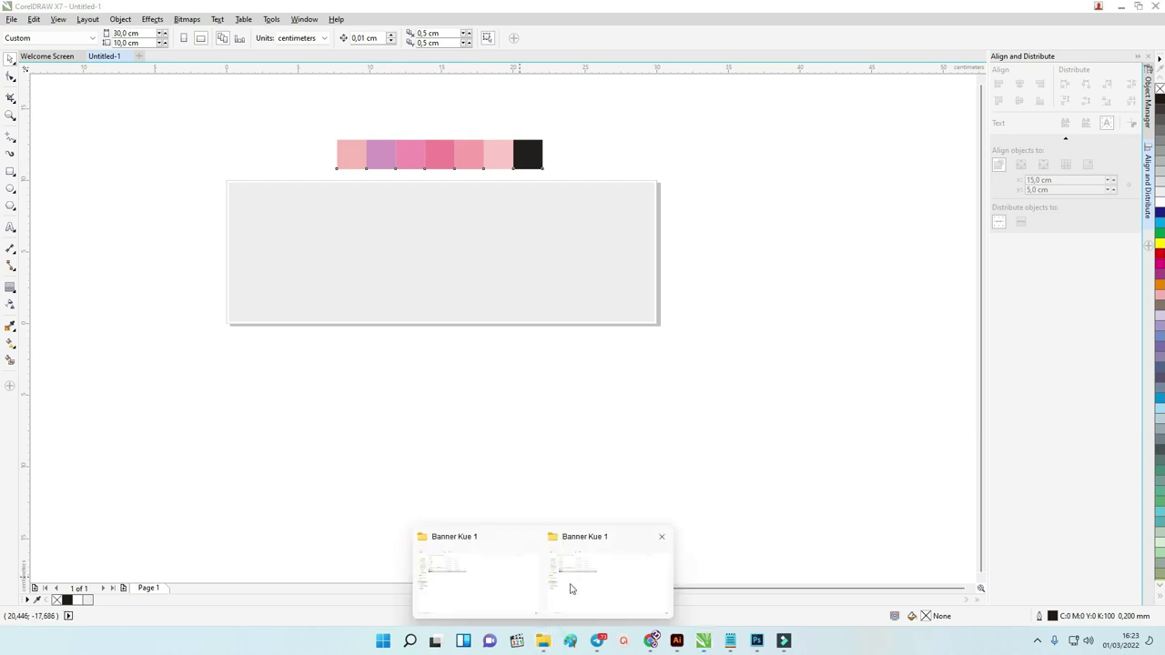
click(571, 588)
click(130, 143)
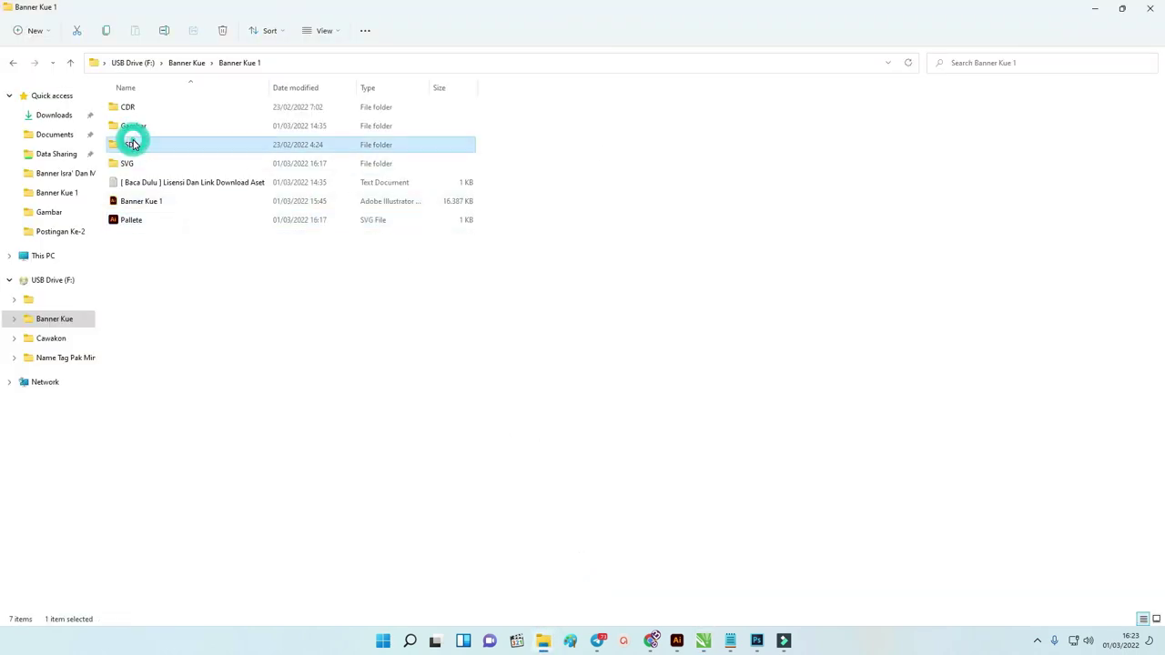
double_click(133, 124)
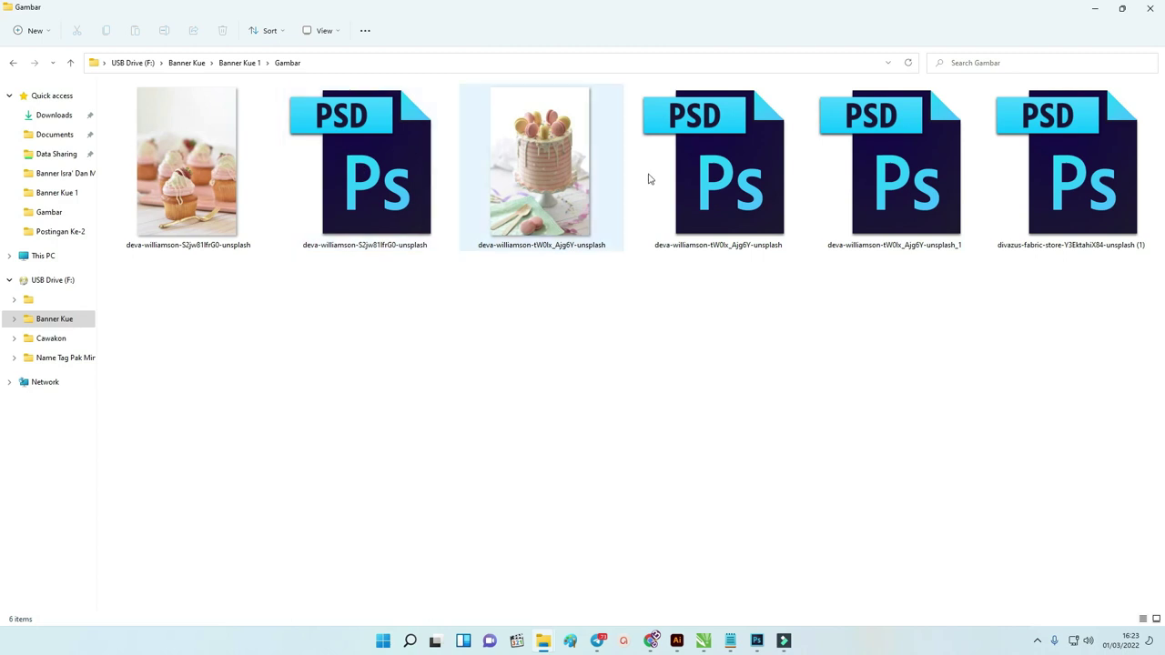
double_click(391, 188)
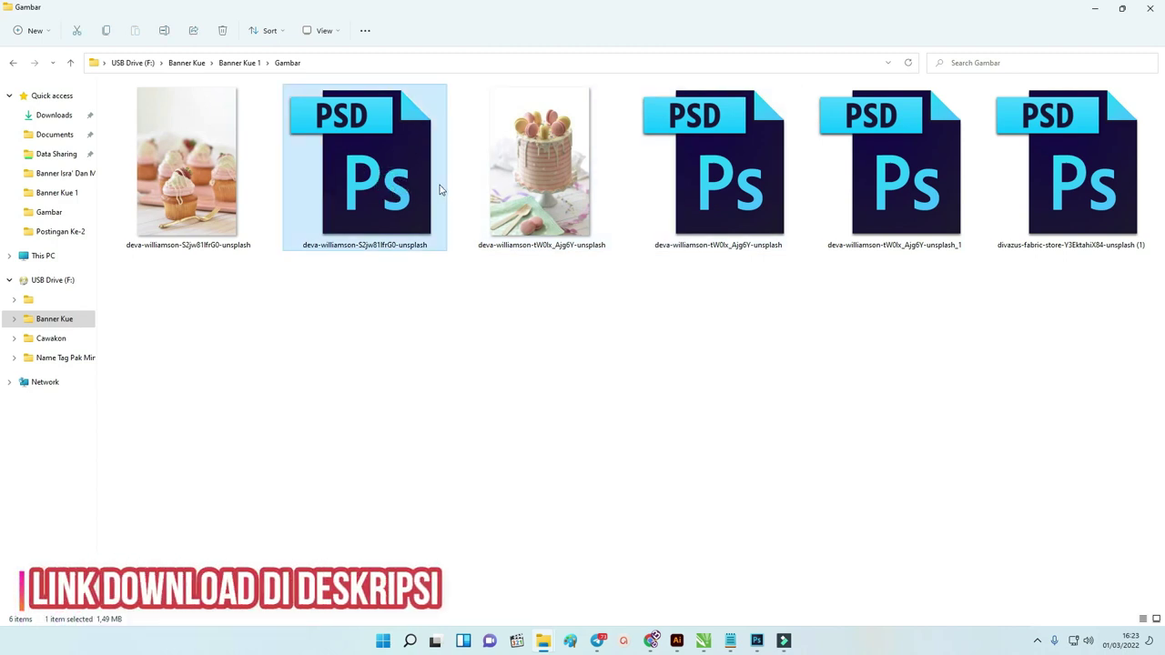
ctrl+click(725, 188)
ctrl+click(914, 177)
drag(1074, 189, 119, 271)
key(alt+Tab)
Move the imported fabric, cake and cupcake images off the page into the empty area beside it
click(723, 345)
drag(681, 257, 365, 425)
drag(717, 270, 336, 242)
scroll(737, 289, down, 1)
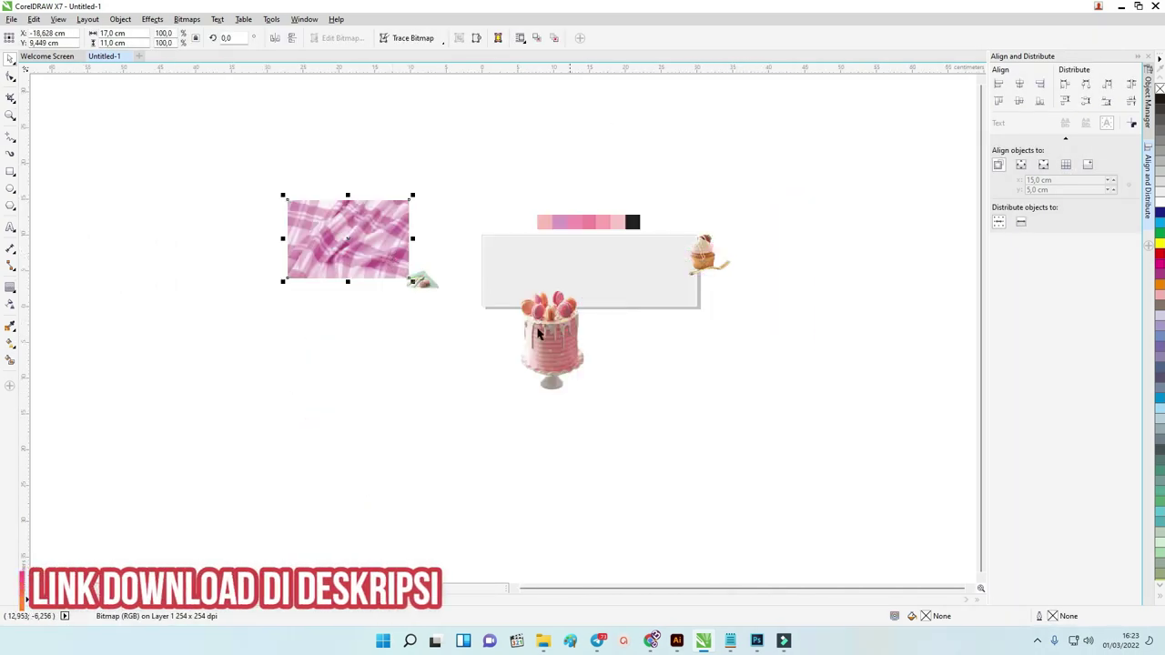
drag(538, 334, 403, 333)
drag(705, 255, 442, 203)
drag(405, 334, 347, 326)
click(453, 333)
scroll(482, 189, up, 1)
scroll(483, 190, down, 1)
scroll(484, 188, up, 1)
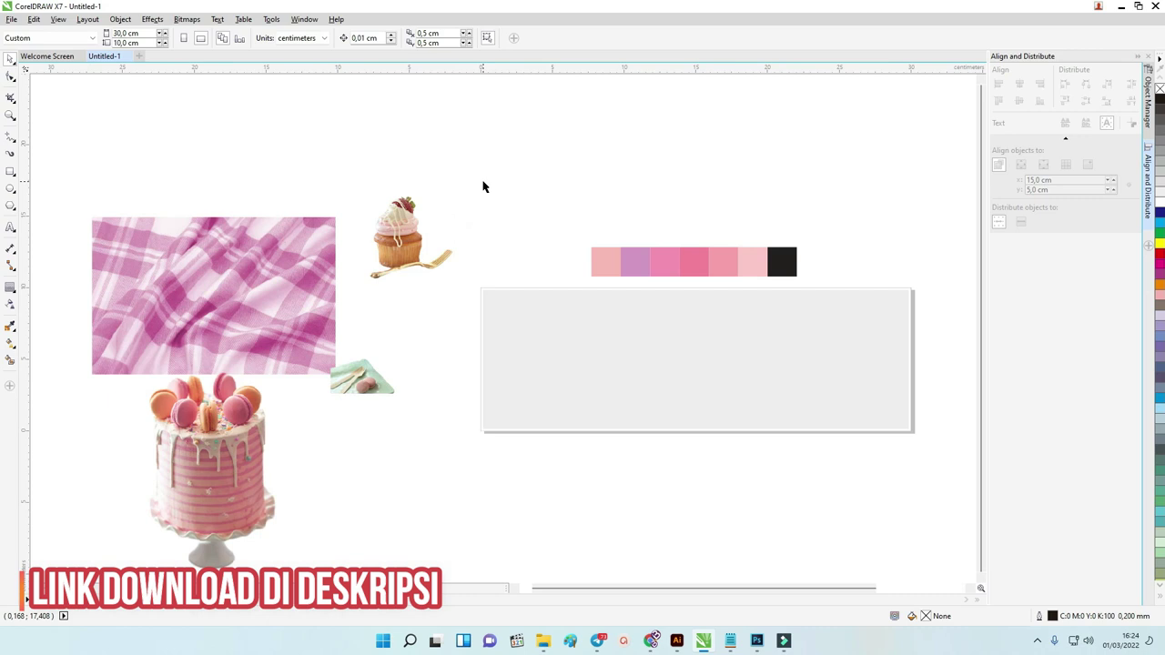
scroll(483, 188, down, 1)
Switch to Notepad and copy all the banner text from "Cake Pink" to "Beli Sekarang"
mouse_move(729, 641)
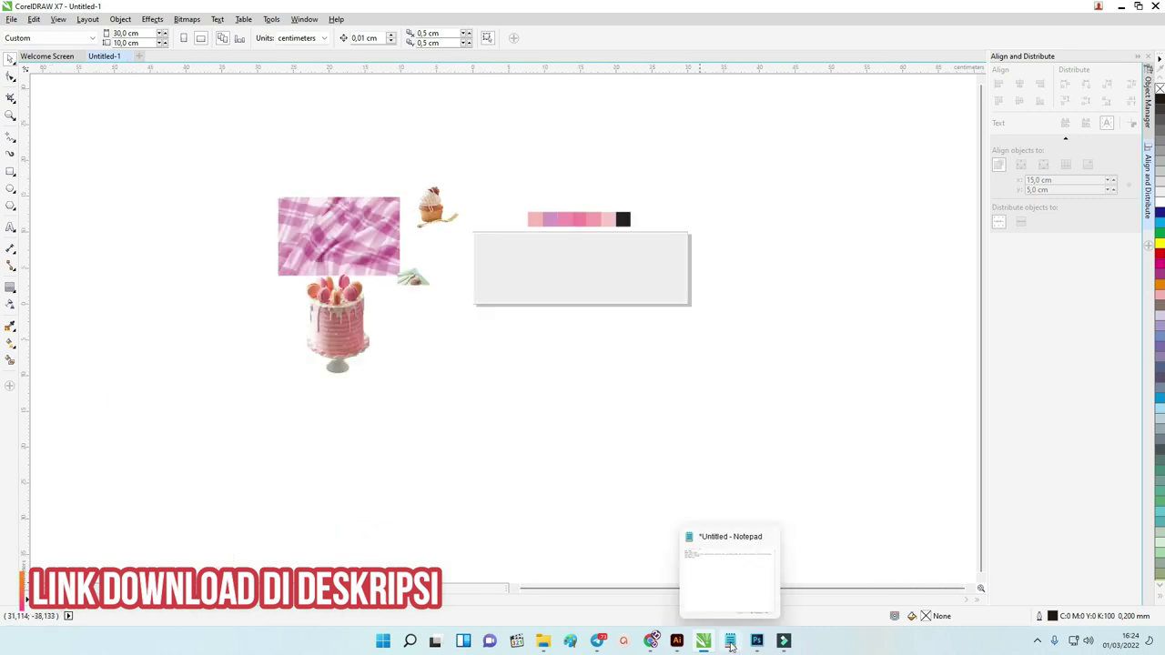
click(731, 571)
drag(384, 159, 672, 281)
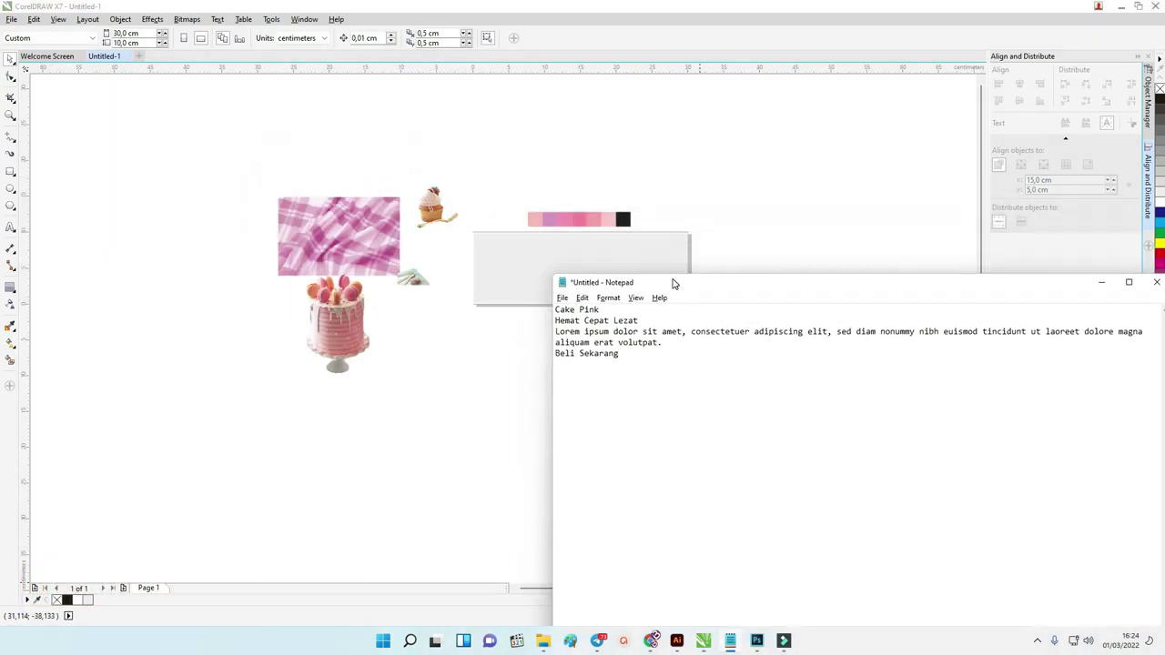
drag(619, 355, 533, 317)
drag(682, 285, 682, 292)
right_click(585, 325)
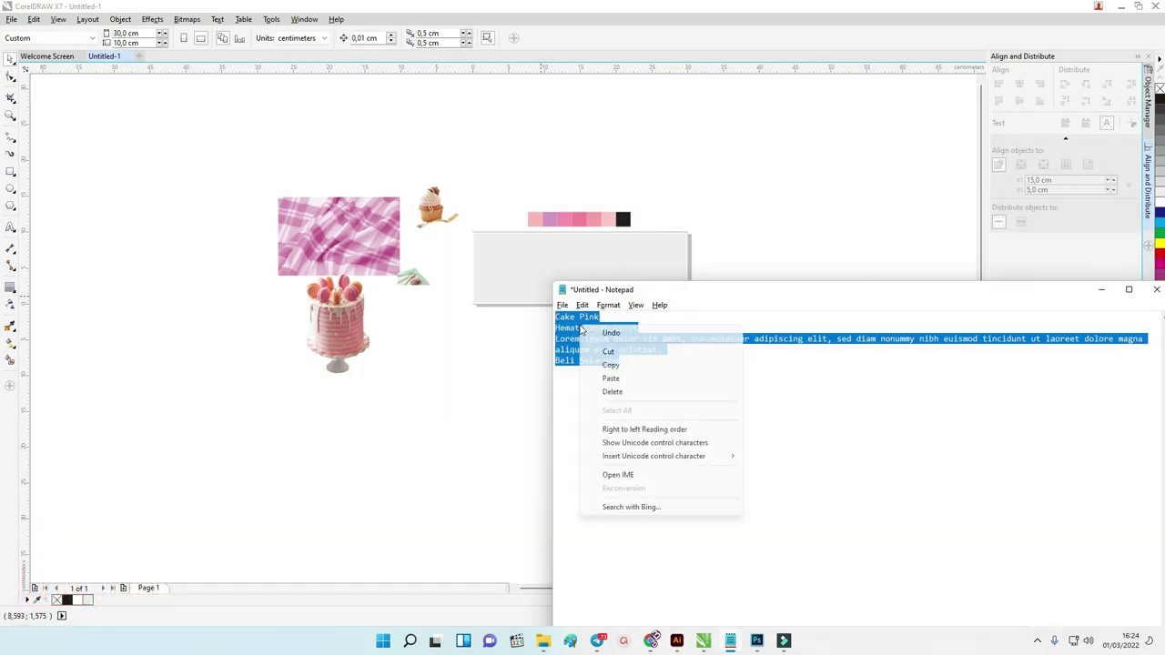
click(609, 365)
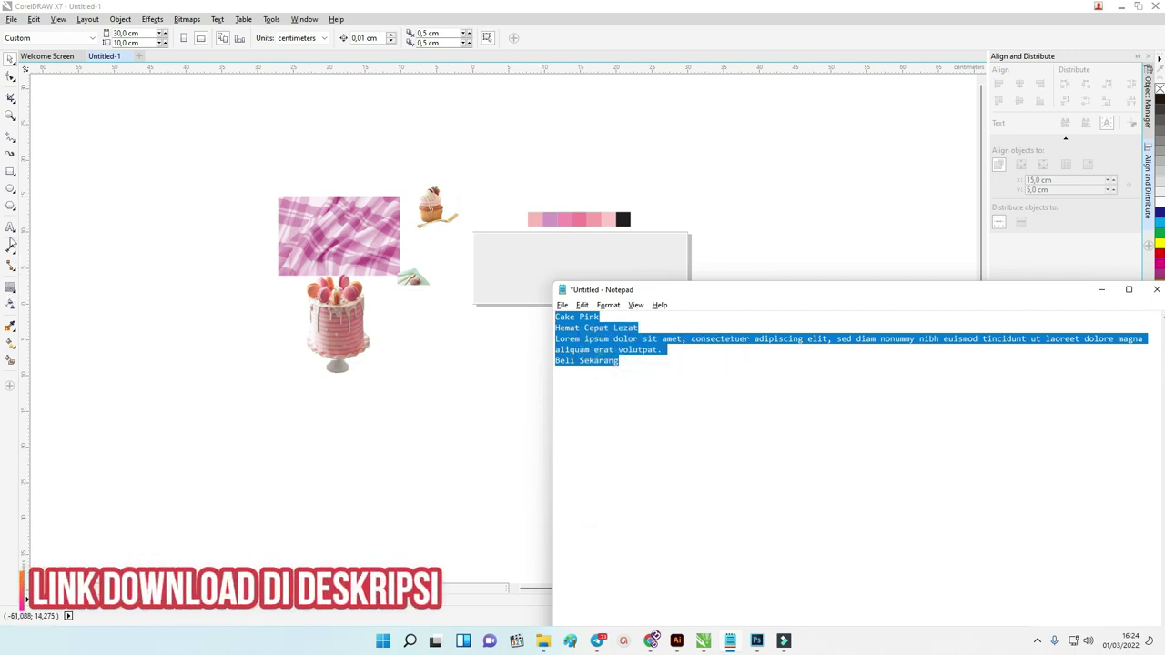
Paste the copied text into a paragraph text frame beside the fabric image and shorten the frame to fit the text
click(10, 138)
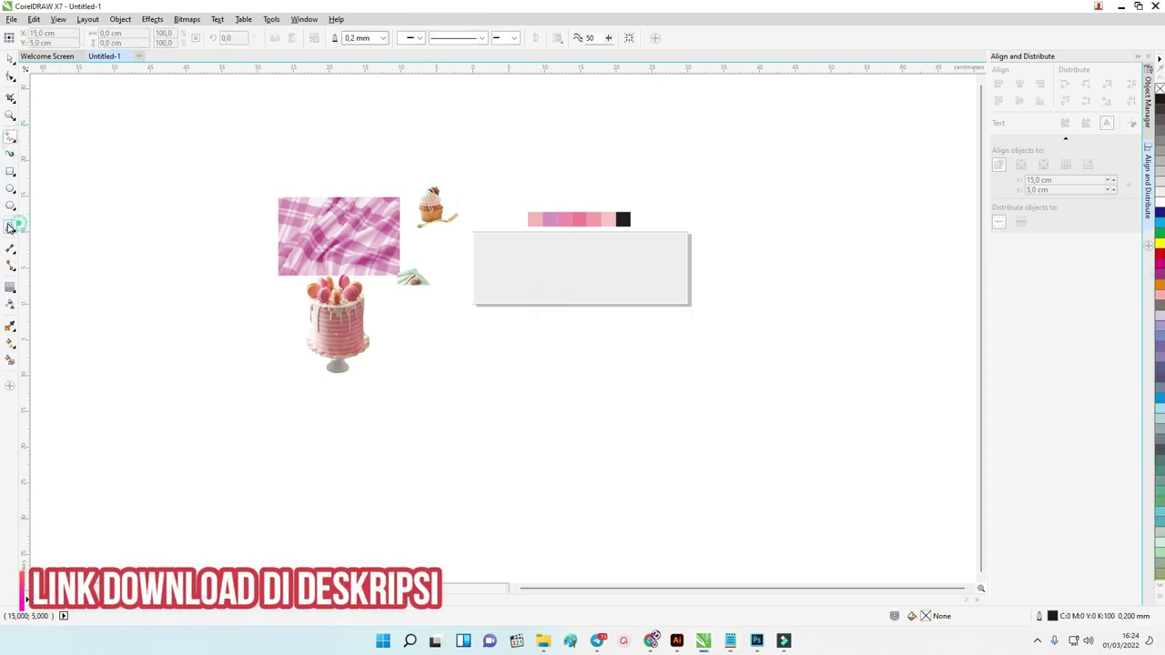
click(9, 227)
drag(109, 230, 251, 347)
key(ctrl+v)
click(10, 59)
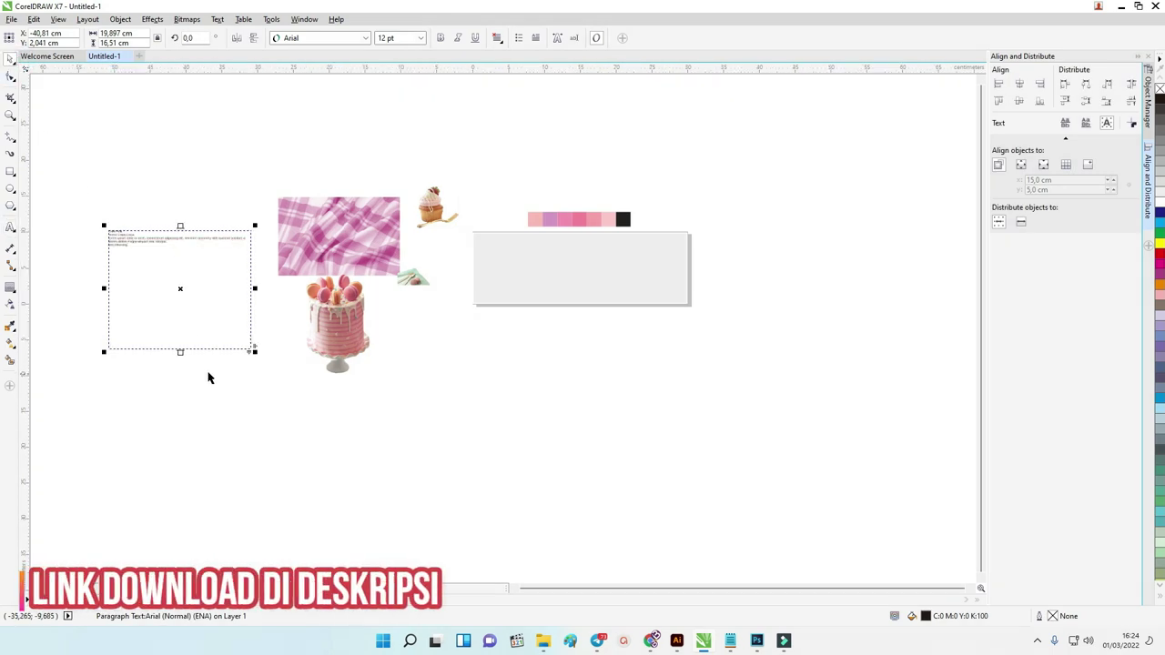
drag(181, 352, 211, 236)
click(337, 145)
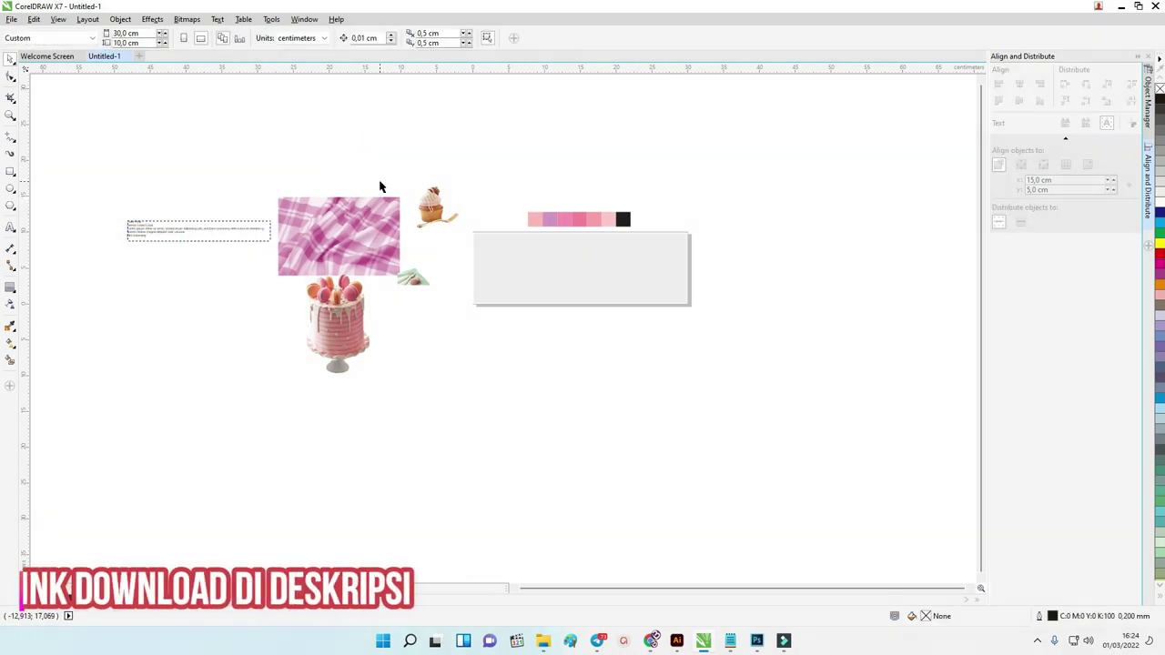
Draw an open wavy Bezier curve across the banner, starting beyond its left edge, dipping, peaking near the right and ending past the right edge
scroll(515, 232, up, 2)
scroll(515, 236, down, 2)
key(z)
drag(467, 224, 743, 336)
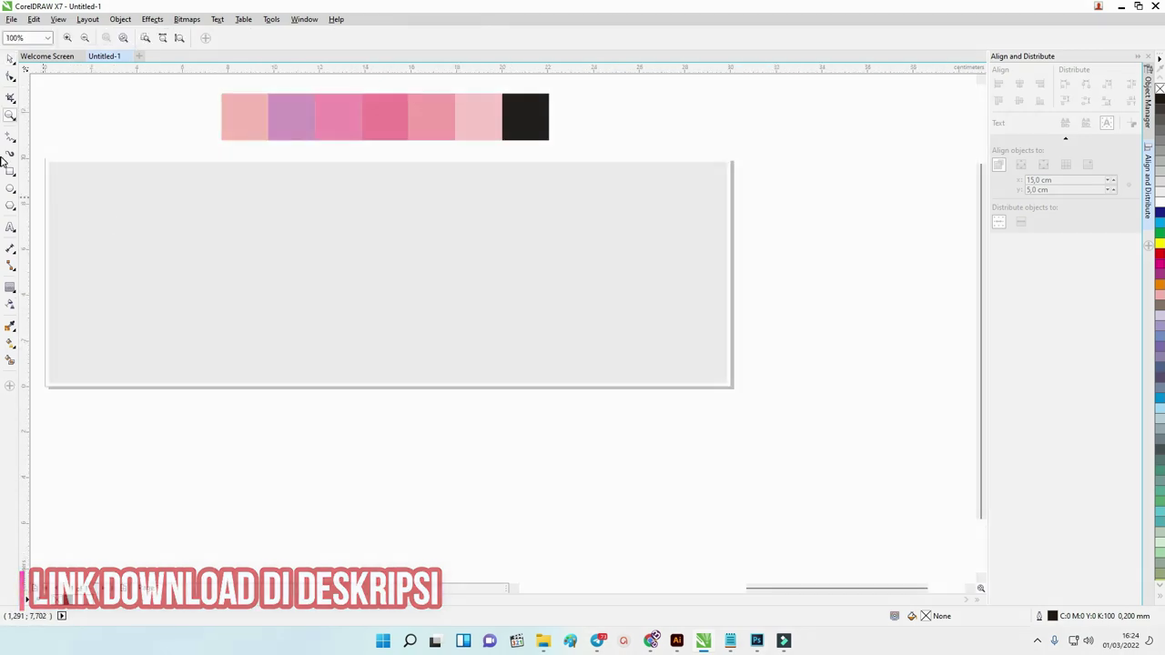
click(11, 58)
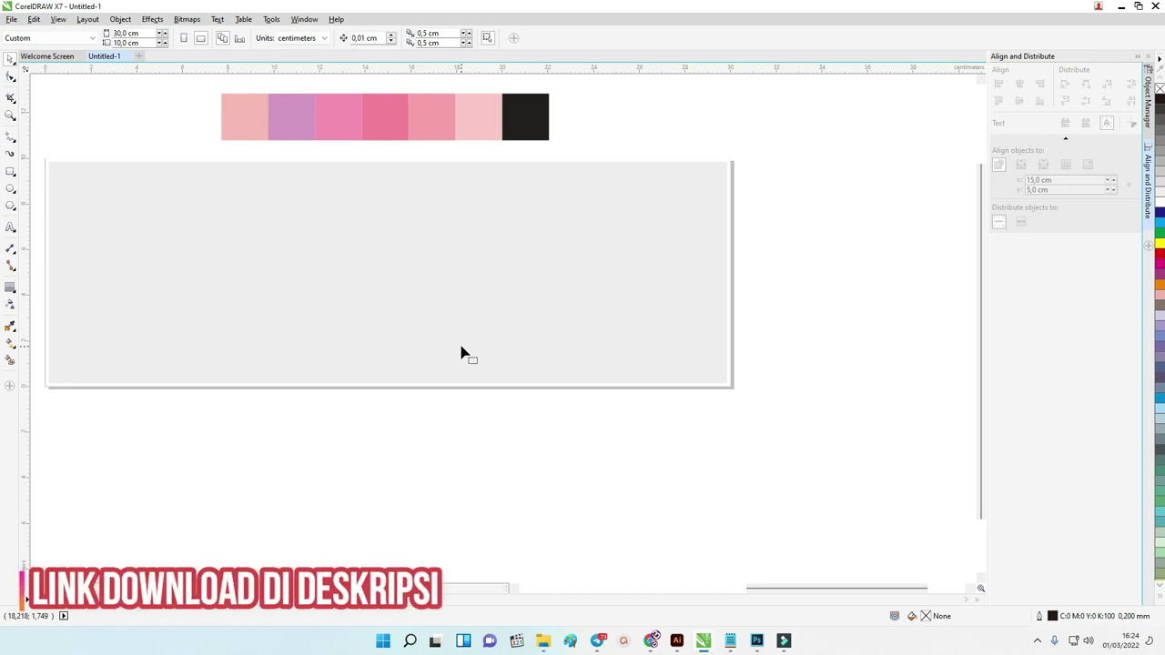
click(14, 141)
click(156, 120)
scroll(165, 130, down, 1)
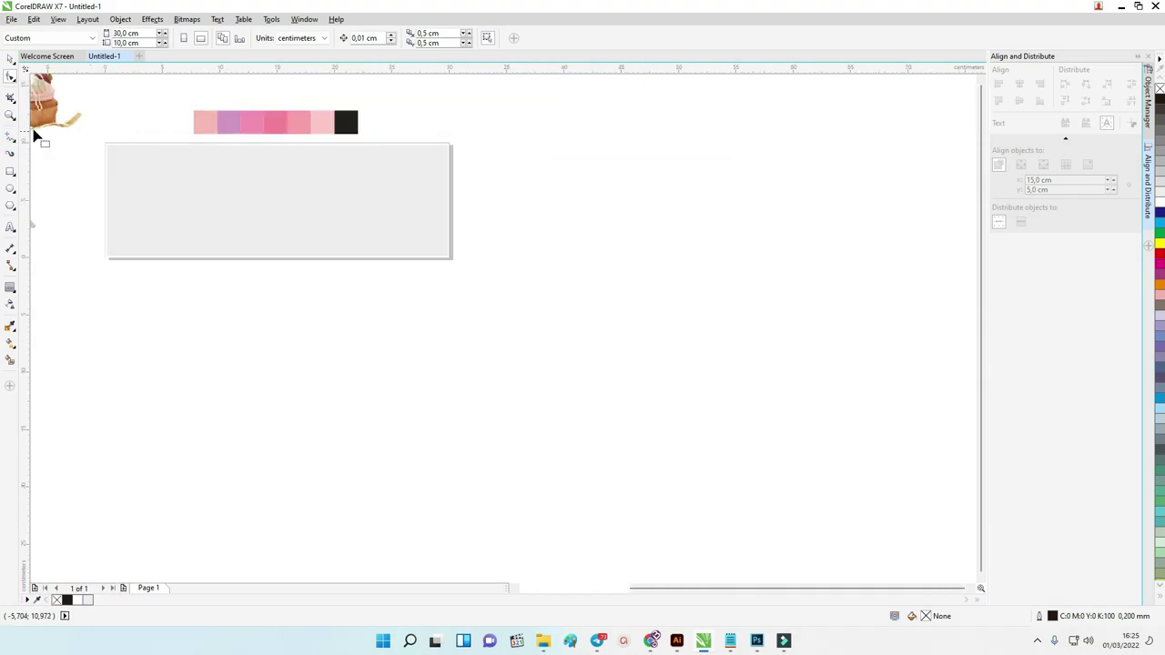
click(12, 138)
click(76, 162)
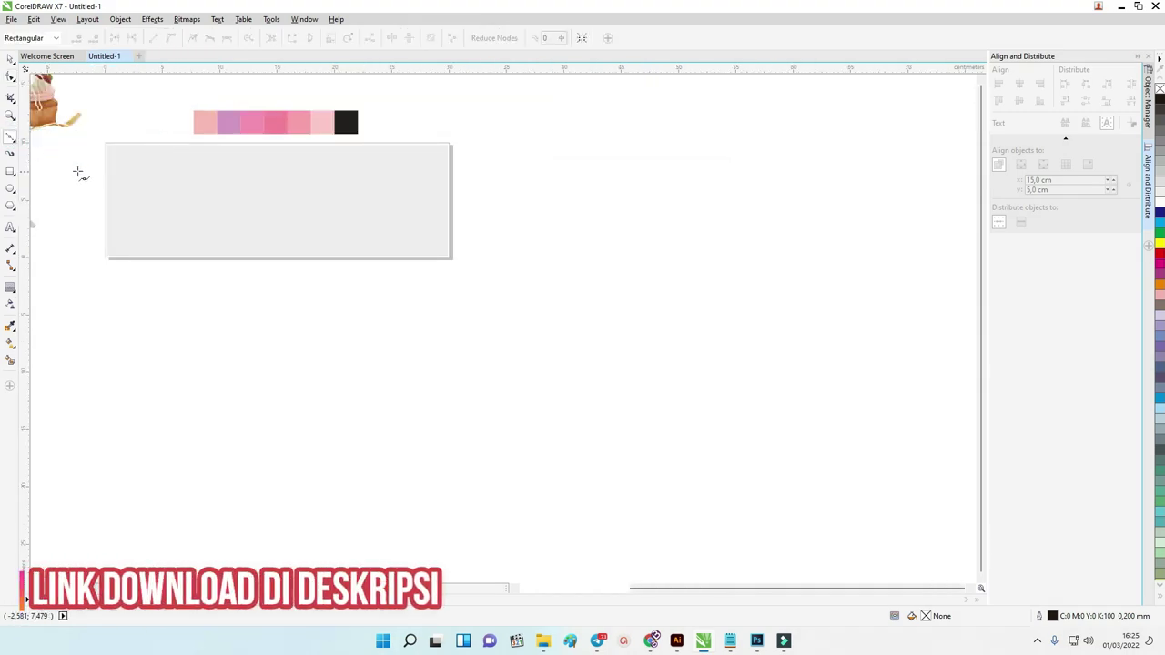
click(97, 175)
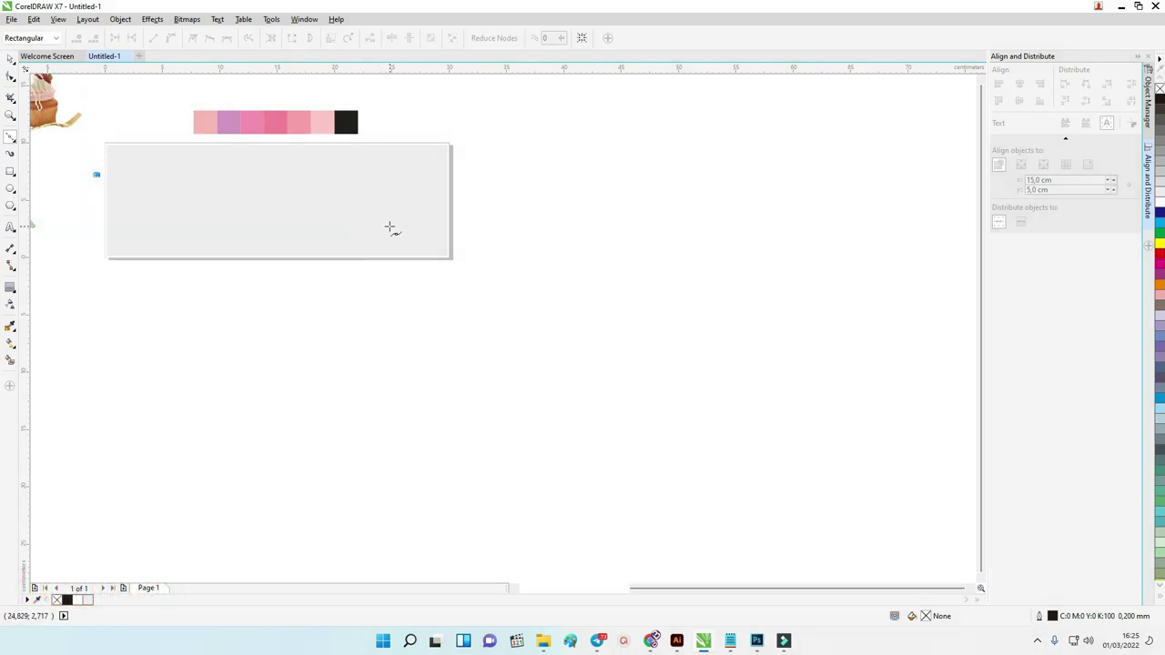
drag(382, 207, 528, 104)
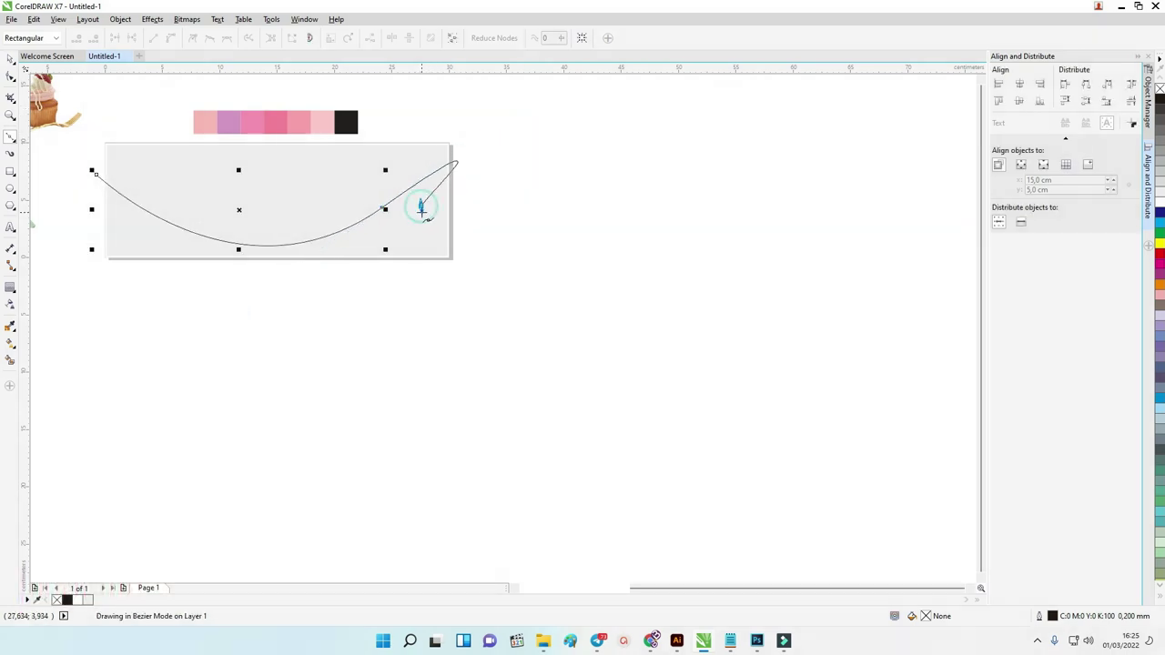
drag(513, 240, 553, 193)
Reshape the curve's peak near the banner's right edge by adjusting the two middle nodes' handles into a lower, rounded crest inside the banner
click(11, 79)
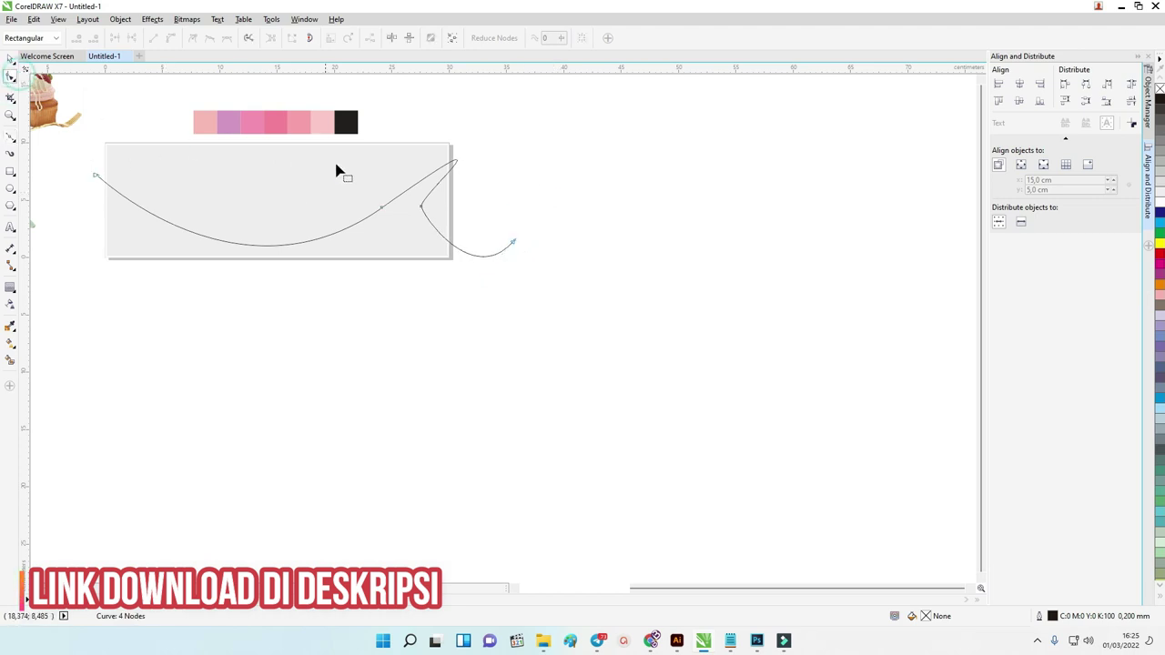
scroll(338, 169, up, 2)
click(494, 245)
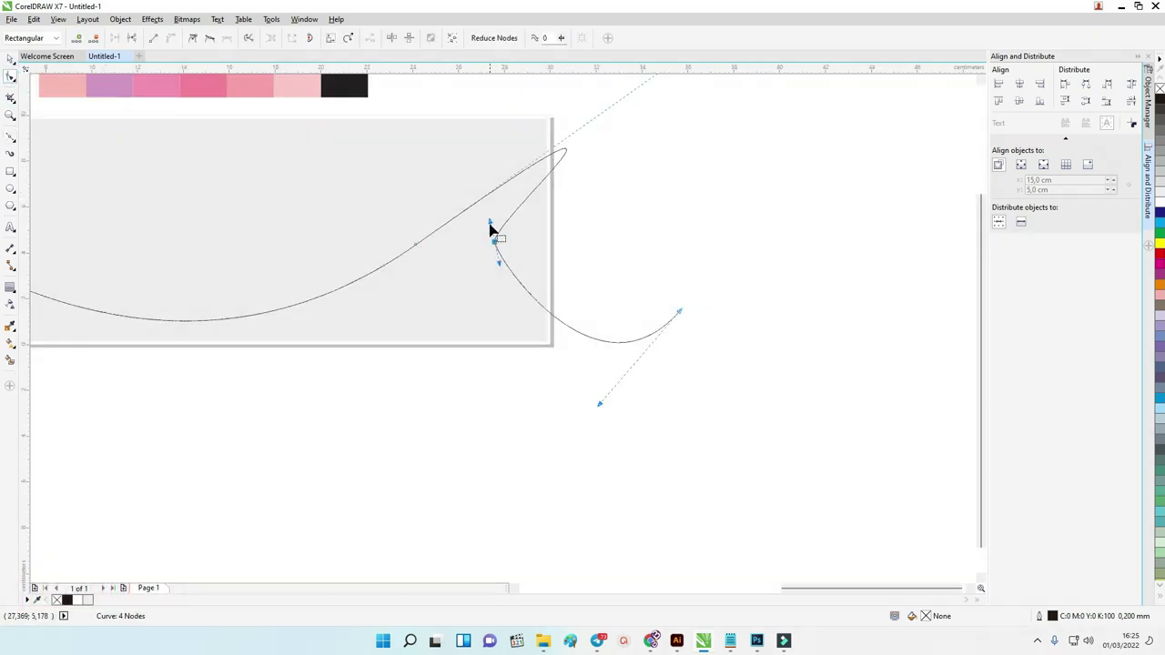
scroll(562, 162, down, 2)
mouse_move(631, 102)
mouse_down()
mouse_move(584, 131)
mouse_move(631, 100)
mouse_up()
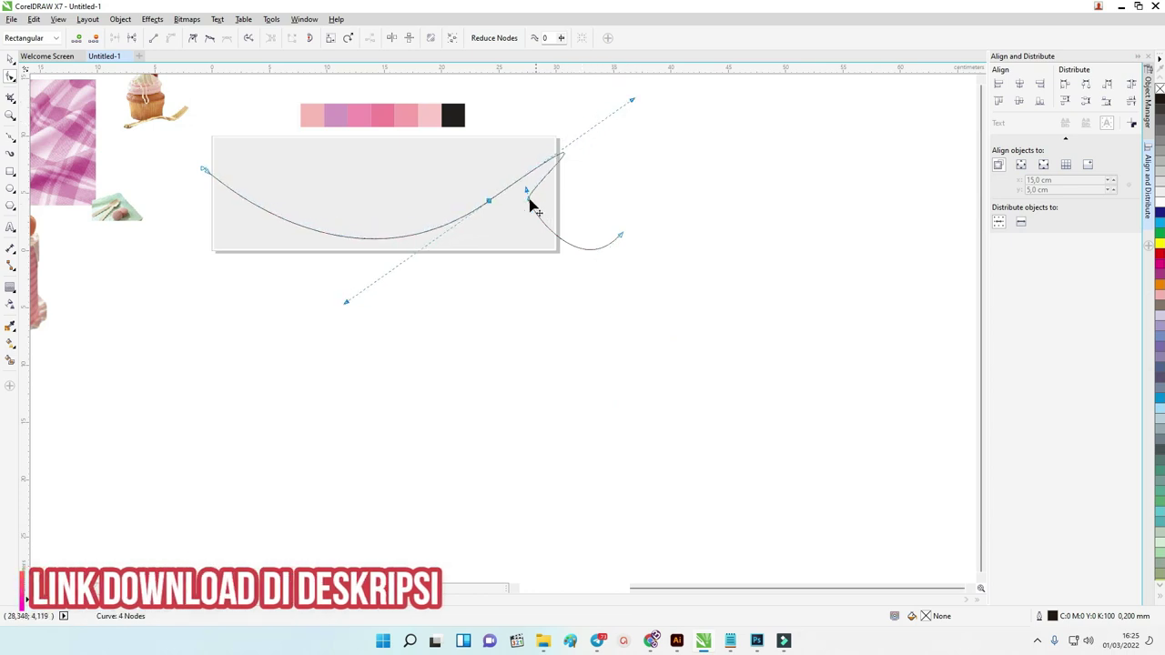
drag(533, 219, 536, 239)
click(486, 200)
scroll(492, 198, up, 3)
scroll(496, 193, down, 3)
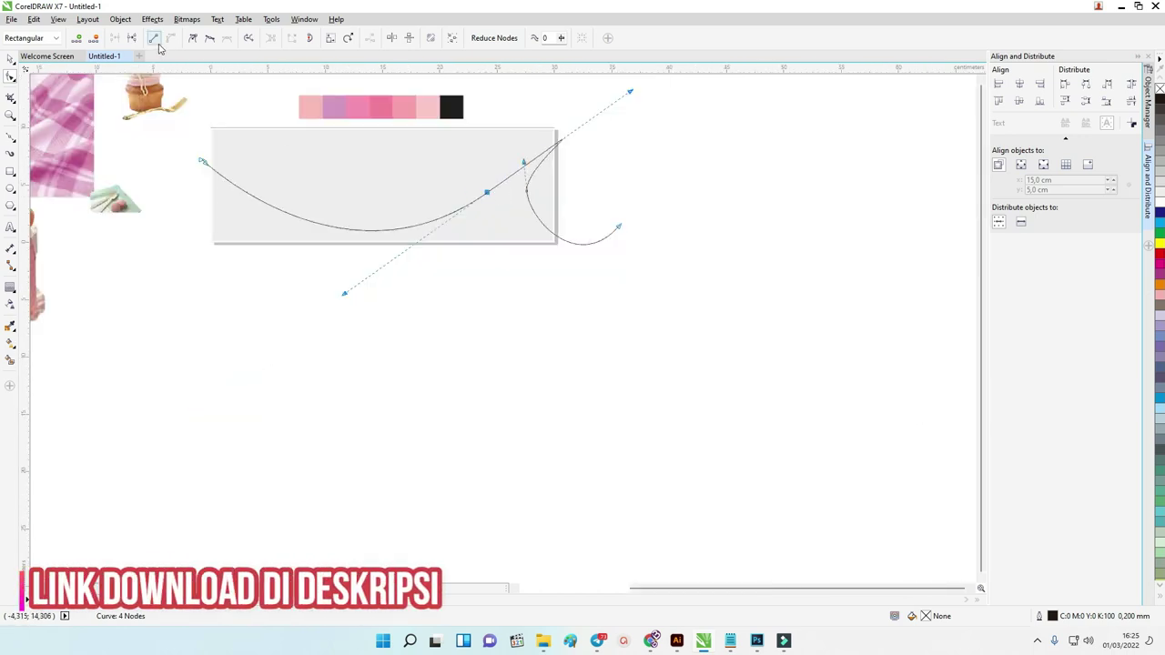
drag(628, 93, 522, 166)
scroll(526, 167, up, 3)
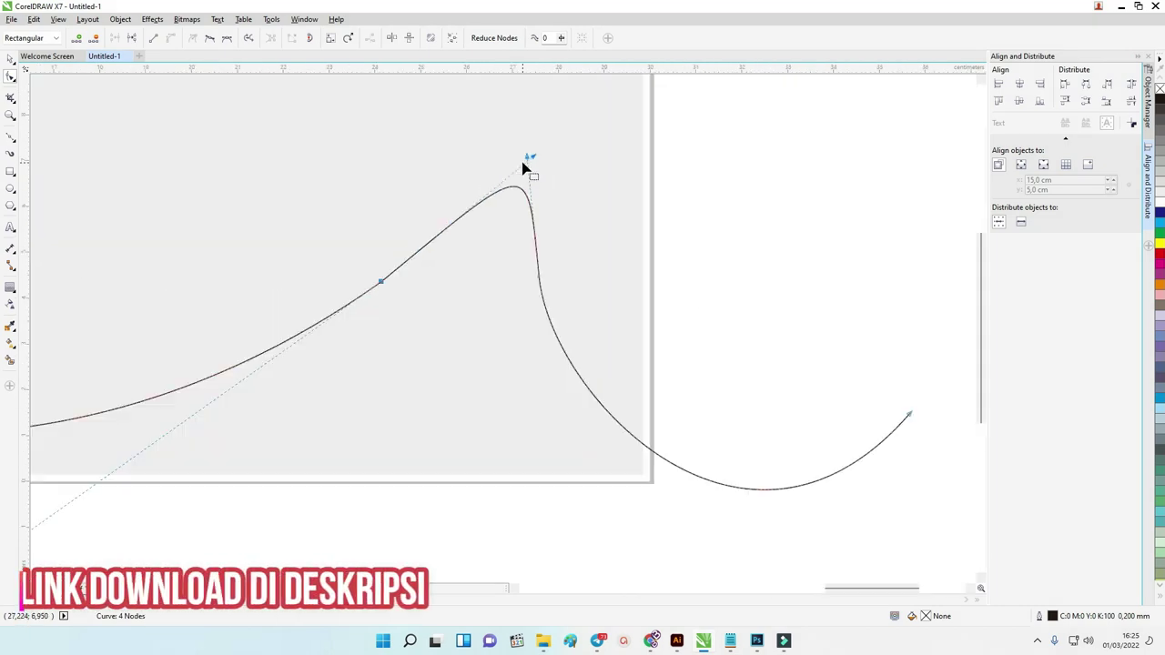
click(533, 161)
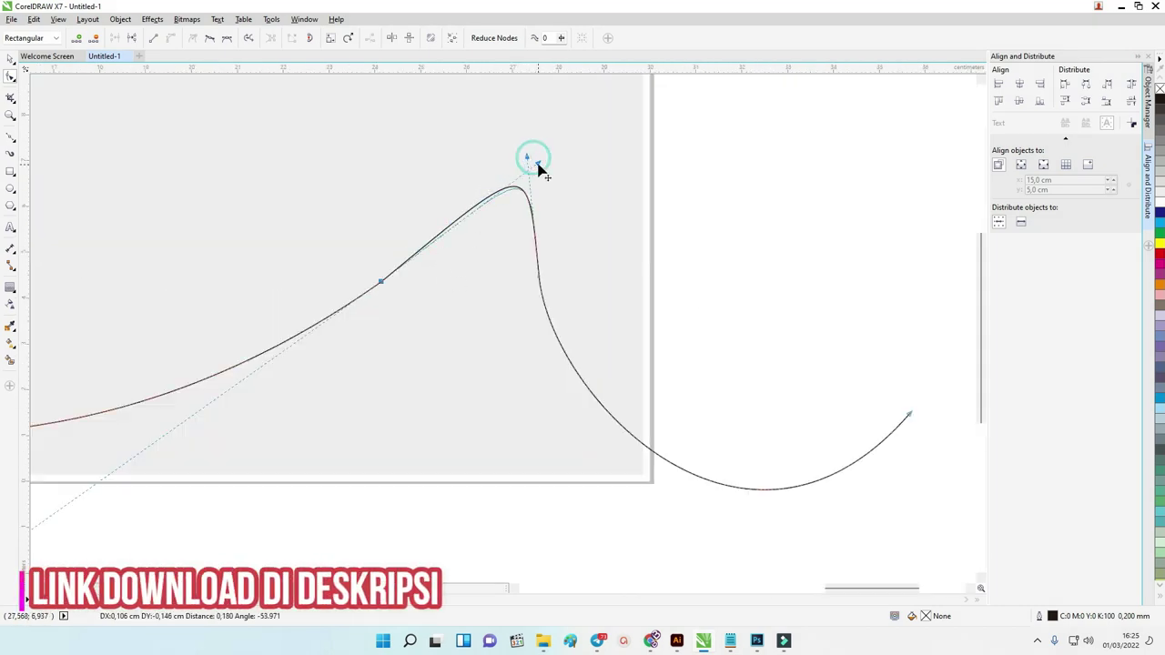
Broaden the crest, tighten the dip at the banner's right edge and raise the end node, making the curve about 35 x 6.6 cm
scroll(524, 205, down, 2)
click(527, 241)
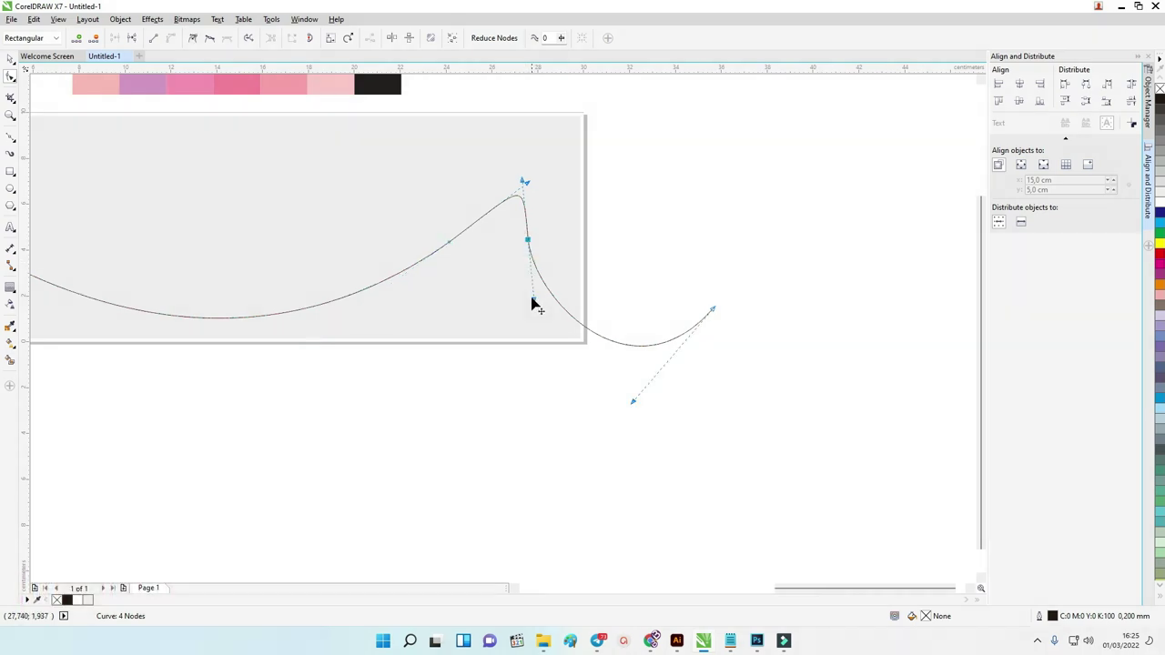
mouse_move(532, 297)
mouse_down()
mouse_move(528, 312)
mouse_move(538, 310)
mouse_up()
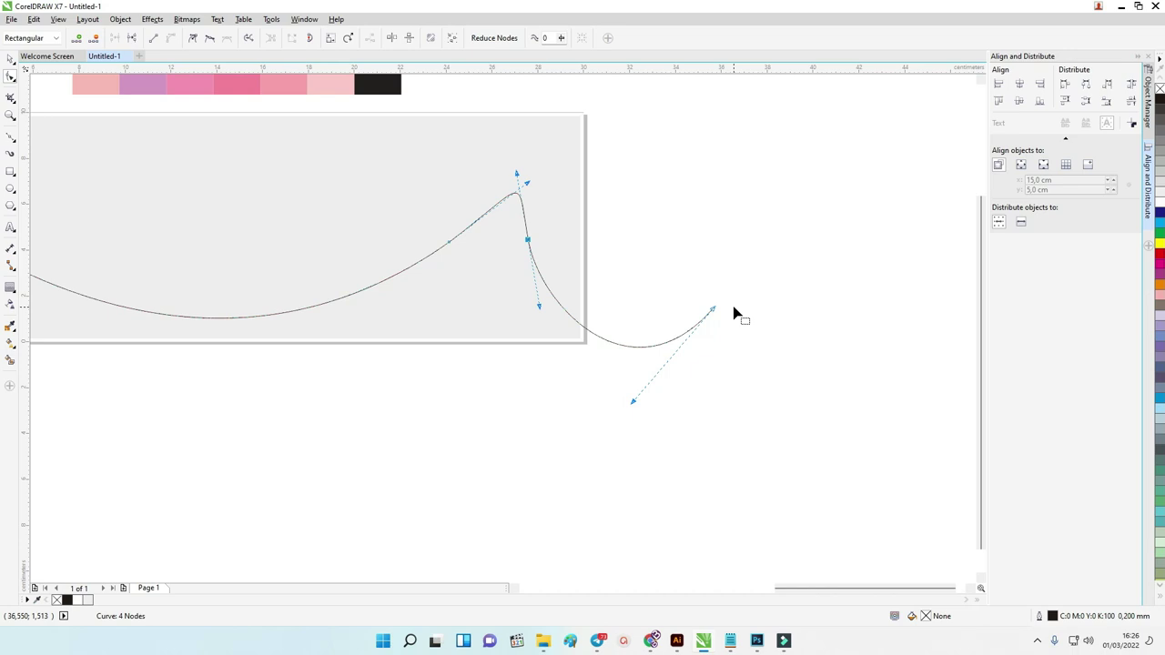
drag(530, 246, 550, 283)
drag(714, 311, 690, 173)
drag(610, 266, 637, 289)
drag(685, 171, 681, 169)
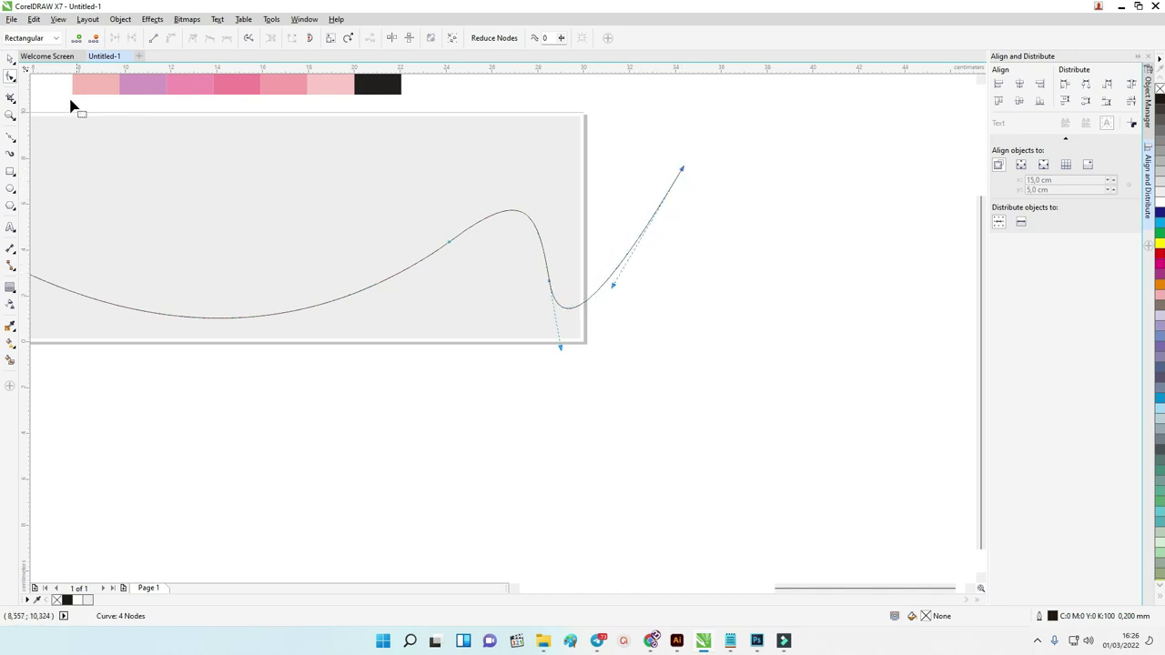
click(12, 58)
click(767, 278)
scroll(764, 274, down, 2)
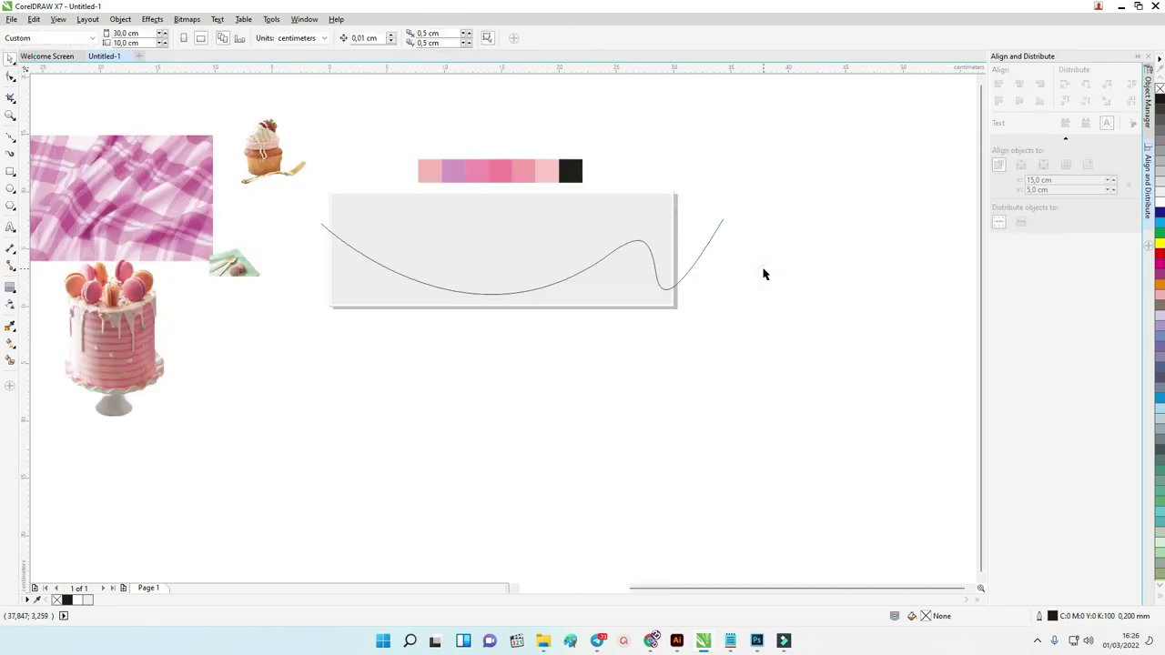
Smart Fill the banner area below the wavy curve to create a separate closed shape
click(368, 261)
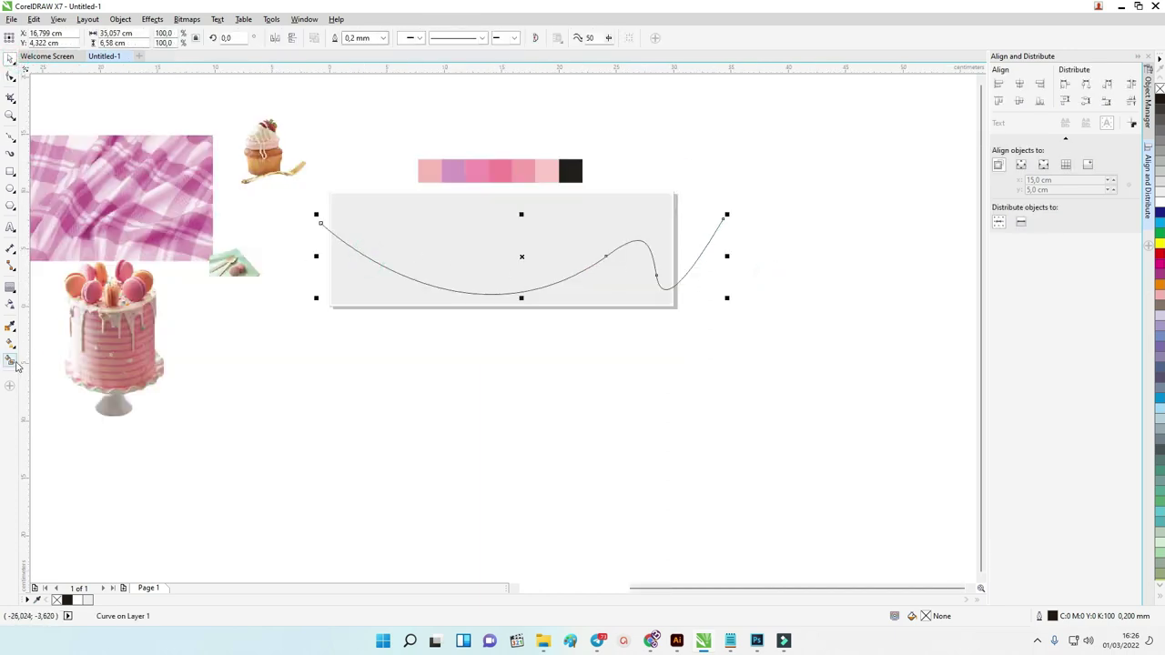
click(11, 361)
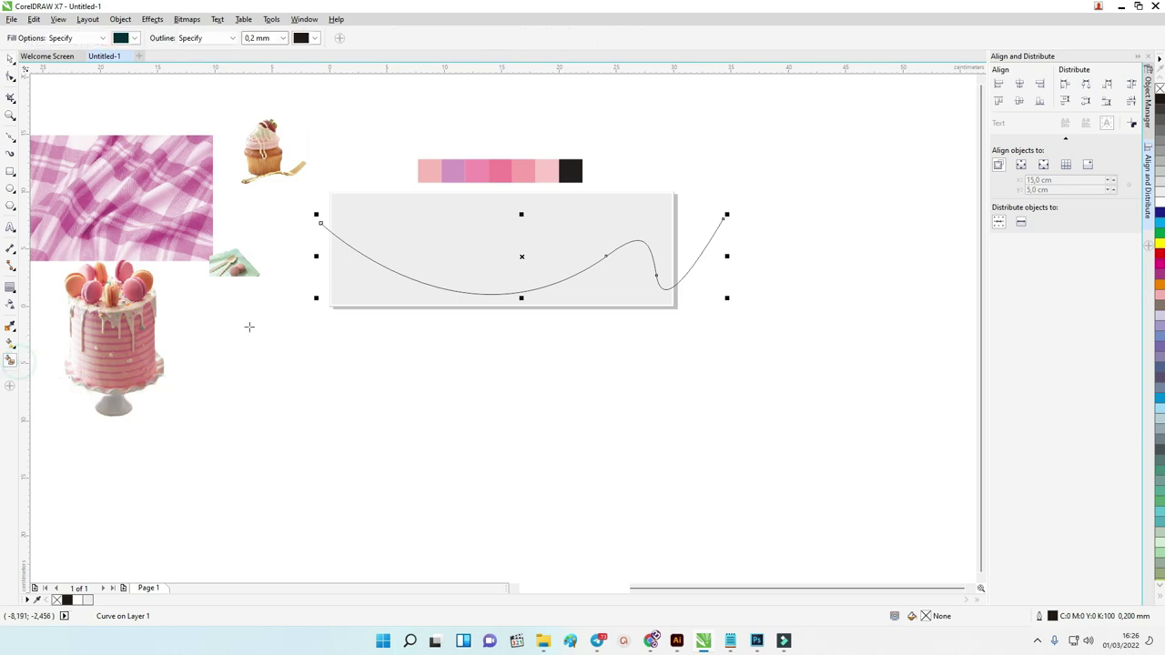
click(355, 273)
scroll(429, 271, up, 2)
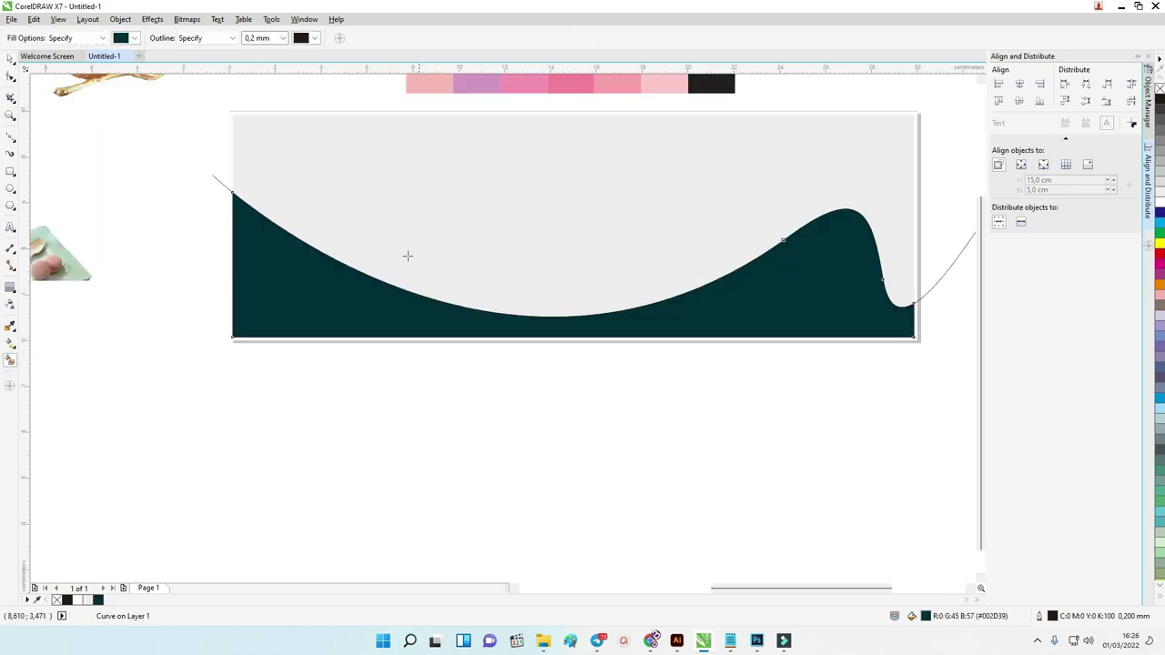
scroll(314, 244, down, 2)
click(11, 59)
click(182, 322)
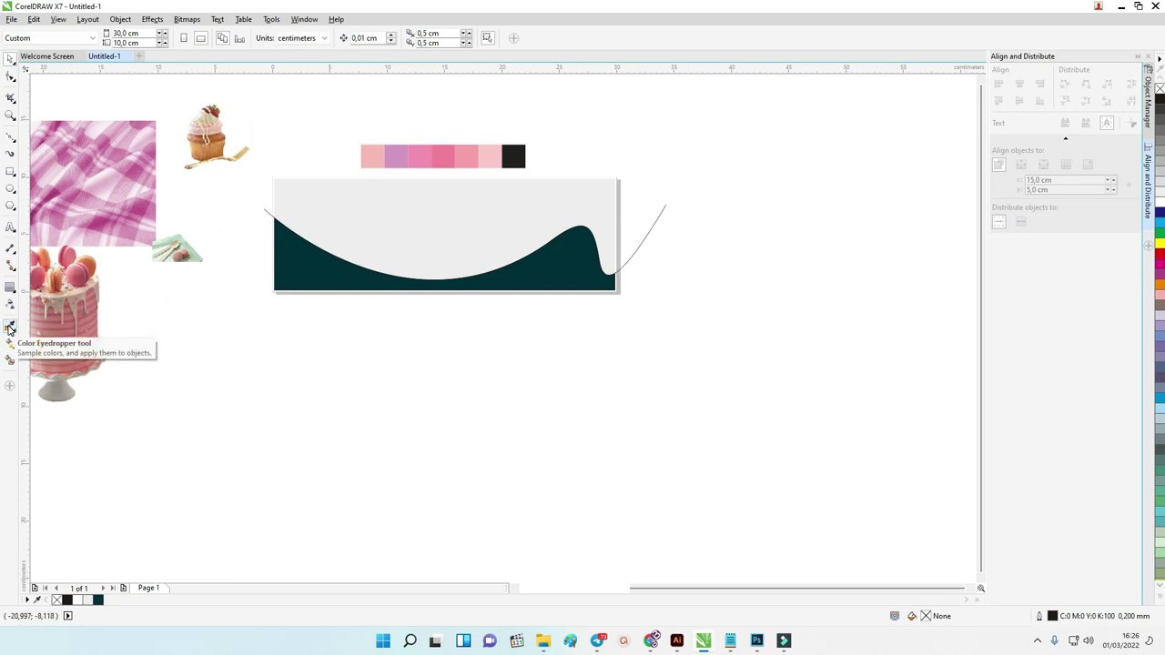
Recolour the filled wave shape with the light pink #FAC8C9 sampled from the palette swatch beside the black one
click(10, 328)
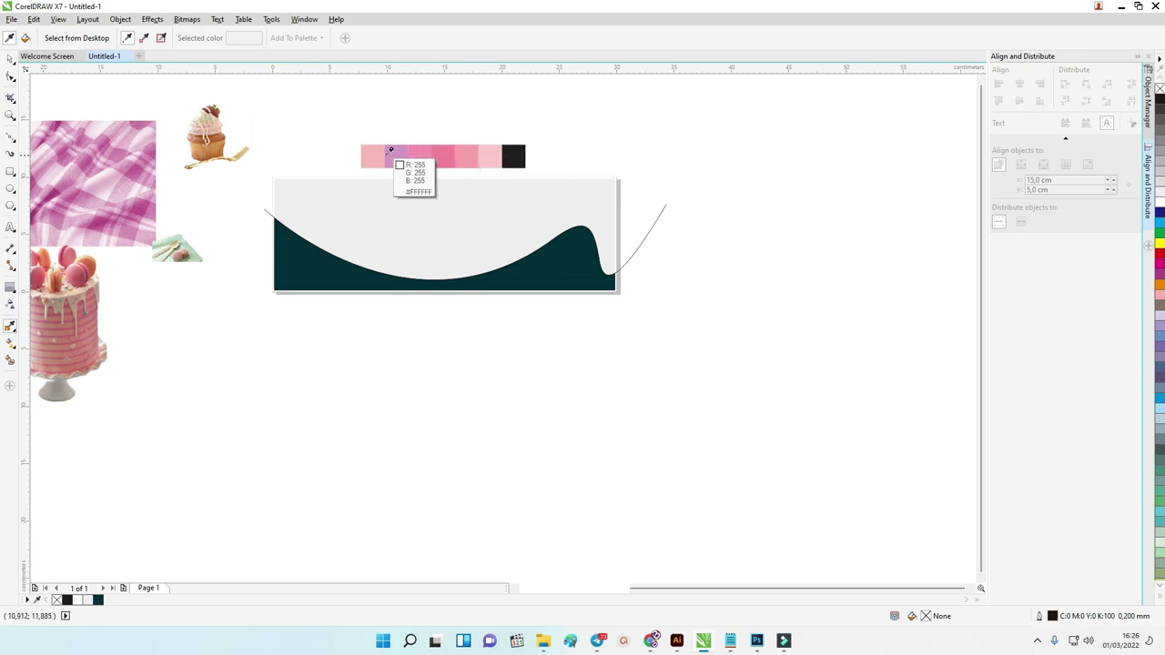
key(F10)
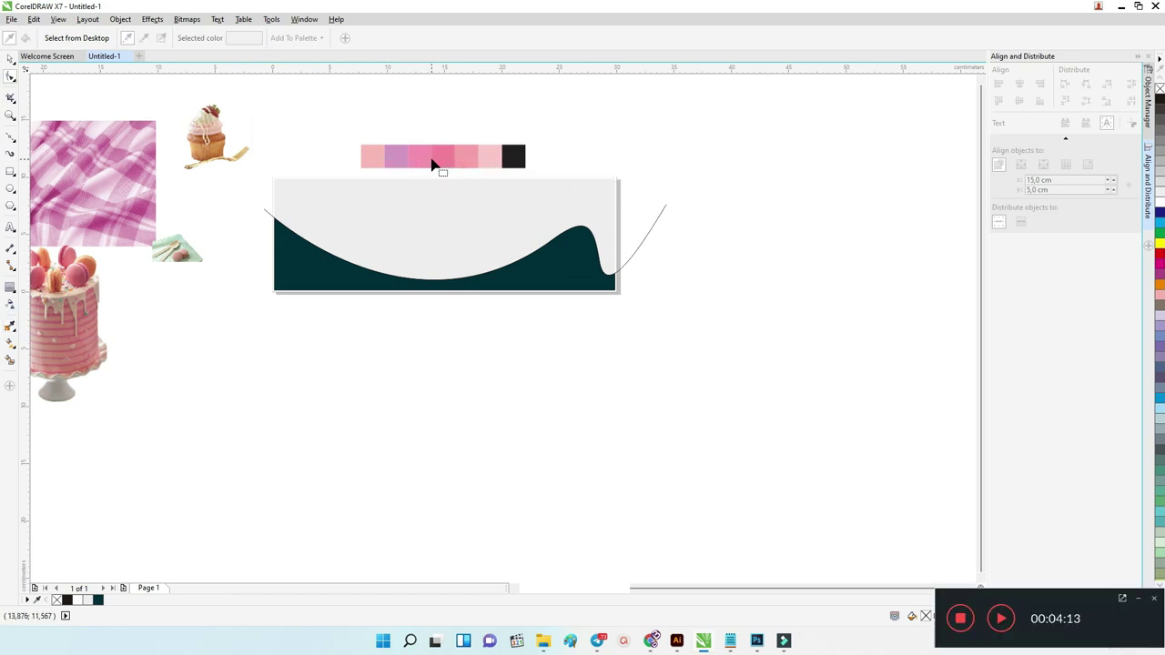
click(10, 328)
click(488, 157)
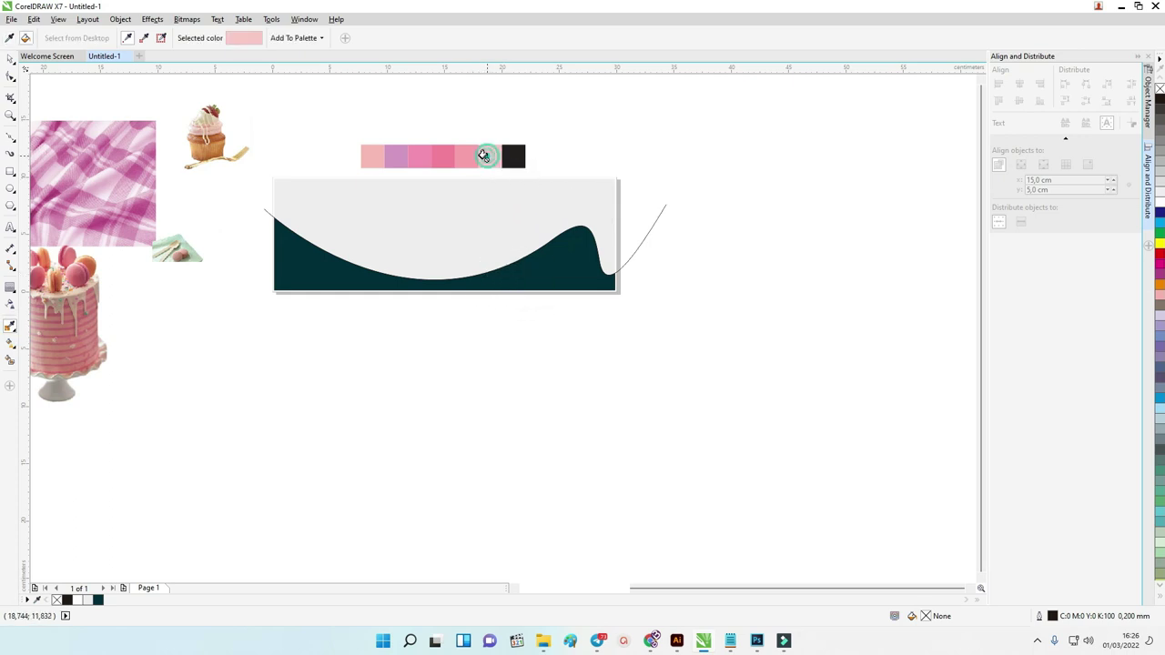
click(289, 263)
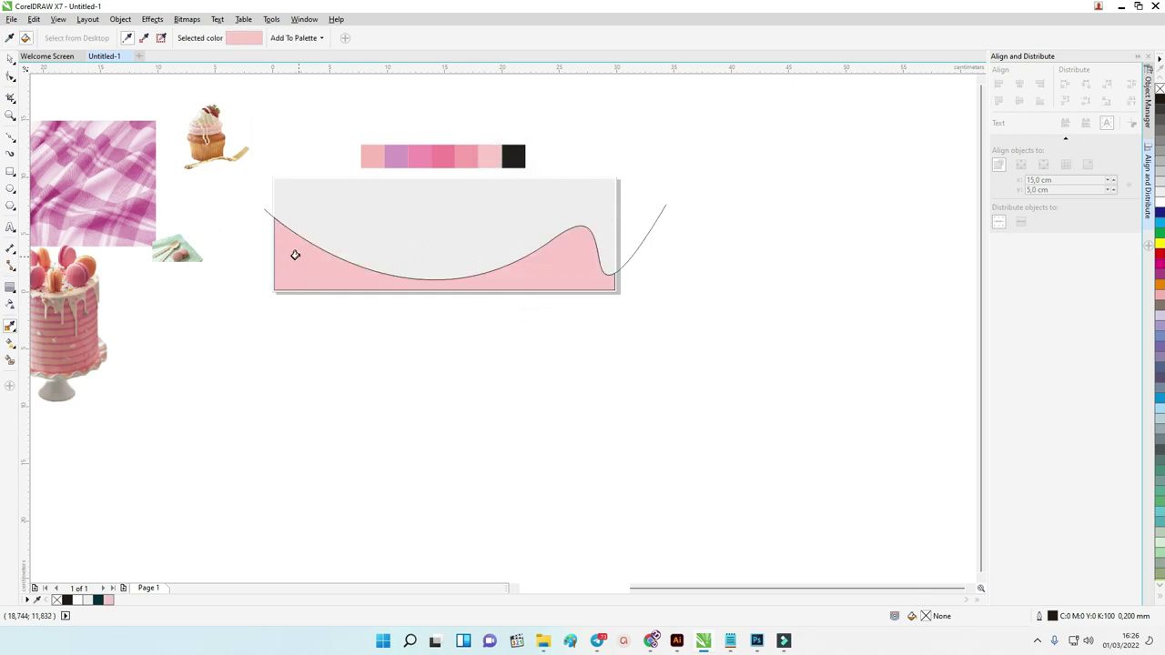
scroll(297, 260, up, 1)
scroll(65, 151, down, 1)
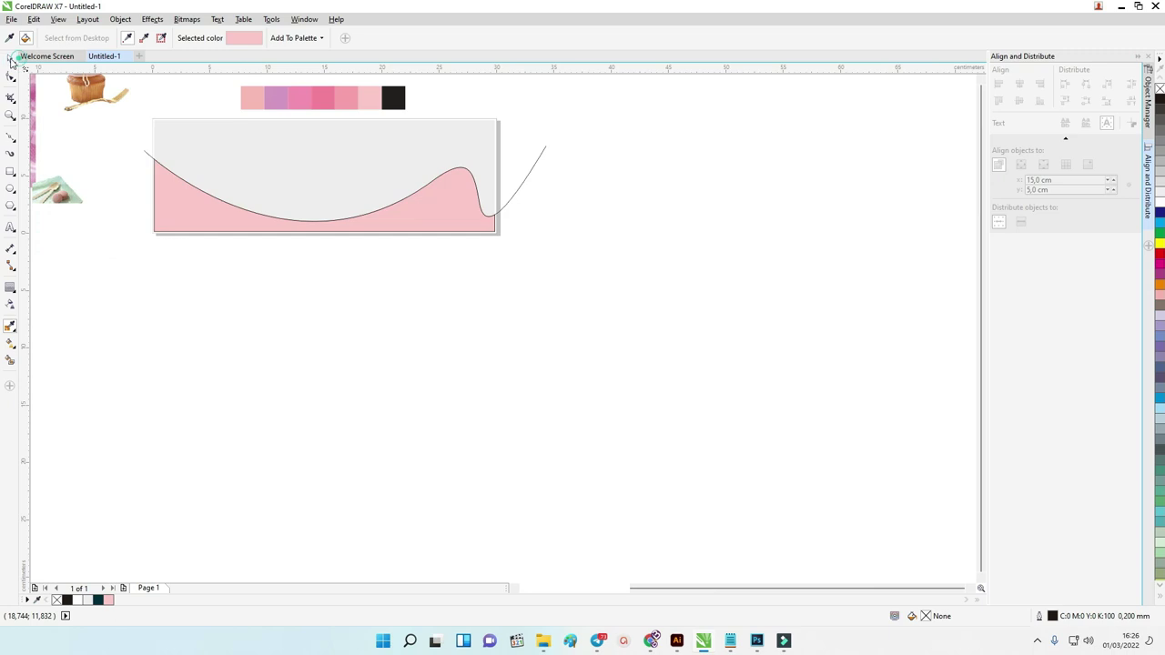
click(10, 58)
click(791, 212)
Apply a linear fountain fill across the wave shape, rising slightly rightward, with its end colour sampled from the light pink #FAC8C9 swatch
click(187, 207)
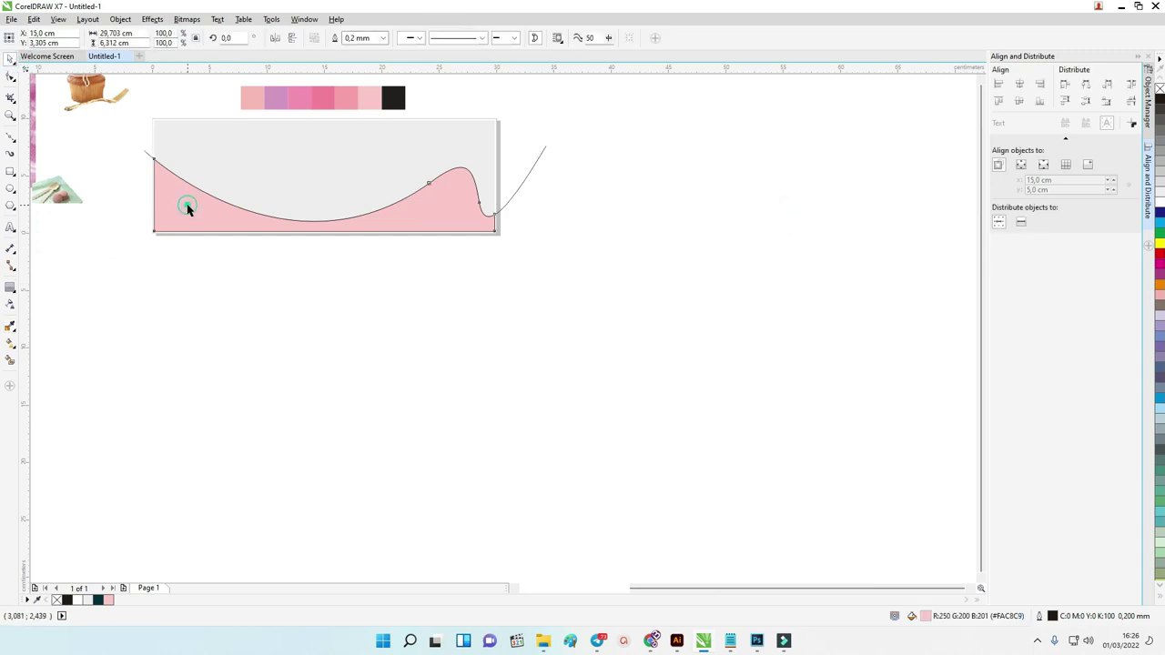
click(10, 343)
drag(203, 229, 520, 167)
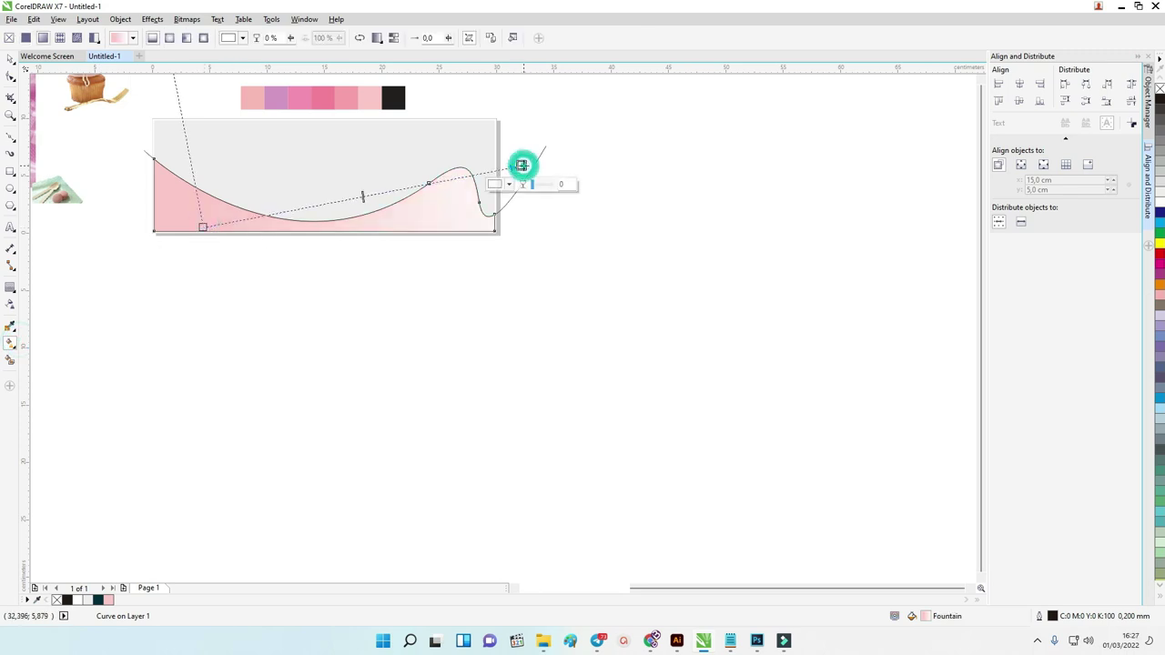
click(507, 184)
click(535, 212)
click(369, 97)
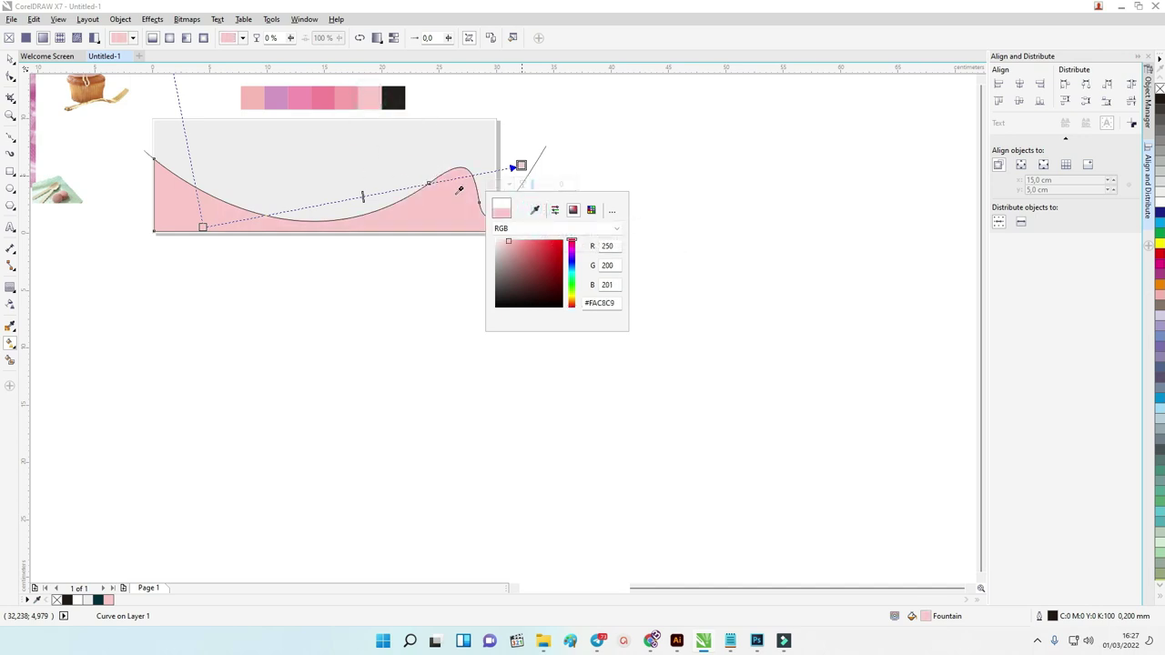
Set the gradient's start colour to #F6A0A9 from the fifth palette swatch and reverse the fill so the darker pink lies on the right
click(203, 228)
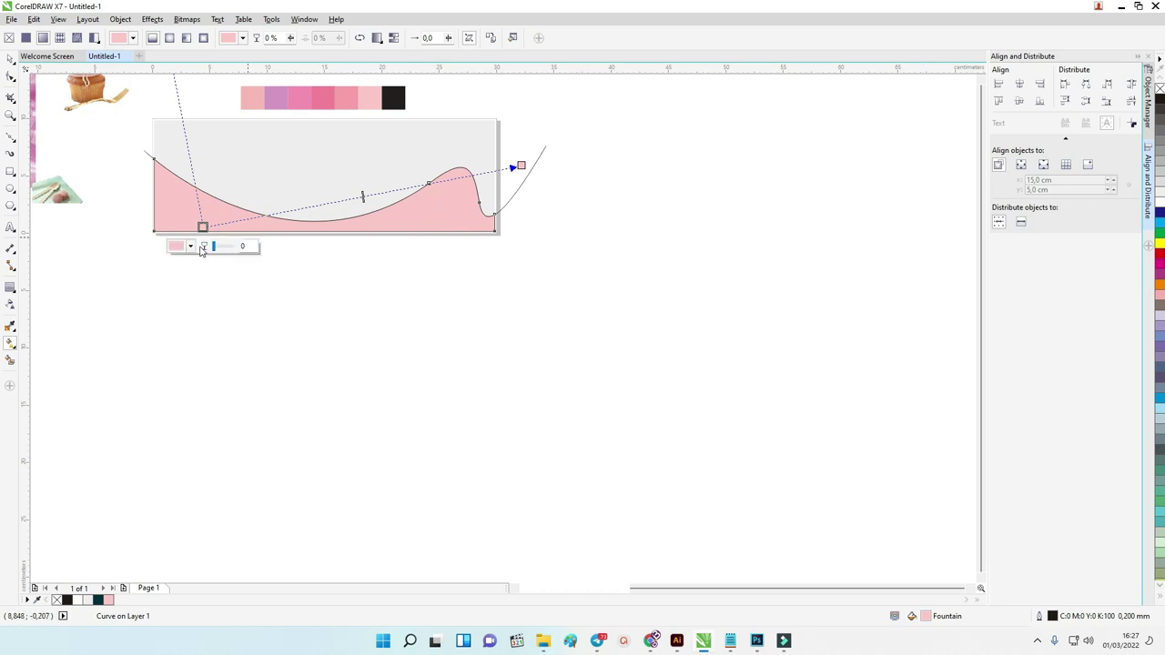
click(182, 244)
click(215, 272)
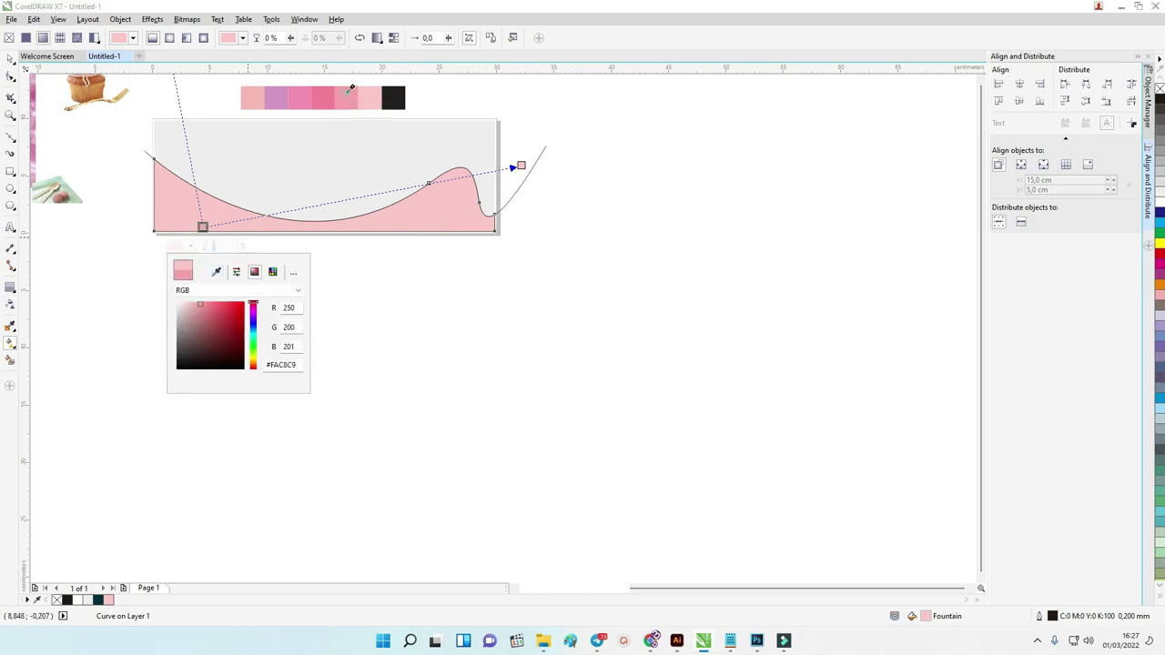
click(351, 88)
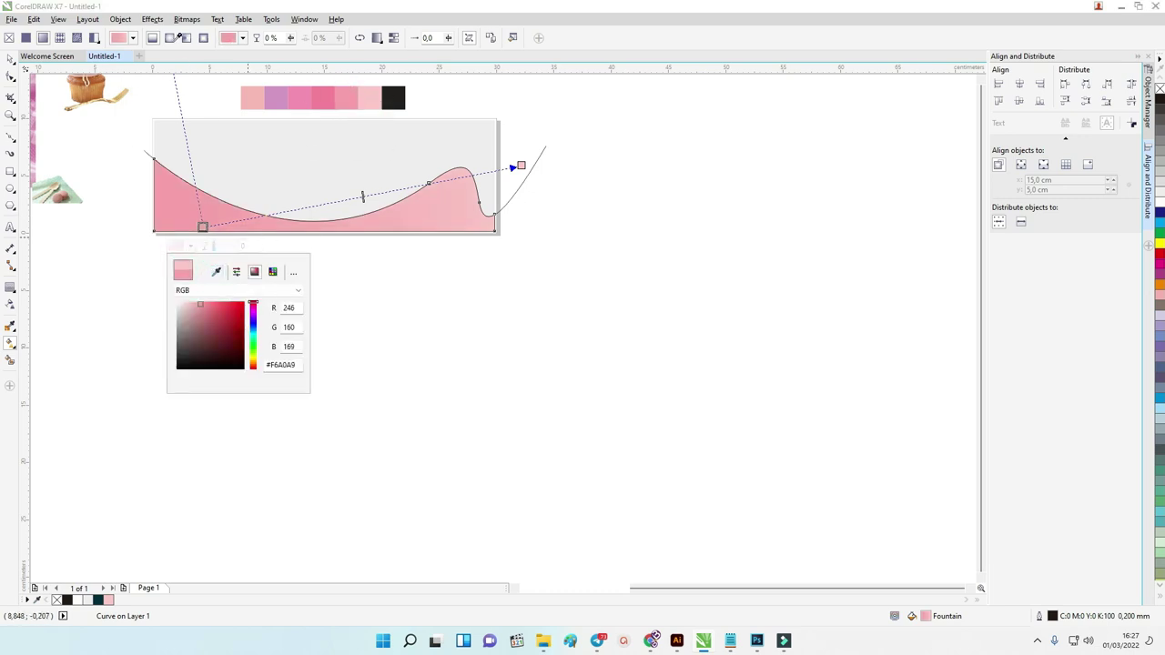
click(360, 37)
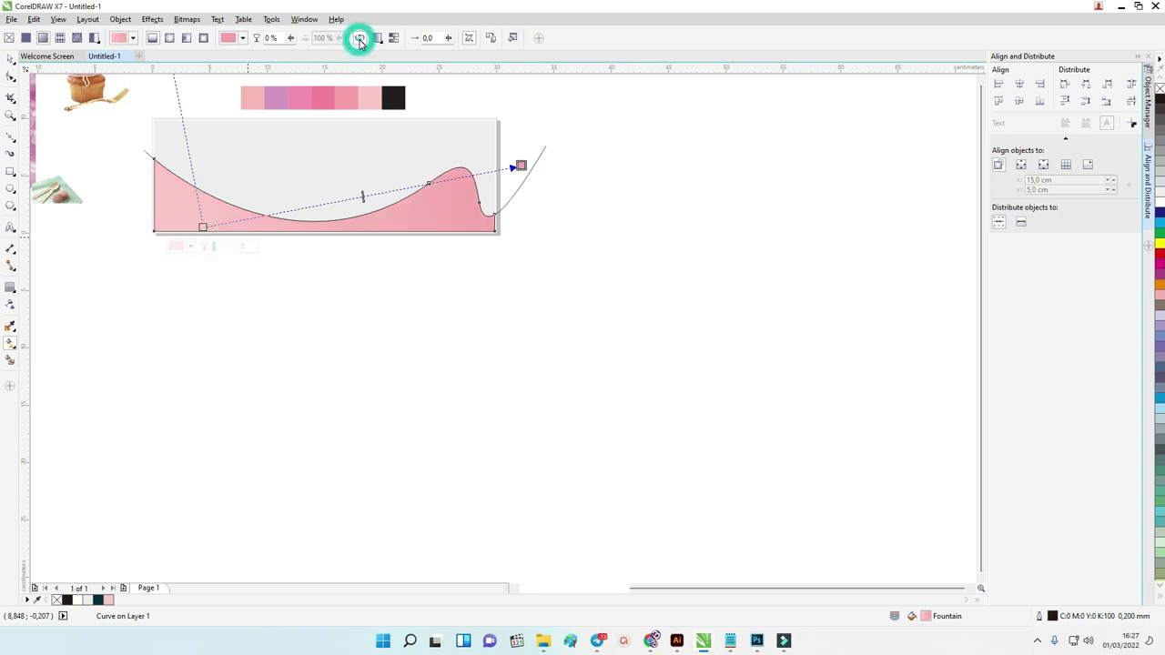
click(8, 59)
click(660, 222)
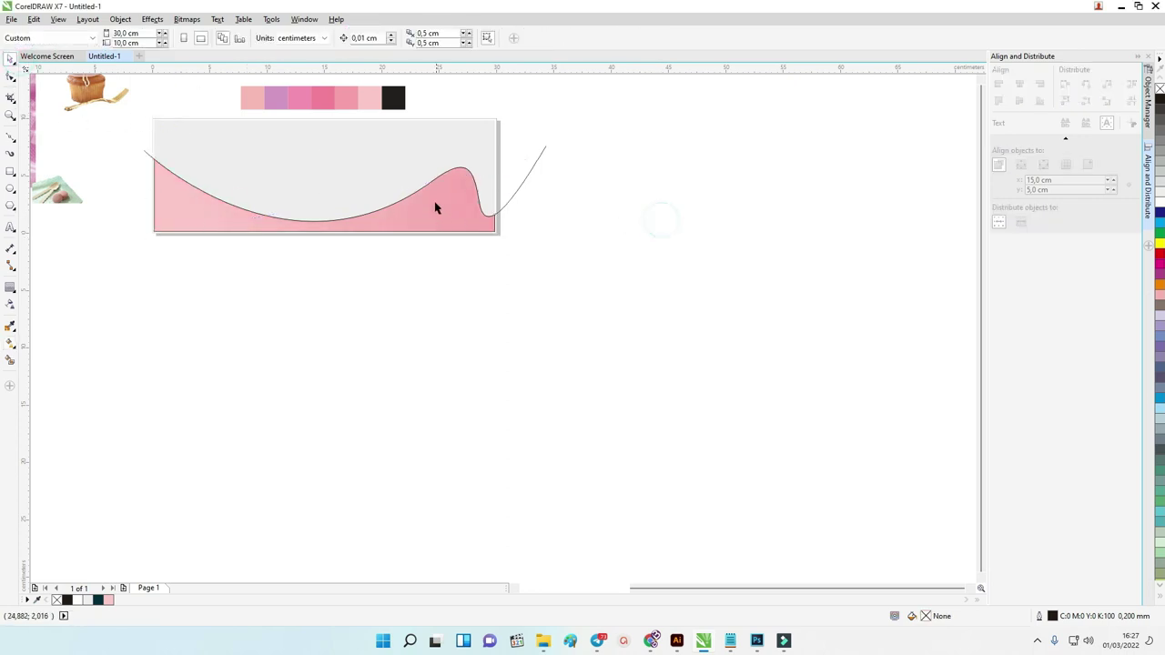
Move the open wavy curve off the banner to the empty area above the palette swatches
scroll(432, 194, up, 1)
scroll(385, 183, down, 1)
key(z)
drag(665, 300, 8, 98)
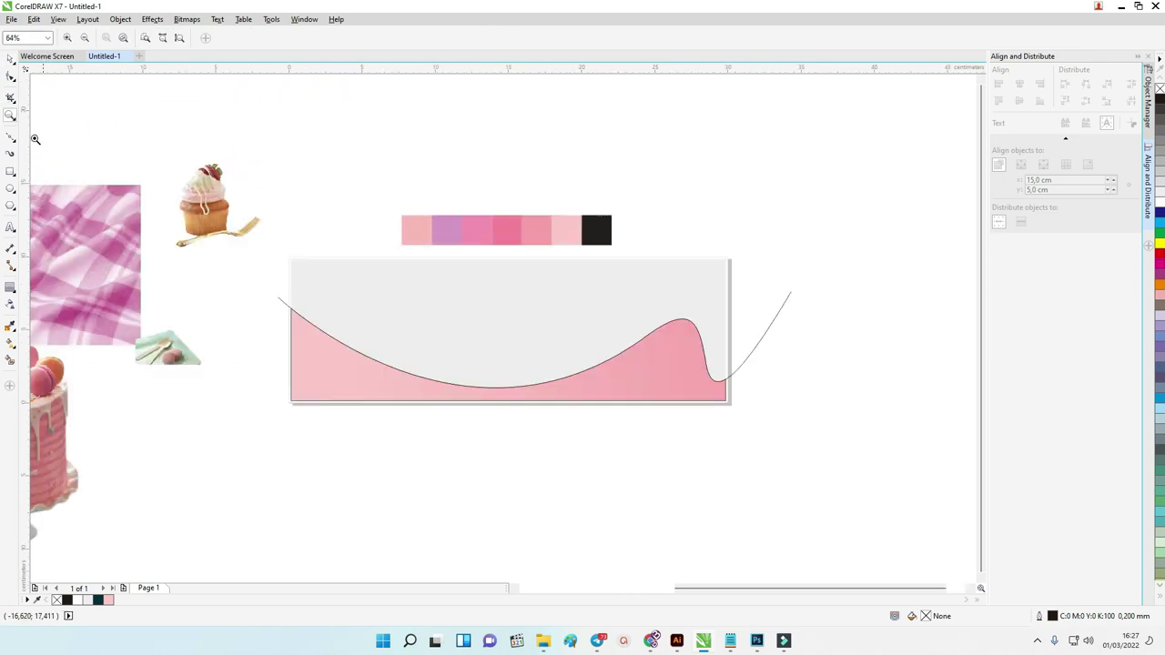
click(10, 58)
click(761, 334)
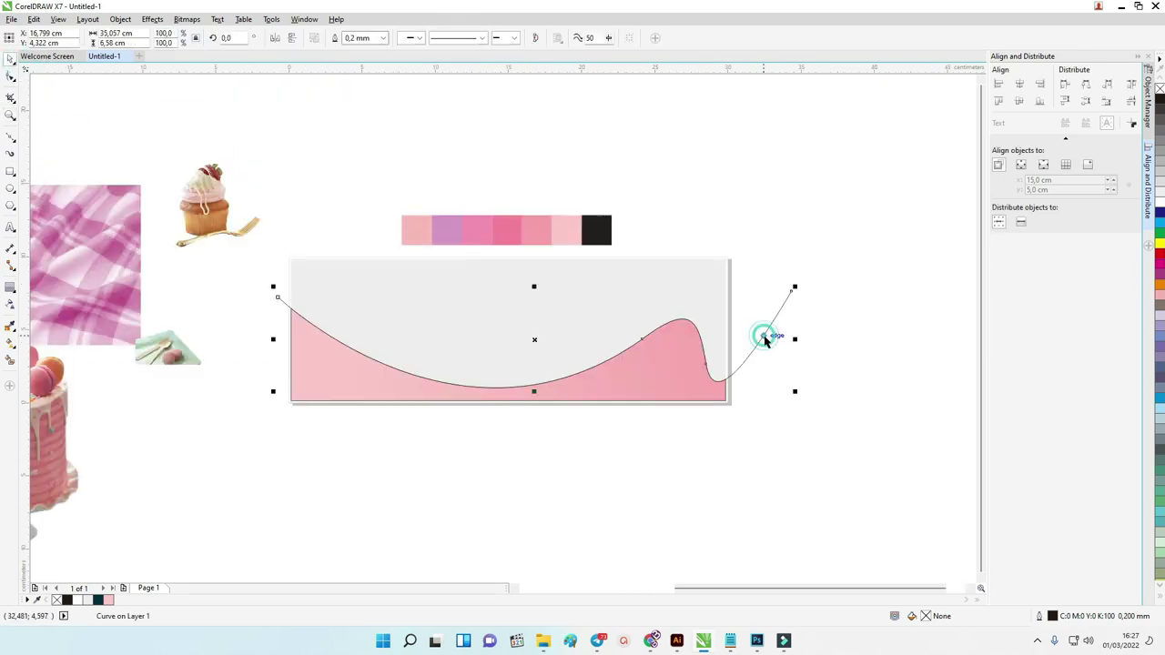
drag(757, 345, 738, 138)
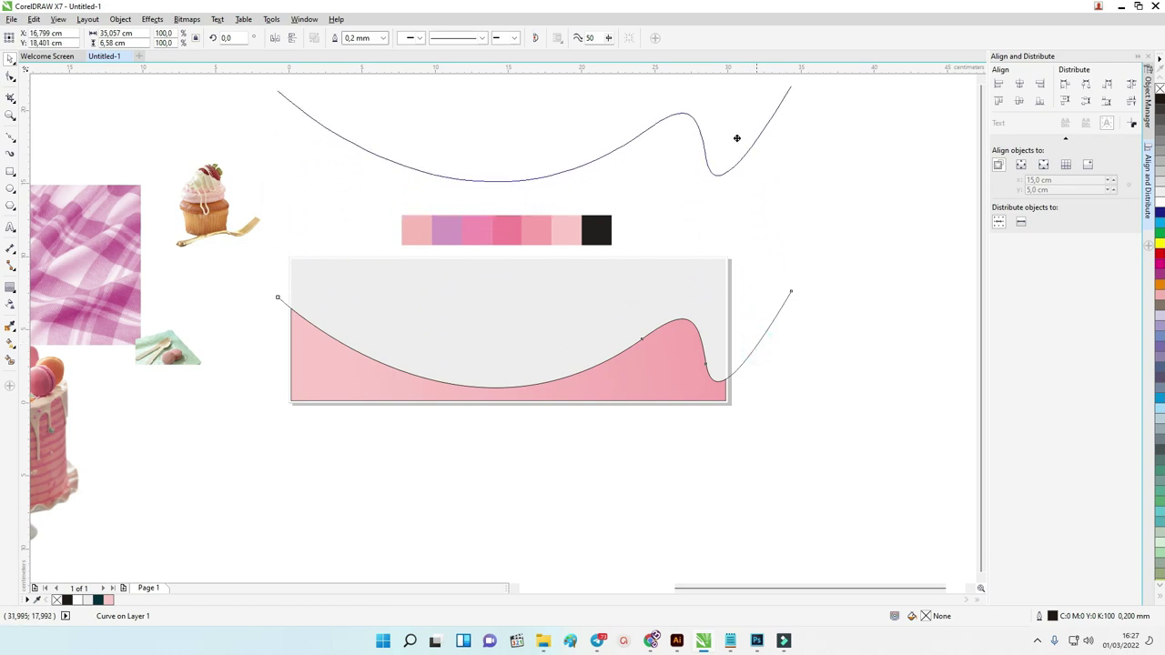
click(831, 186)
Remove the outline from the pink gradient wave shape
click(657, 373)
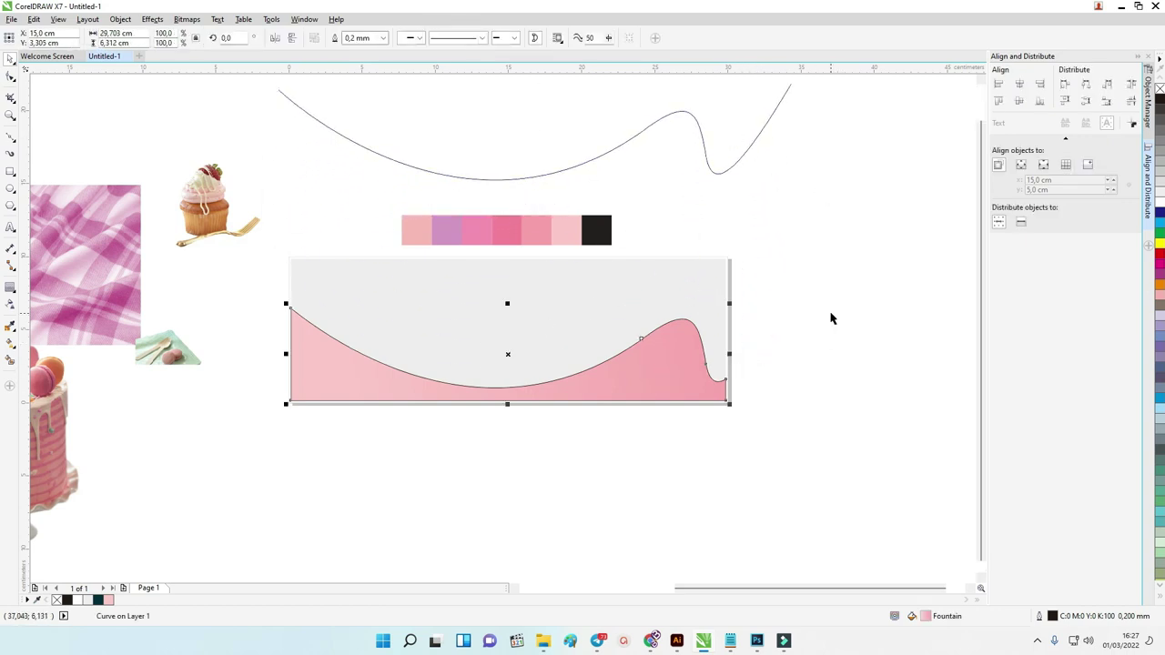
right_click(1159, 88)
click(908, 185)
Create a duplicate of the wave shape rotated about 0.93° around a pivot placed on its right-hand crest
click(671, 322)
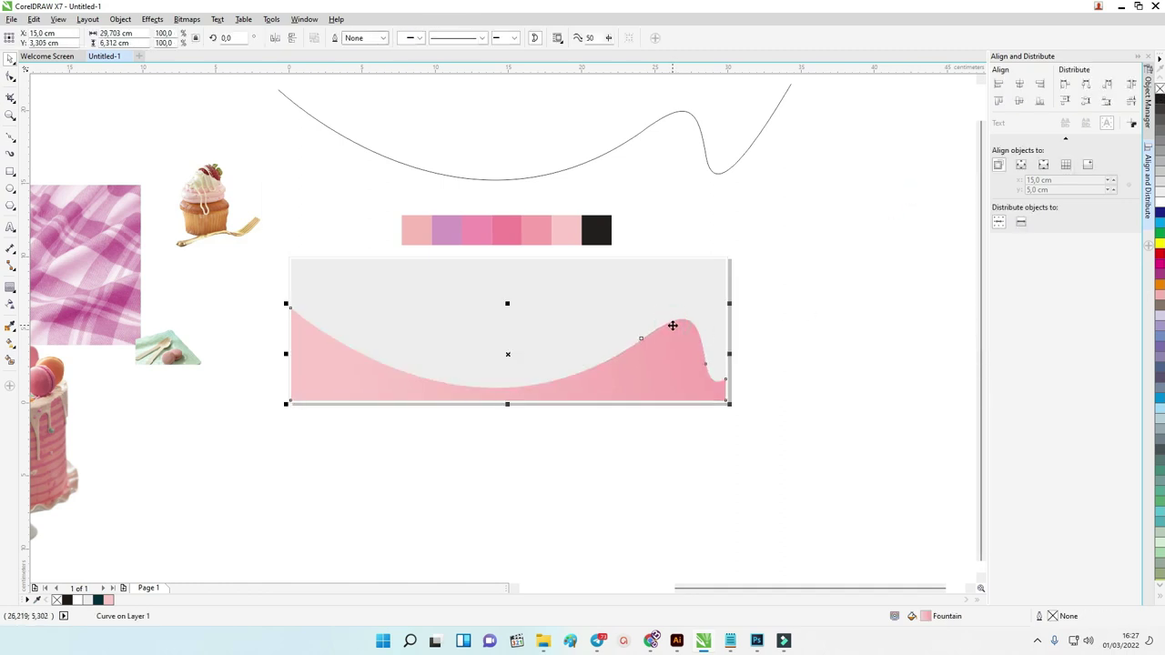
scroll(672, 325, up, 1)
scroll(672, 325, down, 1)
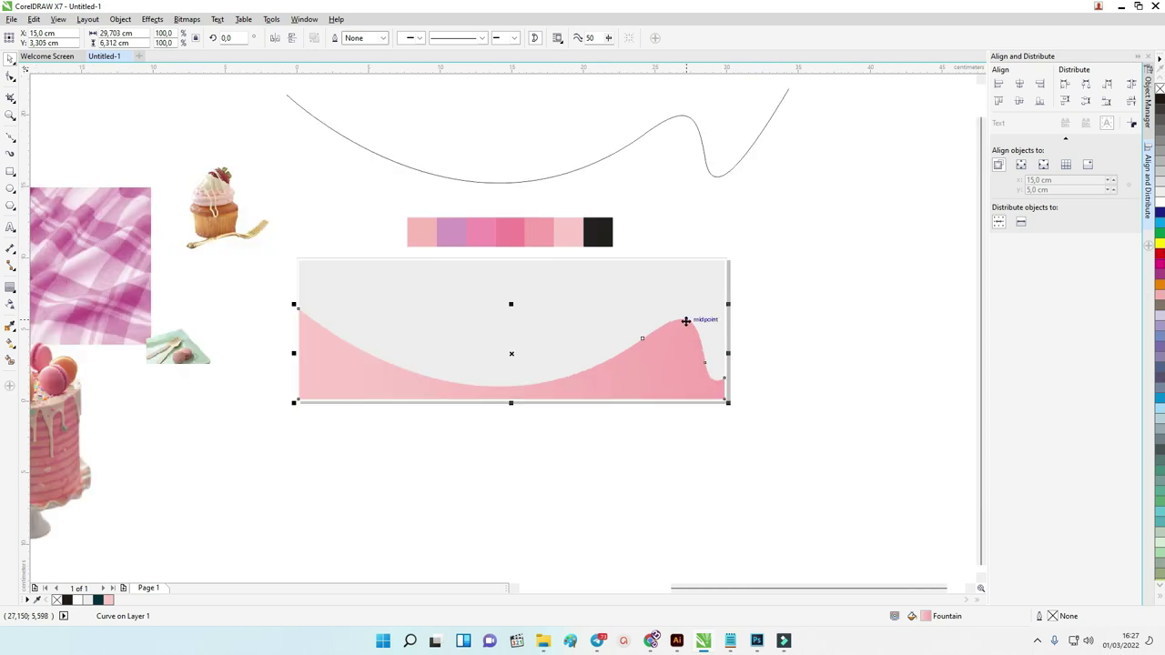
click(685, 321)
drag(654, 337, 673, 331)
key(ctrl+z)
click(574, 380)
click(296, 307)
drag(289, 311, 291, 314)
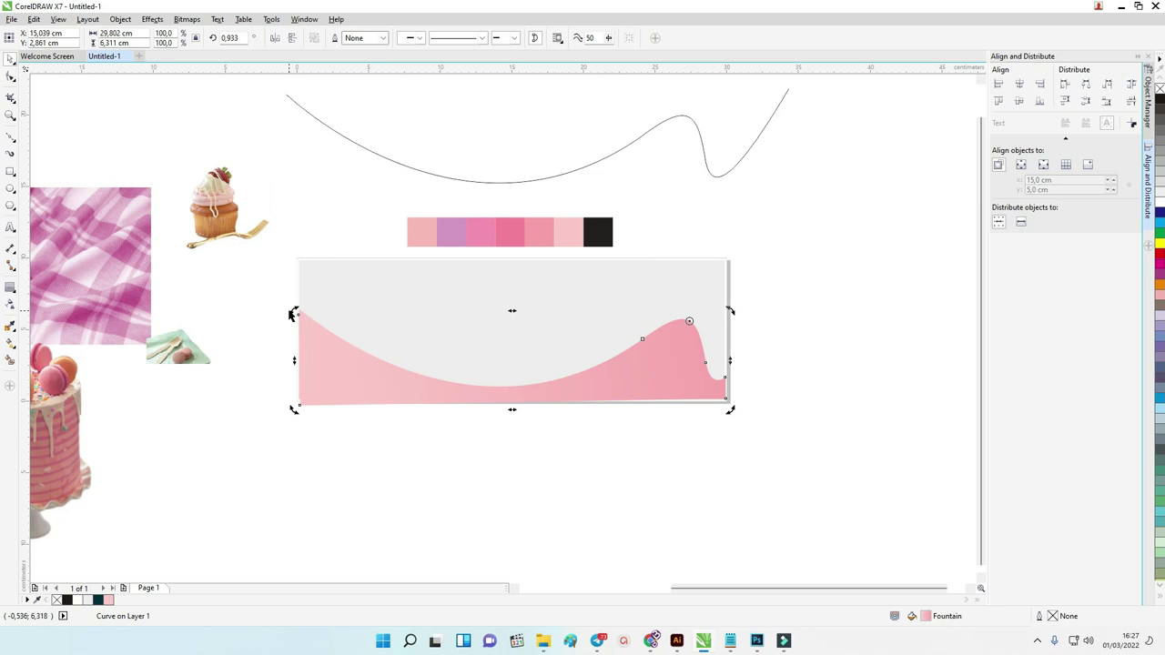
Give the rotated wave copy a black hairline outline and enlarge it to about 101.8 %, past the banner's left edge
scroll(362, 328, up, 2)
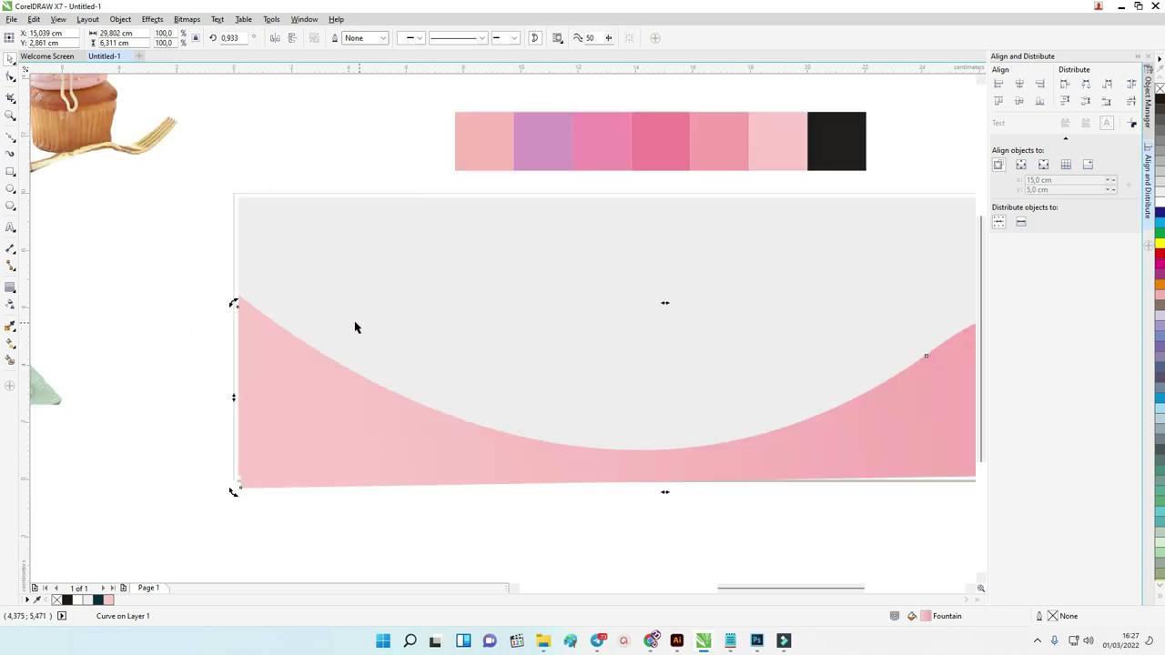
right_click(1160, 99)
scroll(347, 325, down, 2)
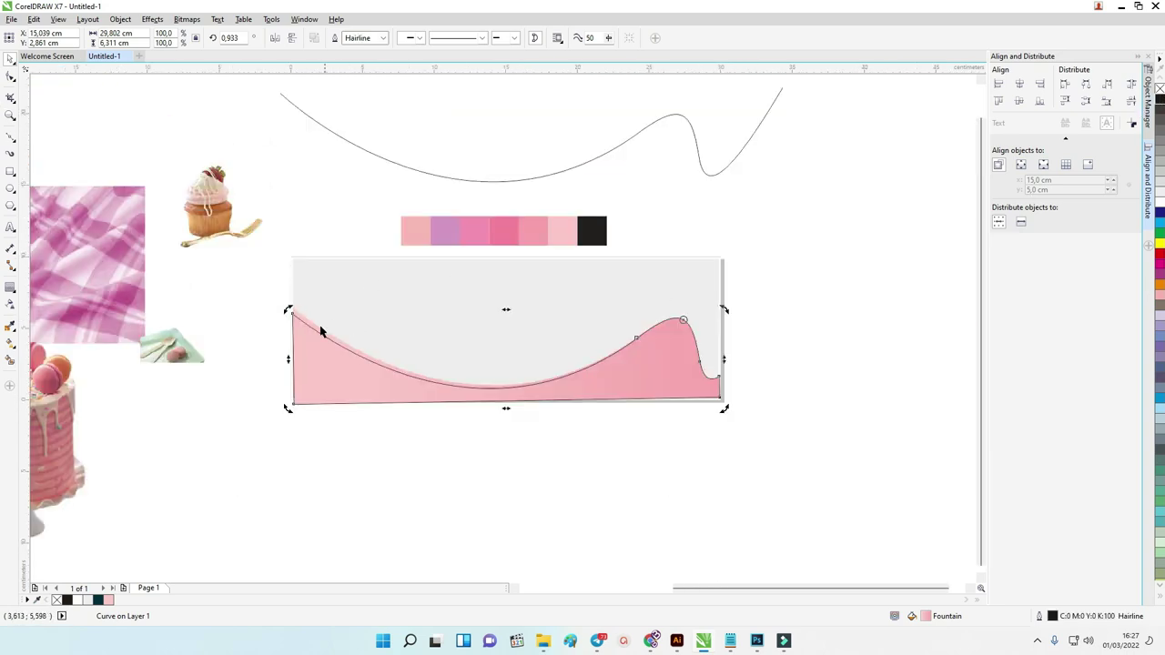
click(301, 333)
drag(288, 310, 280, 309)
click(286, 310)
click(343, 219)
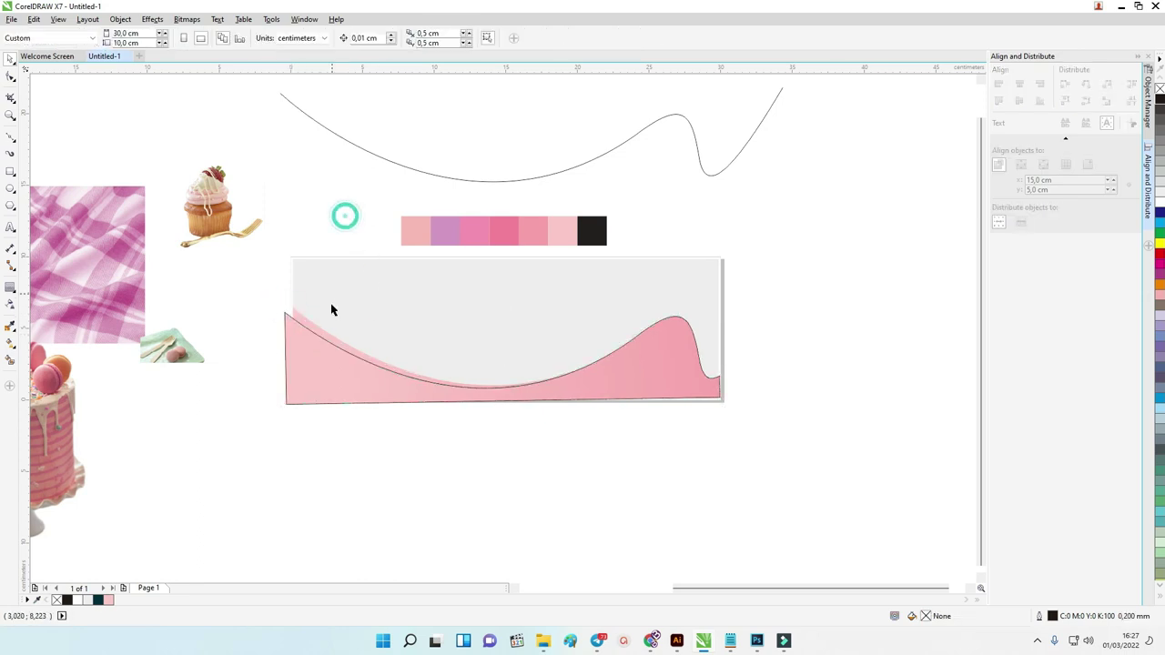
Remove the hairline outline from the rotated wave copy
scroll(291, 333, up, 2)
scroll(283, 333, down, 2)
click(277, 338)
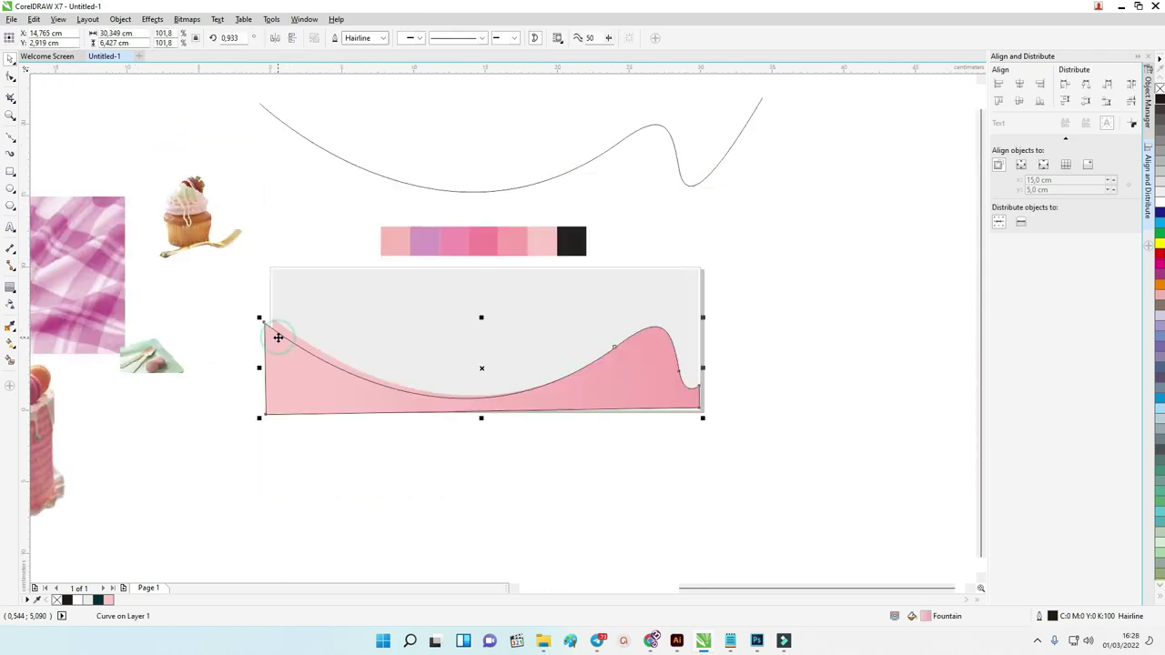
key(F10)
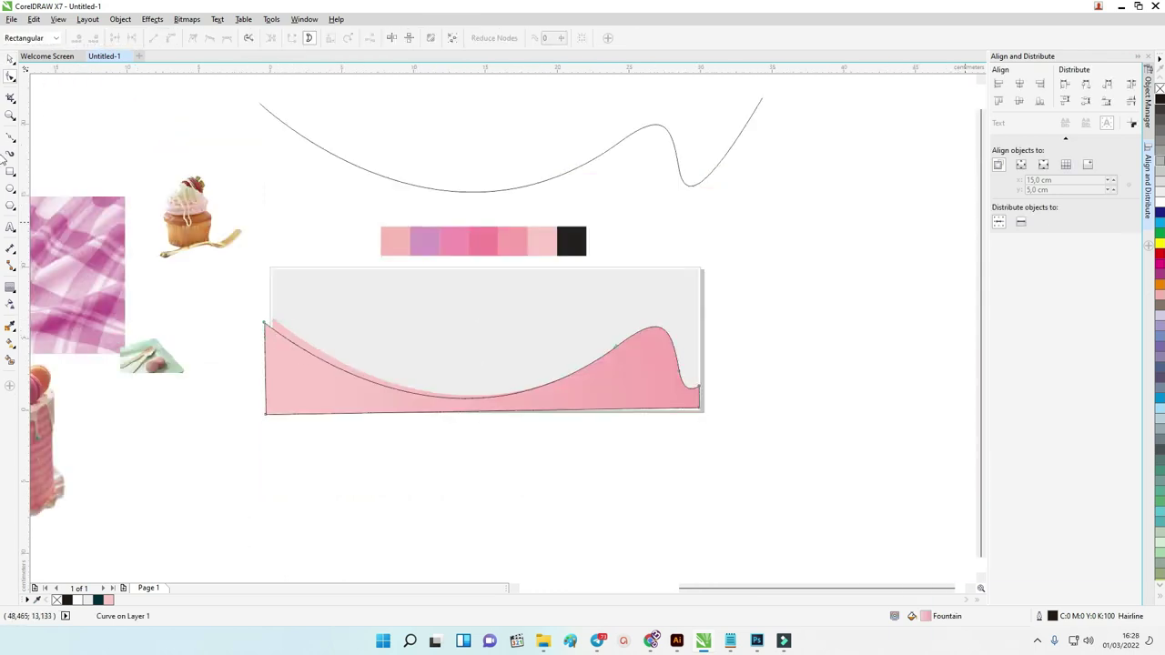
right_click(1158, 90)
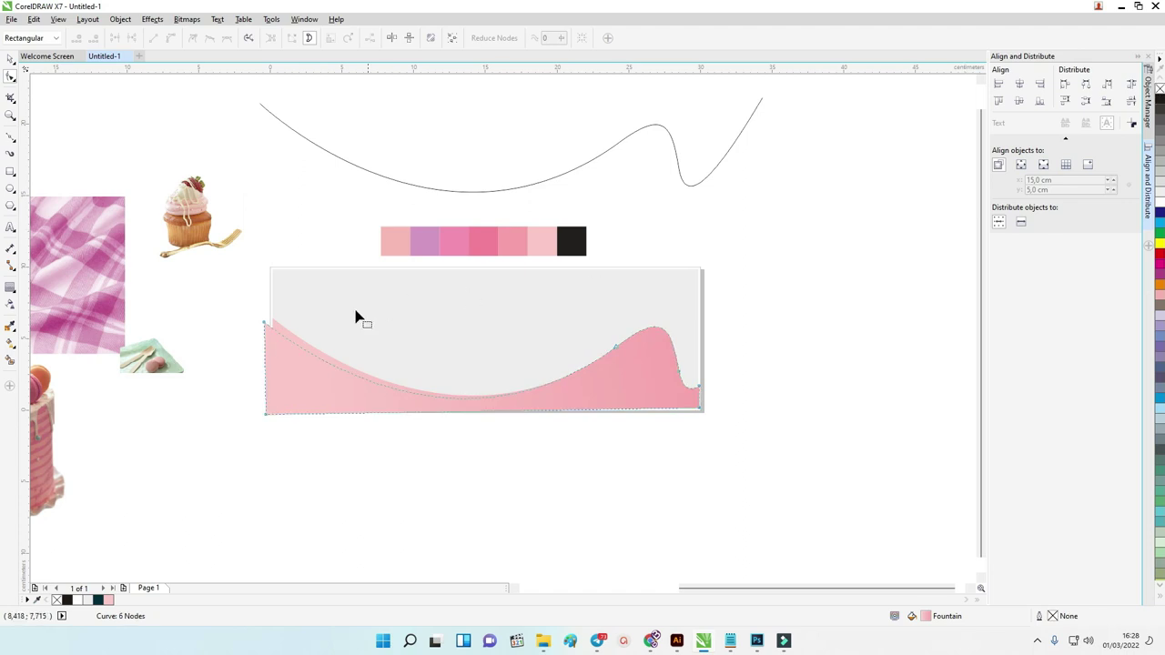
click(10, 59)
click(288, 146)
Recolour the rear, unrotated wave with the solid light pink #FAC8C9 from the document palette
scroll(331, 291, up, 2)
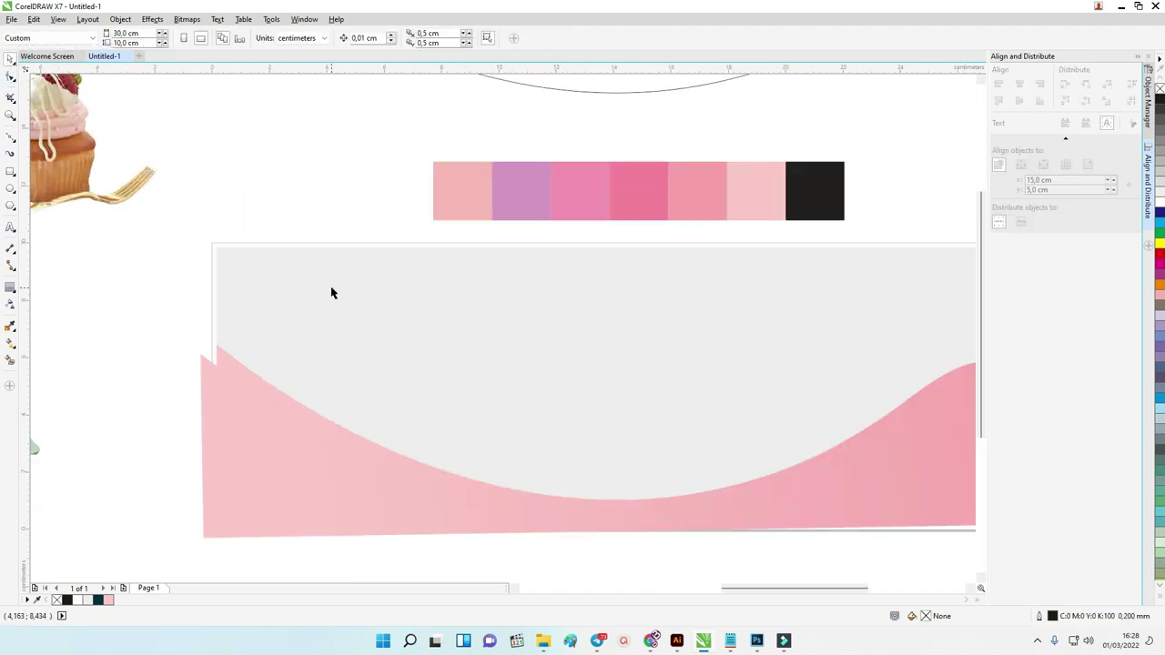
click(235, 362)
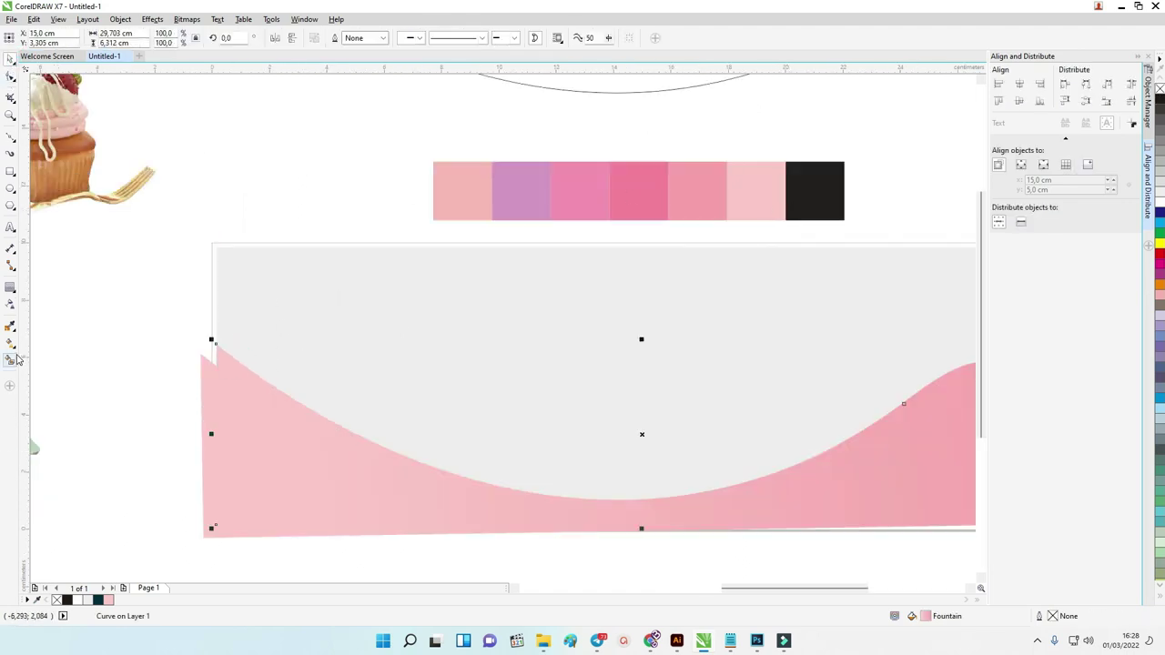
click(109, 600)
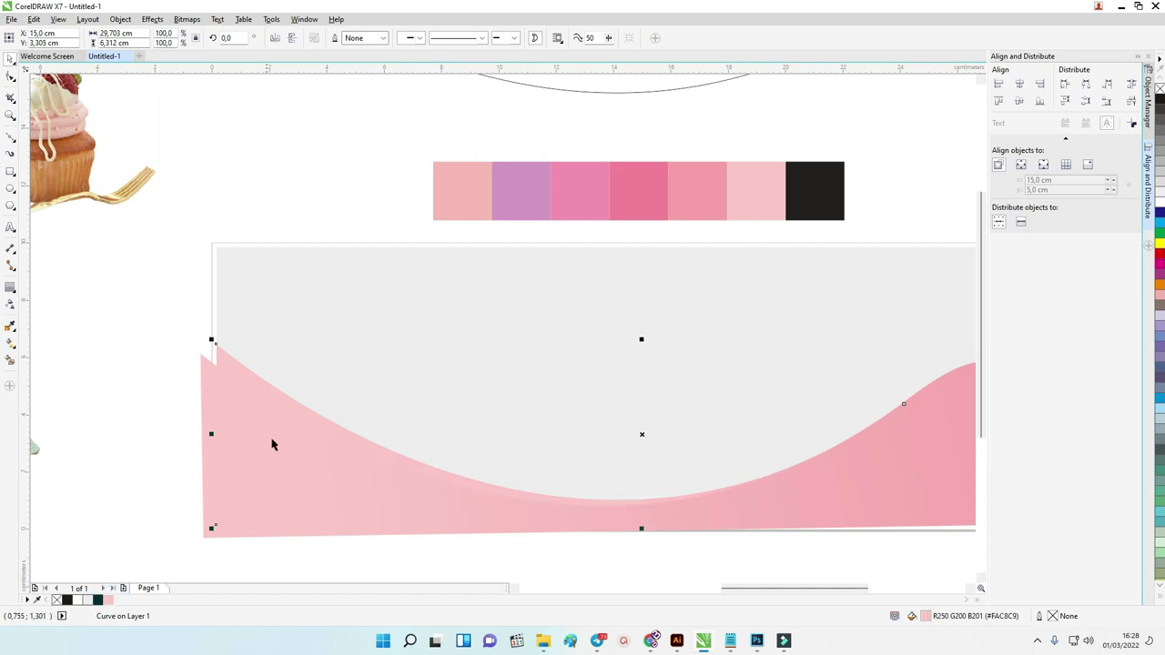
click(170, 348)
Examine the overlap of the two waves and the rotated copy's overhang at the banner's left edge
scroll(461, 445, down, 2)
scroll(561, 452, up, 2)
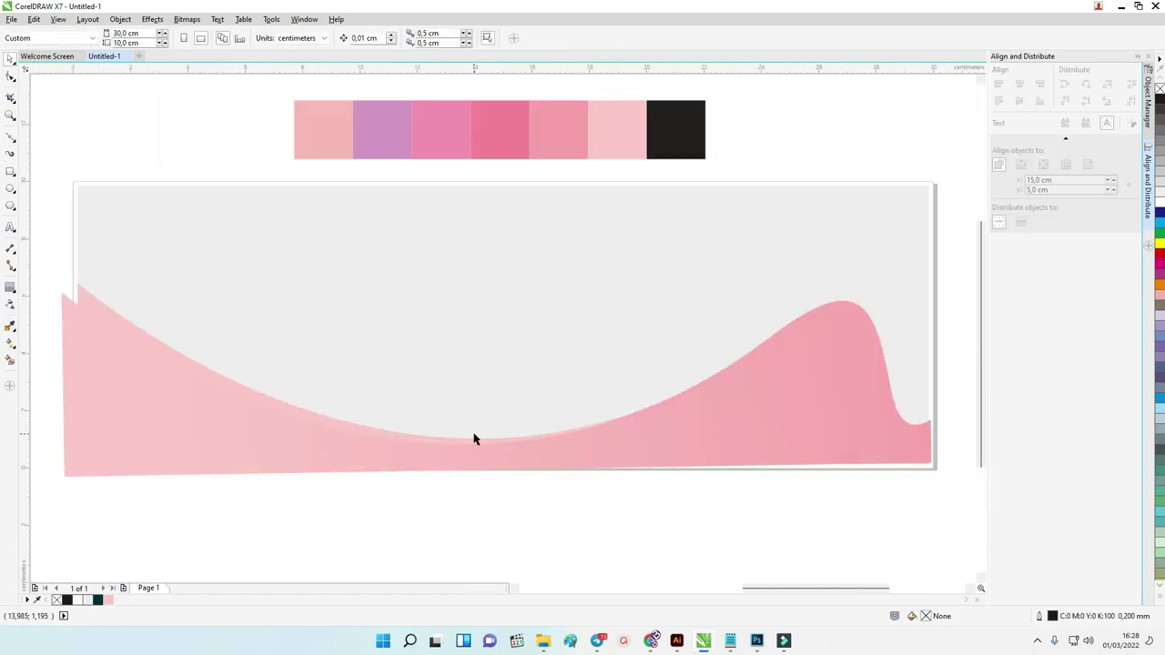
scroll(510, 473, down, 2)
scroll(294, 382, up, 2)
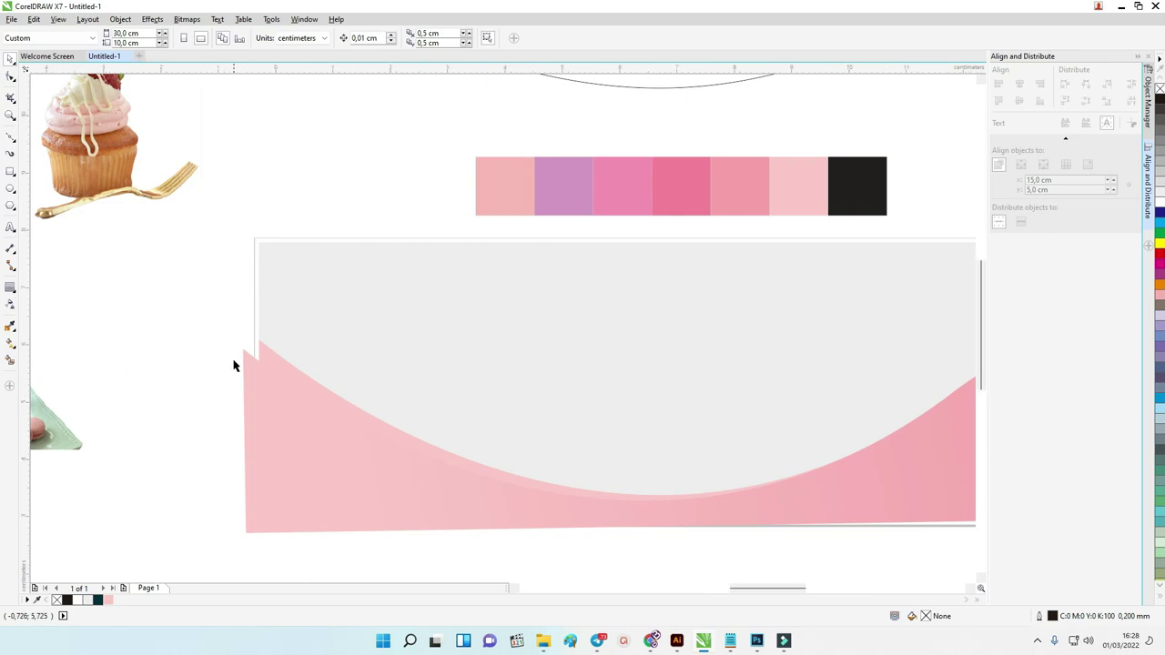
scroll(233, 365, up, 1)
scroll(255, 385, down, 1)
scroll(650, 436, down, 1)
scroll(741, 424, up, 1)
scroll(742, 424, down, 1)
scroll(736, 411, down, 2)
click(546, 384)
scroll(565, 398, up, 2)
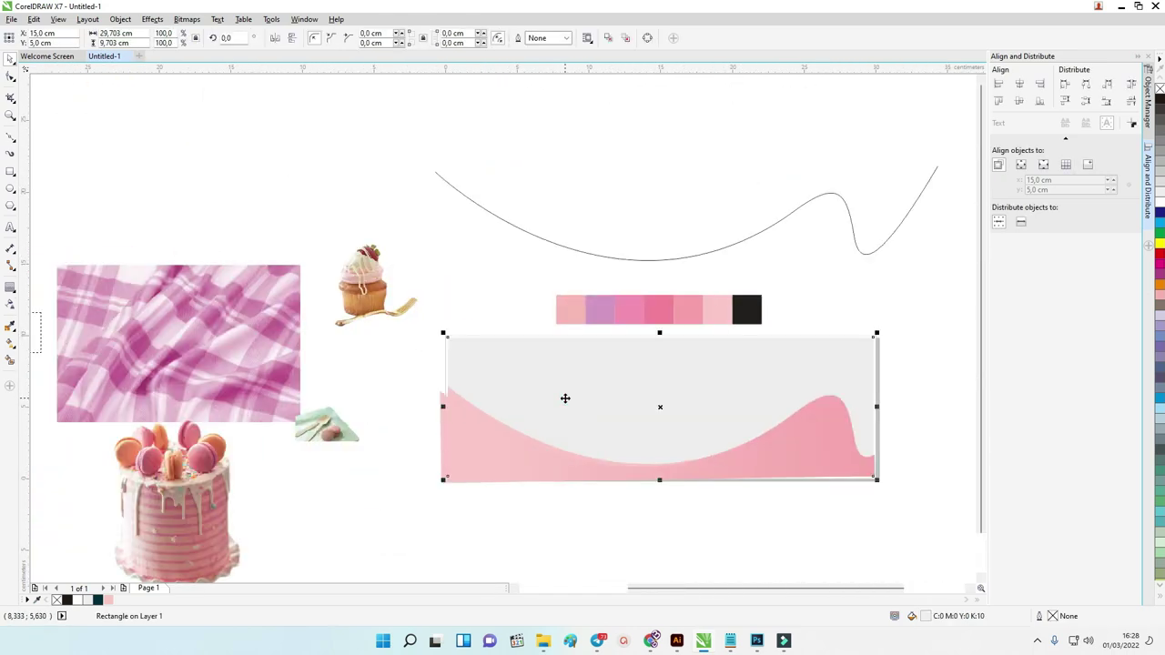
scroll(465, 372, up, 1)
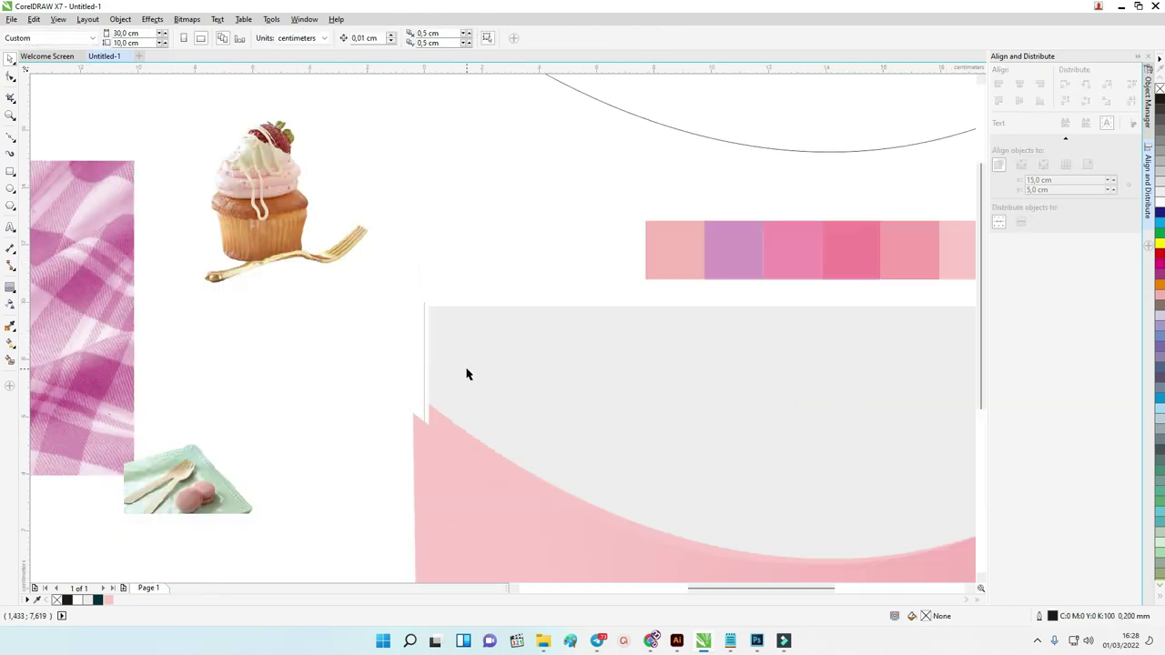
scroll(445, 368, down, 1)
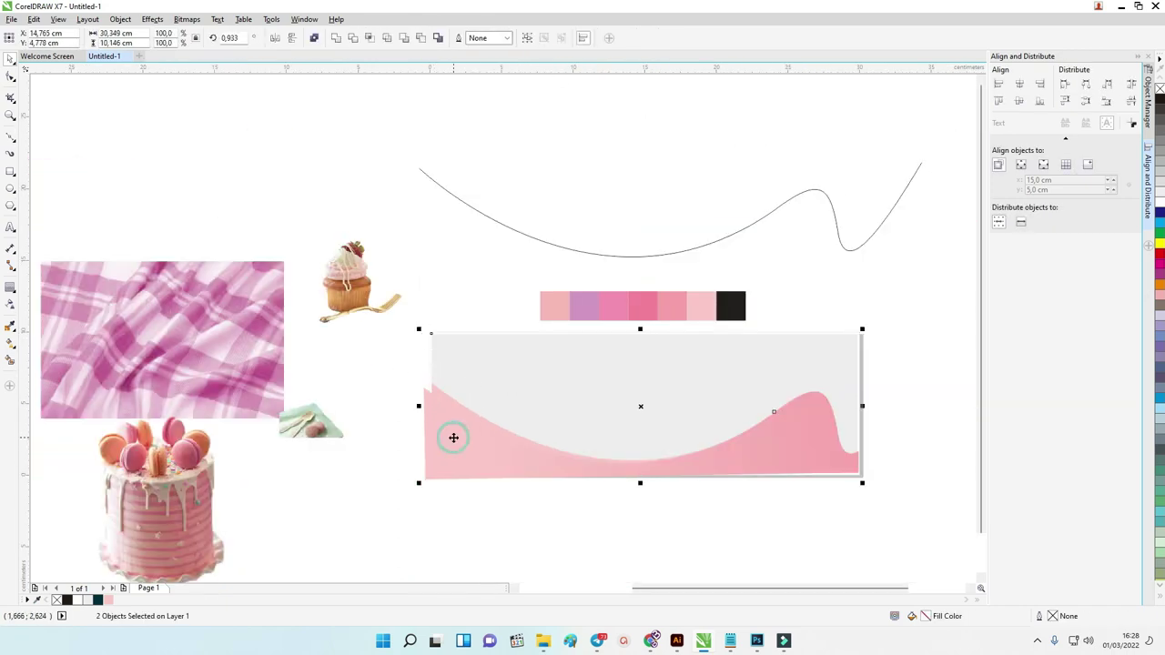
scroll(452, 437, up, 1)
key(alt+Tab)
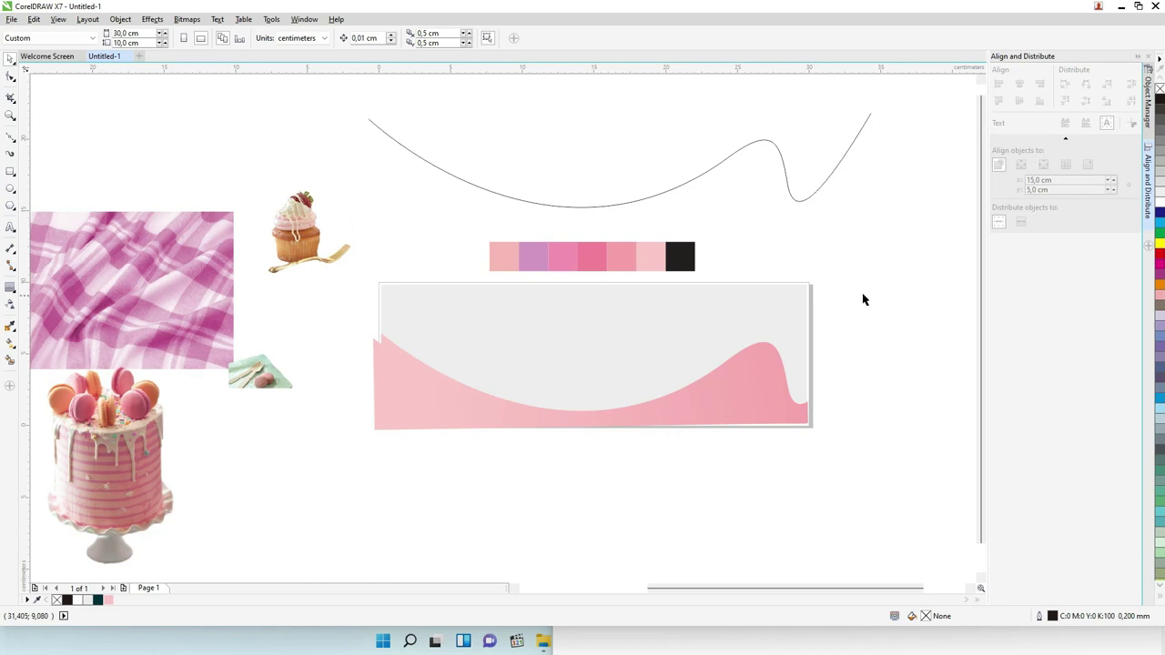
click(387, 392)
scroll(373, 299, up, 2)
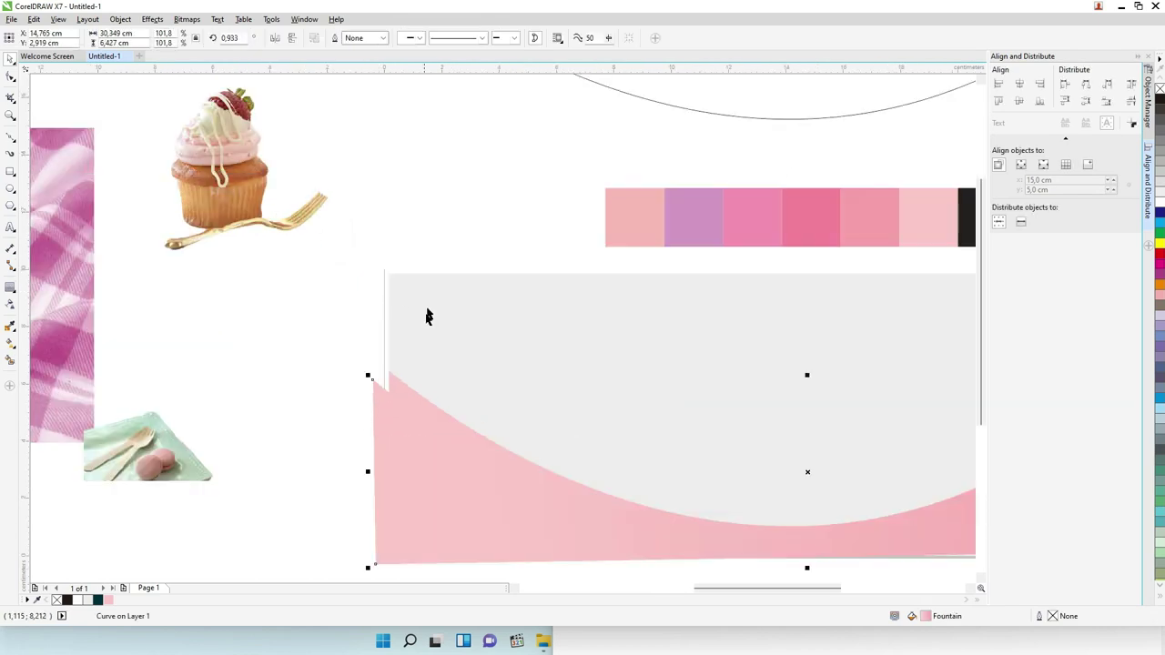
scroll(332, 298, down, 2)
click(370, 264)
Intersect the rotated wave copy with the grey banner rectangle to make a wave trimmed to the banner
click(395, 320)
click(364, 377)
shift+click(410, 296)
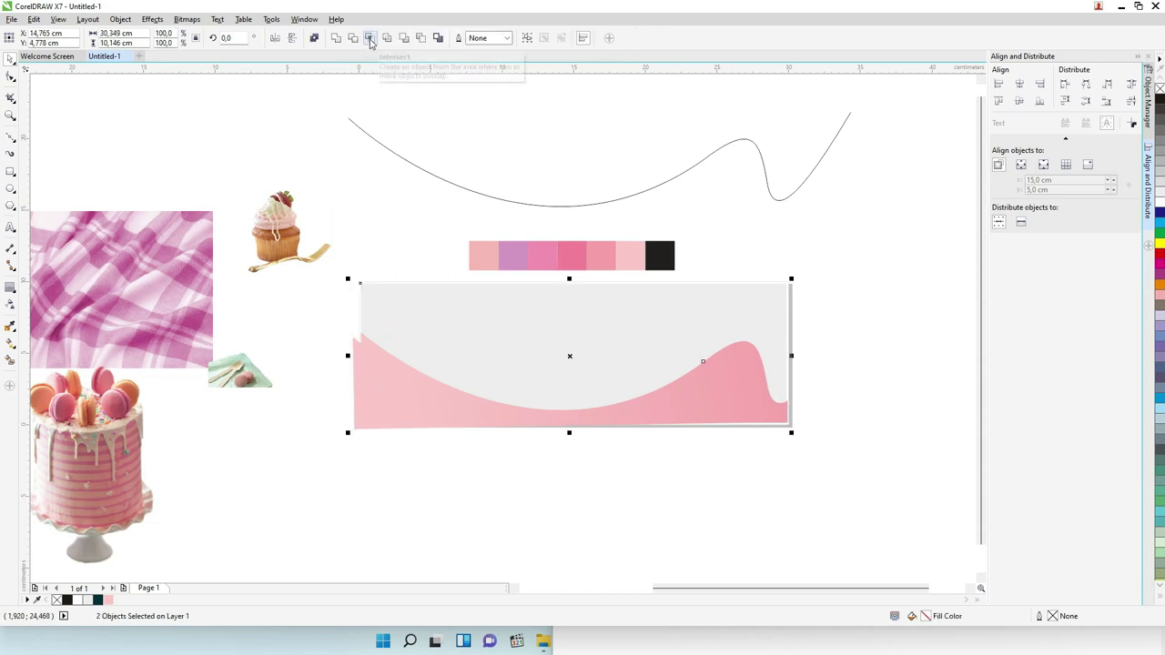
click(370, 39)
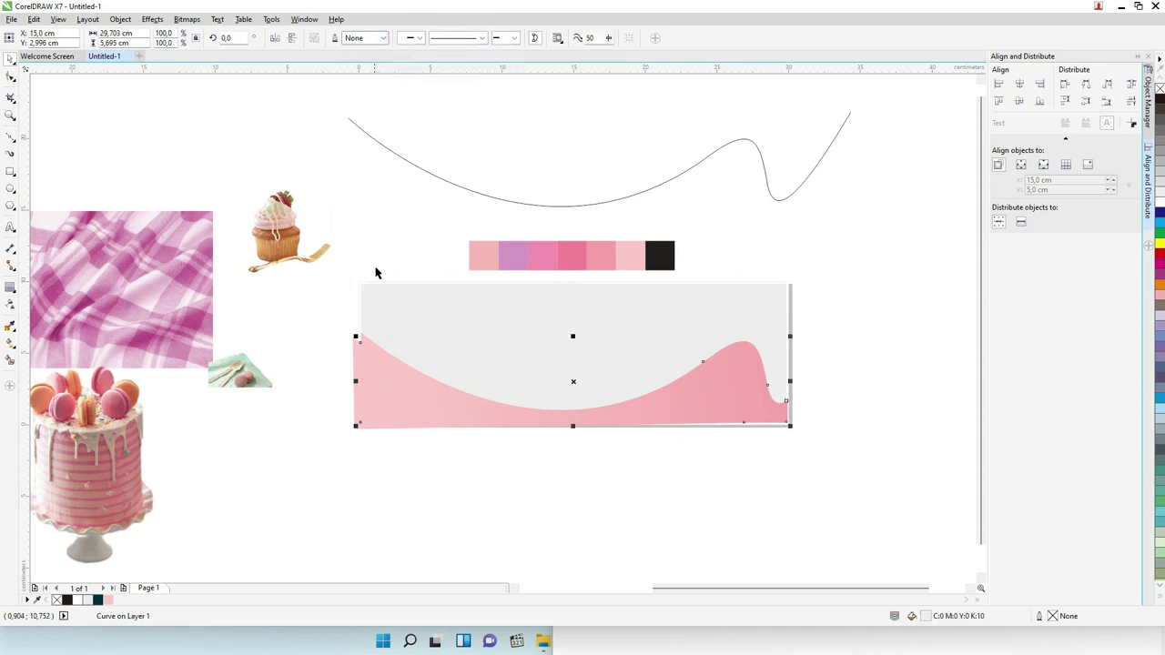
scroll(662, 383, up, 3)
scroll(510, 325, down, 3)
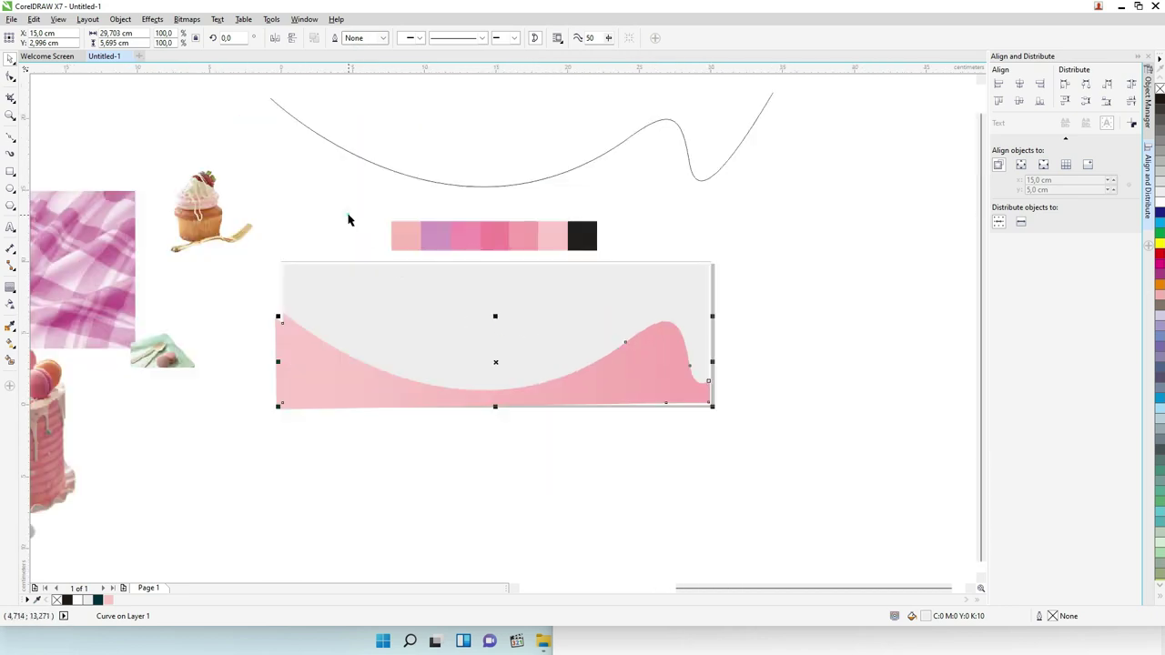
Move the overhanging rotated wave copy down to the empty area below the banner
click(348, 219)
drag(279, 343, 273, 461)
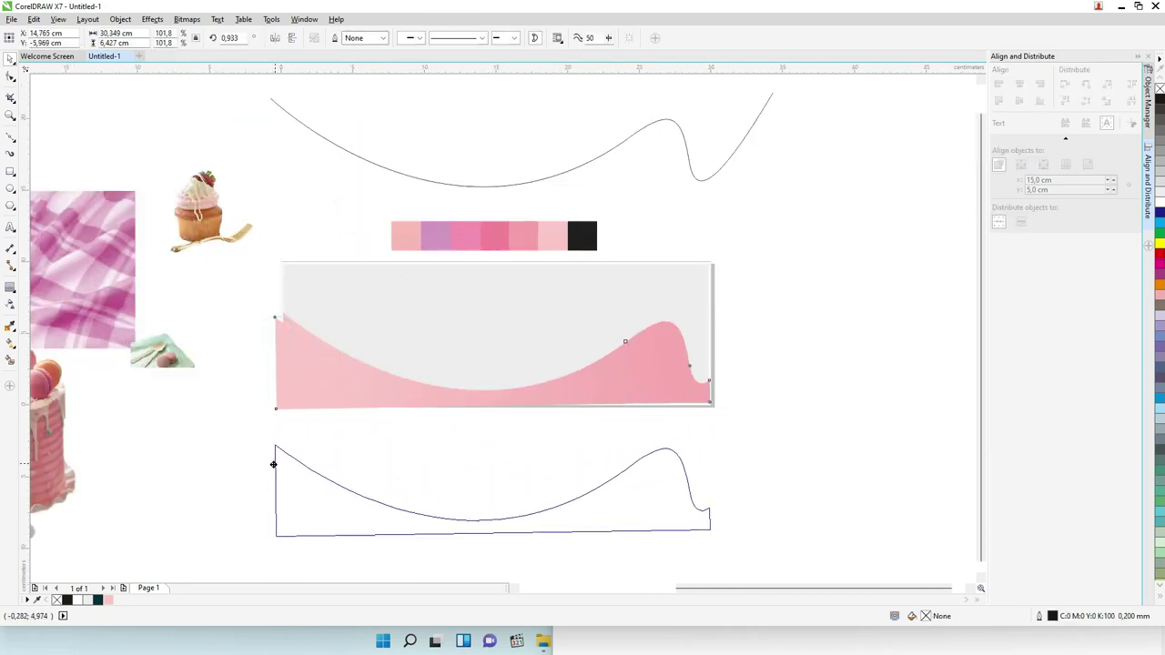
mouse_move(381, 382)
mouse_down()
mouse_move(373, 429)
mouse_move(382, 367)
mouse_up()
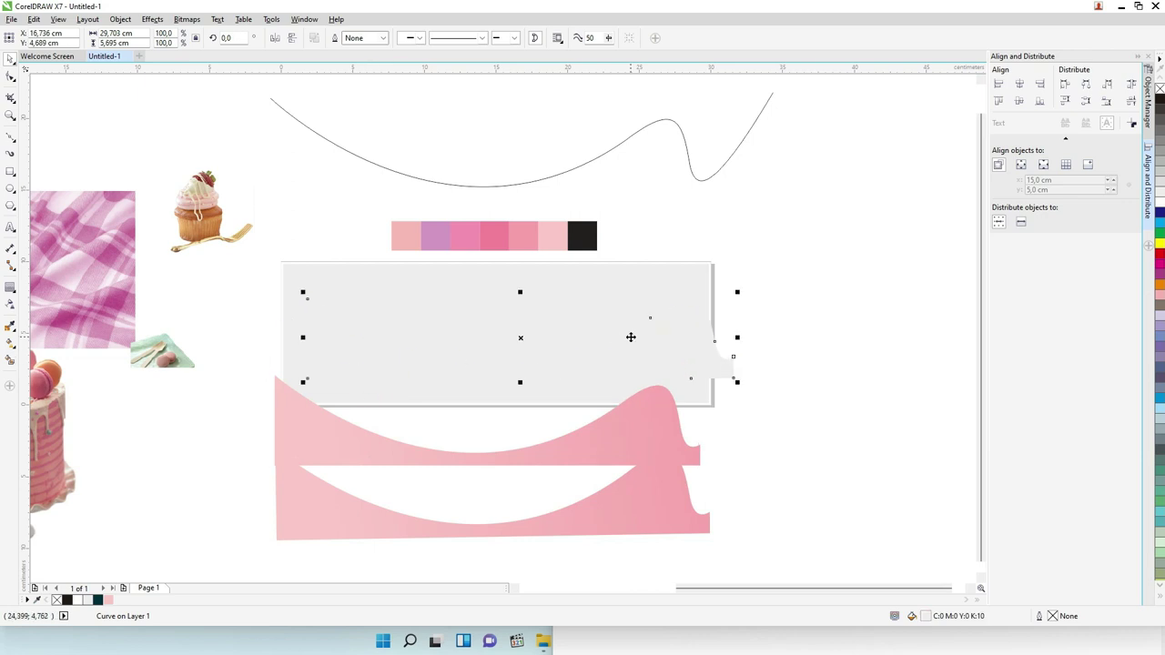
click(828, 347)
Send the original gradient wave one level back, behind the trimmed grey wave
click(304, 341)
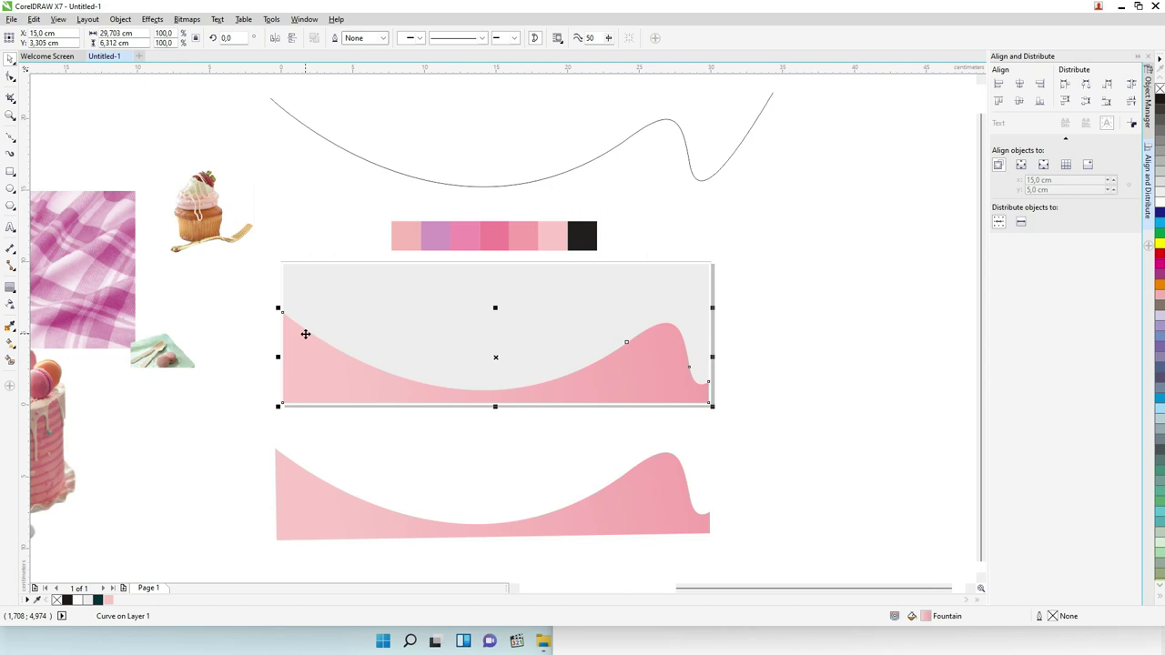
key(ctrl+Page_Down)
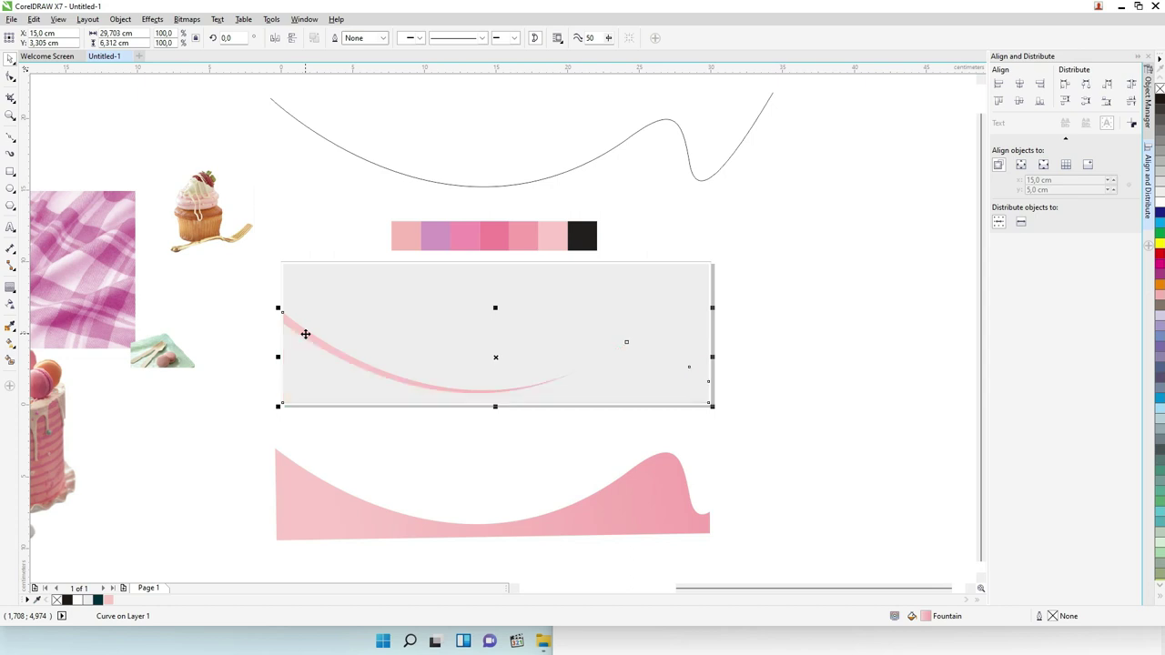
click(251, 317)
Copy the pink gradient fill from the wave below the banner onto the trimmed grey wave
click(334, 373)
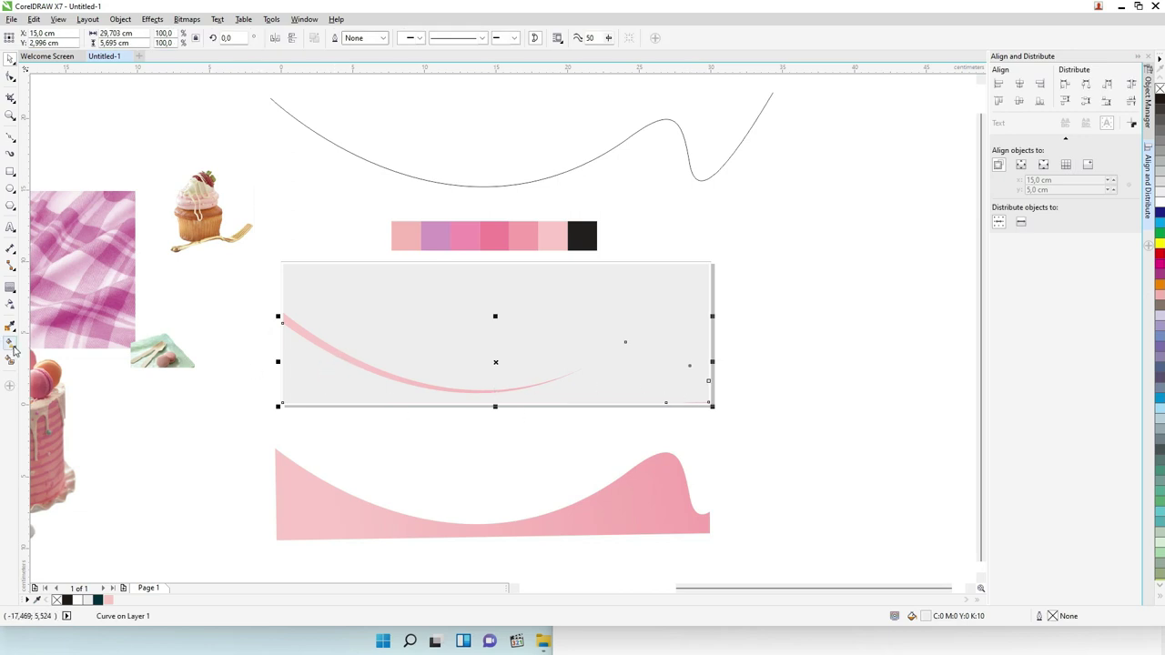
click(11, 343)
click(153, 38)
click(320, 492)
scroll(337, 361, up, 1)
scroll(338, 360, down, 1)
Shorten the trimmed wave's linear gradient so it runs from the lower left edge up to beneath the right-hand crest
click(742, 328)
drag(742, 329, 654, 357)
mouse_move(343, 397)
mouse_down()
mouse_move(401, 387)
mouse_move(325, 401)
mouse_up()
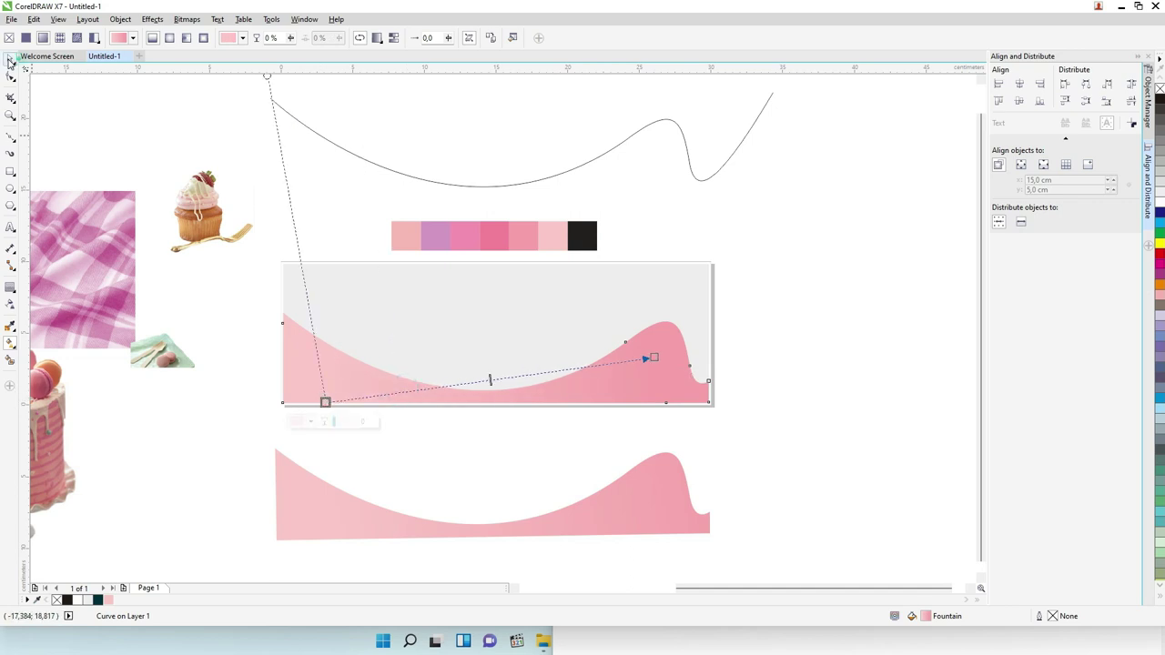
click(9, 60)
Recolour the rear, unrotated wave with the light pink #FAC8C9 from the document palette
scroll(307, 282, up, 2)
click(255, 306)
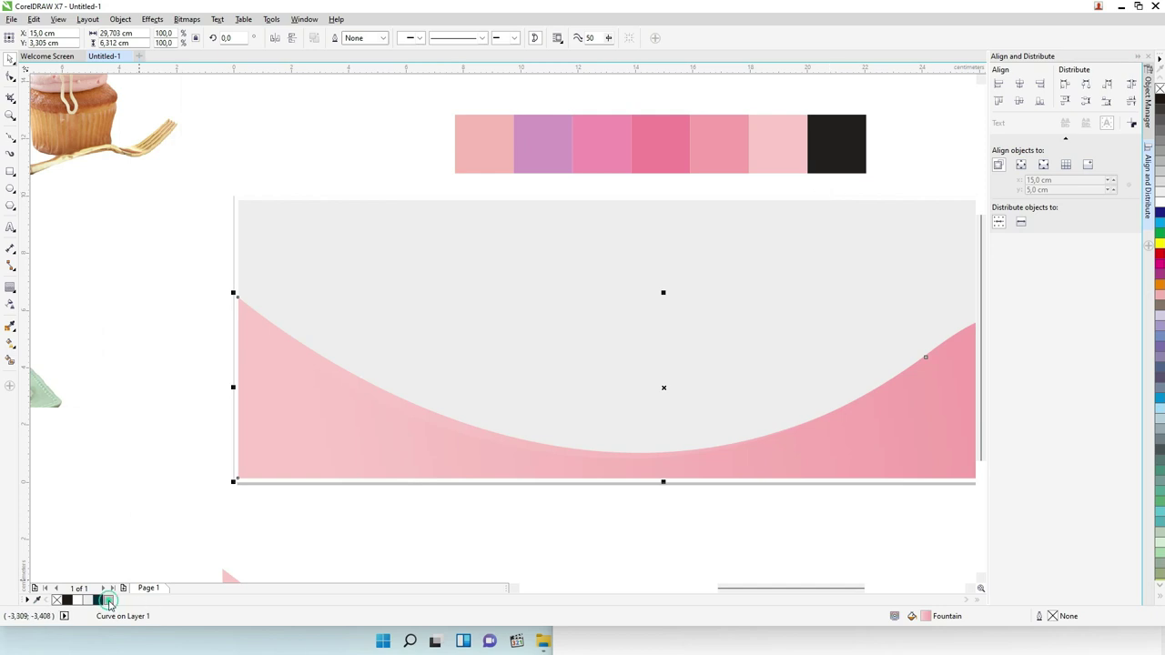
click(136, 416)
scroll(216, 382, down, 2)
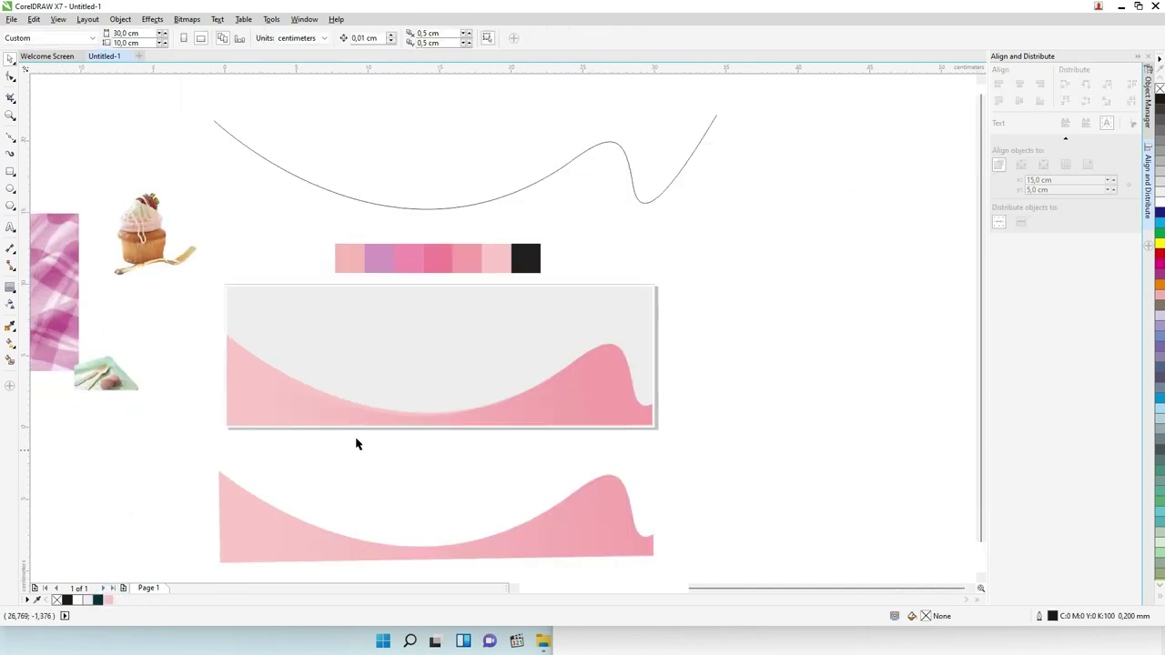
Delete the spare pink gradient wave lying below the banner
scroll(223, 370, up, 2)
scroll(228, 372, down, 4)
click(234, 441)
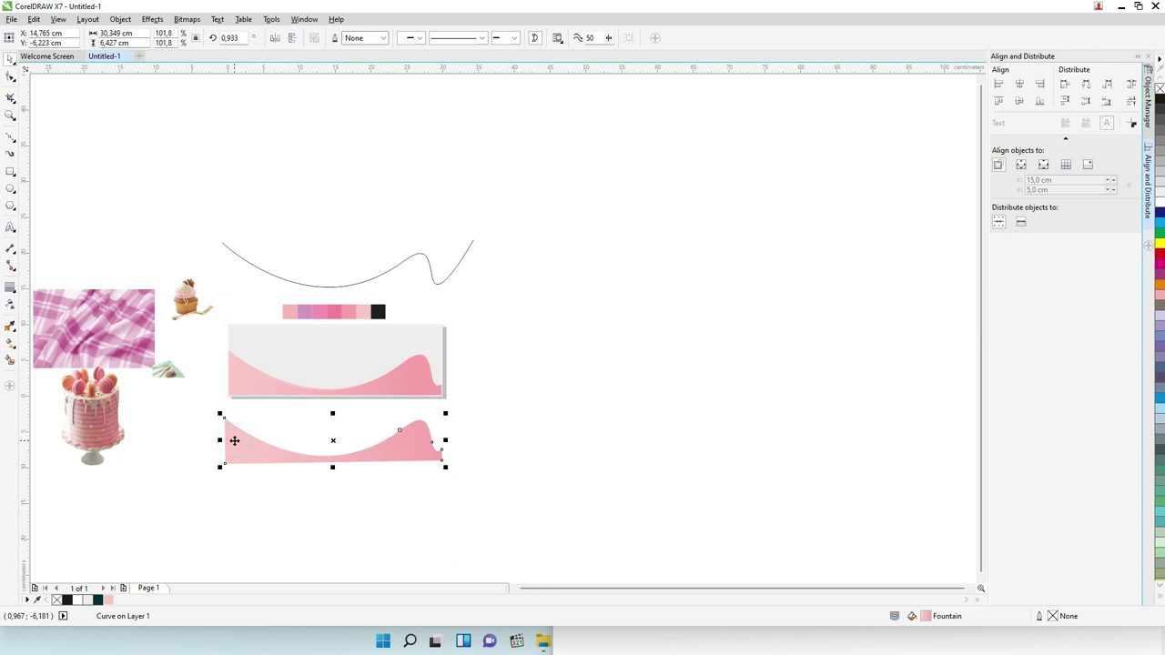
key(Delete)
click(508, 315)
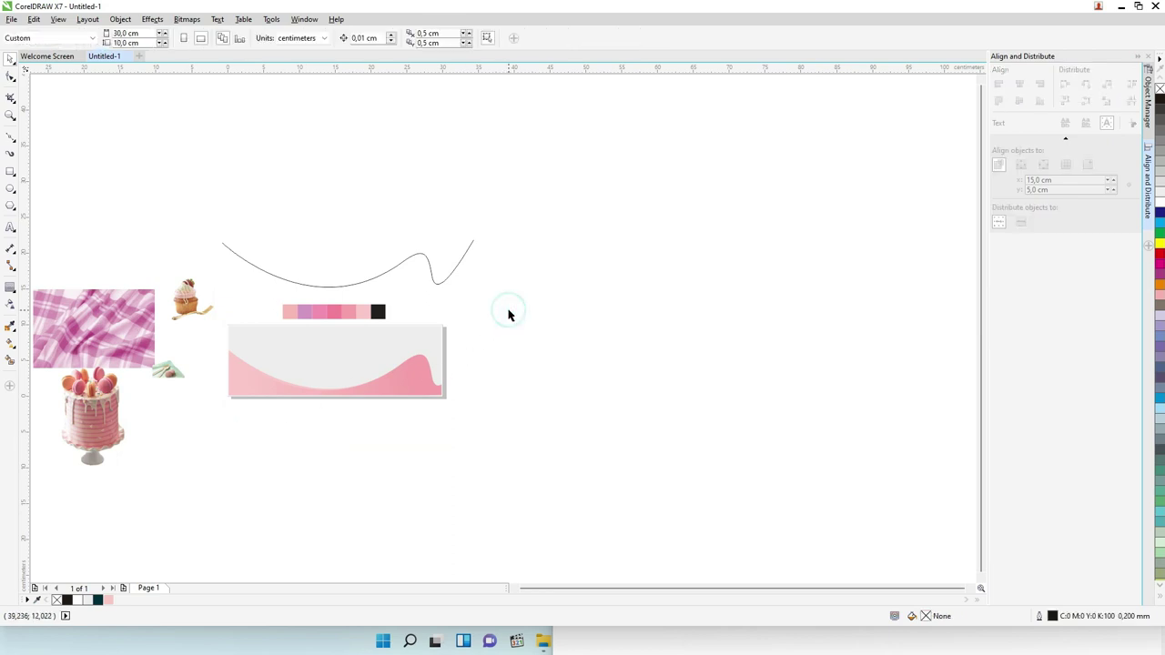
click(605, 585)
Move the plaid fabric image onto the banner's right half and scale it to about 15.5 x 10 cm
drag(118, 315, 448, 343)
scroll(450, 340, up, 2)
scroll(485, 339, down, 2)
scroll(486, 330, up, 2)
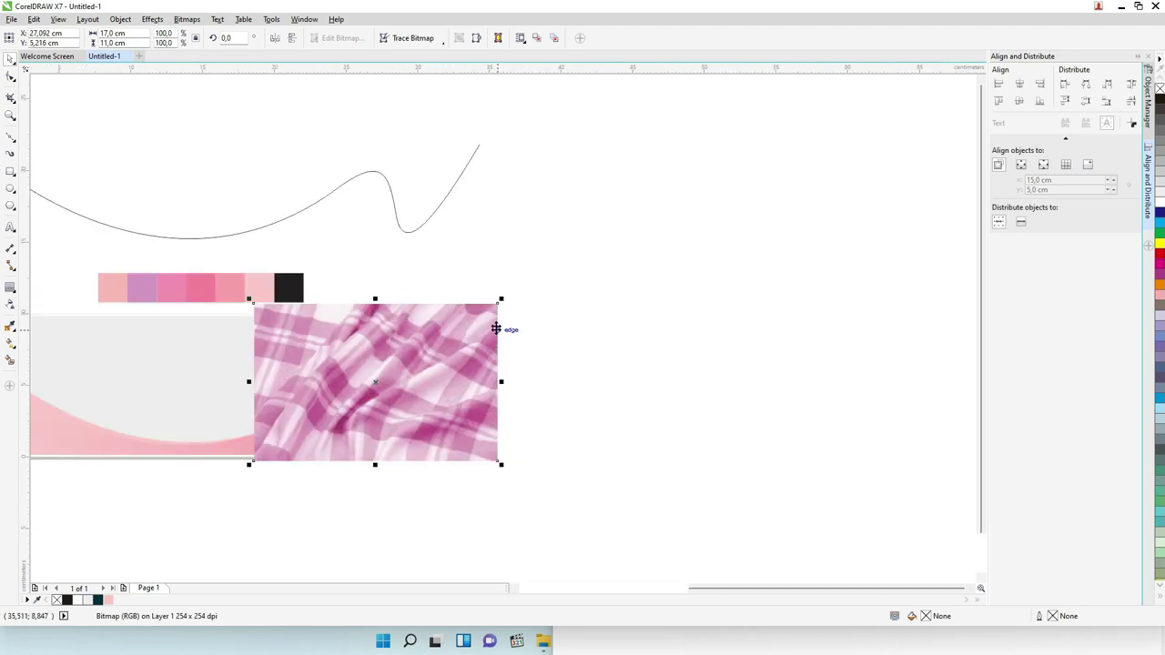
drag(484, 315, 391, 332)
drag(417, 477, 391, 382)
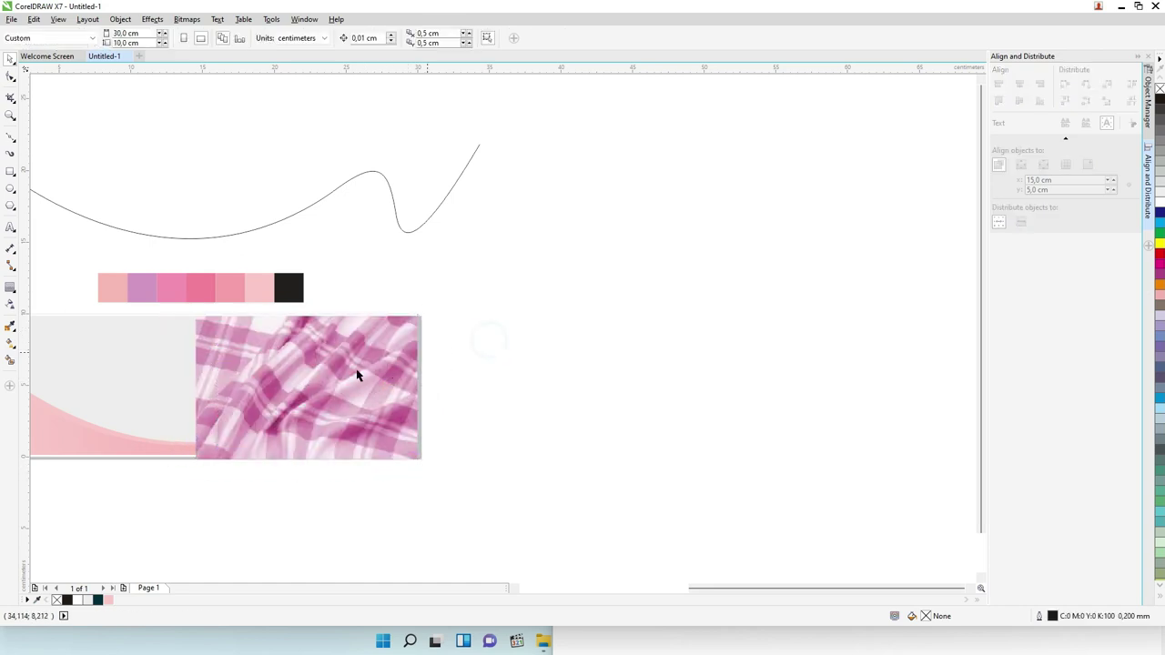
Apply a linear fountain transparency fading out the plaid image's left side, with the midpoint shifted slightly toward the left
click(11, 306)
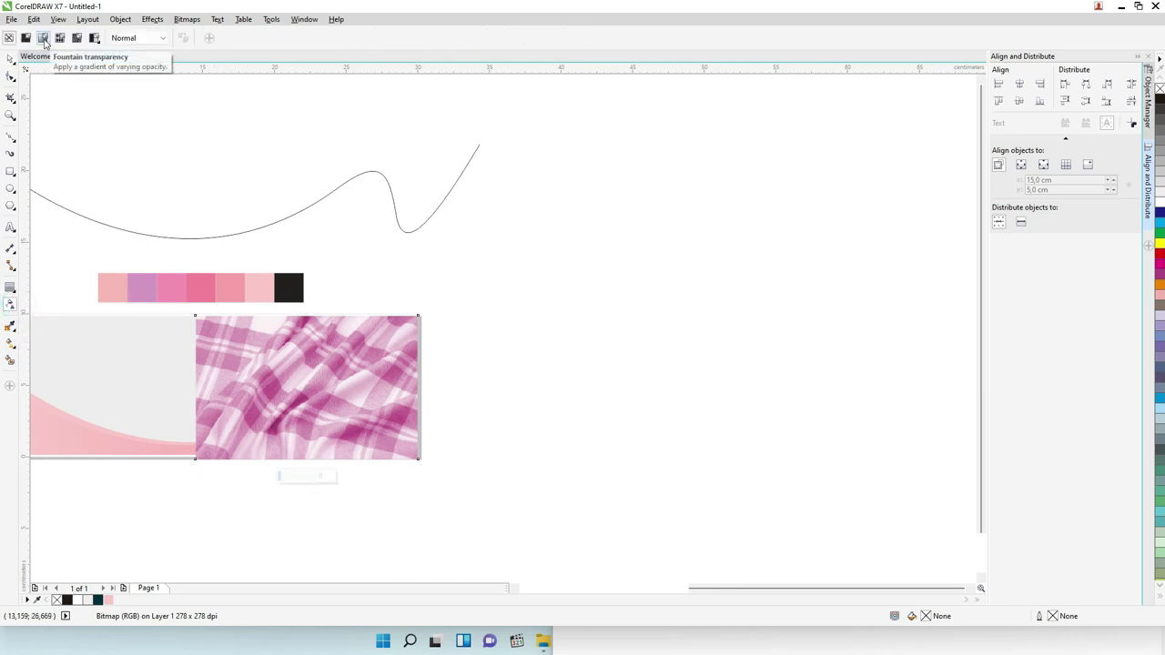
click(42, 38)
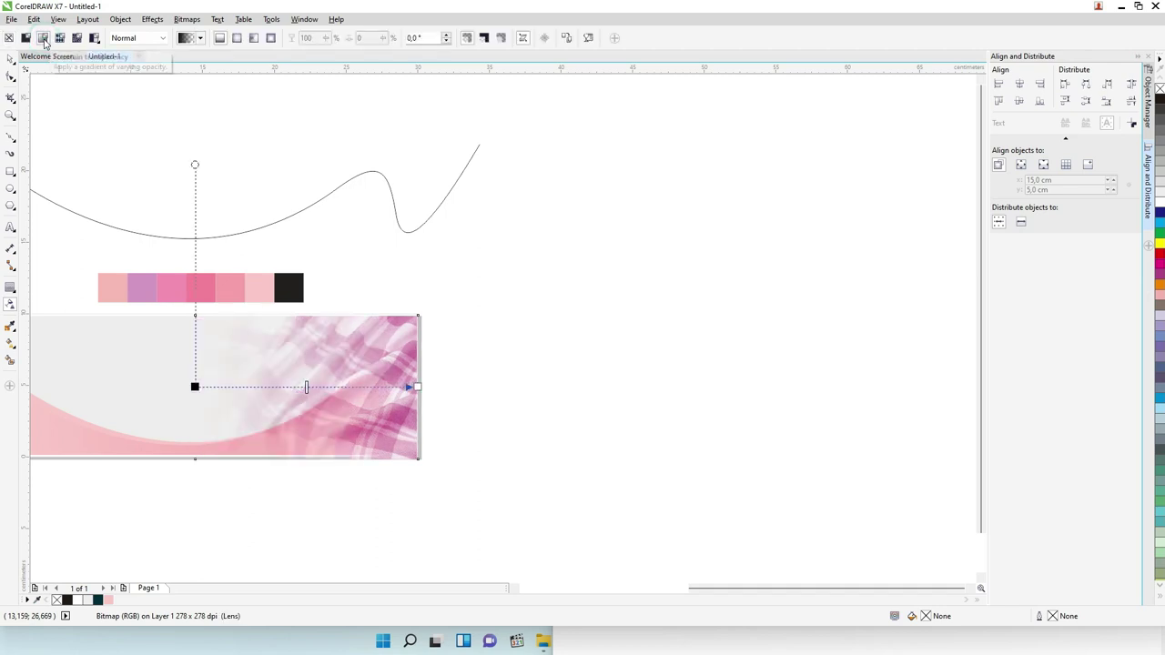
drag(307, 387, 295, 388)
click(10, 59)
click(521, 261)
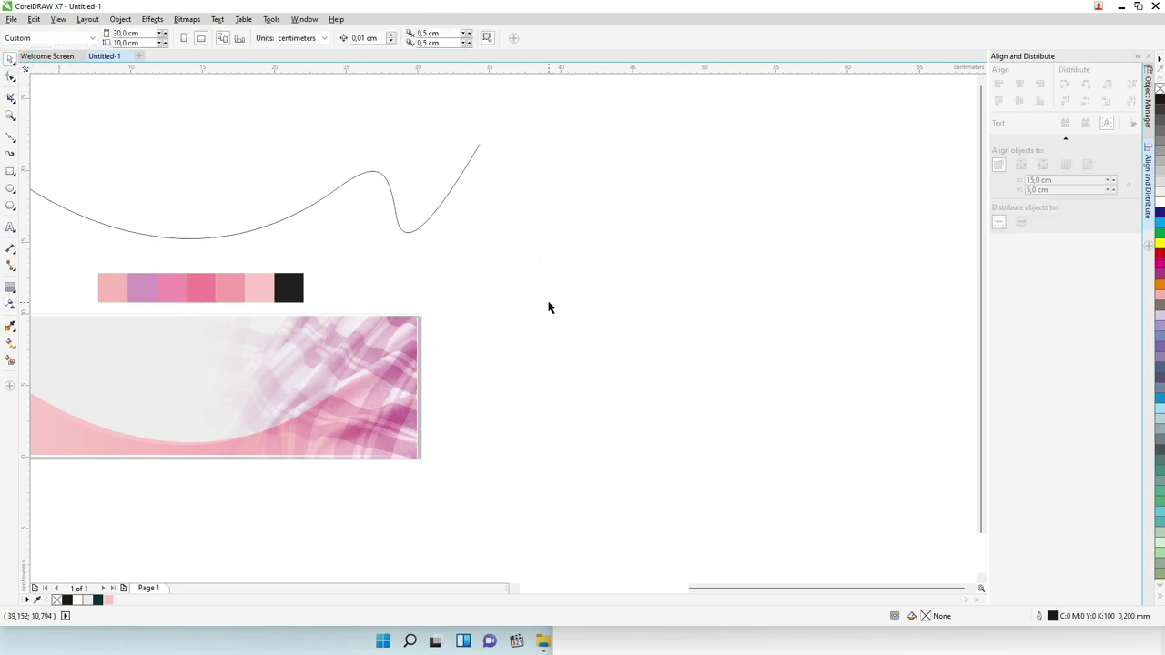
Send the faded plaid image behind the pink waves, keeping it in front of the grey background
key(F10)
click(11, 60)
click(549, 317)
scroll(565, 392, down, 2)
click(338, 357)
scroll(338, 359, up, 2)
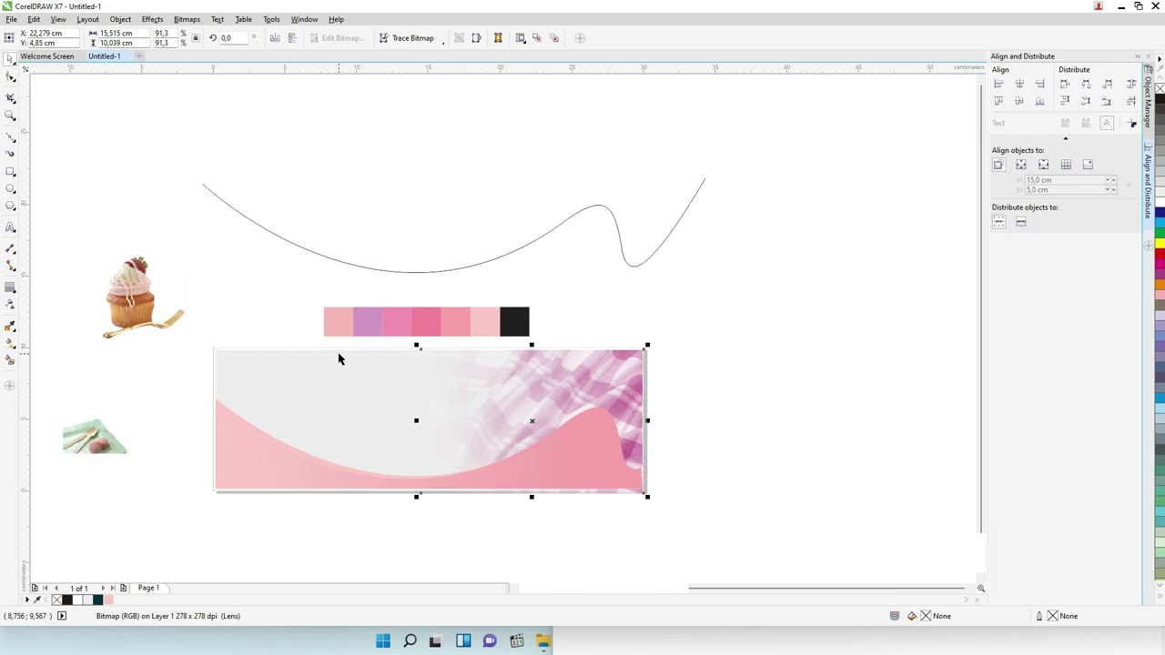
click(682, 463)
Align the plaid image with the top and right edges of the grey background rectangle
click(619, 385)
scroll(613, 364, up, 2)
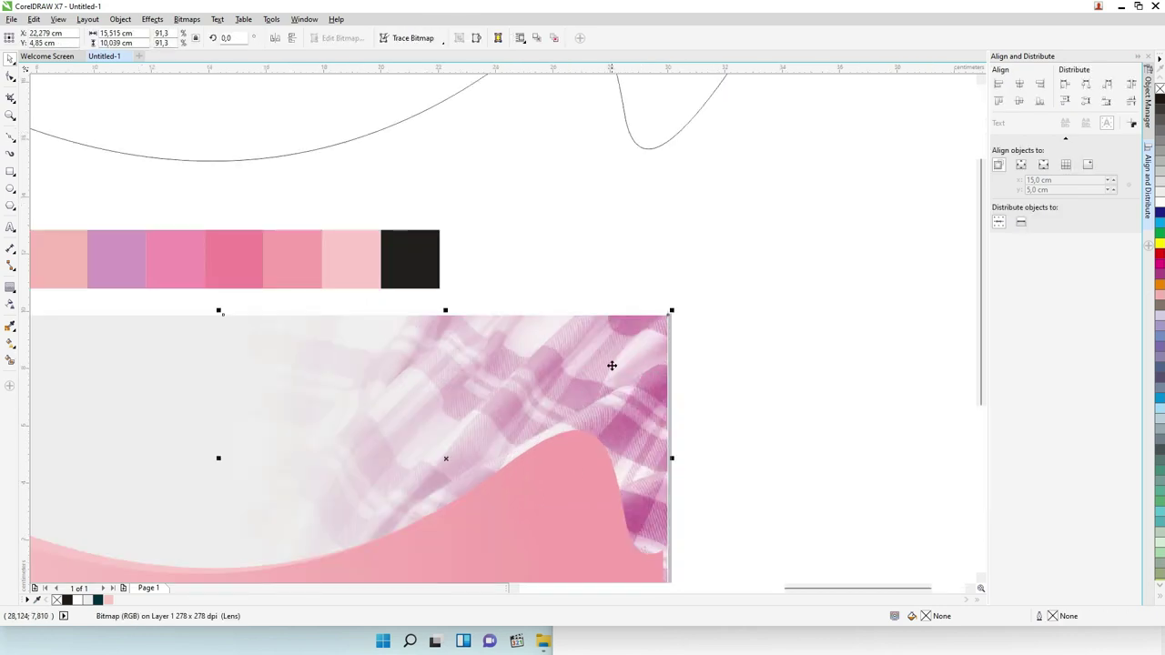
click(610, 360)
drag(586, 359, 585, 360)
scroll(644, 318, up, 1)
shift+click(668, 328)
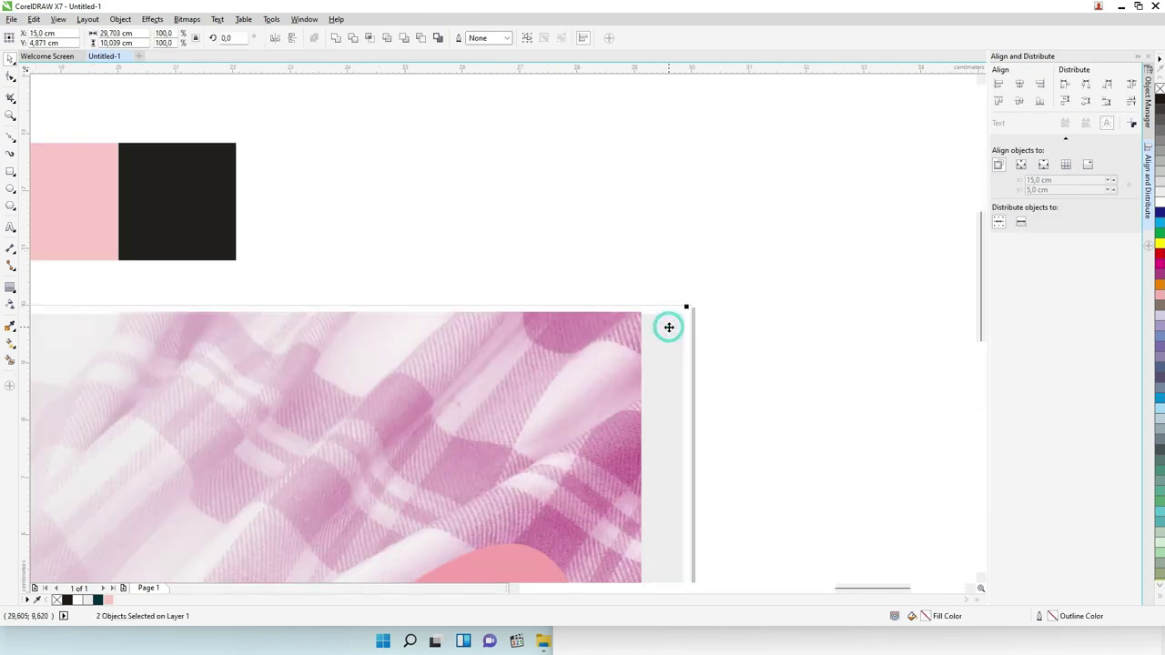
scroll(642, 287, down, 1)
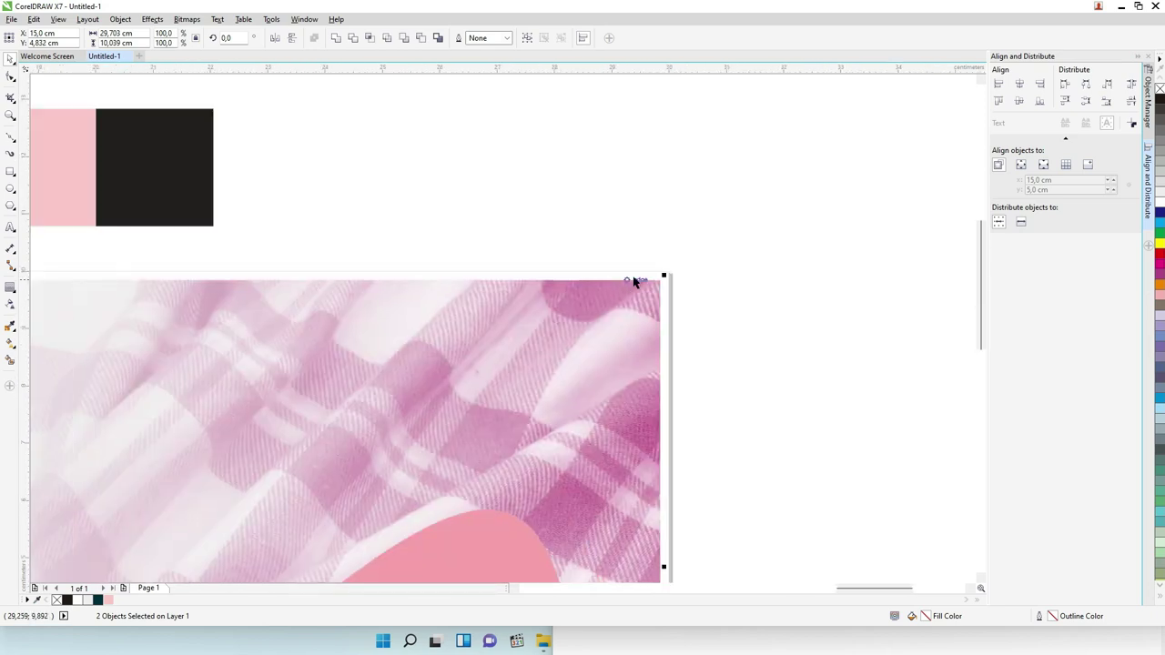
scroll(668, 234, down, 3)
scroll(640, 421, up, 3)
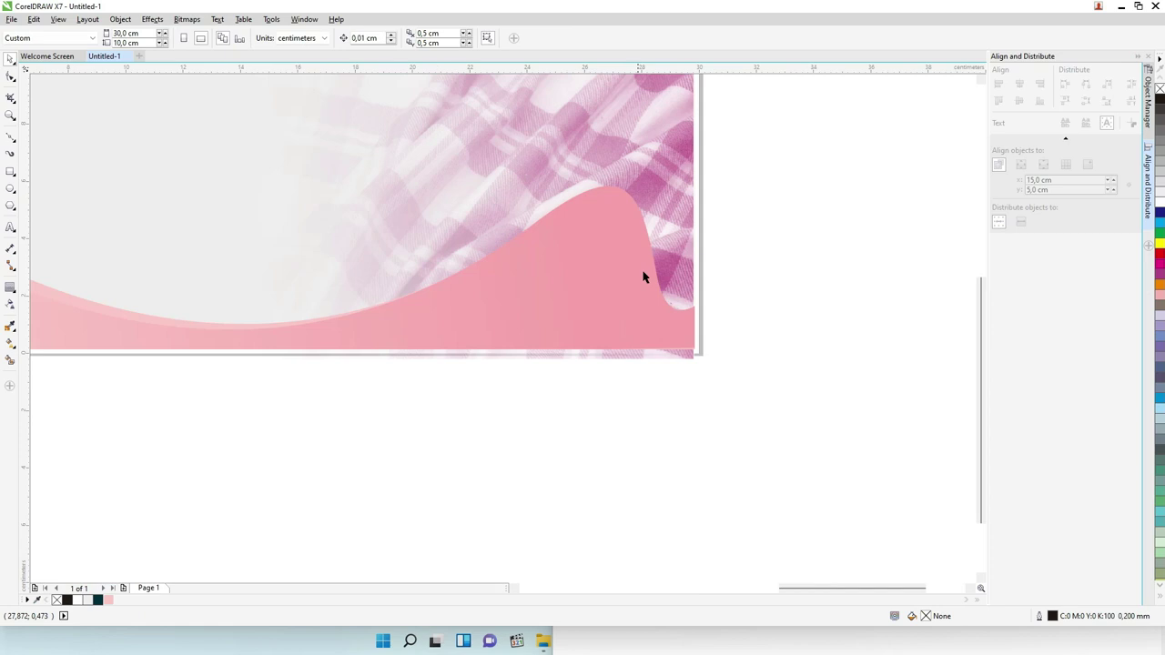
Crop the plaid image's lower edge by raising its two bottom nodes so nothing extends below the banner
click(662, 192)
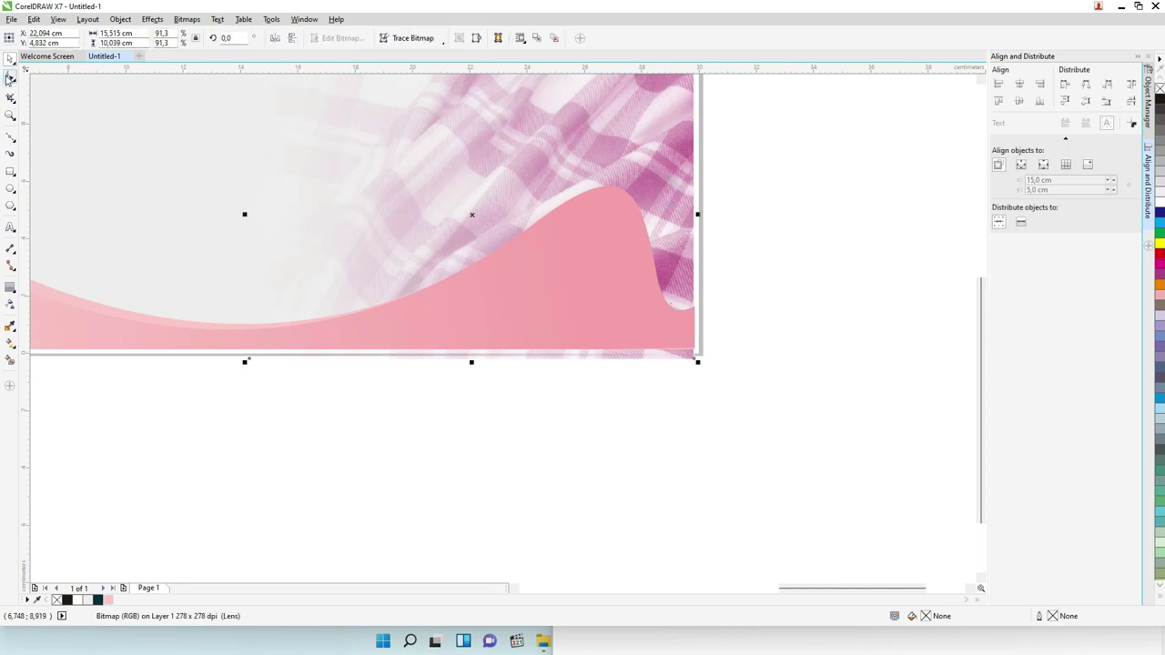
click(9, 78)
click(250, 360)
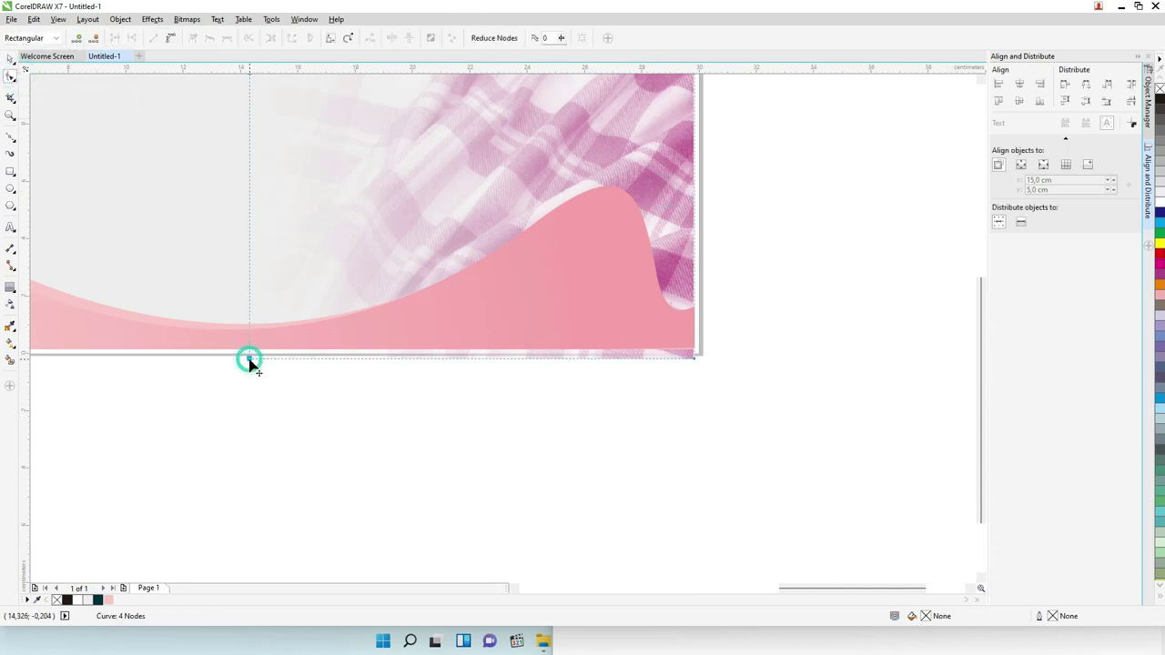
shift+click(694, 358)
drag(694, 359, 697, 353)
click(11, 61)
click(829, 275)
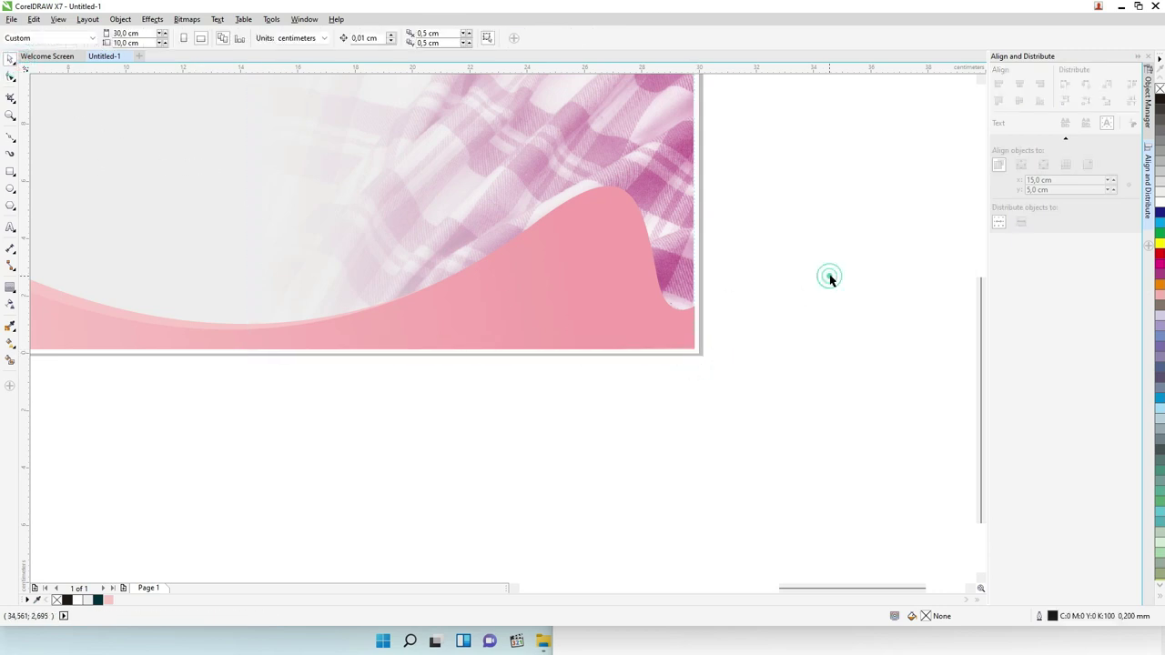
Place a copy of the macaron cake image, enlarged to about 14 x 21 cm, over the banner's left side, leaving the other cake at the right
scroll(835, 273, down, 1)
drag(82, 364, 400, 296)
scroll(528, 339, down, 2)
scroll(529, 340, up, 2)
drag(472, 376, 539, 481)
drag(730, 375, 818, 360)
drag(459, 339, 458, 334)
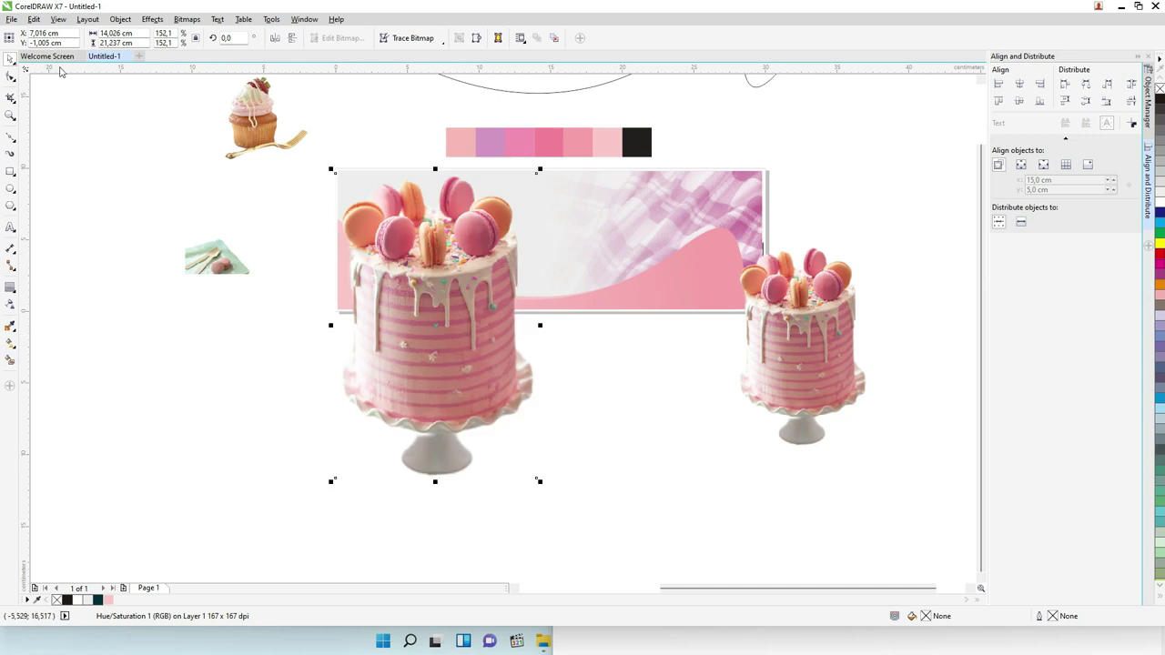
Crop the large cake image by raising its two bottom nodes to the banner's lower edge
click(10, 77)
click(537, 477)
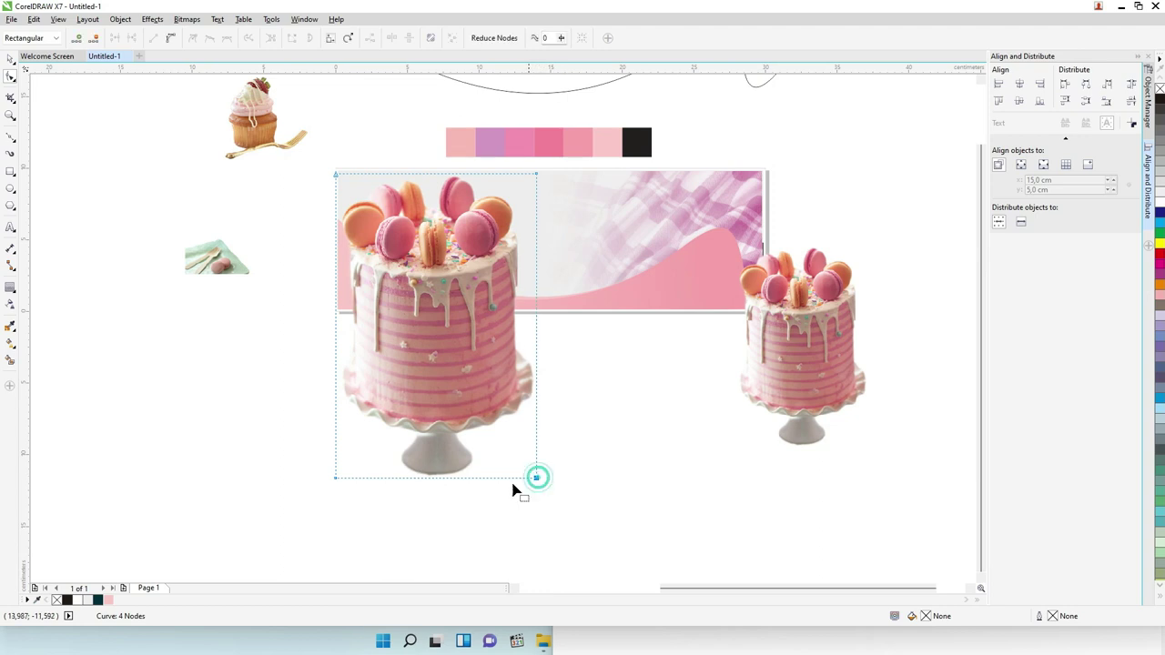
shift+click(334, 477)
drag(335, 478, 330, 312)
click(11, 57)
click(65, 100)
Set the large cropped cake image's transparency merge mode to Hard Light
click(416, 270)
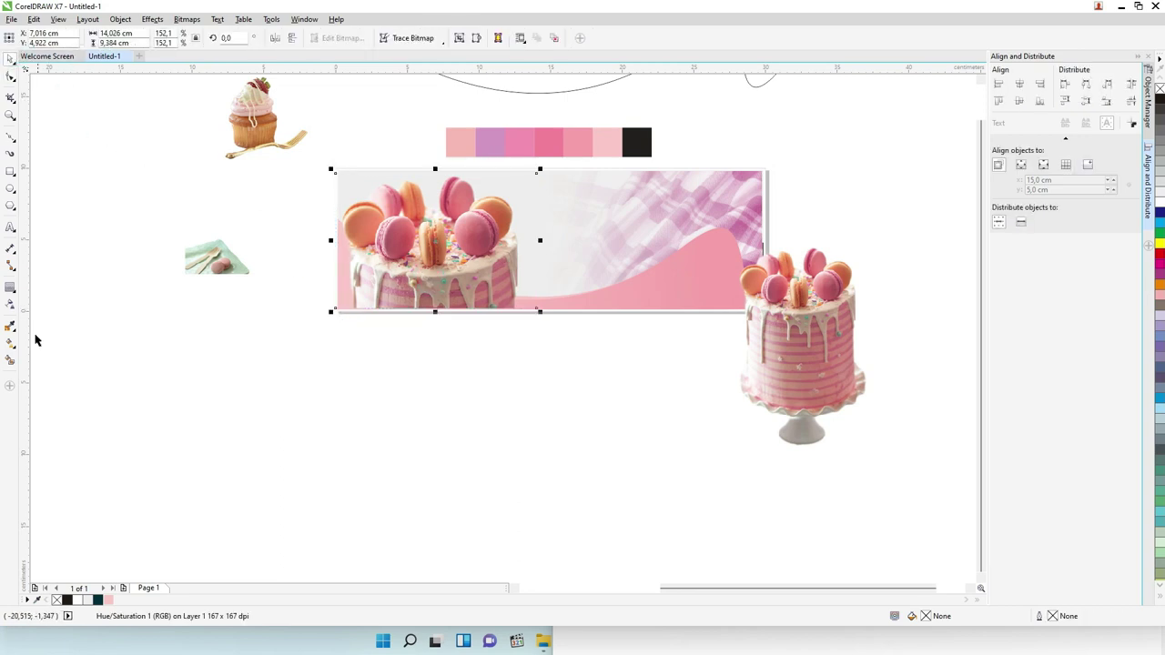
click(11, 307)
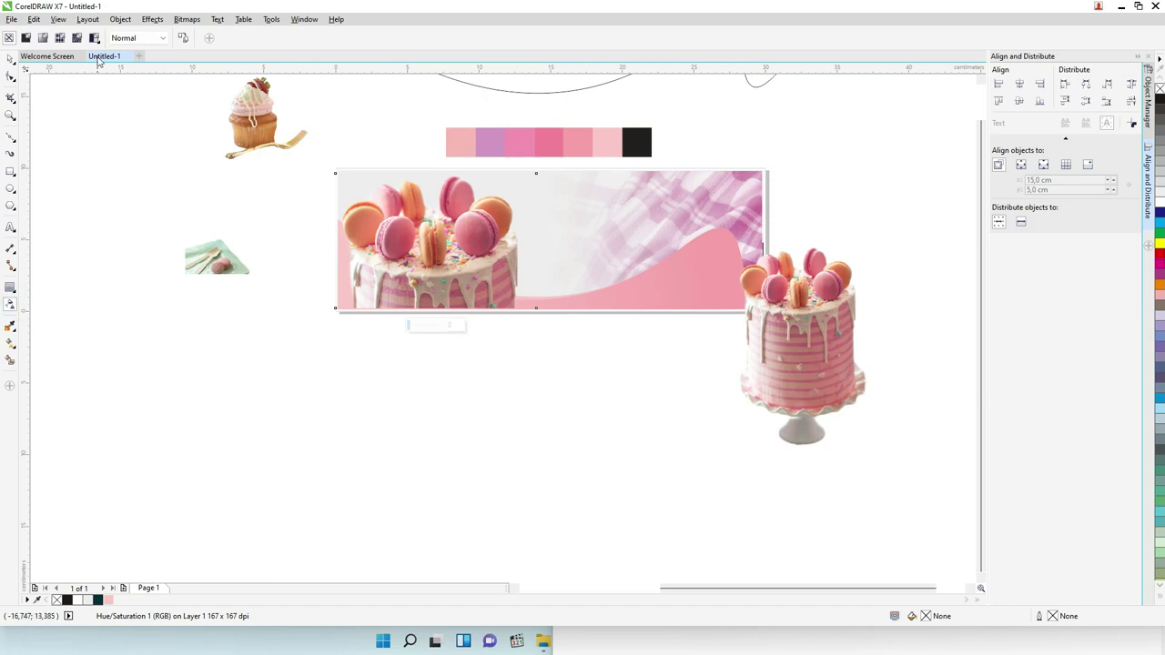
click(137, 37)
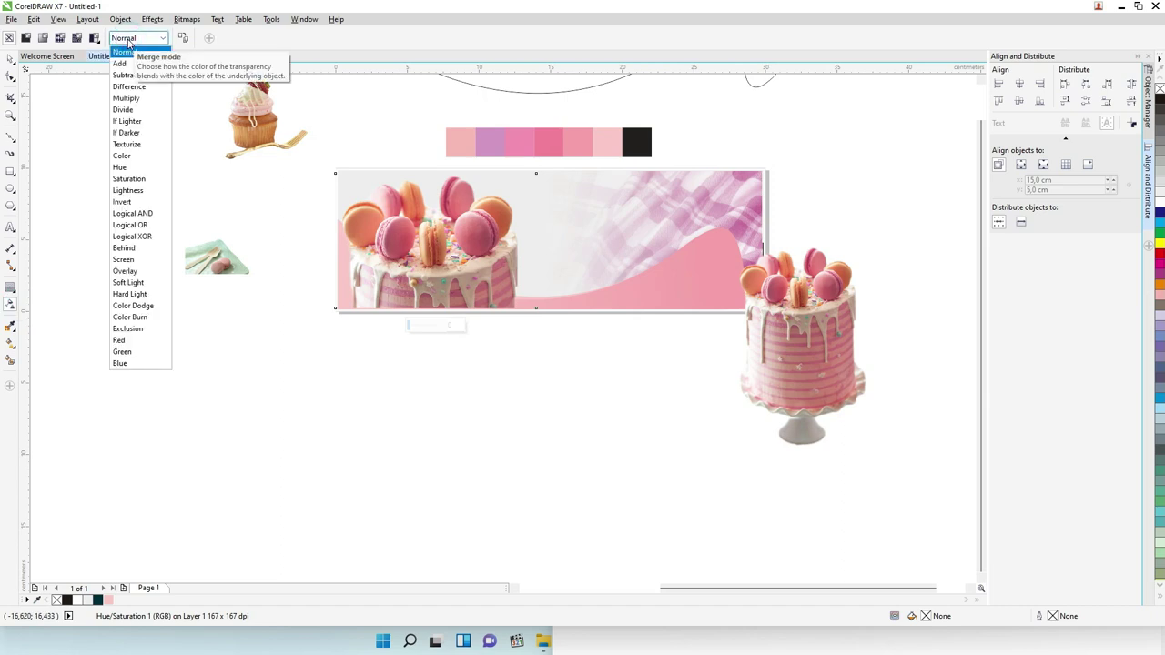
click(128, 294)
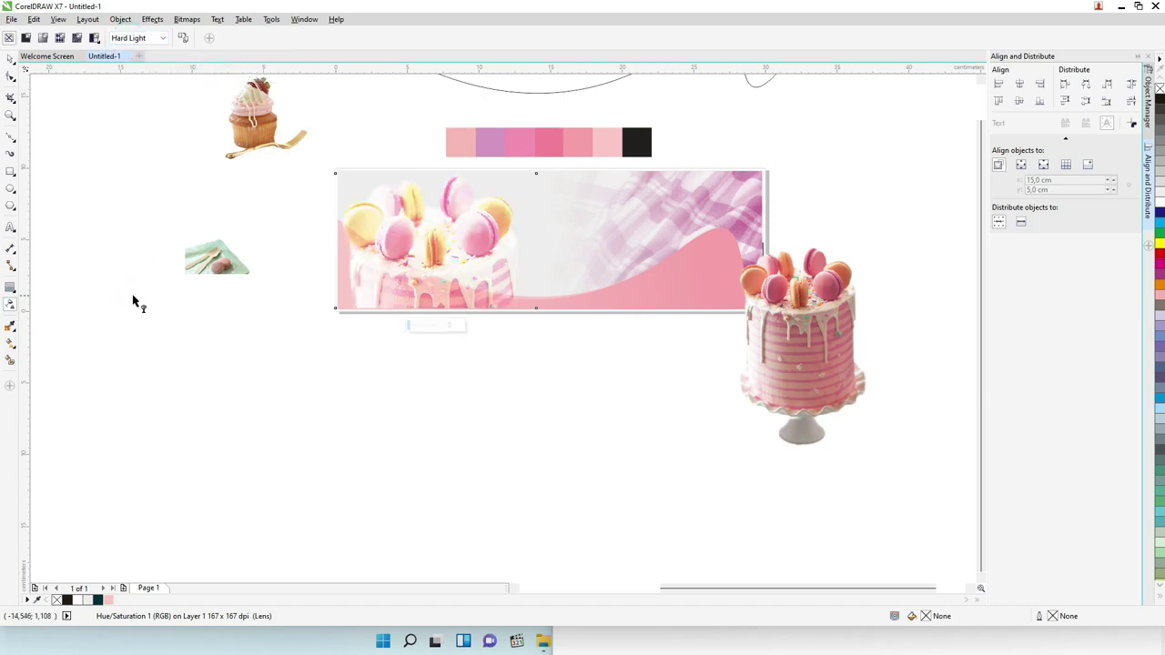
Send the large Hard Light cake image behind the pink waves
click(11, 57)
click(449, 123)
click(455, 229)
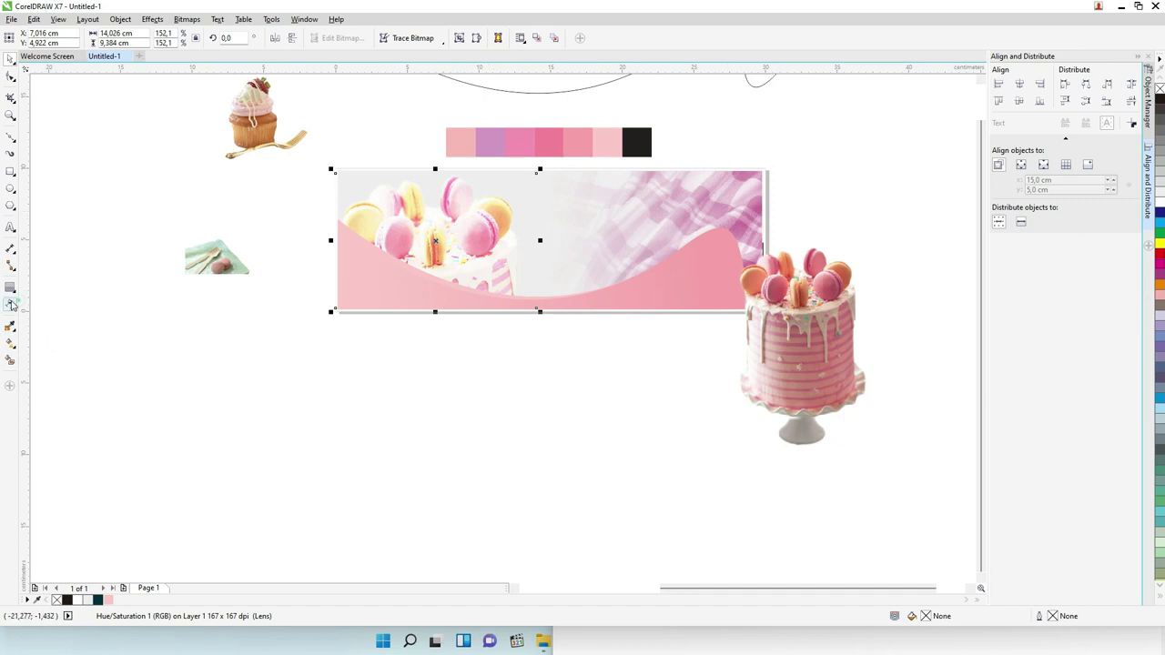
Apply a uniform transparency of 58 to the large cake image
click(11, 305)
click(27, 39)
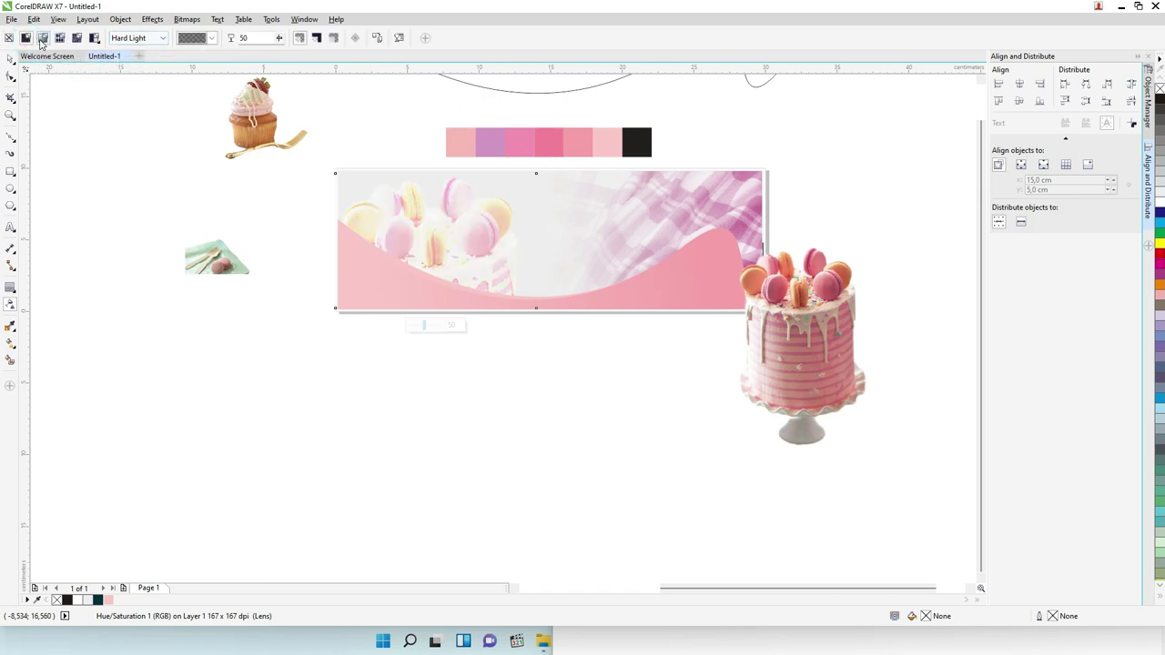
drag(278, 40, 290, 42)
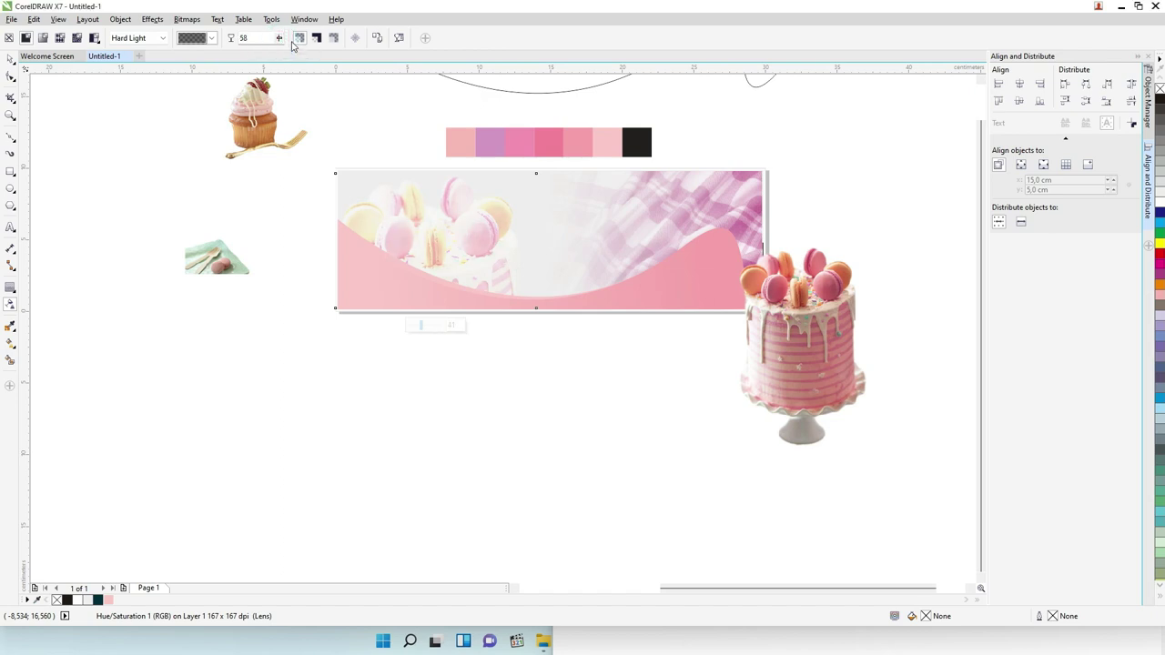
click(11, 57)
click(172, 134)
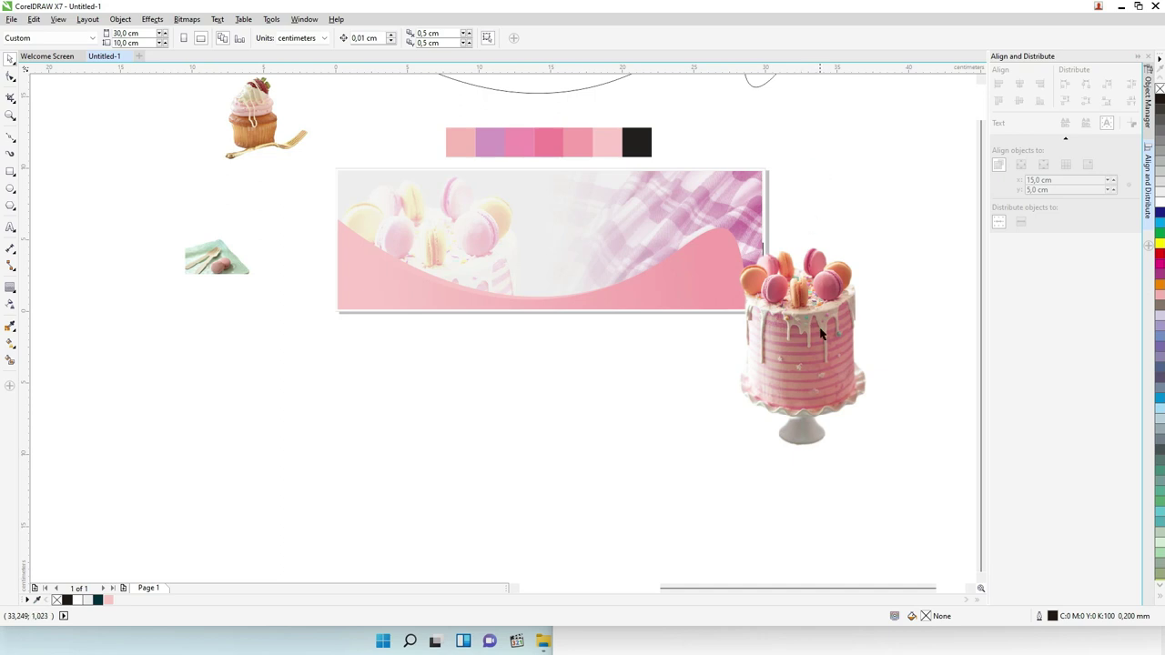
Scale the smaller cake to about 5 x 7.5 cm and the cupcake to about 4 x 4 cm, placing both at the banner's right end
drag(822, 329, 742, 259)
drag(791, 171, 740, 184)
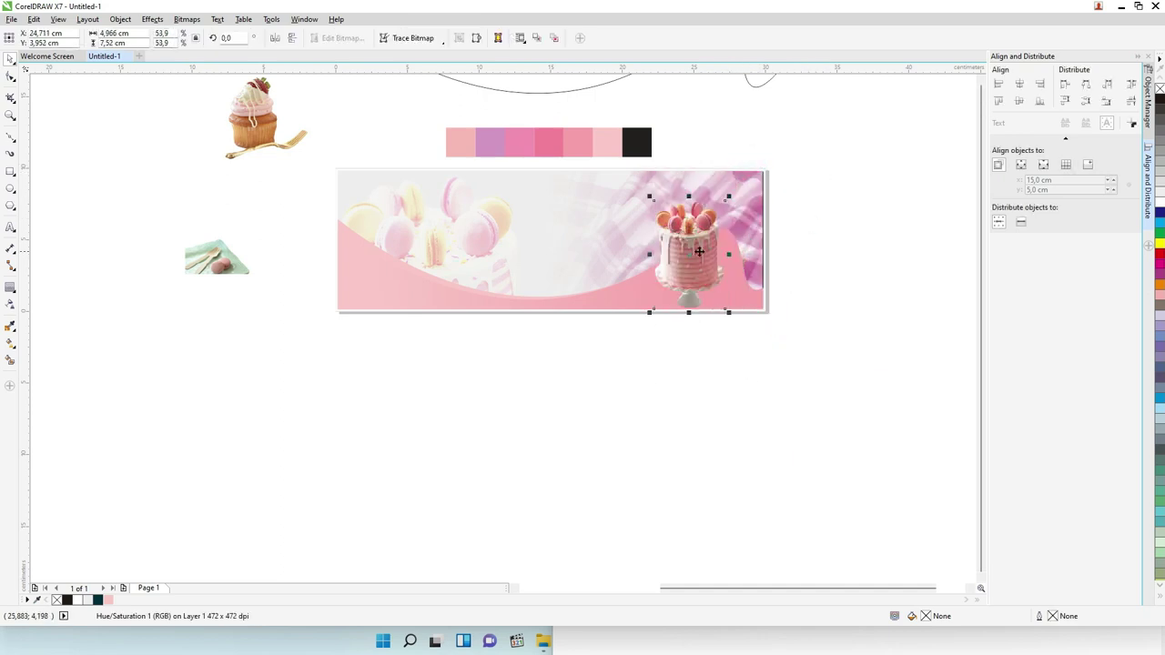
drag(263, 120, 743, 248)
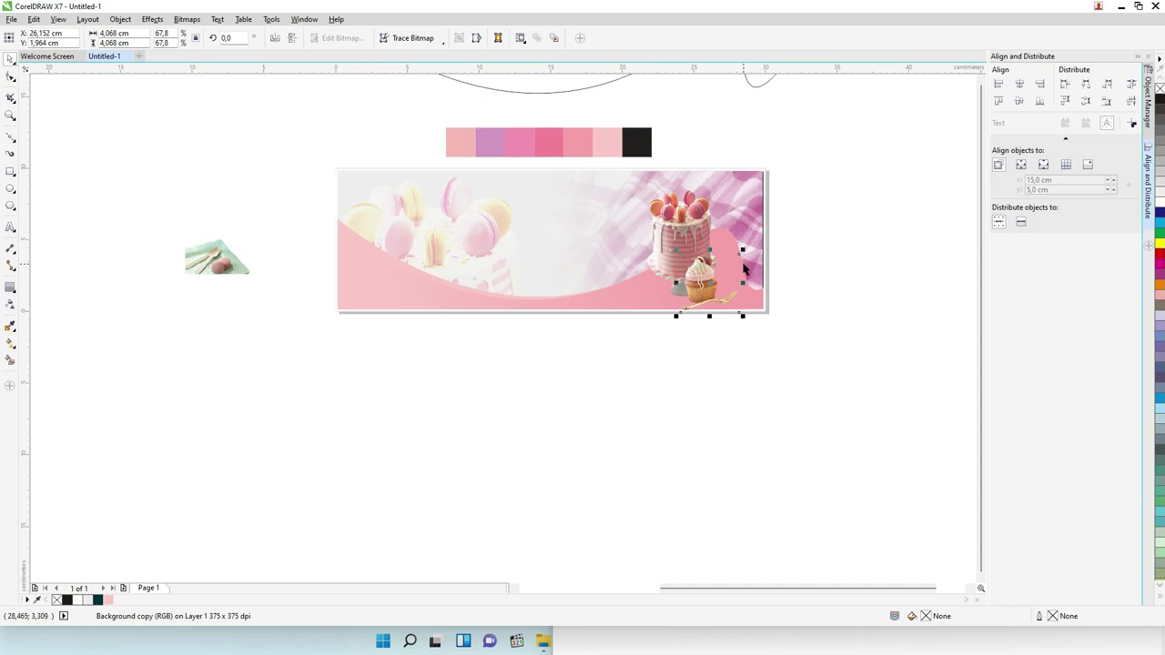
scroll(743, 263, up, 1)
drag(666, 301, 691, 293)
scroll(712, 289, down, 1)
Place the green napkin image with wooden cutlery and macarons in the banner's lower left corner
drag(210, 273, 266, 329)
scroll(352, 307, up, 3)
click(607, 493)
scroll(607, 493, down, 3)
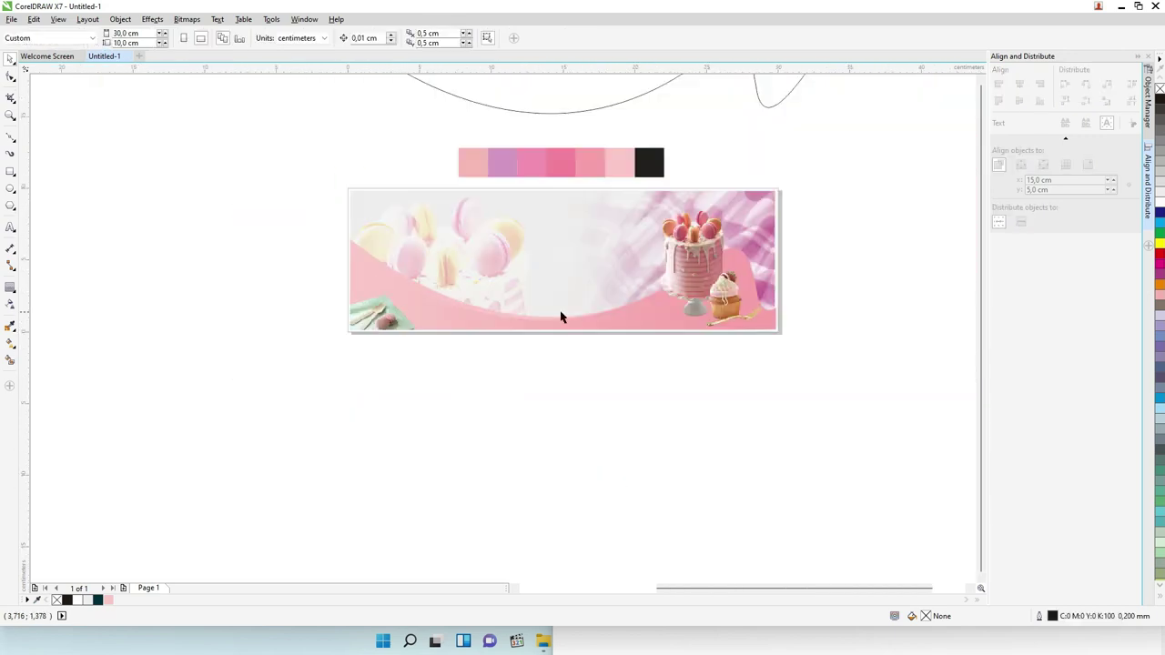
Draw a flat ellipse about 3.8 x 0.53 cm at the small cake's stand base, filled black without an outline
click(662, 229)
click(732, 310)
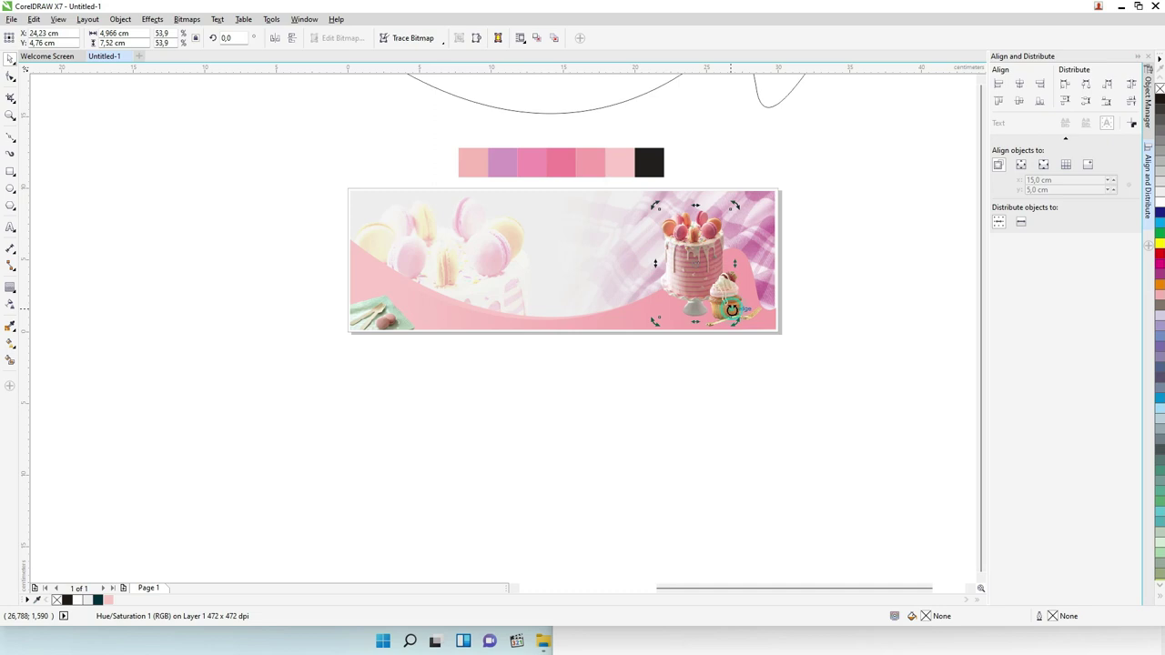
click(10, 189)
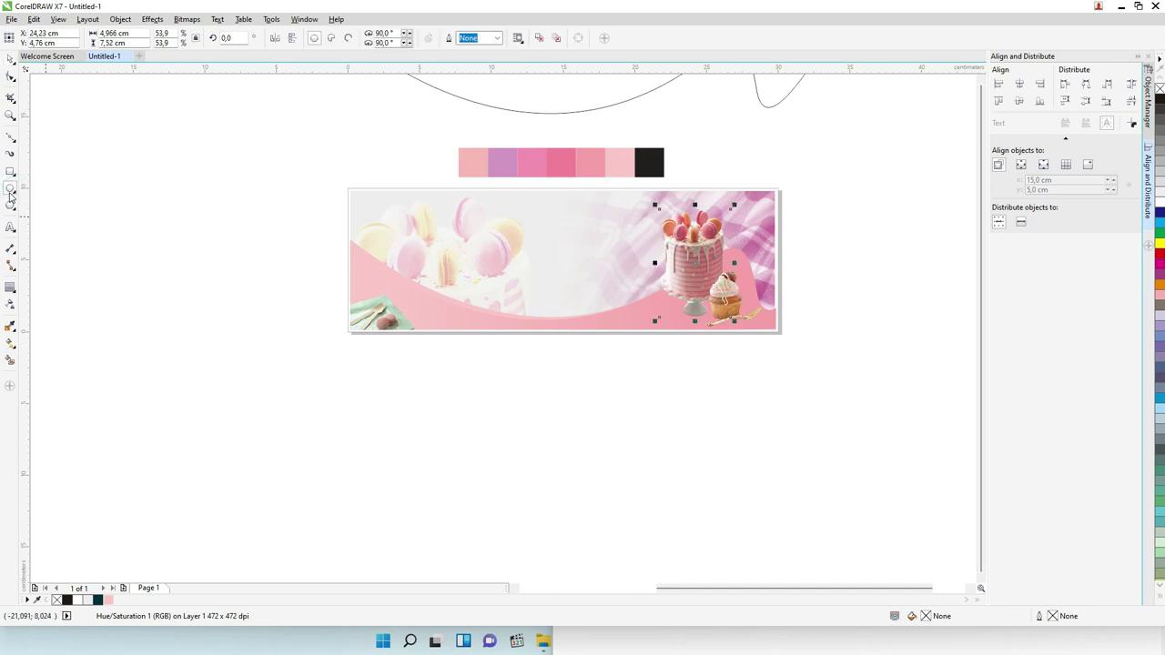
scroll(674, 320, up, 2)
drag(678, 302, 794, 321)
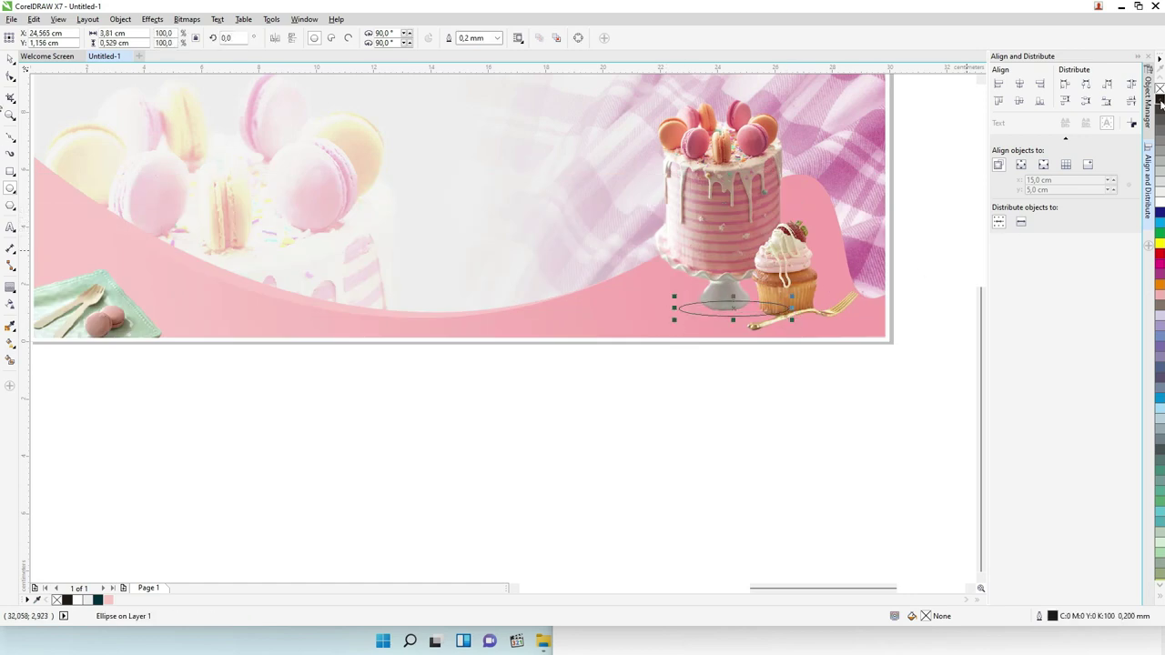
click(1160, 102)
right_click(1159, 88)
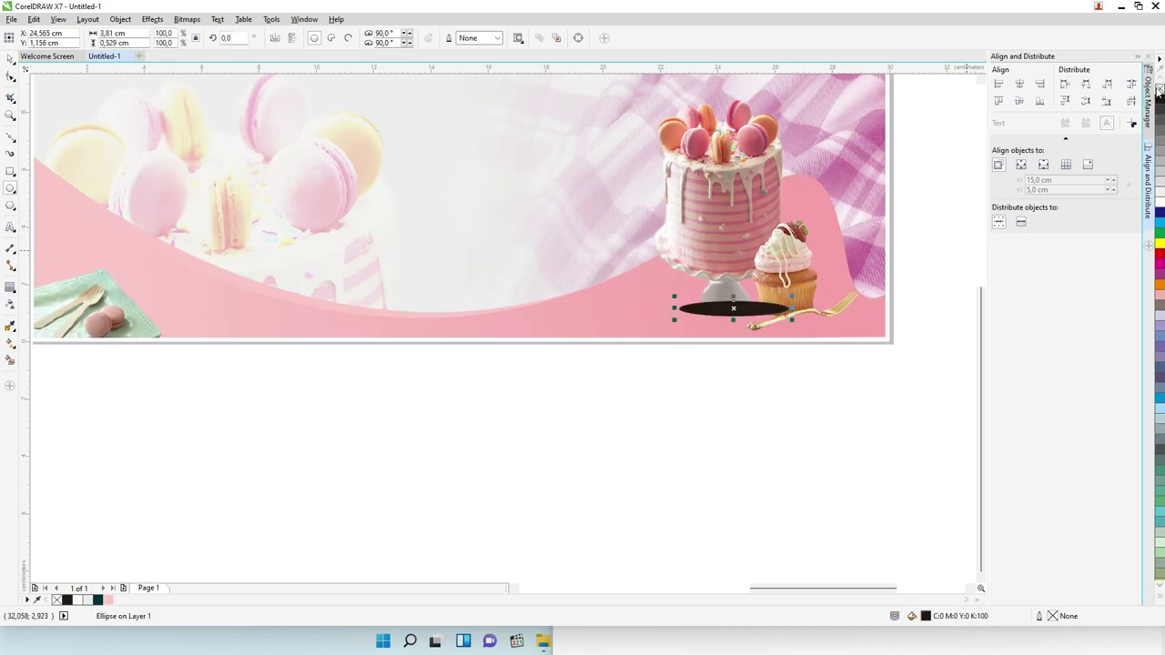
Convert the black ellipse to a 300 dpi CMYK bitmap with anti-aliasing and a transparent background
click(187, 19)
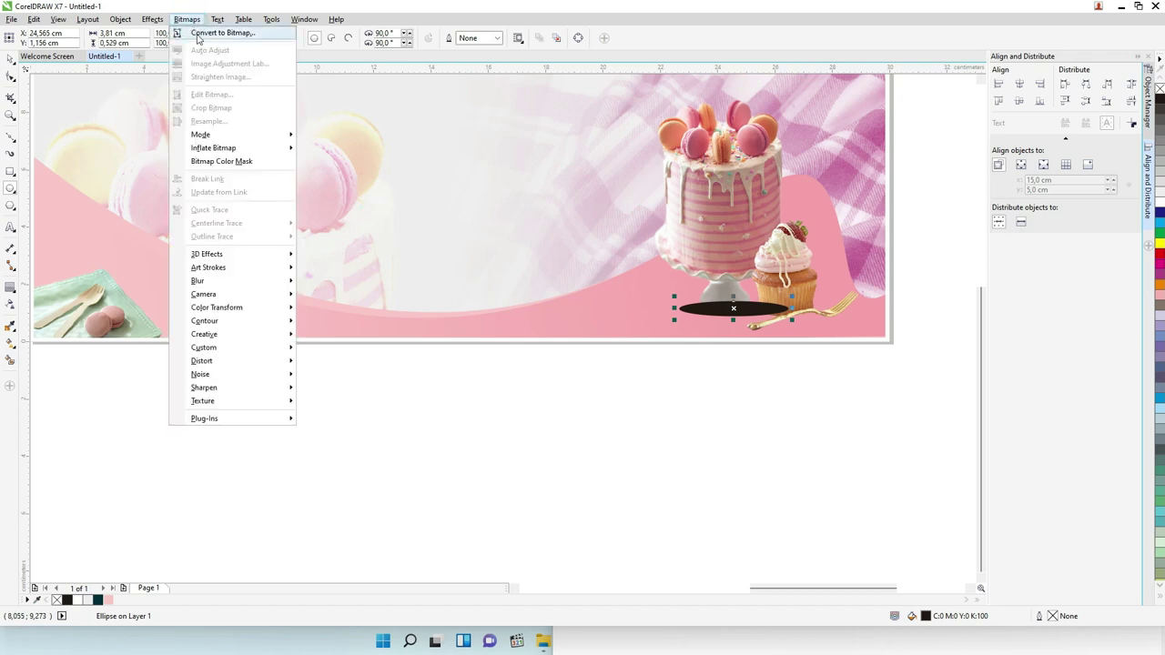
click(198, 34)
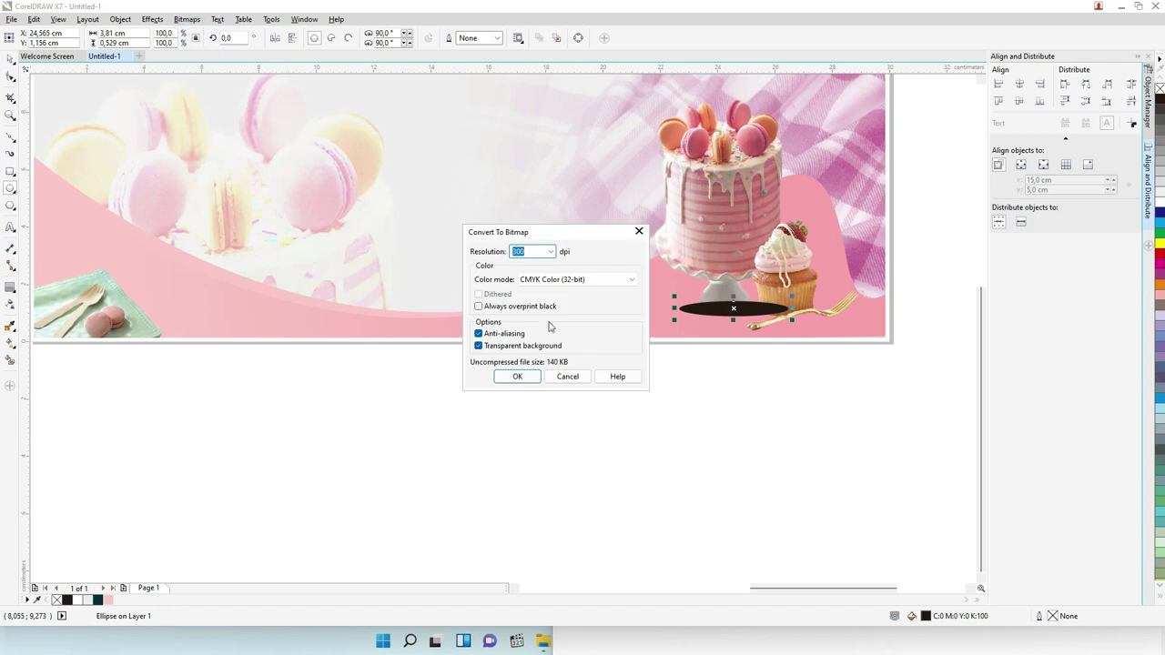
click(517, 375)
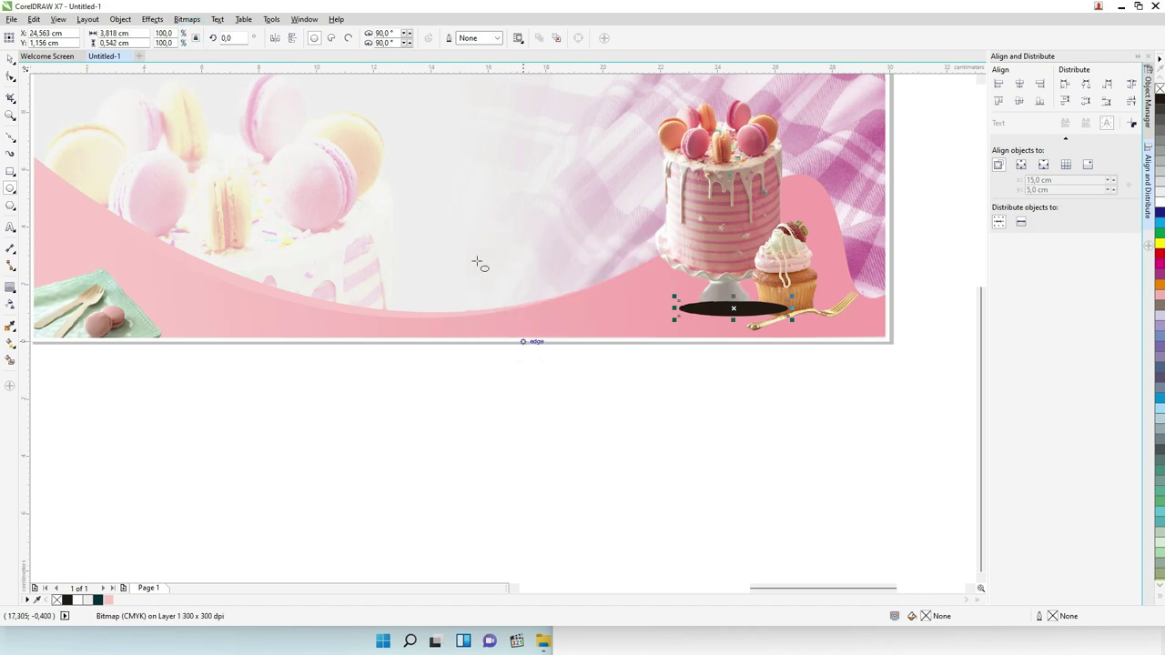
Apply a Gaussian Blur with a 14-pixel radius to the black ellipse bitmap under the small cake
click(187, 19)
mouse_move(244, 282)
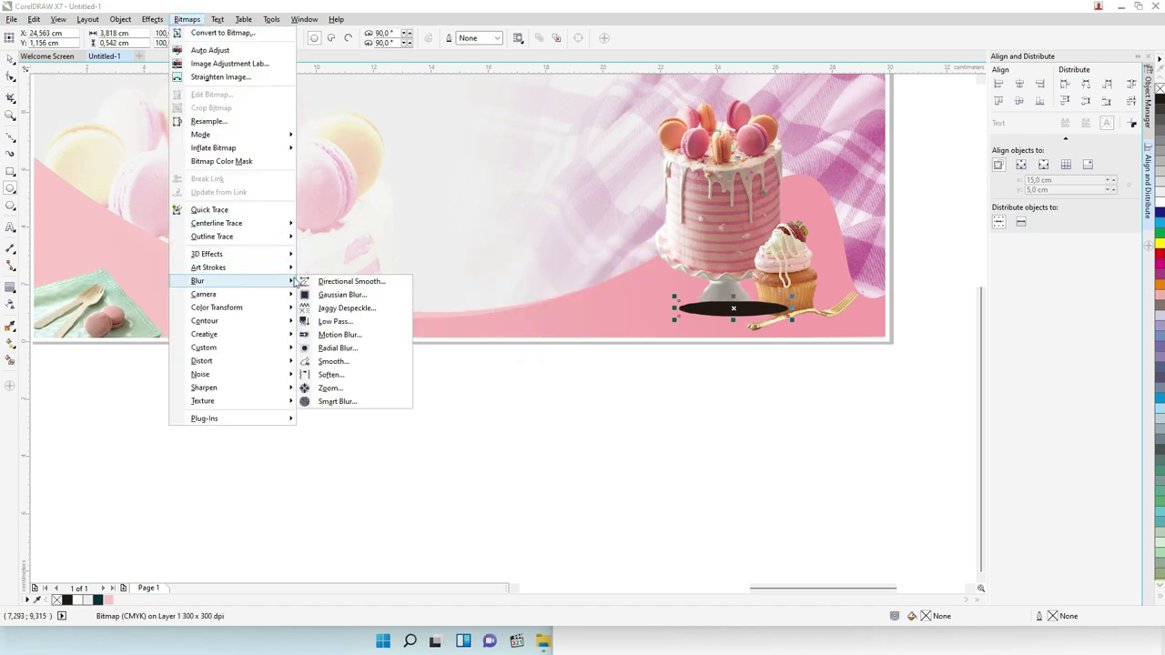
click(344, 294)
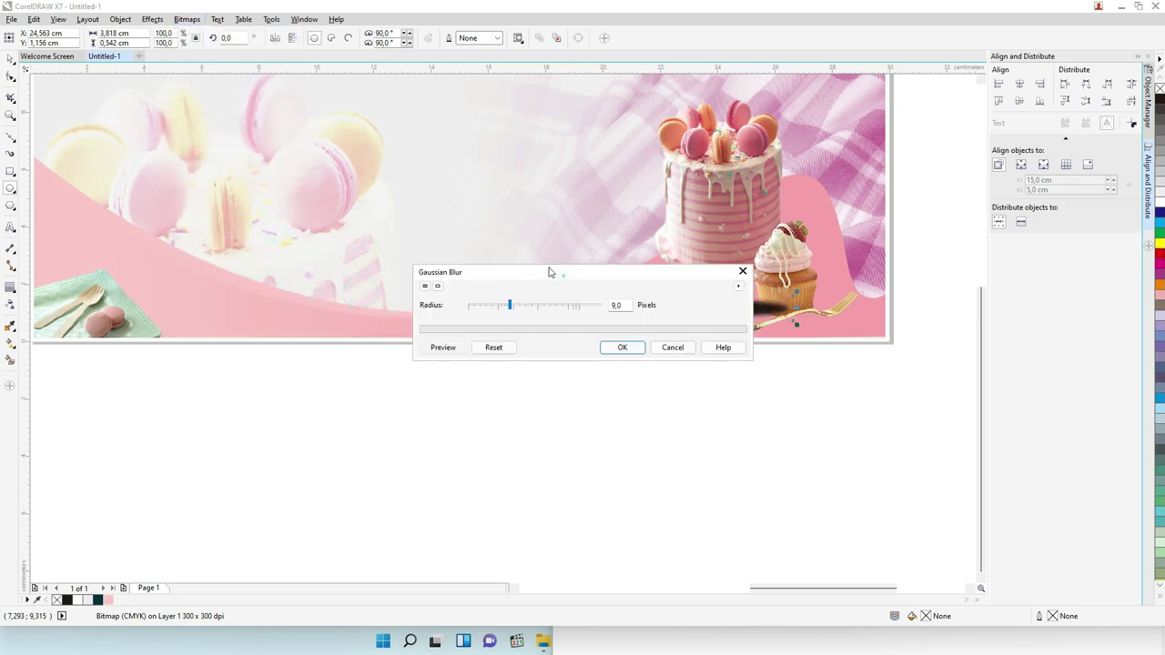
drag(549, 272, 369, 201)
drag(333, 234, 344, 237)
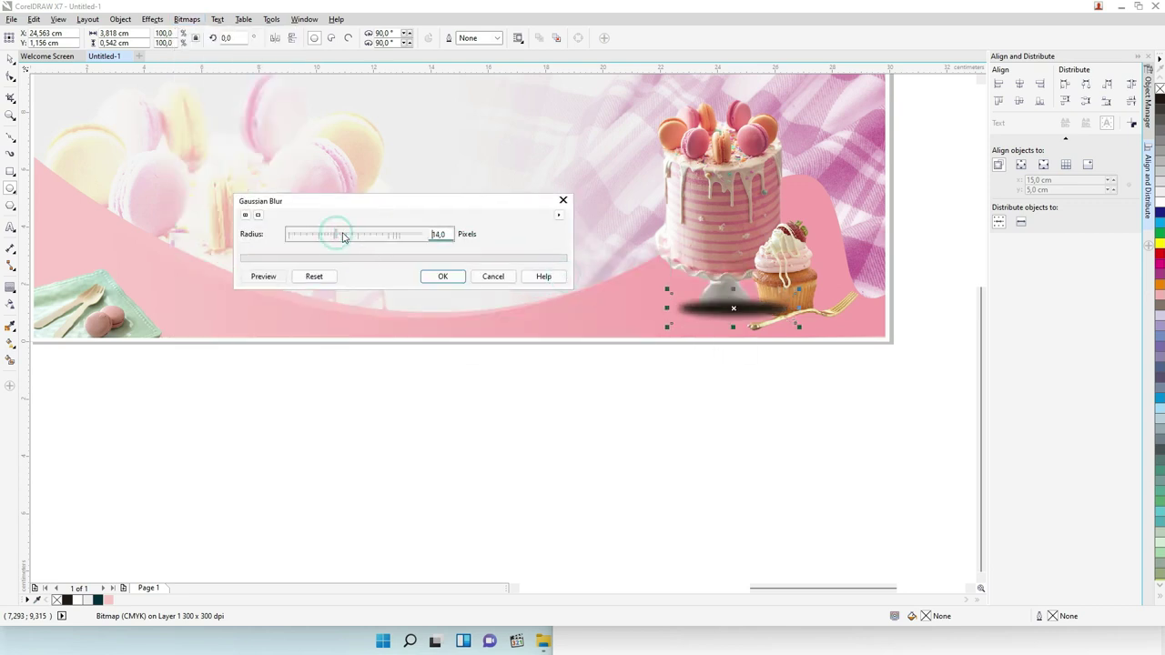
click(443, 277)
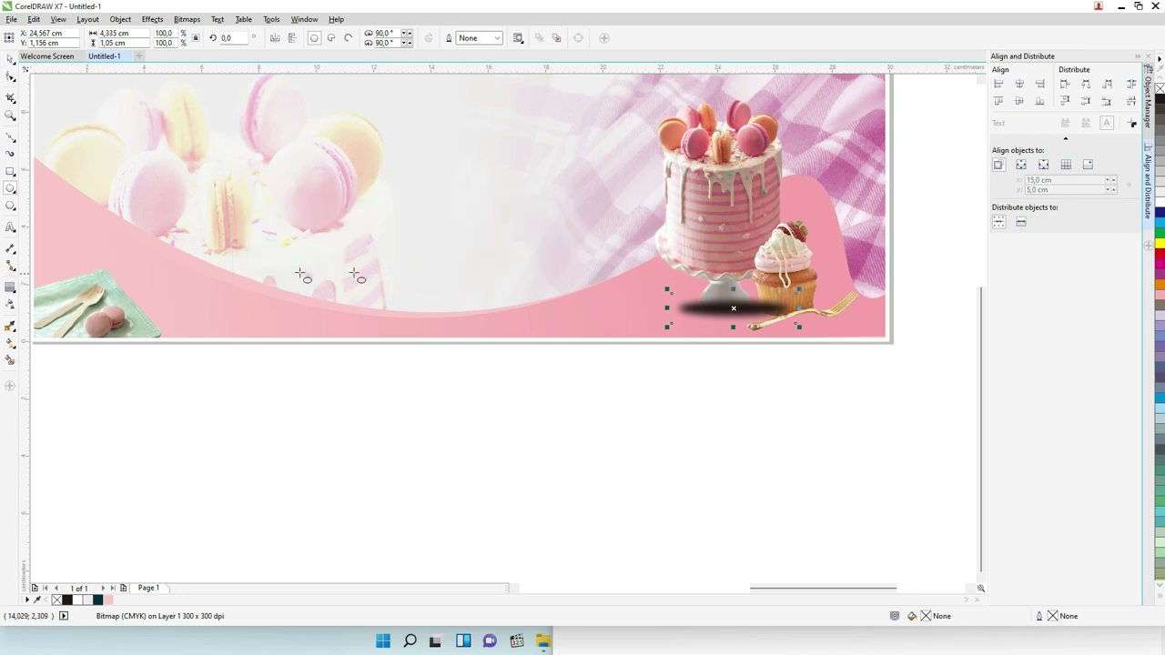
Give the blurred ellipse a uniform transparency with the Multiply merge mode
click(9, 305)
click(138, 37)
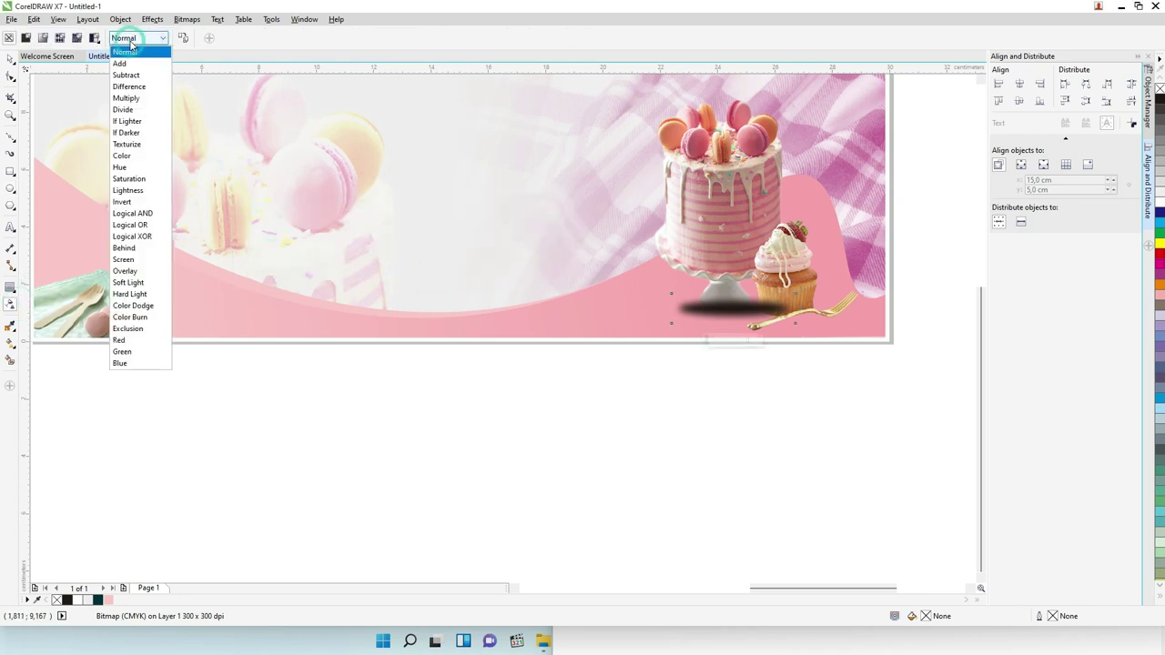
click(128, 98)
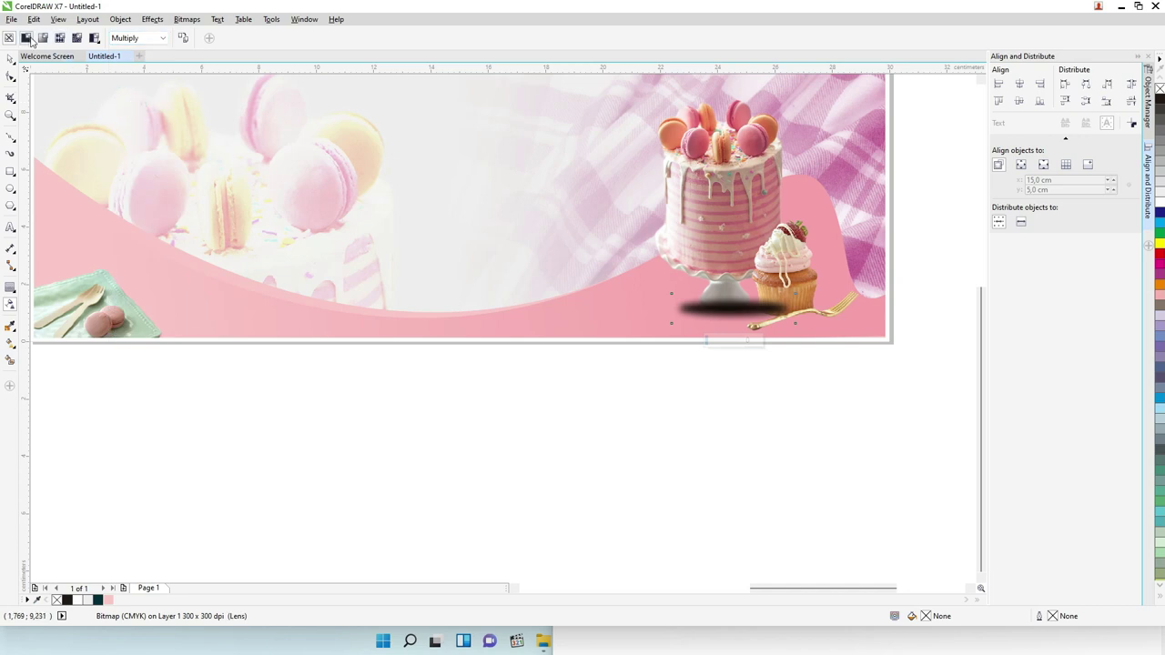
click(26, 38)
Bring the small cake and the cupcake to the front of the page, above the blurred shadow
click(9, 57)
click(826, 403)
click(790, 261)
shift+click(805, 252)
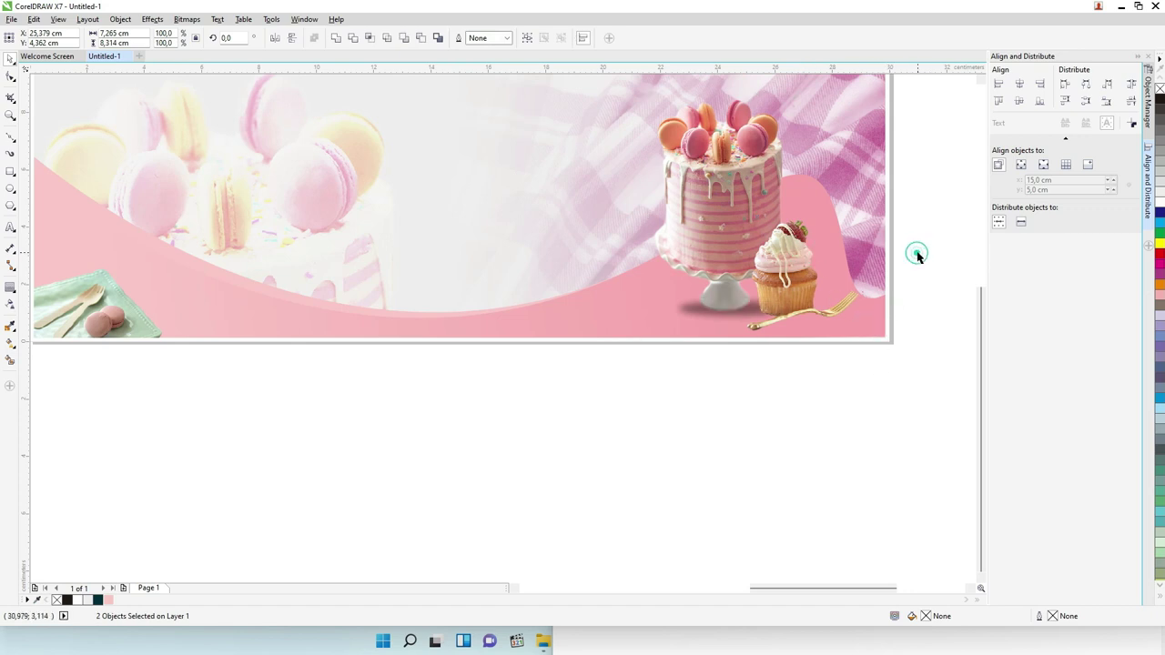
Select the small cake and the cupcake together and lock both objects
click(797, 258)
shift+click(728, 182)
right_click(723, 175)
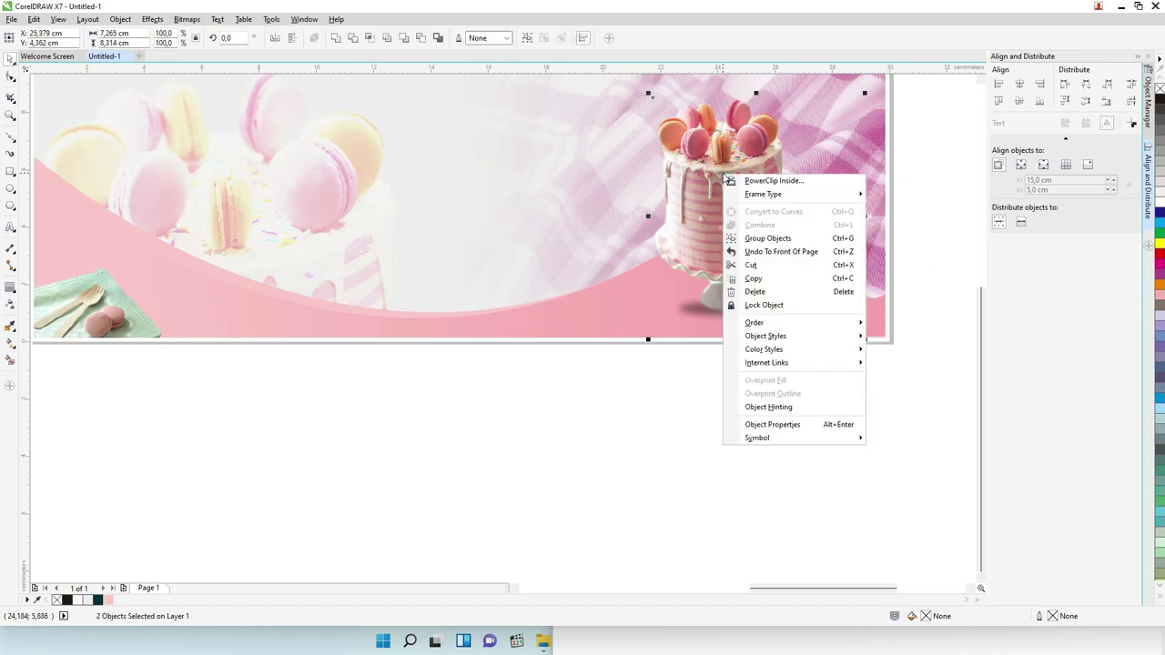
click(954, 244)
scroll(850, 232, down, 1)
scroll(850, 232, up, 1)
click(728, 184)
right_click(729, 175)
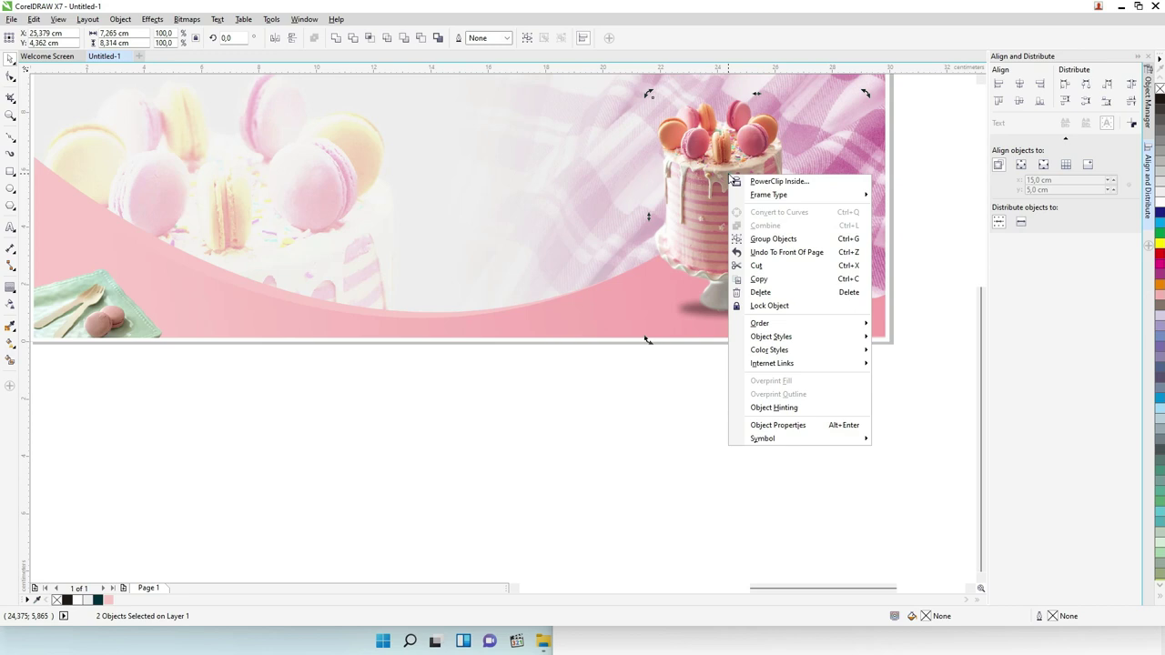
click(770, 305)
Move the blurred shadow slightly down beneath the cake stand, to a Y position of about 1.09 cm
click(714, 314)
click(715, 314)
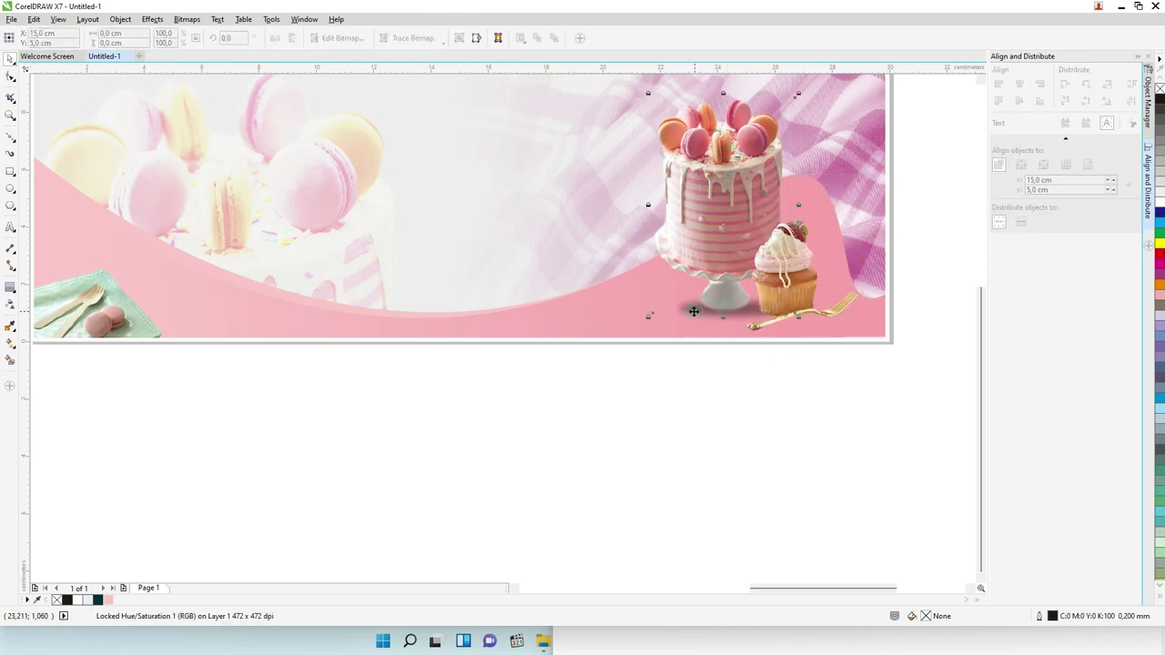
click(694, 363)
click(703, 322)
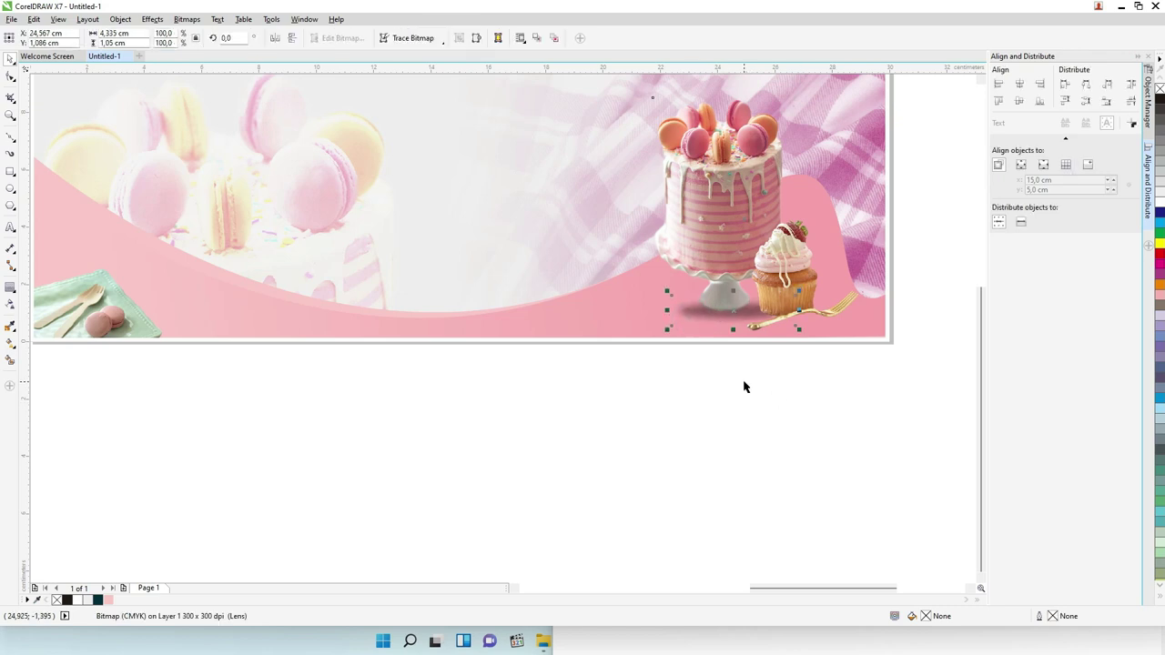
Place a copy of the shadow under the cupcake and narrow it to about 2.3 cm wide
scroll(744, 387, up, 2)
drag(638, 255, 834, 254)
drag(966, 246, 898, 242)
scroll(784, 325, down, 2)
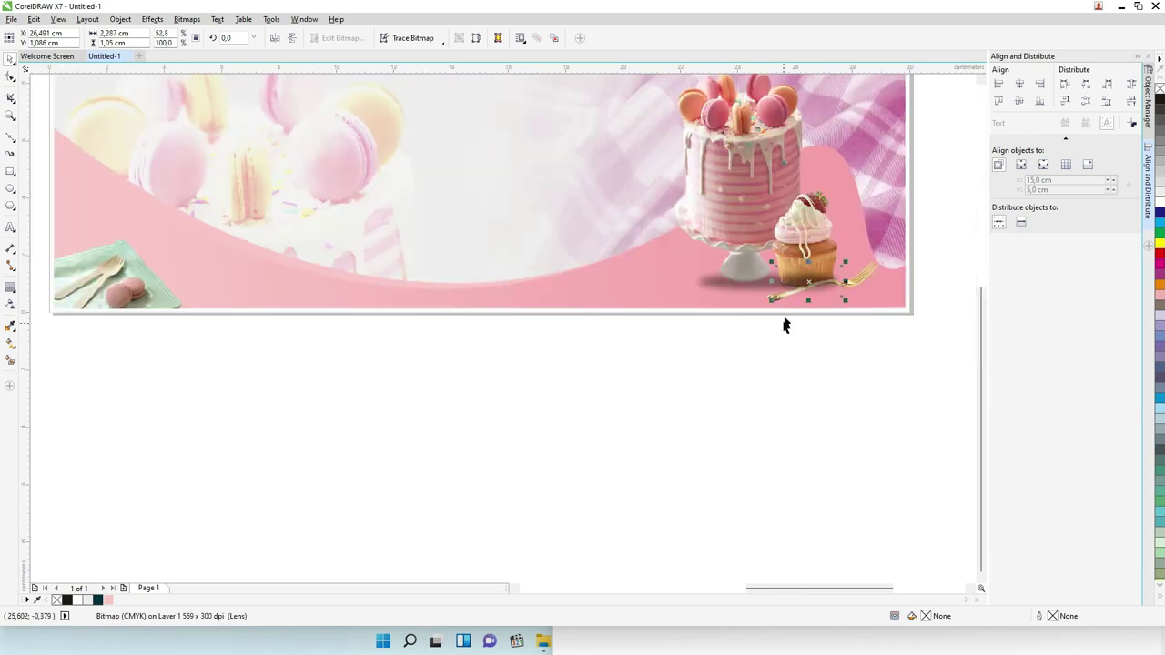
Unlock the cupcake and bring it in front of its shadow
key(Escape)
right_click(806, 244)
click(815, 246)
click(824, 343)
click(813, 237)
key(shift+Page_Up)
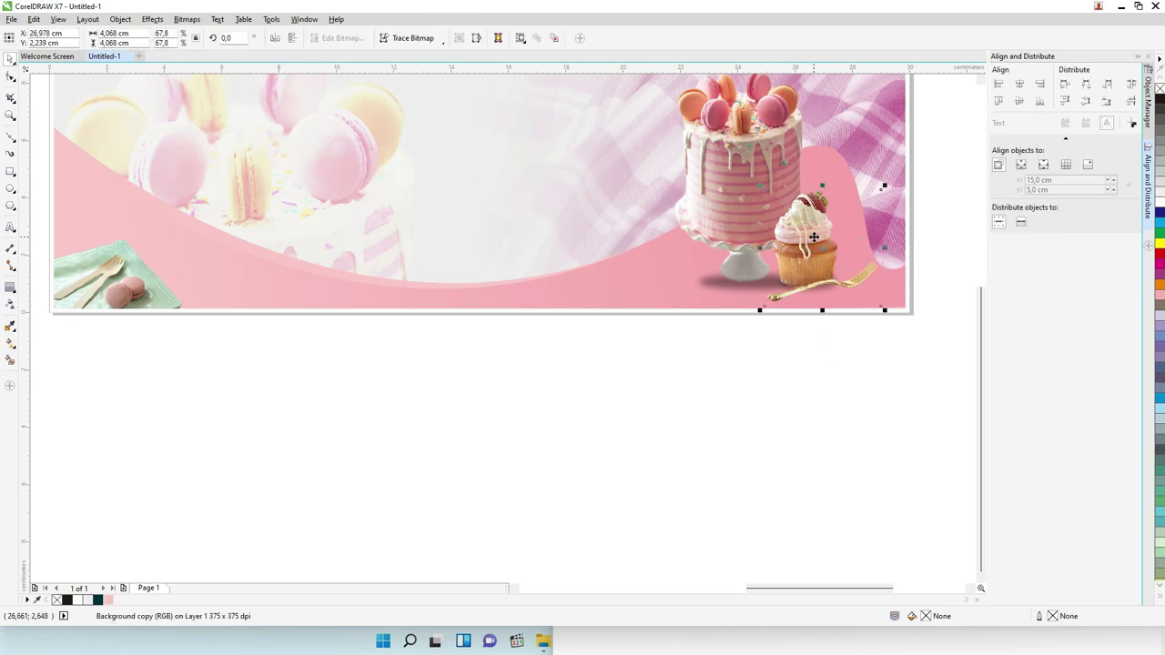
scroll(807, 271, down, 2)
click(819, 355)
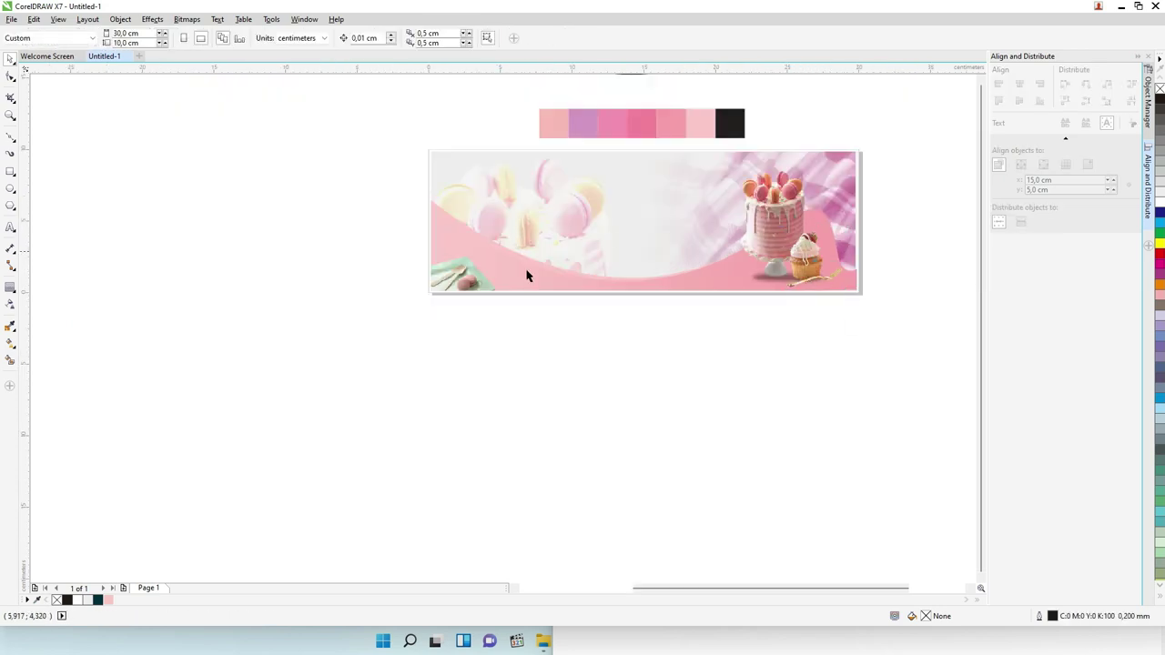
Move the prepared paragraph text to the area beside the banner's right end and place a duplicate below it
click(610, 348)
scroll(410, 374, down, 2)
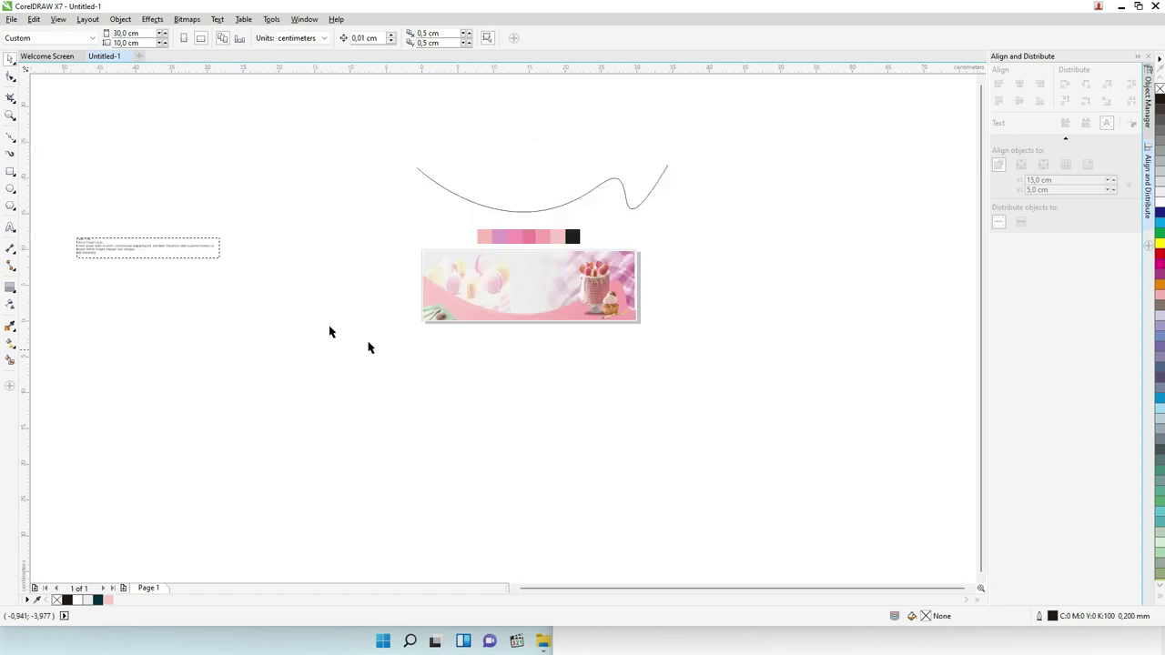
drag(190, 249, 780, 263)
scroll(746, 279, up, 3)
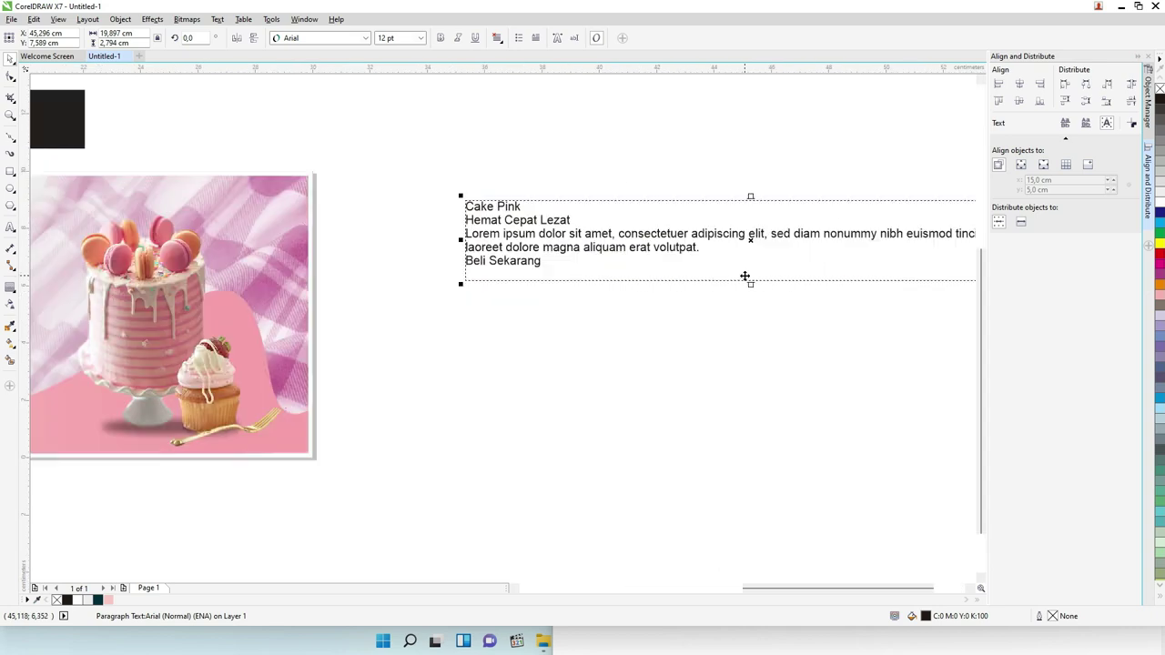
scroll(644, 238, down, 1)
drag(644, 238, 682, 321)
right_click(682, 322)
scroll(653, 326, up, 1)
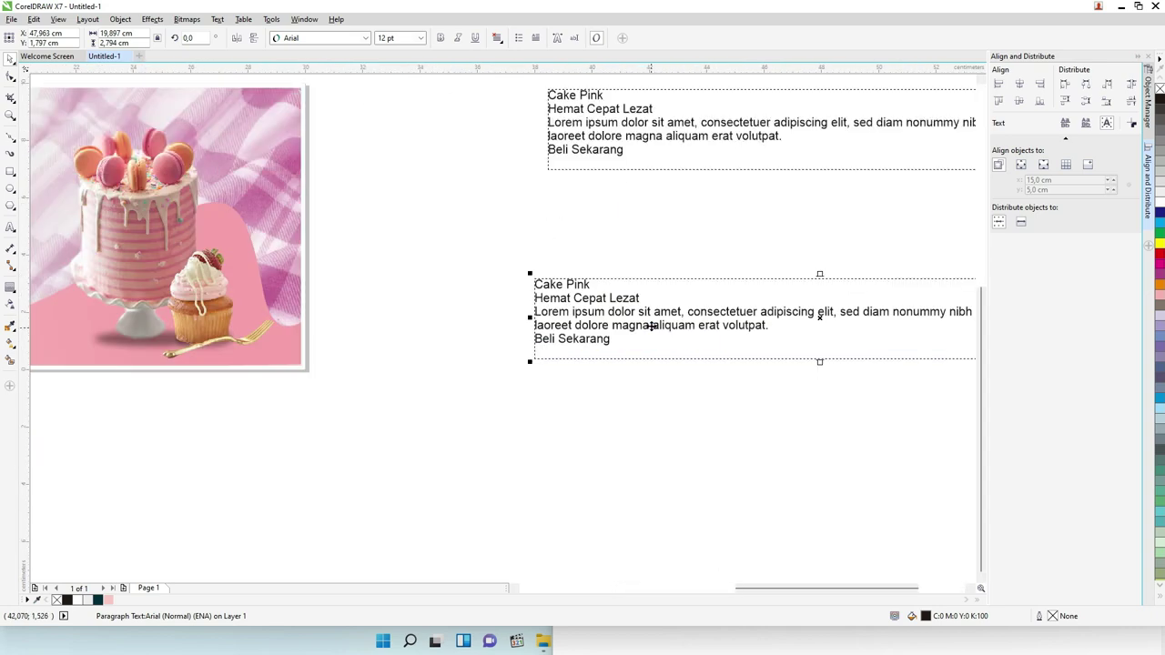
Copy the words "Cake Pink" from the duplicated paragraph and paste them as separate artistic text on the banner
scroll(649, 363, down, 1)
double_click(647, 375)
drag(657, 367, 623, 370)
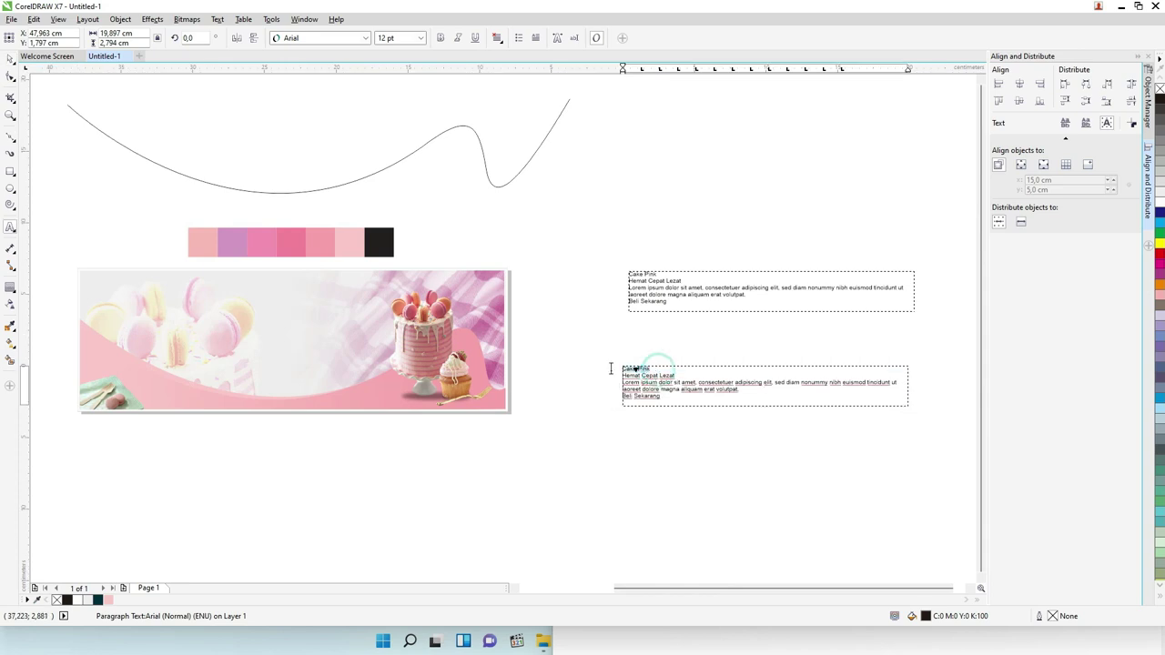
scroll(624, 371, up, 1)
right_click(645, 367)
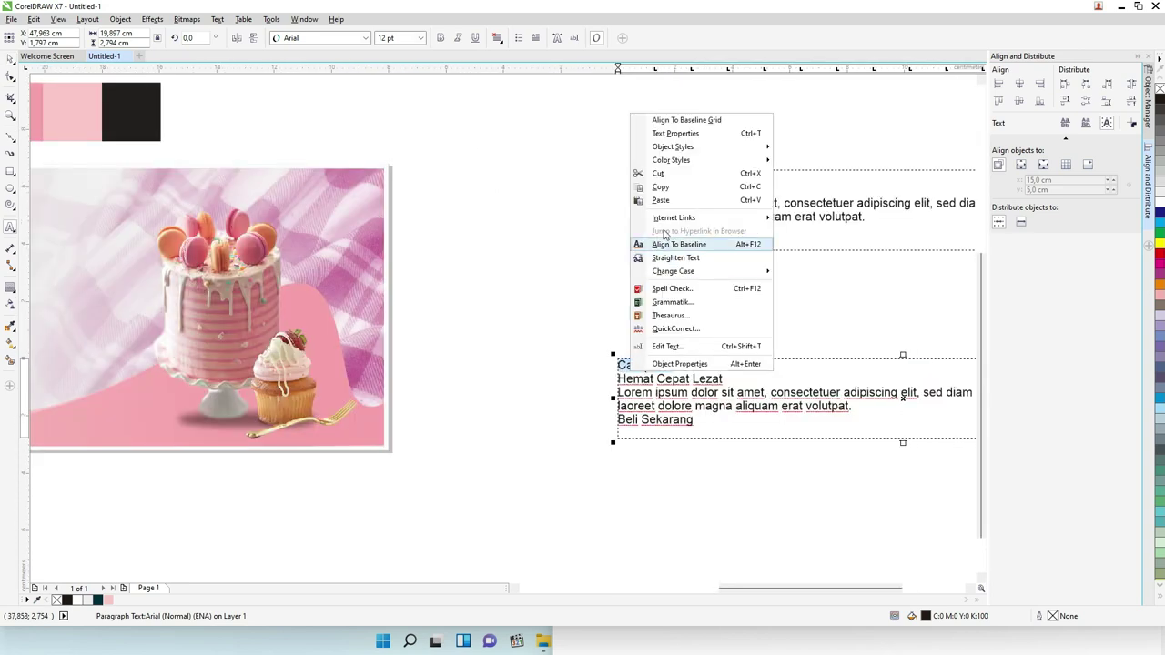
click(670, 185)
click(10, 60)
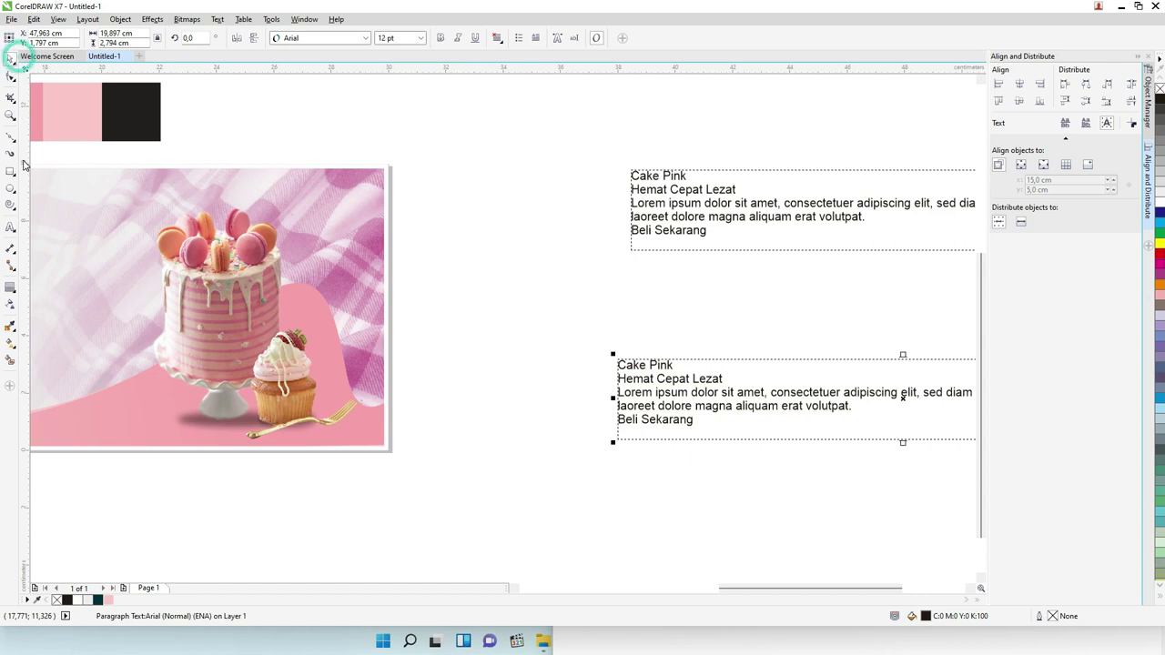
click(10, 227)
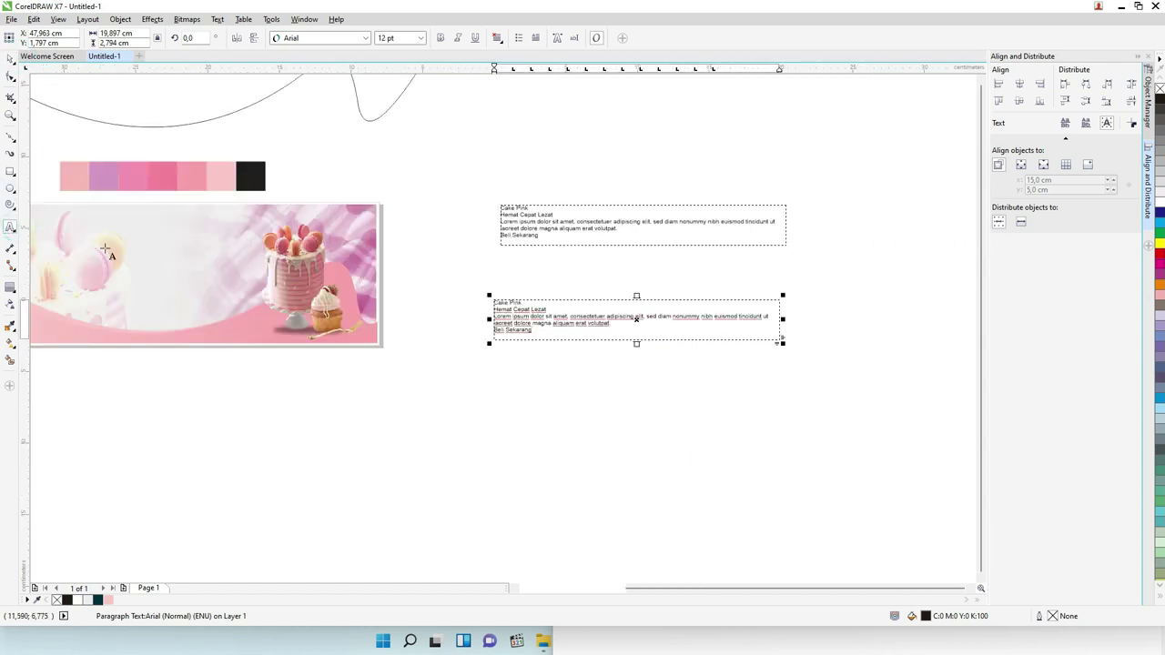
click(106, 252)
key(ctrl+v)
Enlarge the "Cake Pink" text to about 12.8 cm wide and position it in the banner's upper middle
click(10, 60)
drag(137, 253, 298, 305)
drag(245, 256, 194, 238)
click(369, 168)
scroll(393, 228, down, 1)
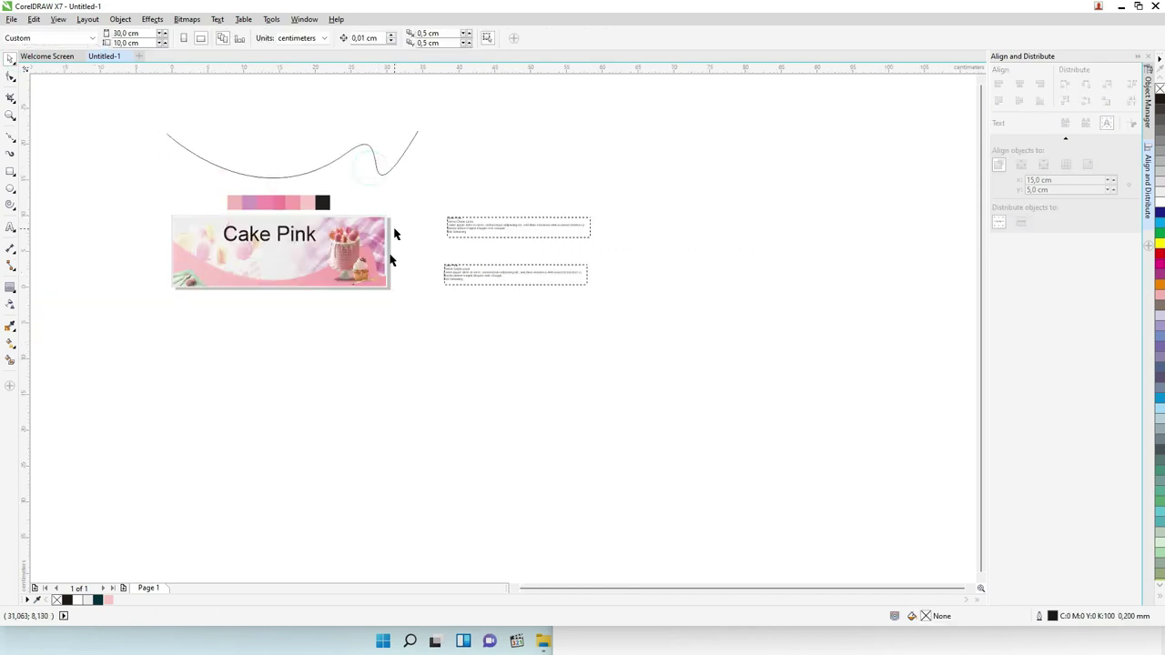
scroll(143, 190, up, 3)
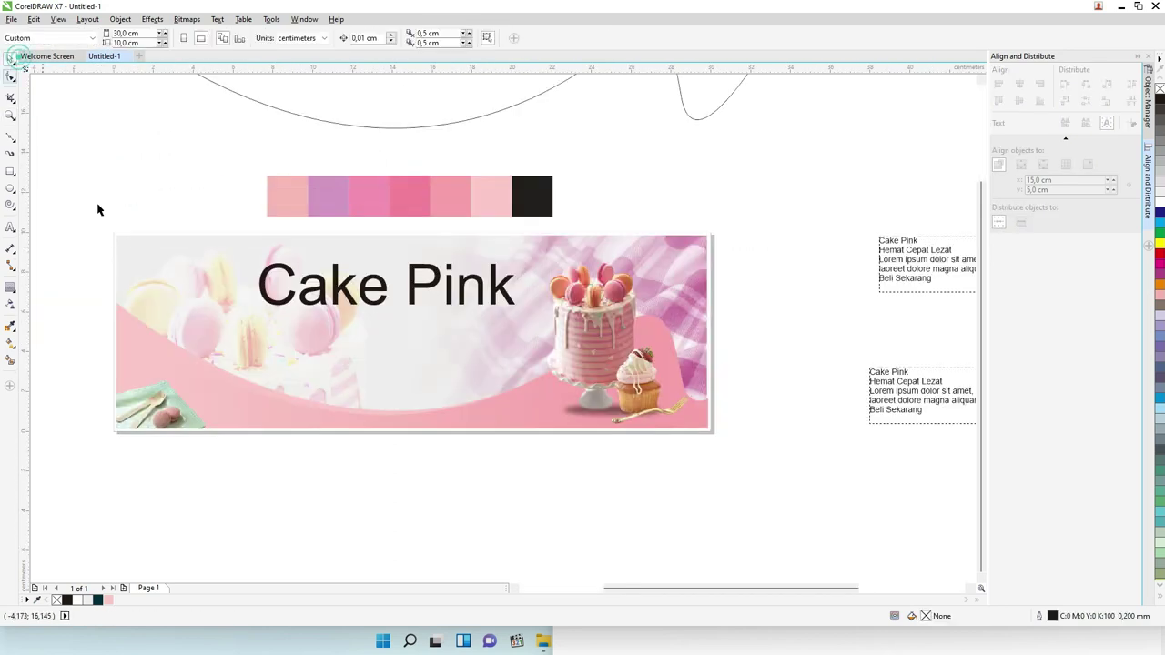
scroll(582, 378, down, 2)
click(541, 336)
click(467, 341)
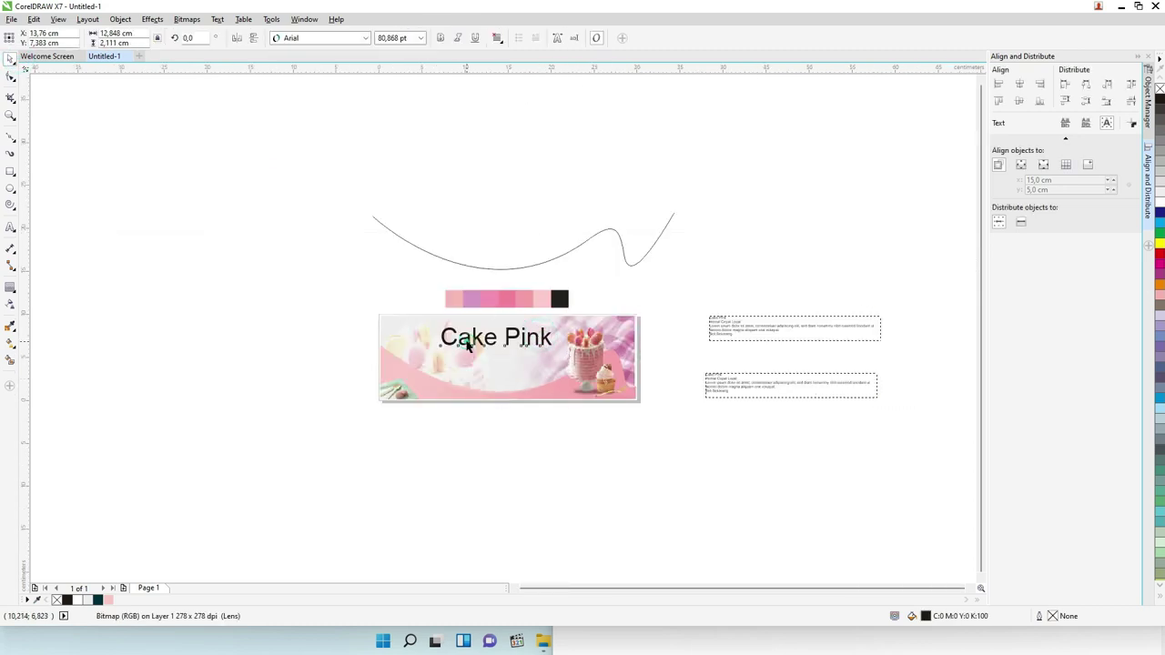
key(F10)
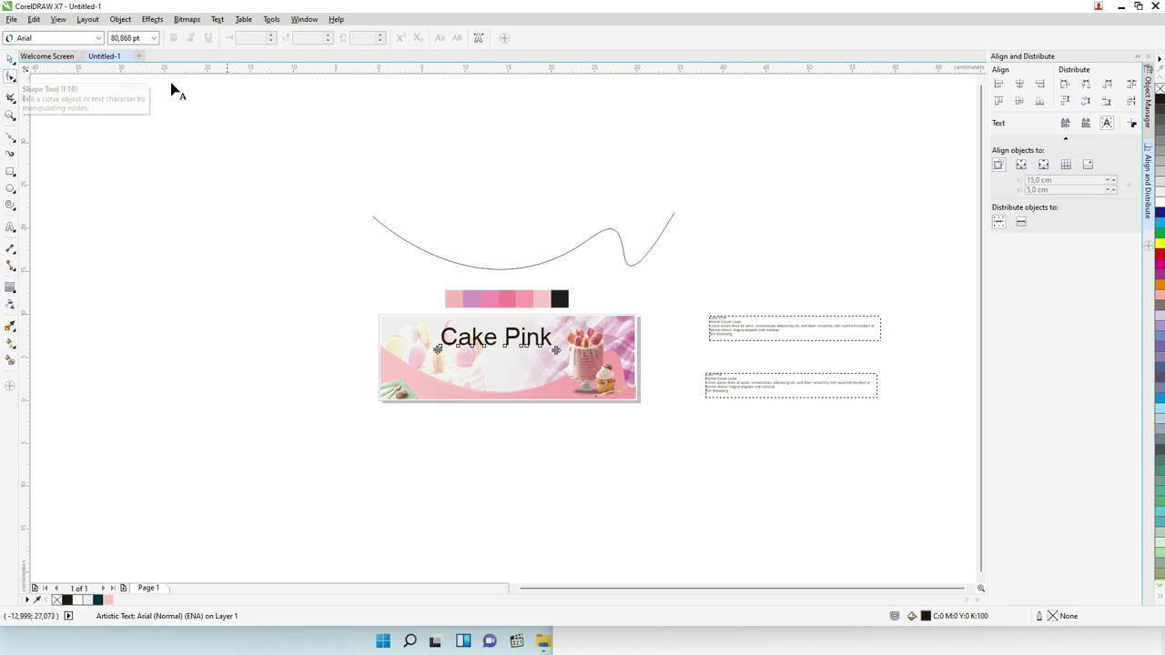
click(87, 39)
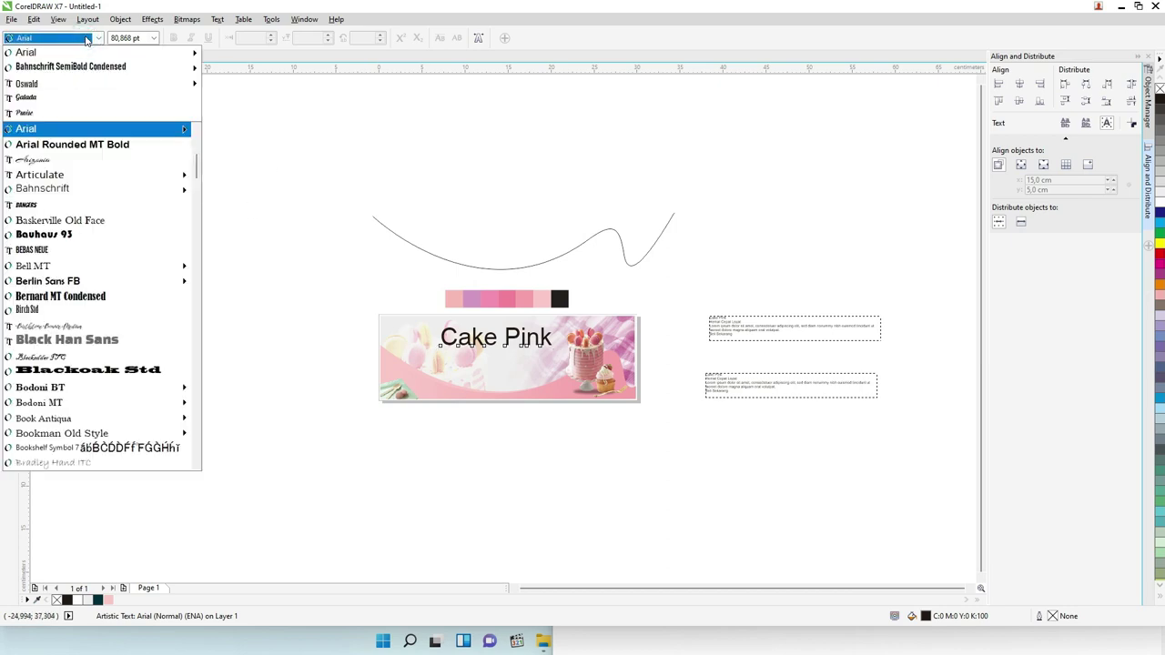
text(B)
key(Down)
key(Down)
key(Down)
key(Down)
key(Down)
key(Down)
key(Down)
key(Down)
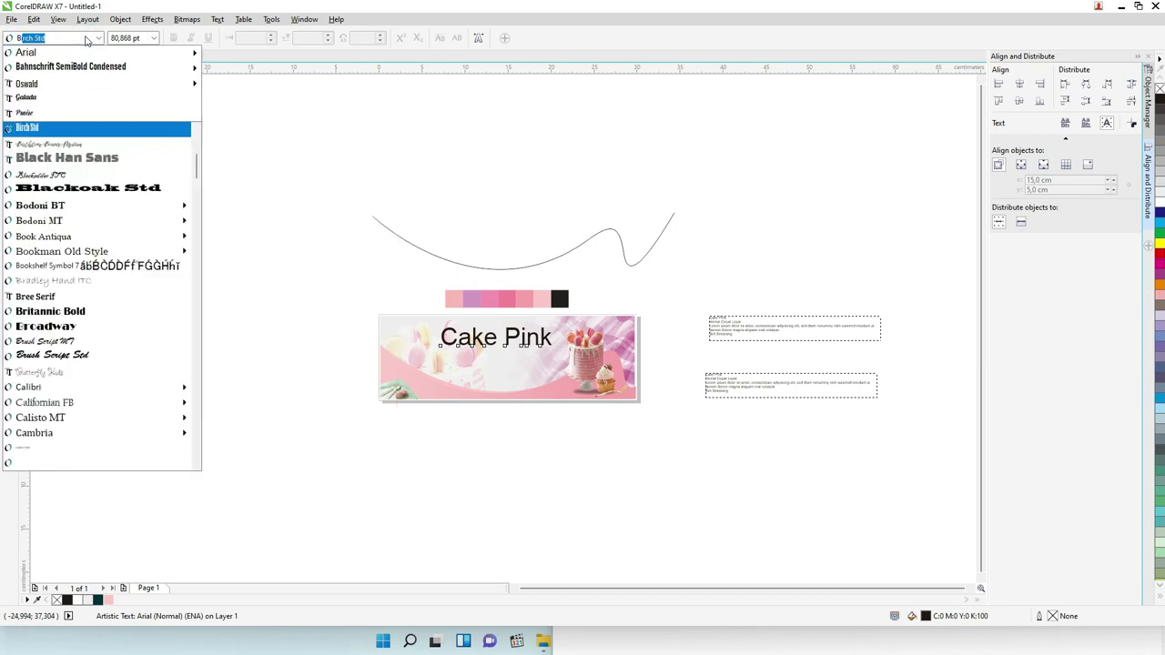
key(Escape)
Set the font of the "Cake Pink" text to Birthstone Bounce Medium
scroll(483, 322, up, 2)
double_click(511, 380)
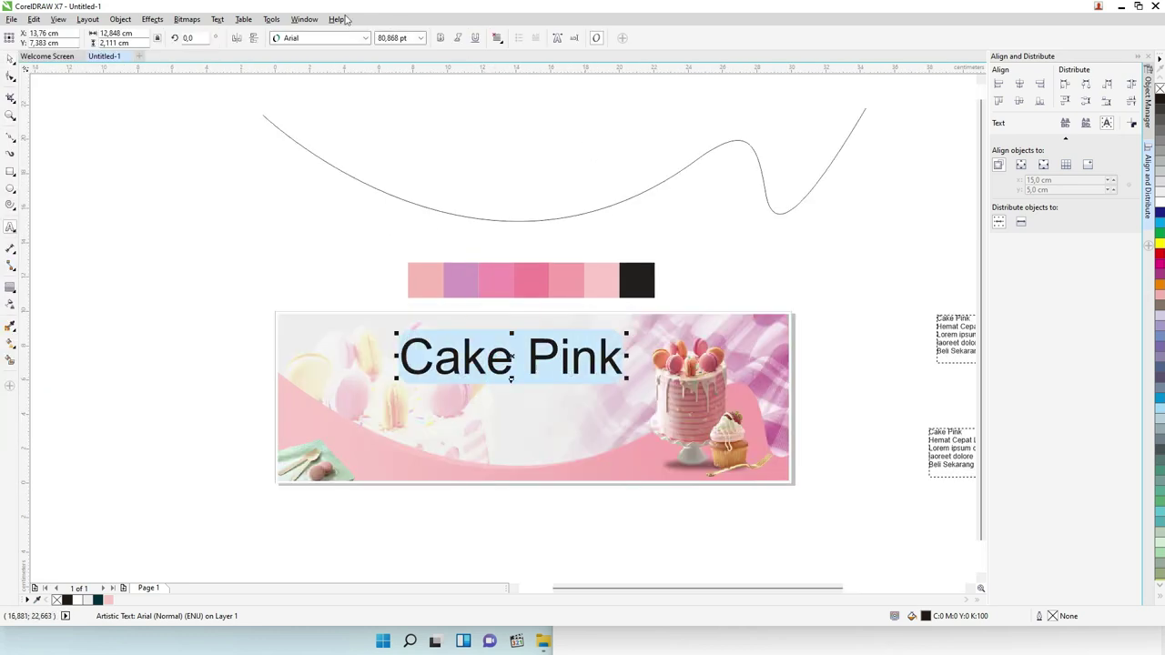
click(324, 40)
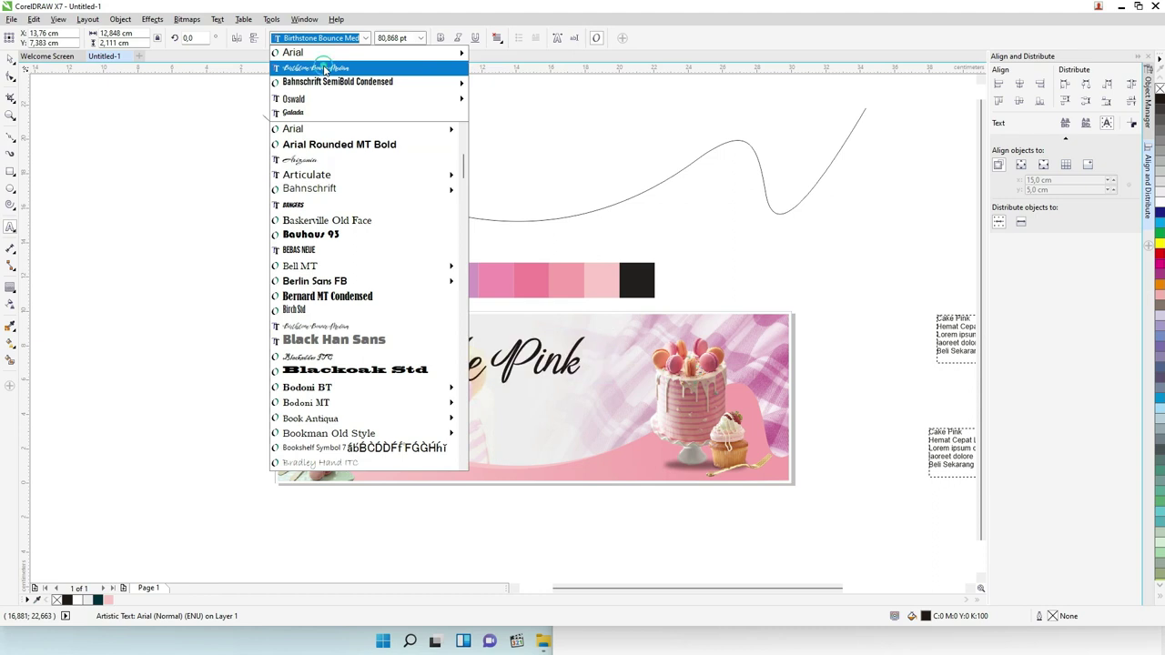
click(325, 69)
click(10, 58)
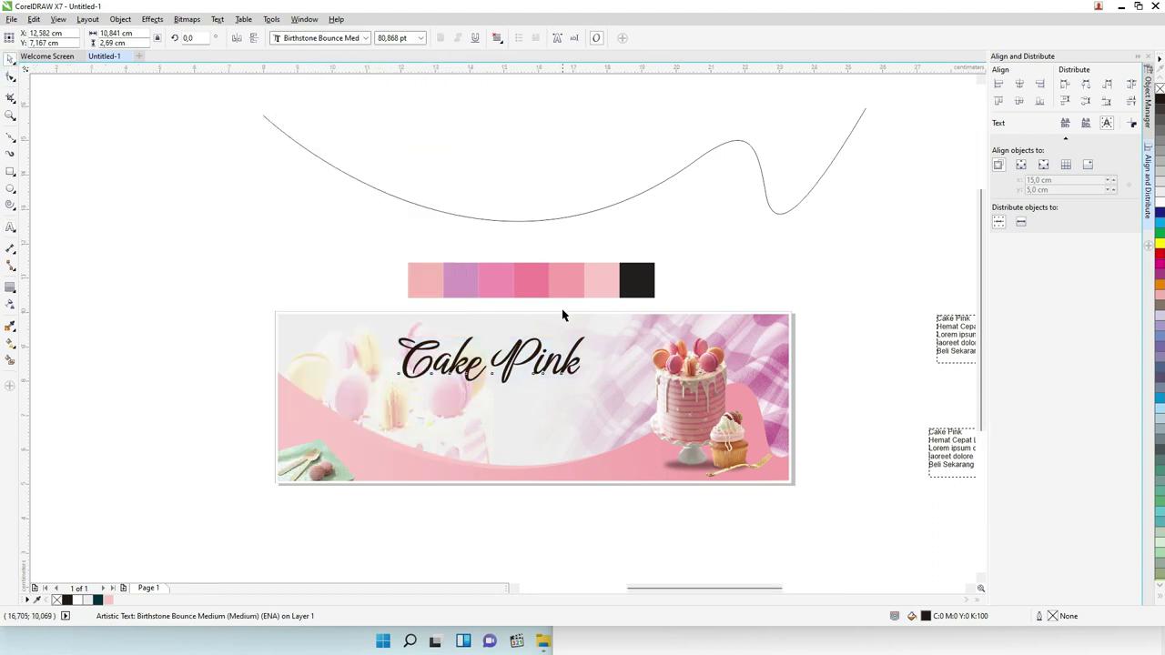
Fill the "Cake Pink" text with the third palette swatch's pink (#F490B2) and shift it slightly to about X 12.66, Y 7.15 cm
scroll(562, 315, up, 2)
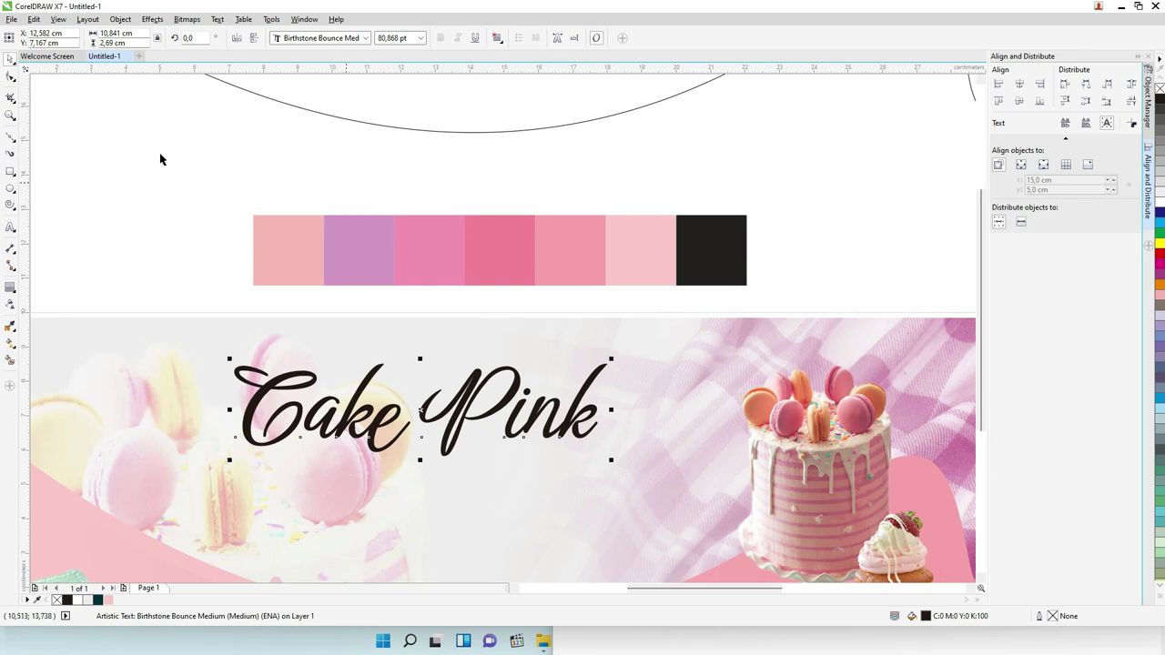
click(44, 598)
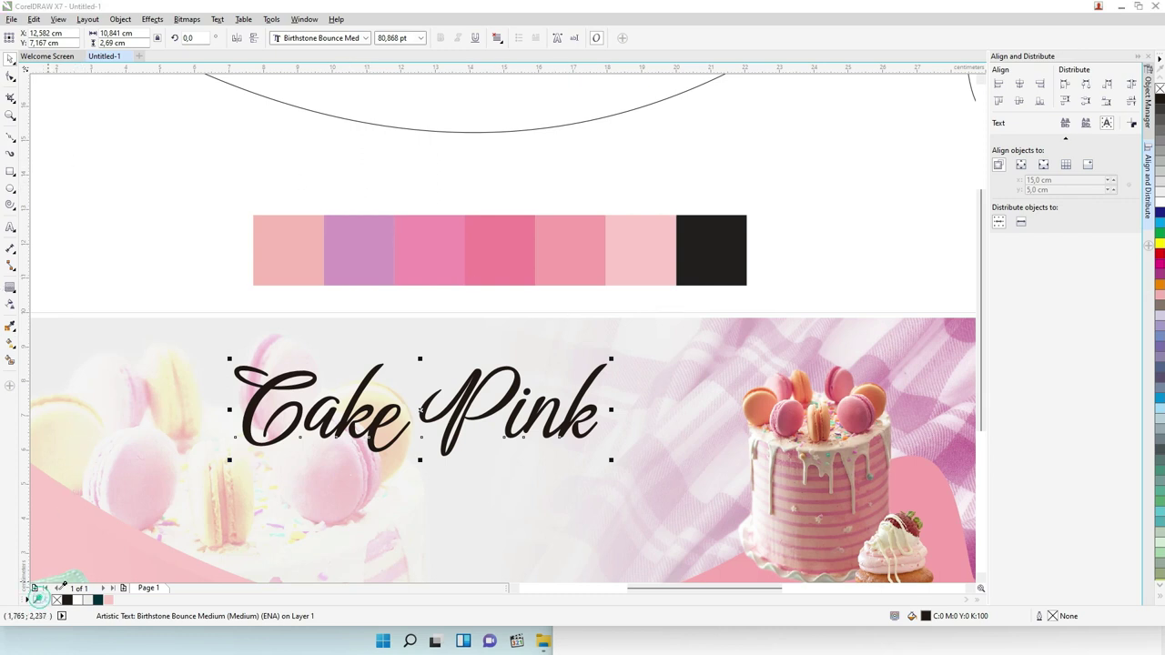
click(435, 244)
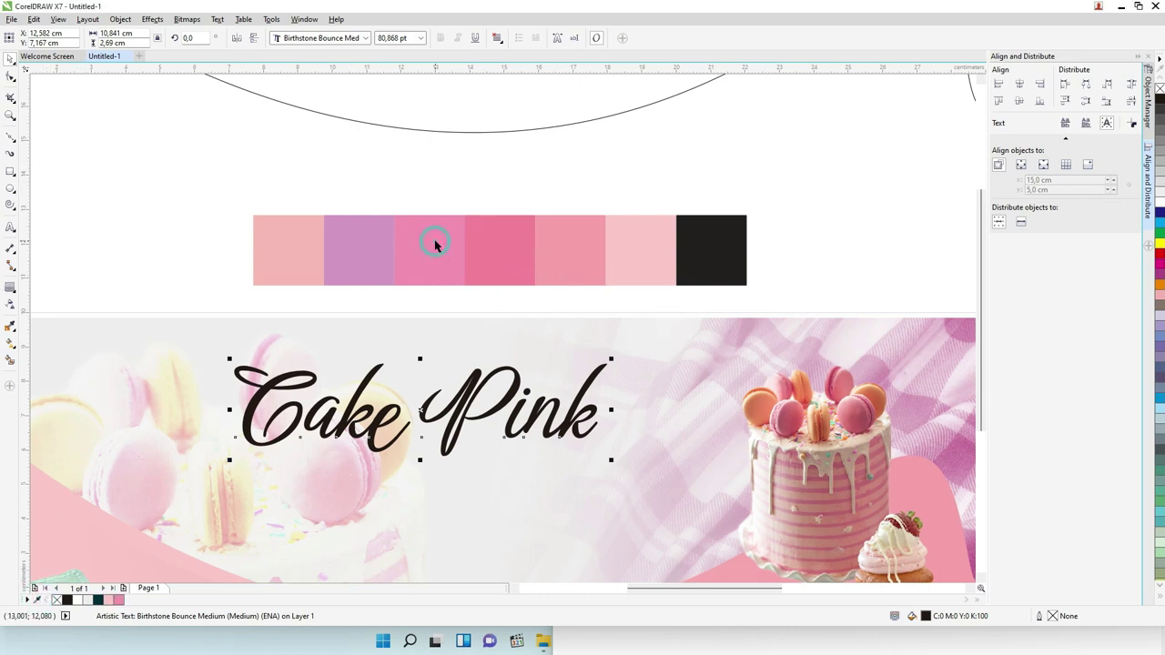
click(117, 598)
scroll(420, 408, up, 2)
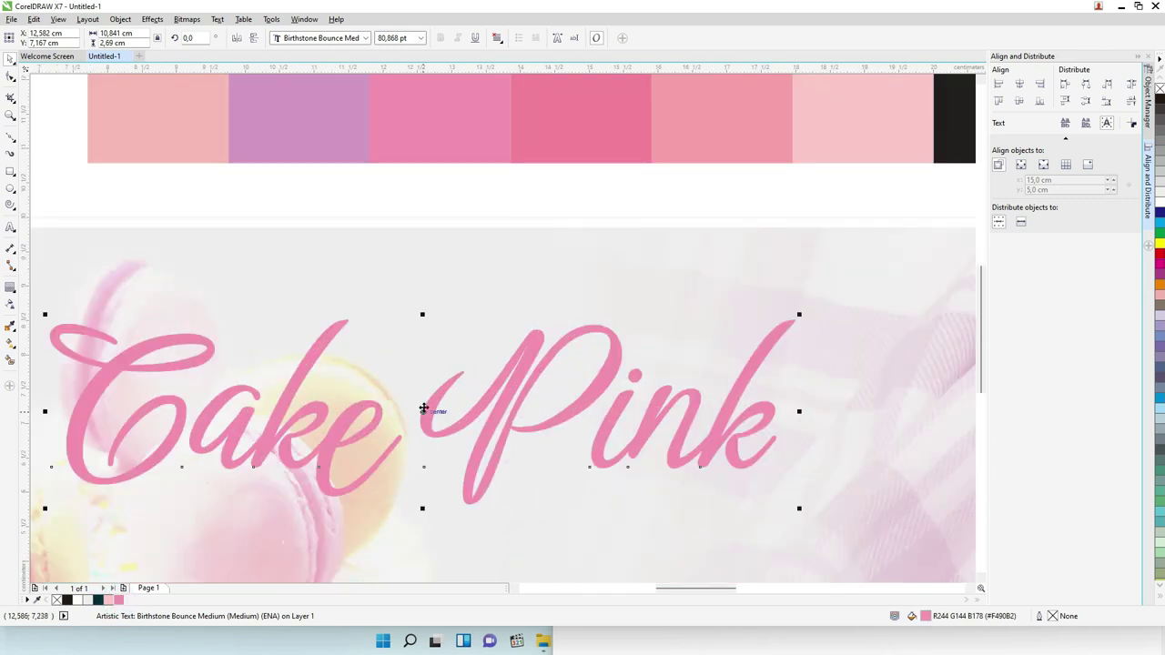
scroll(423, 409, up, 2)
scroll(426, 409, down, 2)
drag(426, 408, 434, 410)
scroll(389, 342, down, 2)
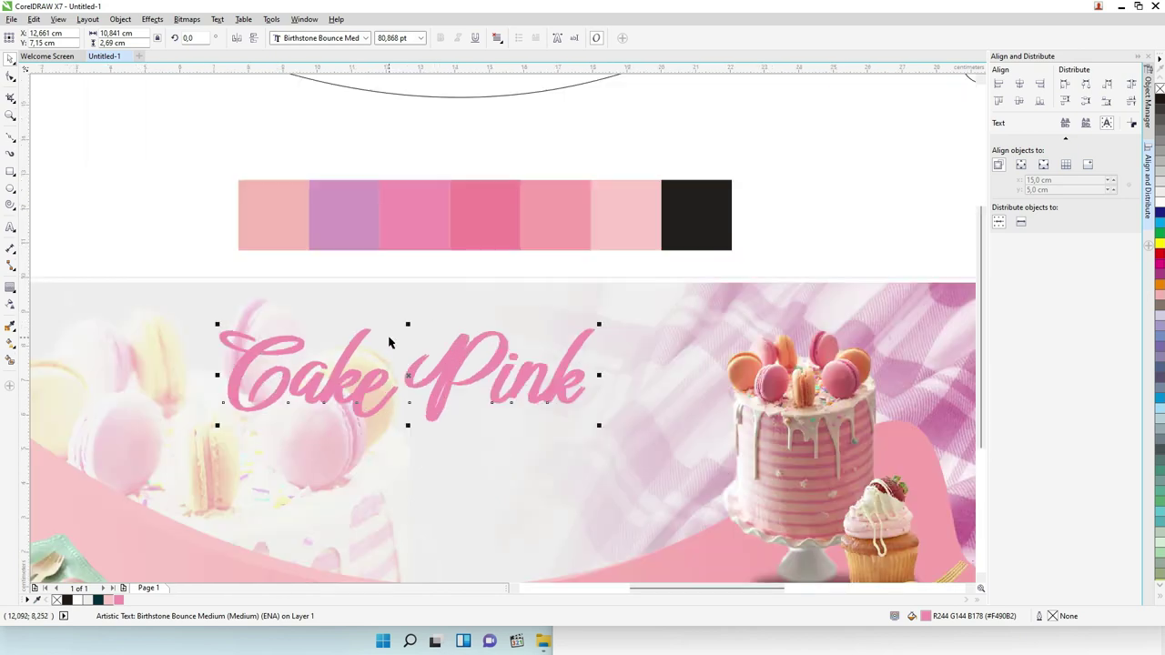
Fill the selected "Cake Pink" text copy with the fourth palette swatch's pink (#F38099) and nudge it left to X 12.631 cm
click(36, 602)
click(473, 229)
click(130, 601)
scroll(382, 415, up, 2)
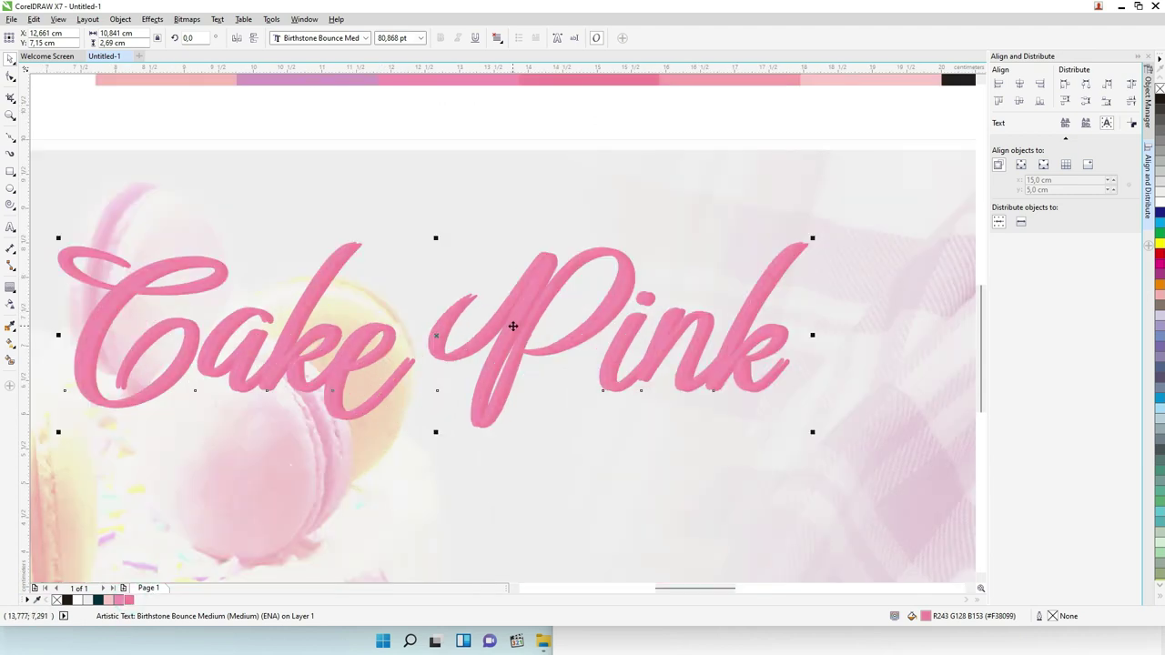
key(Left)
key(Left)
key(Left)
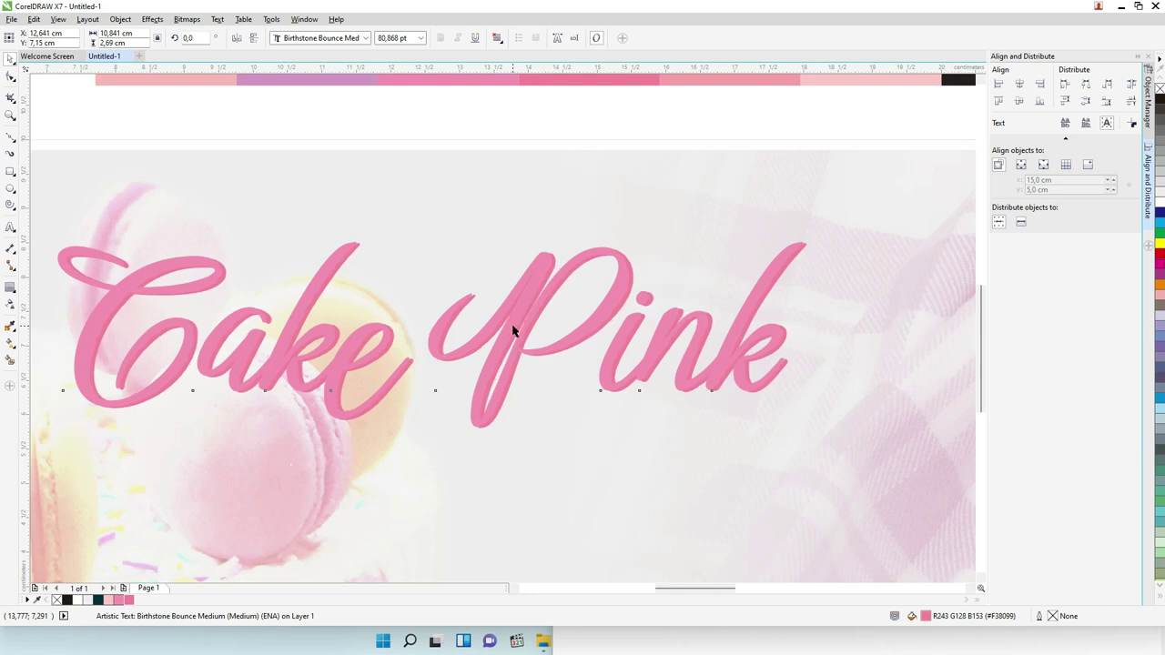
scroll(473, 319, down, 4)
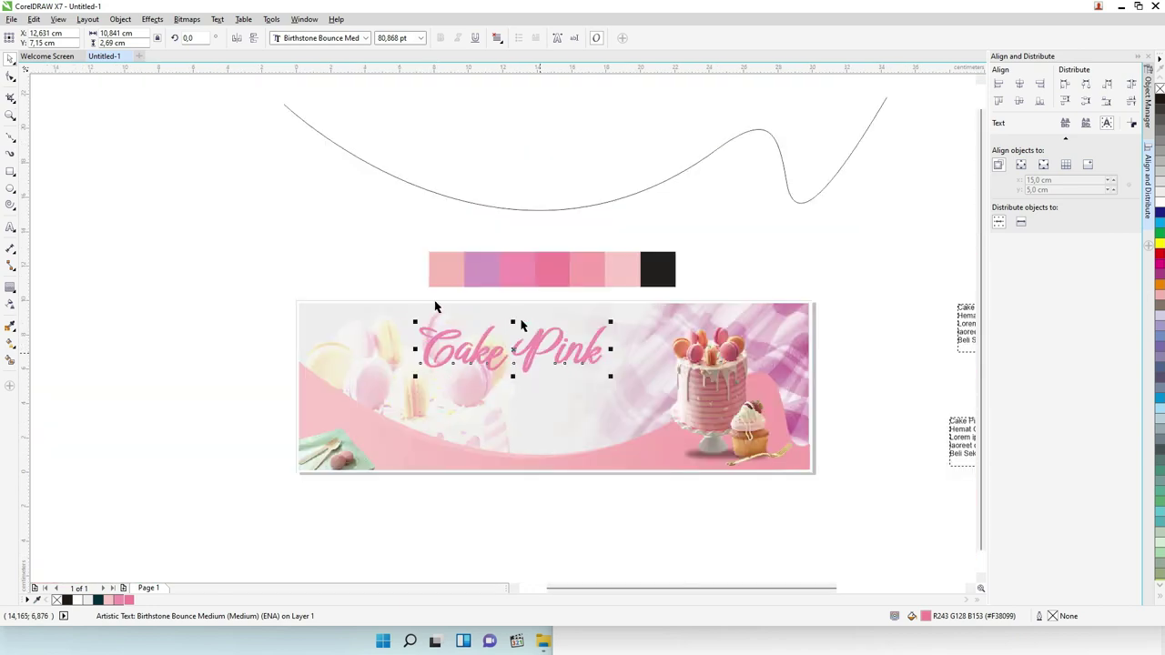
Group the two overlapping "Cake Pink" texts and move the group to about X 13.01, Y 6.98 cm on the banner
click(371, 248)
scroll(409, 313, up, 3)
drag(399, 305, 804, 471)
scroll(700, 411, down, 2)
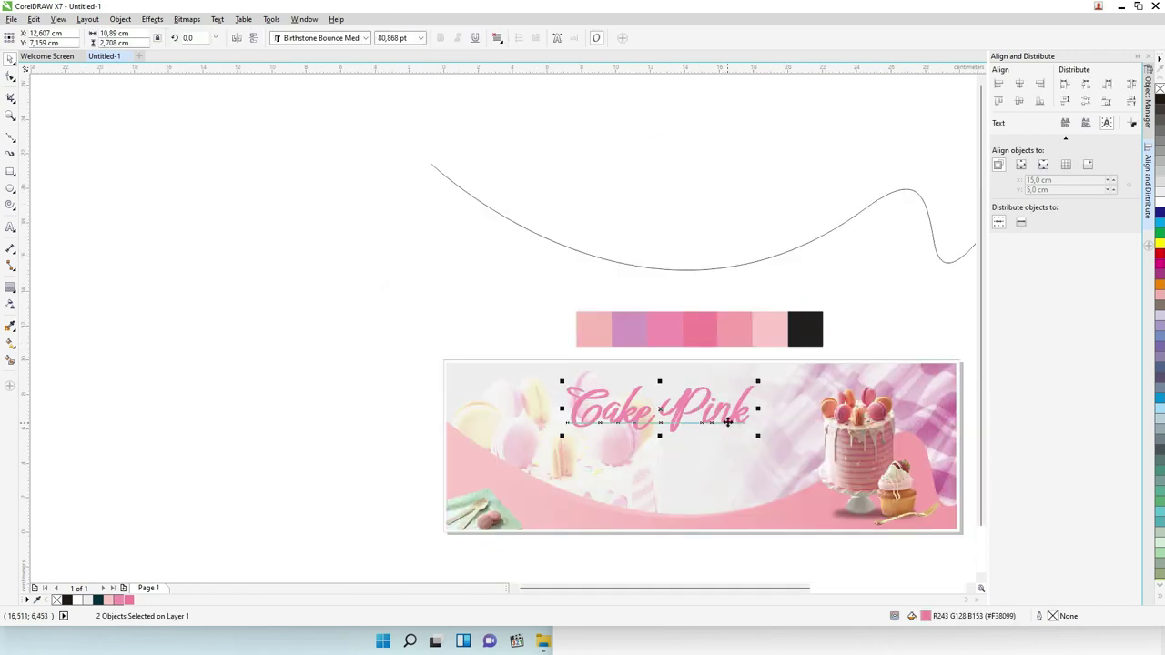
key(ctrl+g)
key(z)
drag(413, 297, 952, 539)
click(10, 57)
drag(421, 344, 433, 330)
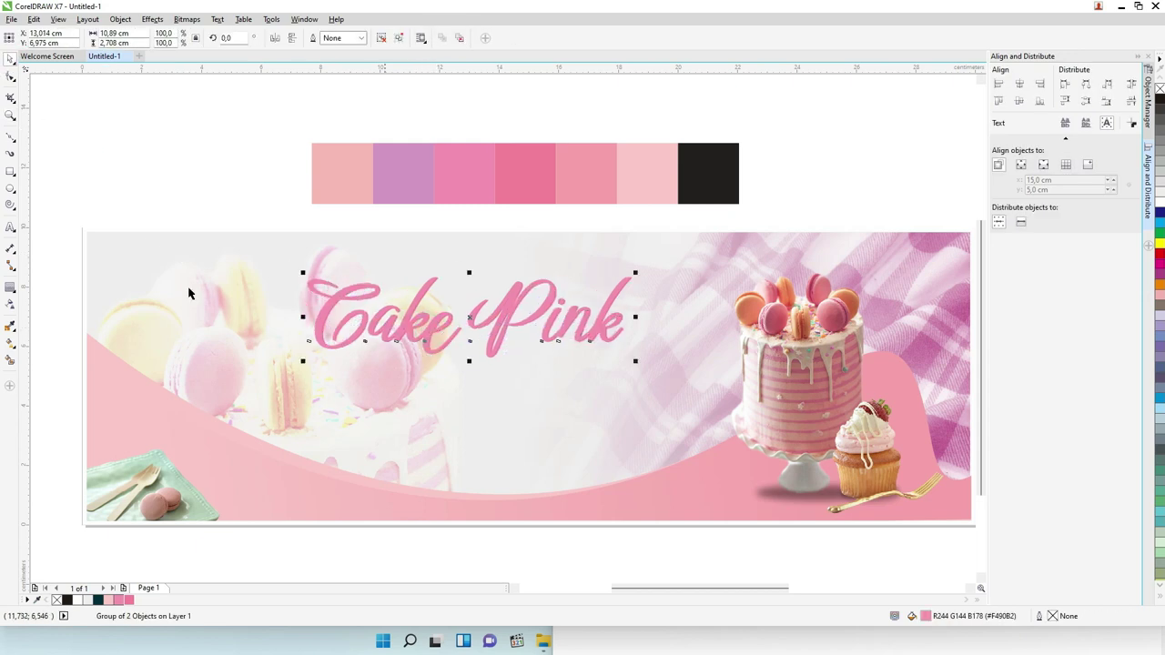
Apply a drop shadow with the Small Glow preset to the grouped "Cake Pink" title
click(10, 289)
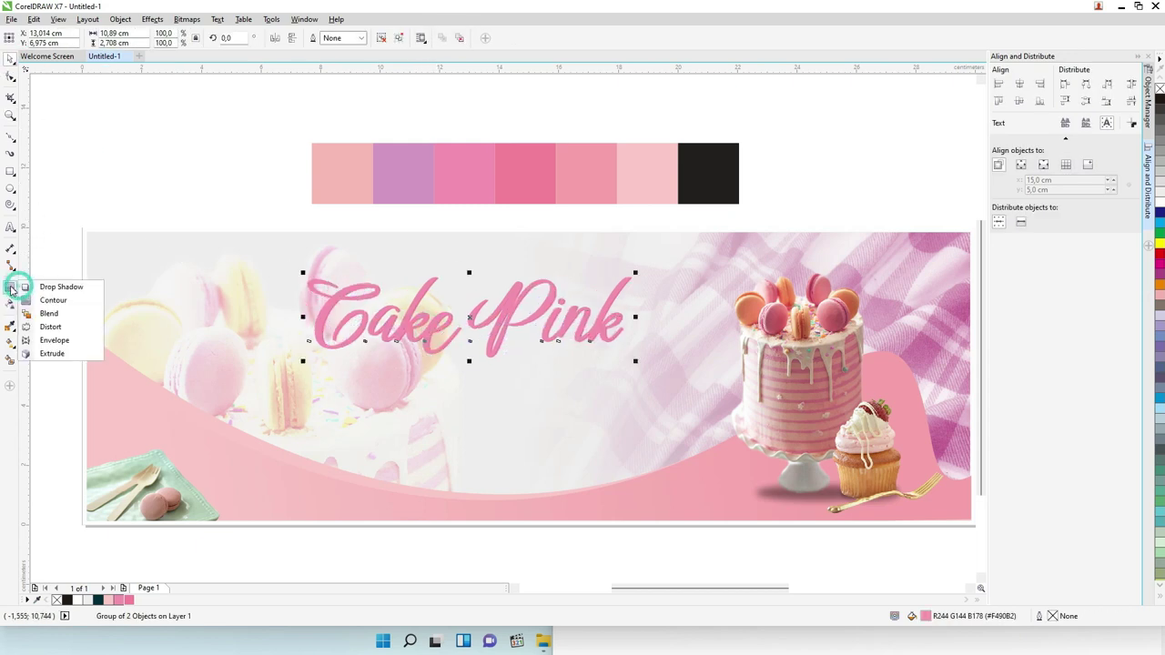
click(55, 286)
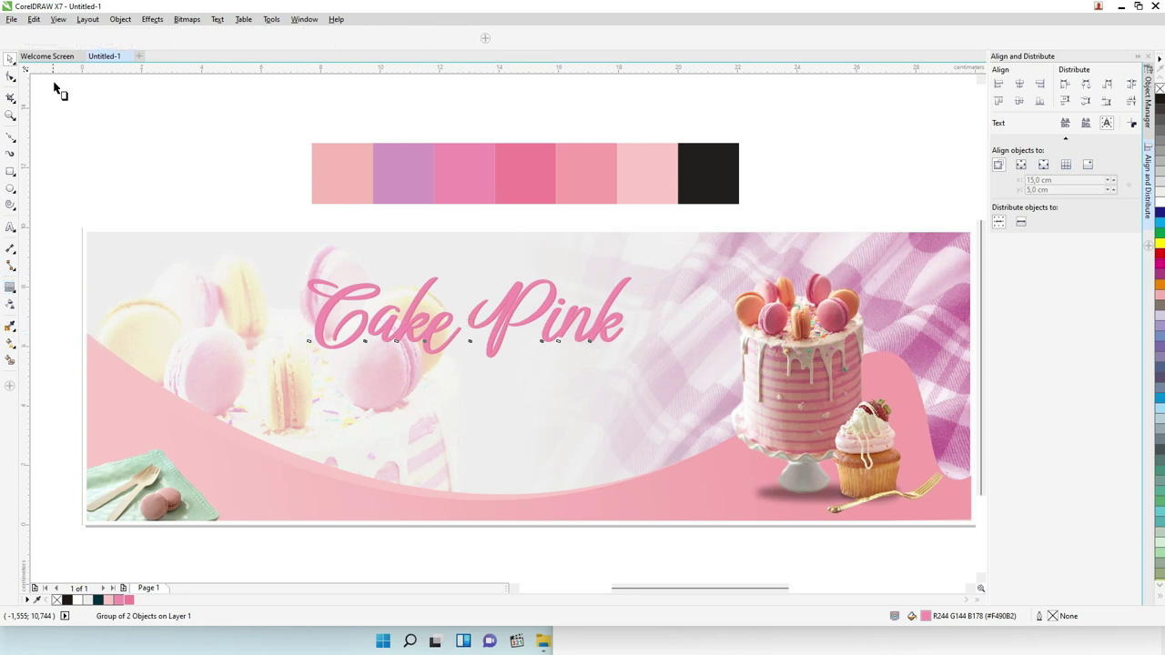
click(37, 37)
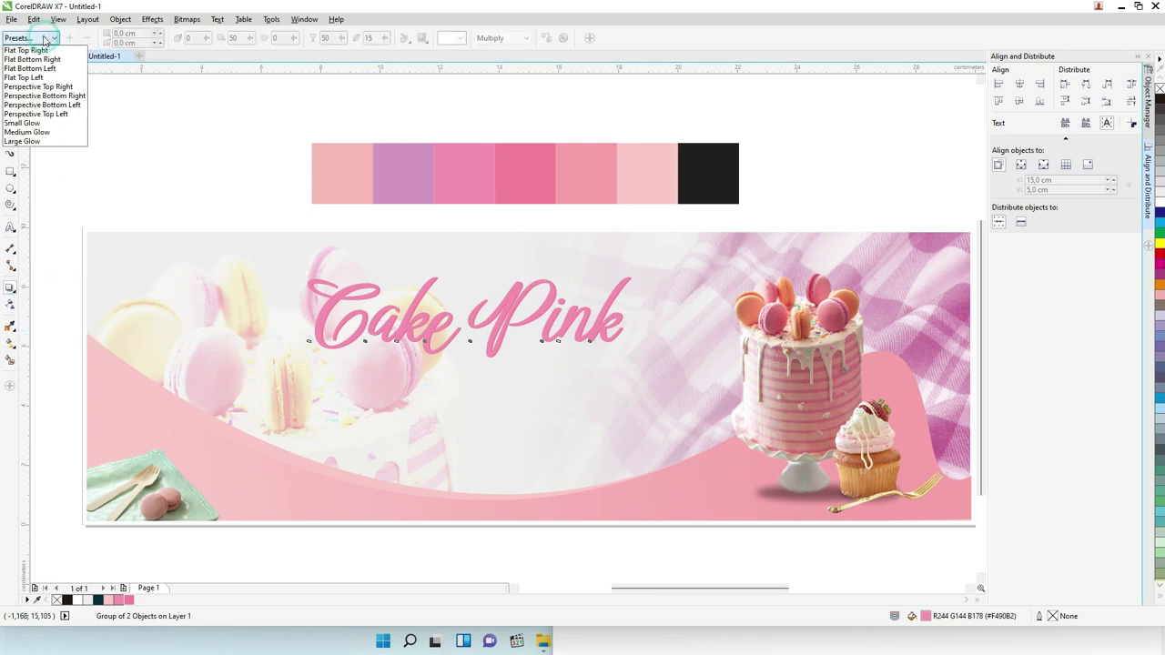
click(40, 124)
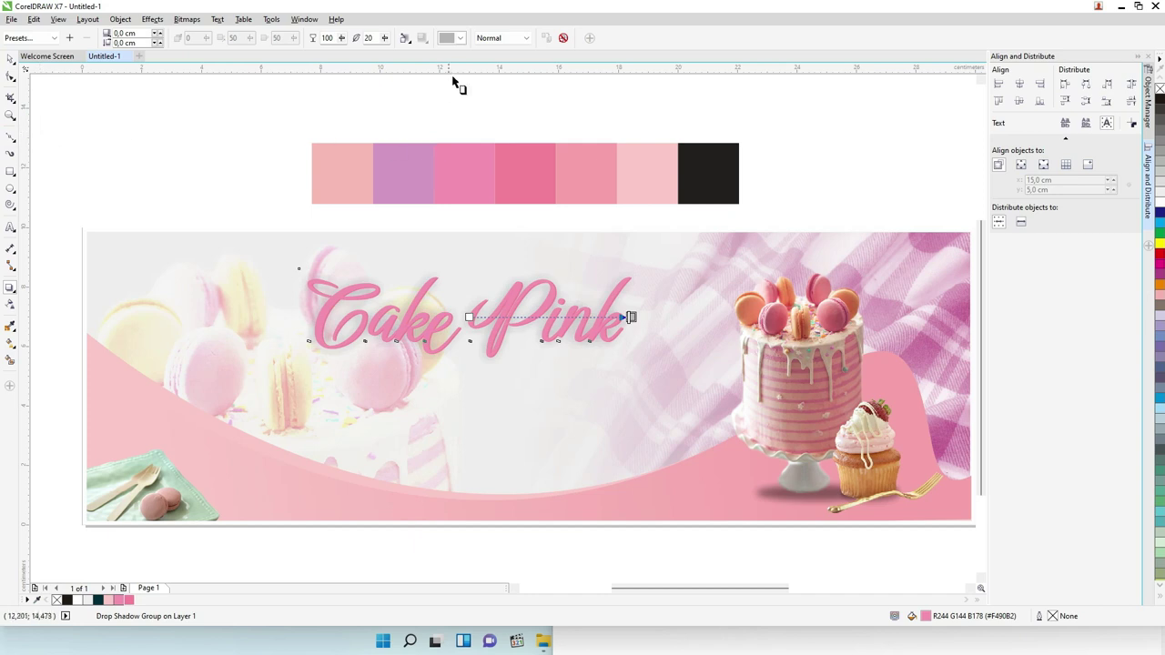
Sample the fourth palette swatch's pink as the title's glow colour and lower the glow opacity to about half
click(455, 39)
click(445, 130)
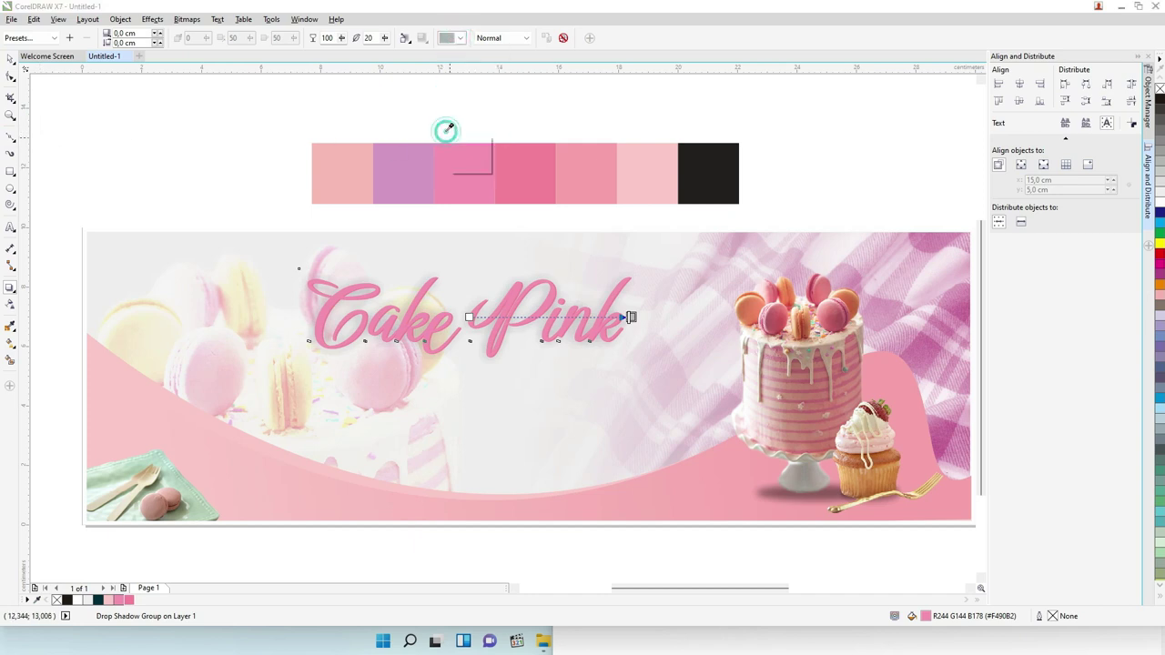
click(528, 173)
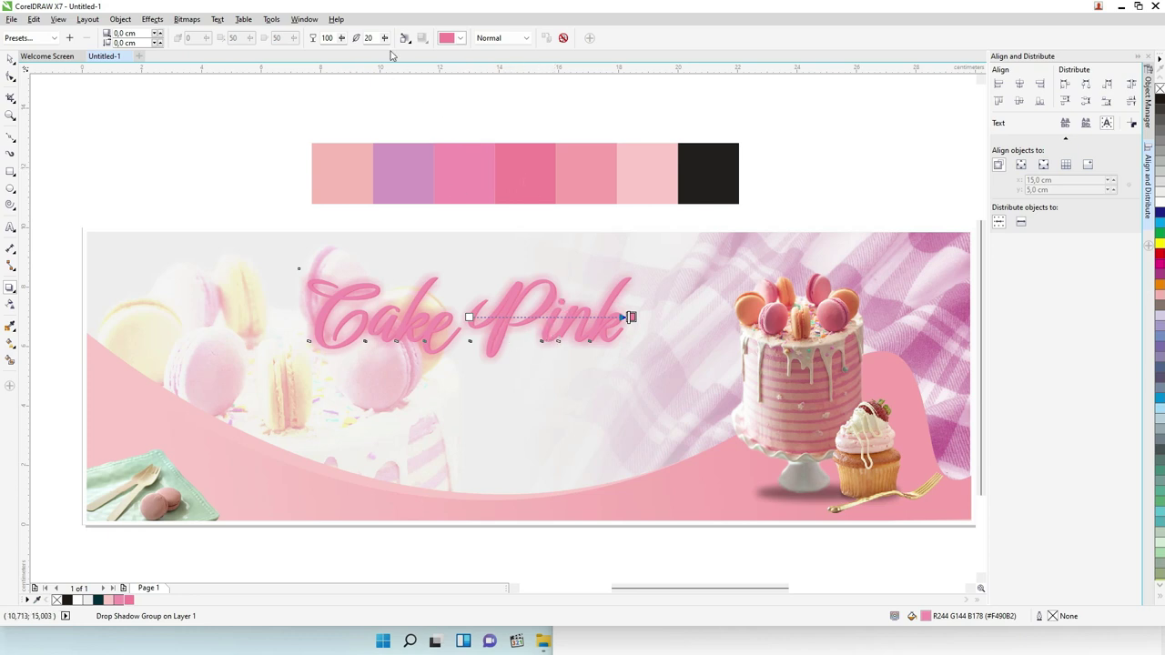
drag(343, 39, 335, 40)
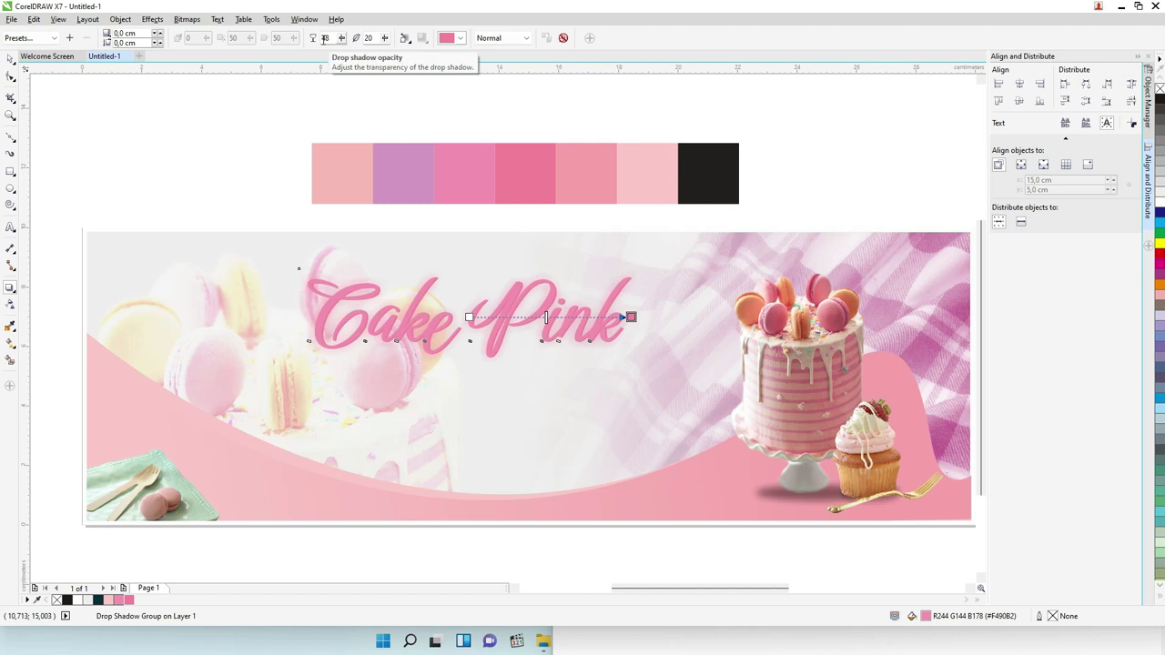
Enlarge the glowing "Cake Pink" title proportionally to about 12 cm wide and deselect it
click(10, 59)
click(82, 89)
click(543, 315)
drag(635, 272, 698, 263)
click(652, 305)
click(745, 195)
Copy the line "Hemat Cepat Lezat" from the lower paragraph text beside the banner
scroll(387, 188, down, 2)
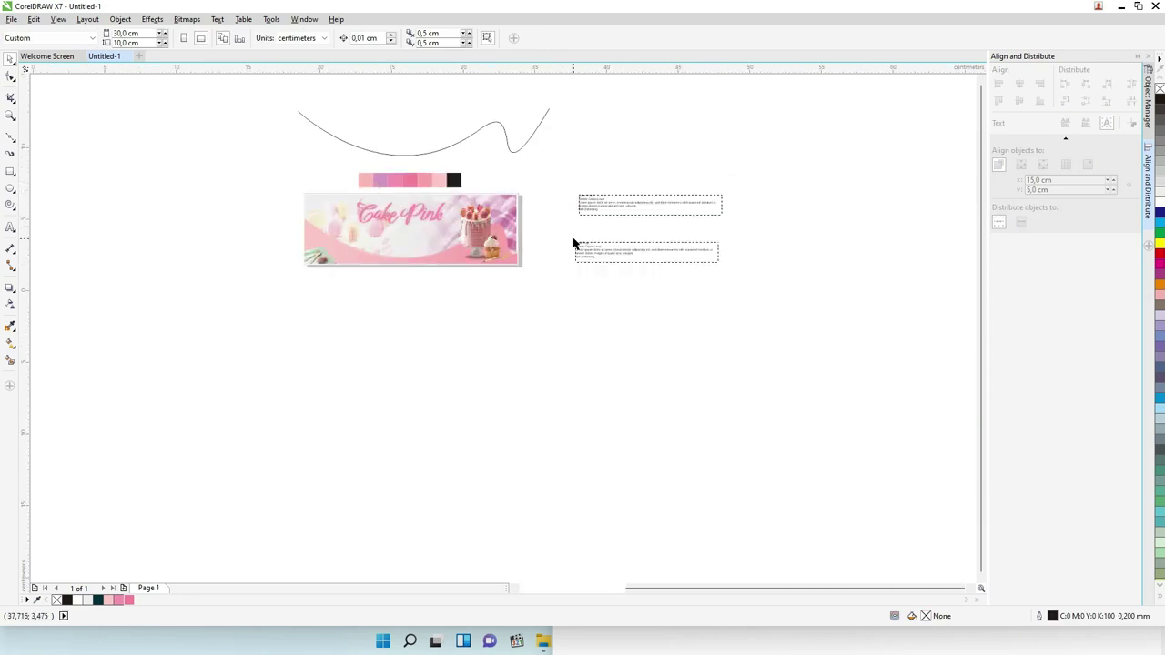
scroll(572, 240, up, 2)
click(614, 277)
scroll(614, 276, down, 1)
double_click(625, 272)
drag(656, 275, 537, 273)
key(ctrl+c)
click(11, 57)
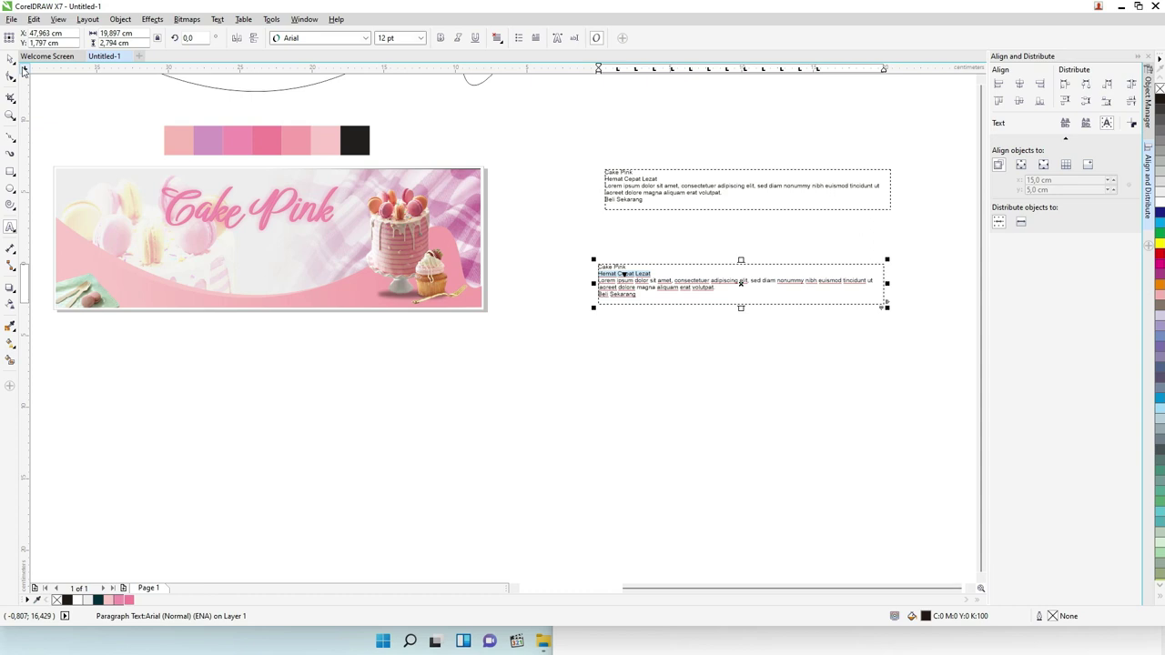
click(91, 109)
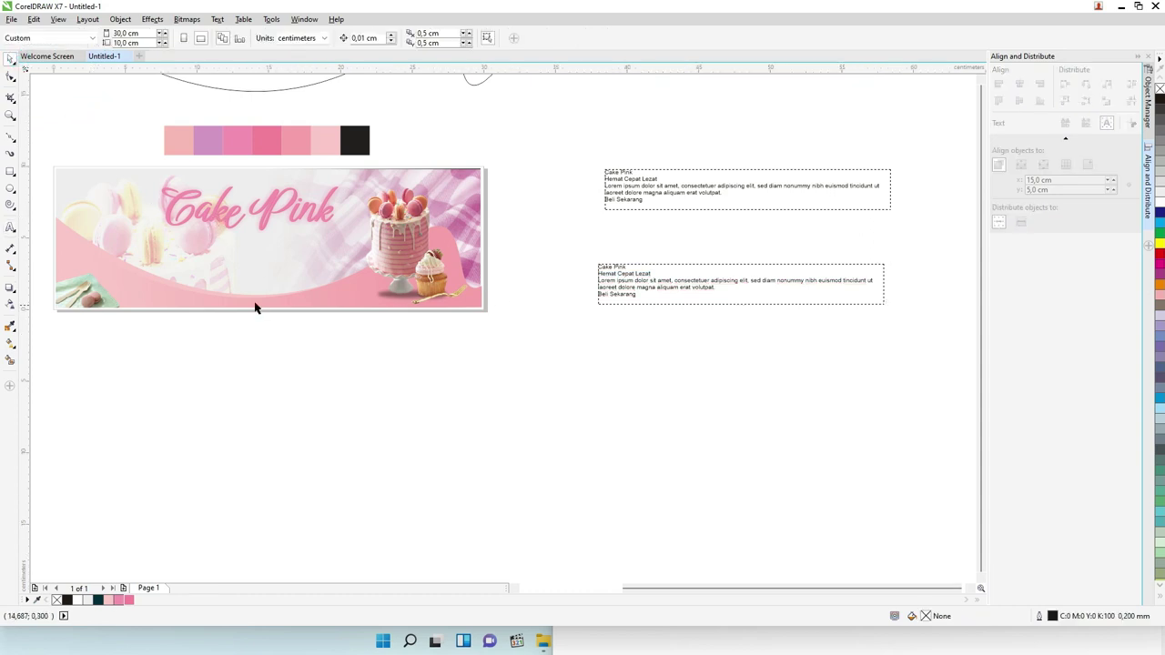
Paste "Hemat Cepat Lezat" as separate artistic text on the banner below the "Cake Pink" title
click(10, 226)
click(207, 258)
key(ctrl+v)
click(10, 57)
scroll(170, 211, up, 2)
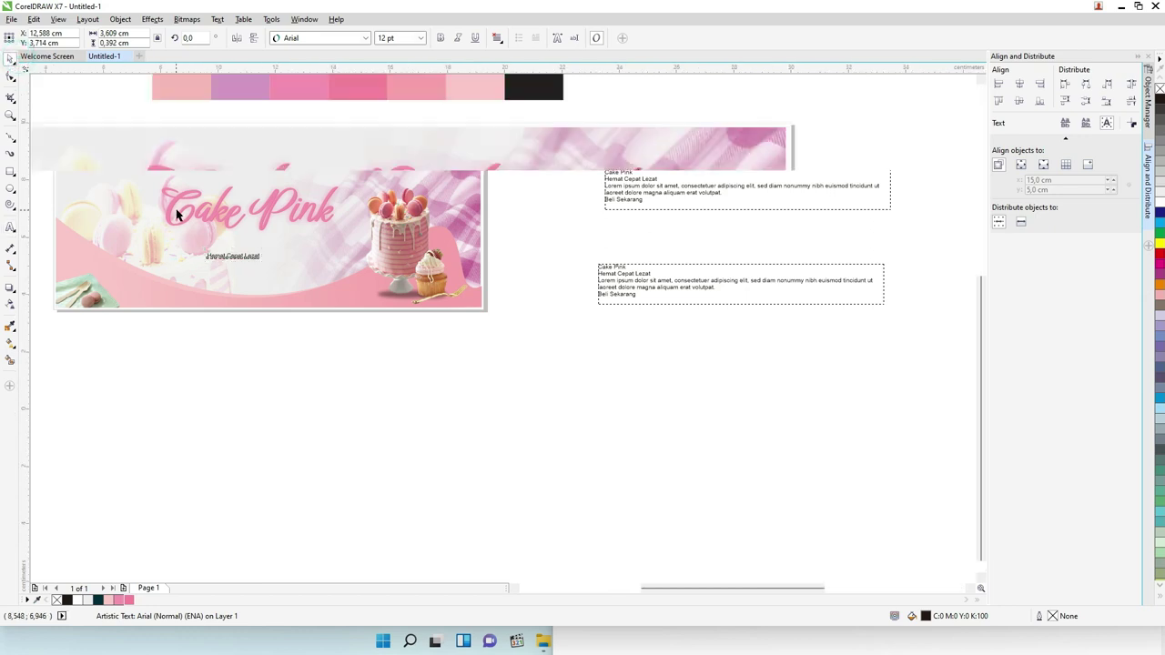
Enlarge the "Hemat Cepat Lezat" text to about 19.1 pt and place it under the title at about X 11.33, Y 4.49 cm
drag(349, 294, 409, 274)
click(322, 303)
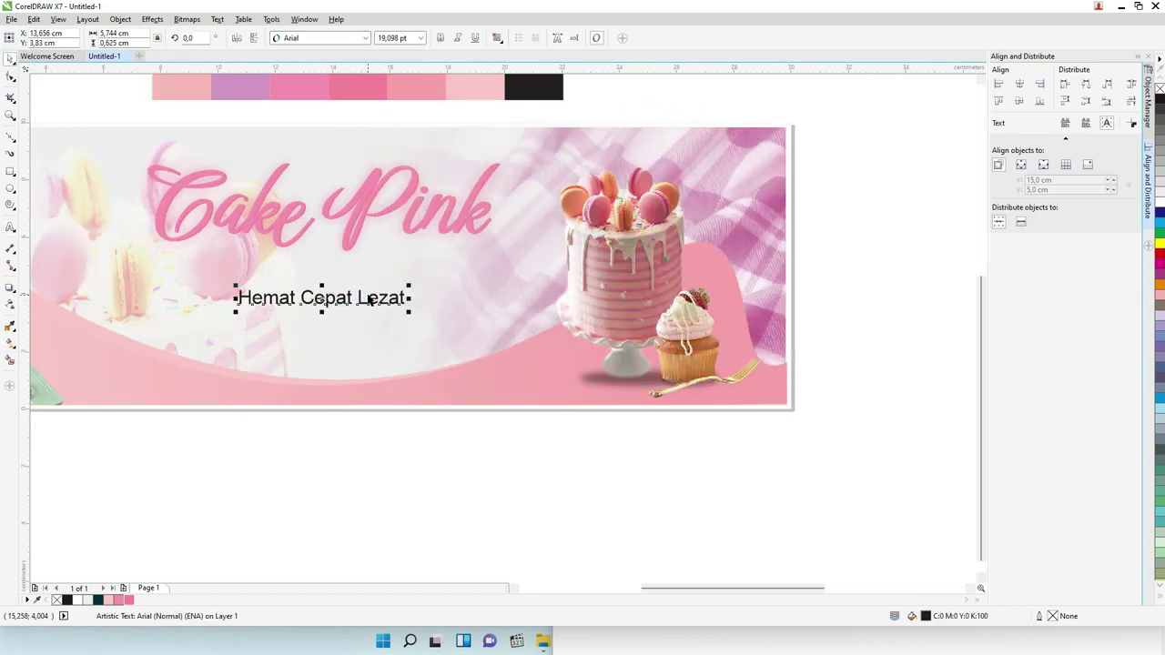
click(369, 300)
click(304, 300)
drag(307, 300, 259, 285)
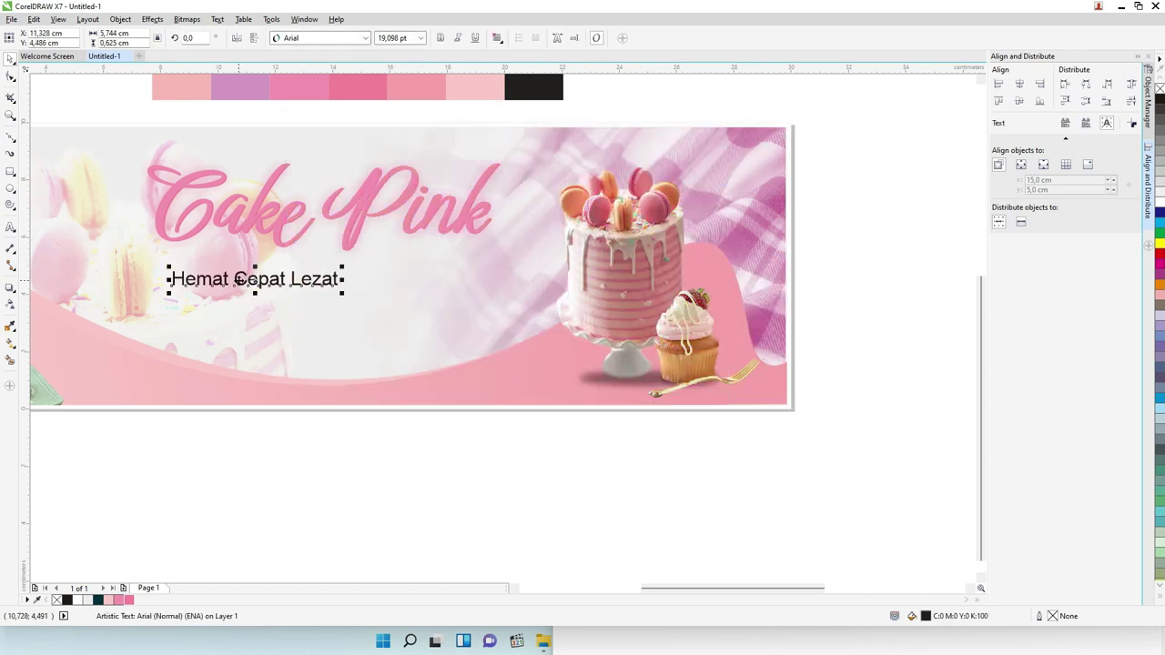
Set the font of the whole "Hemat Cepat Lezat" text to Carter One
key(F10)
click(10, 57)
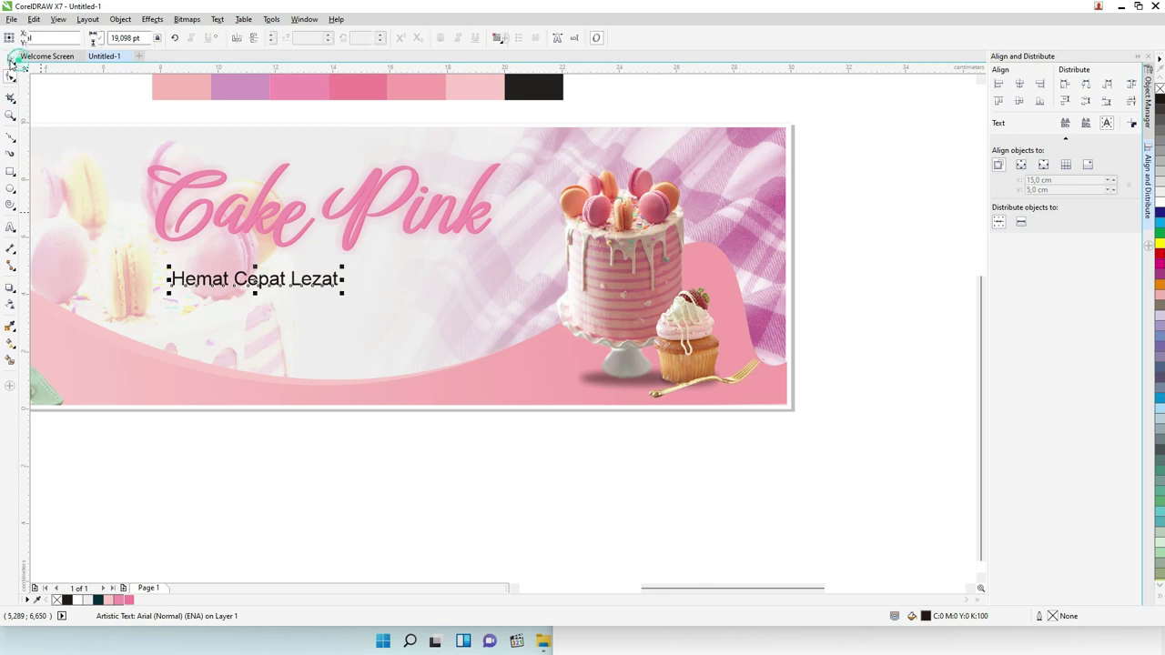
double_click(225, 278)
key(ctrl+a)
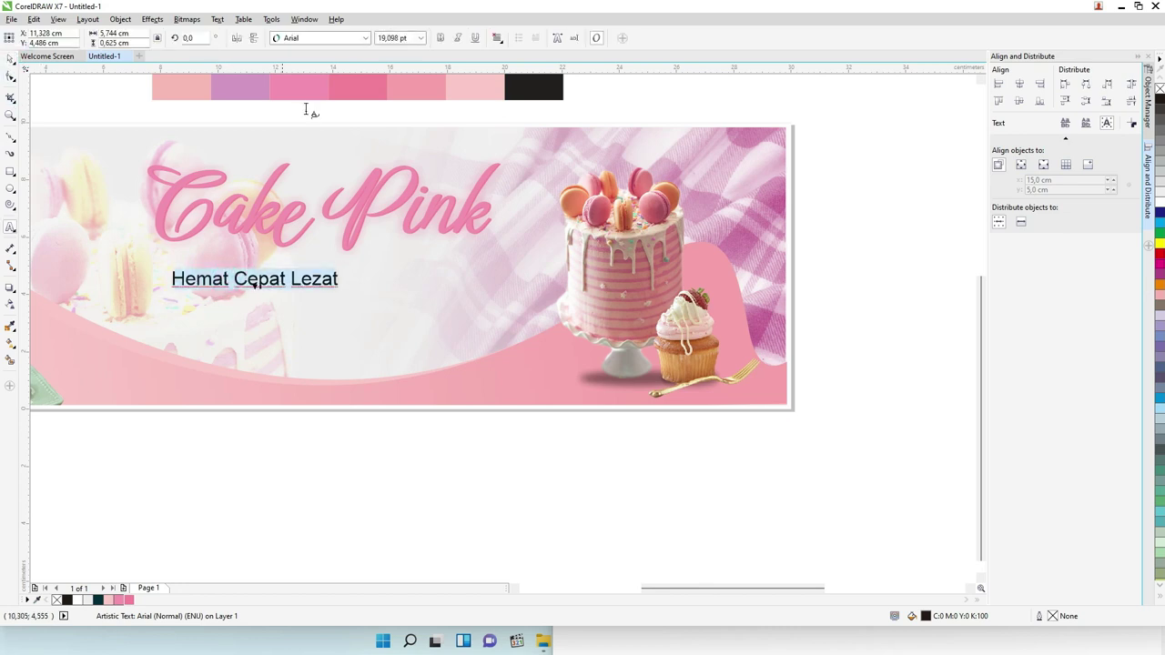
click(313, 40)
text(Carter One)
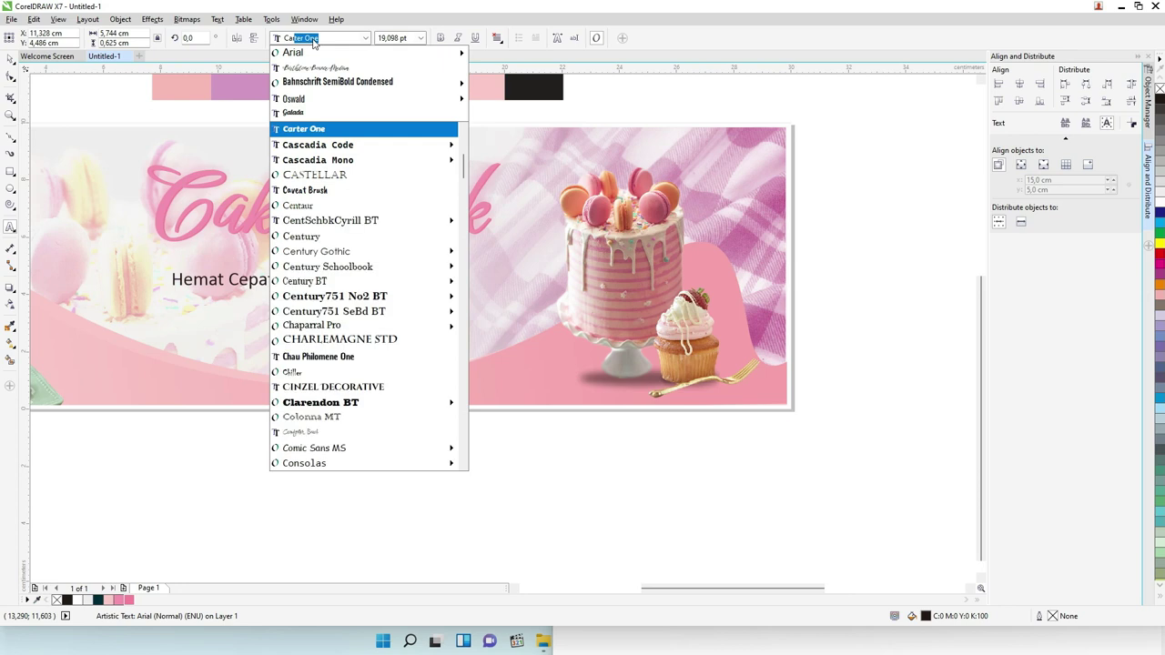
key(Return)
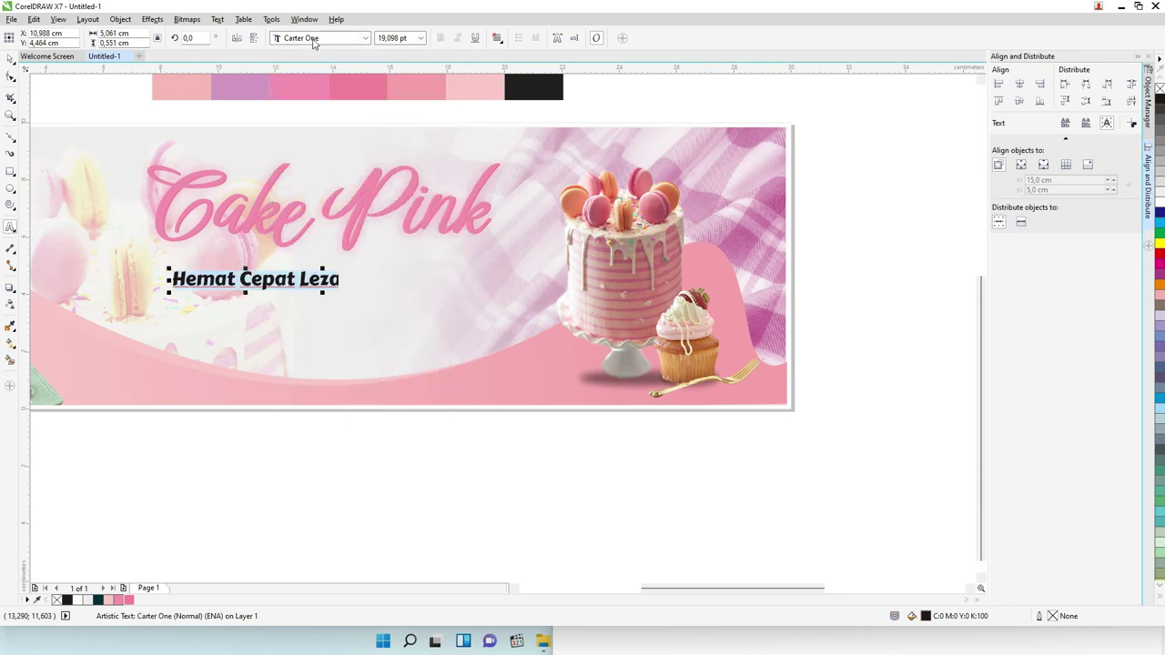
click(10, 58)
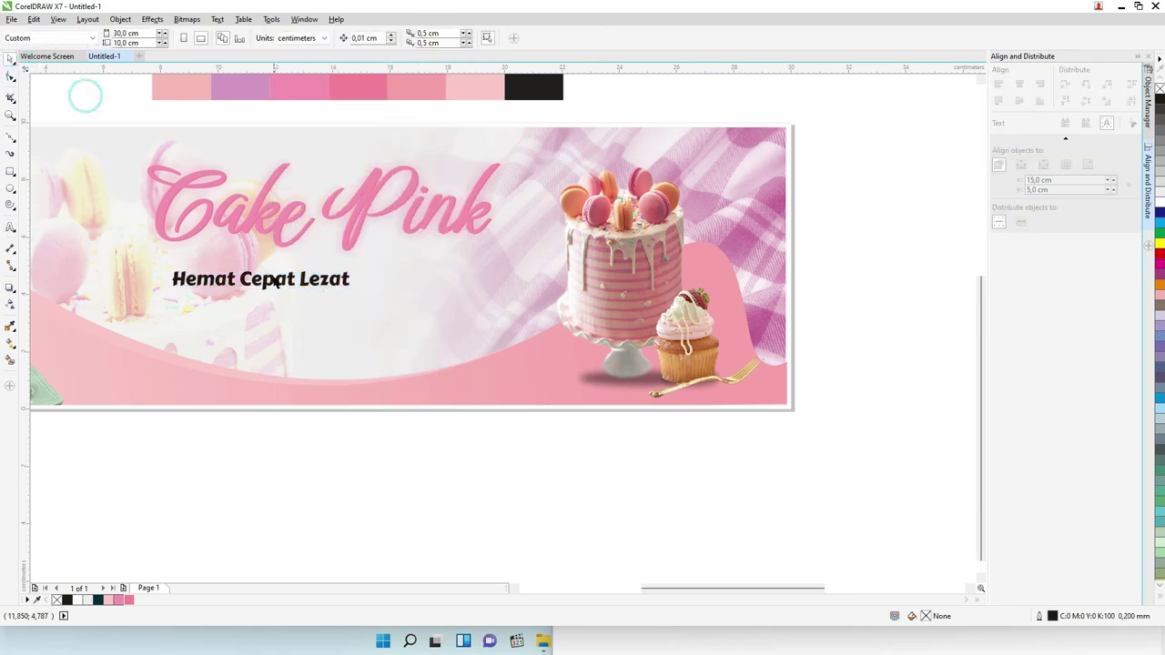
Enlarge "Hemat Cepat Lezat" to about 28 pt, place it at about X 13, Y 4.63 cm, and fill it white
drag(275, 282, 275, 268)
drag(361, 283, 421, 277)
drag(302, 271, 303, 275)
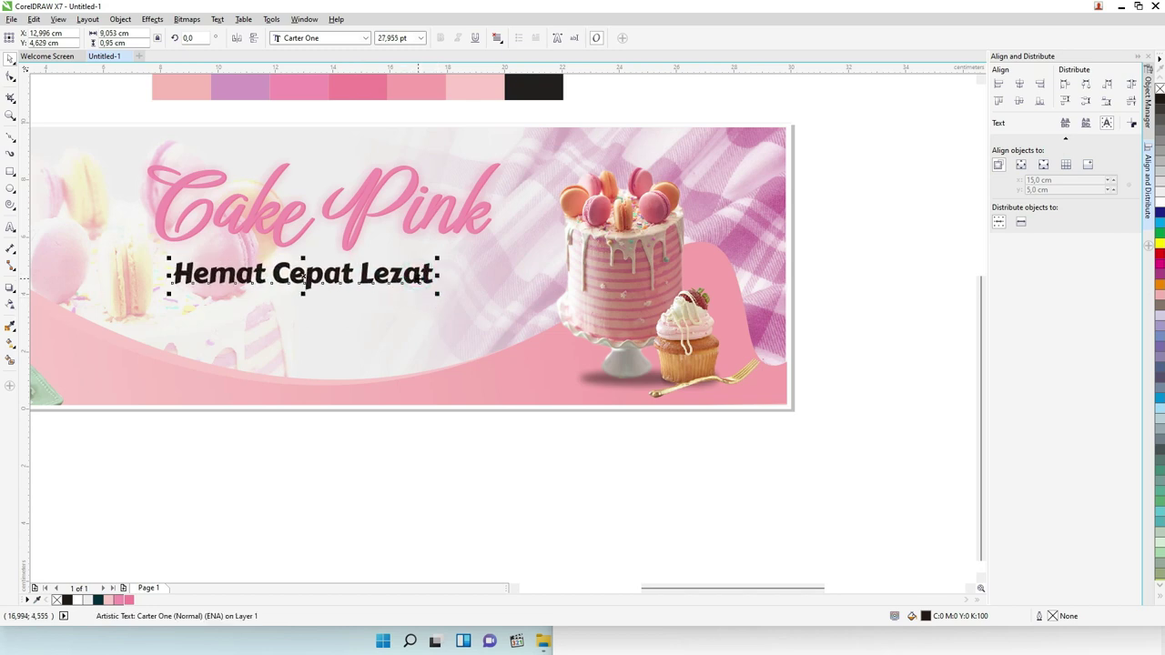
click(1159, 198)
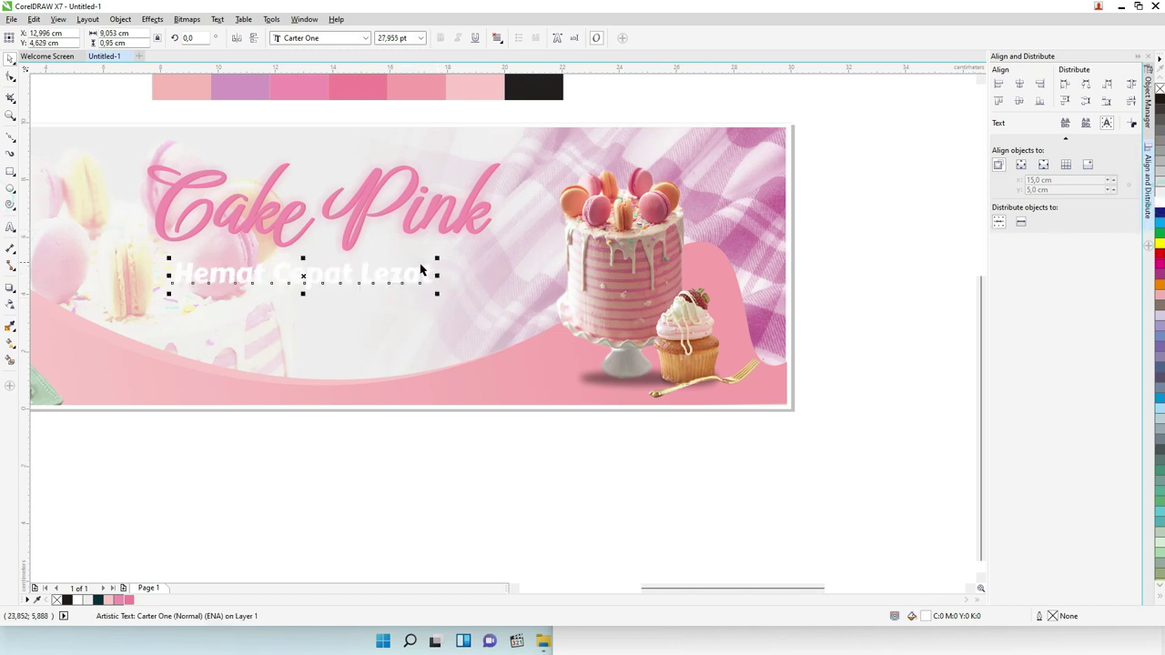
Add a one-step outside contour with a 0.054 cm offset around the "Hemat Cepat Lezat" text
scroll(207, 291, up, 2)
scroll(291, 228, down, 2)
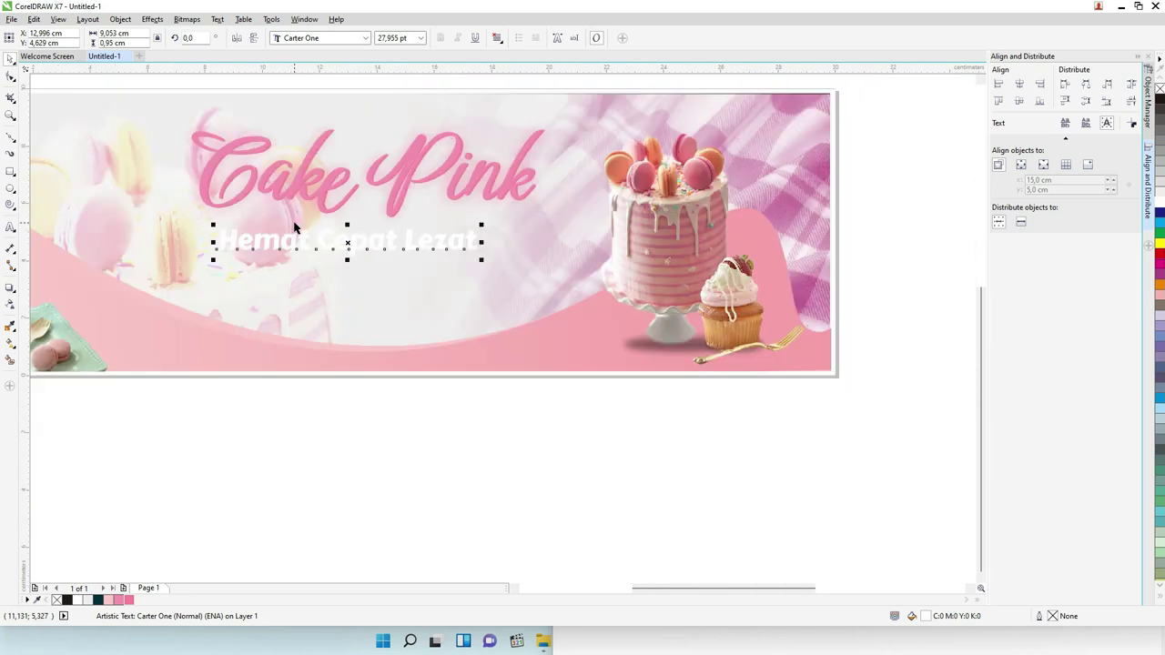
scroll(68, 276, up, 2)
click(12, 288)
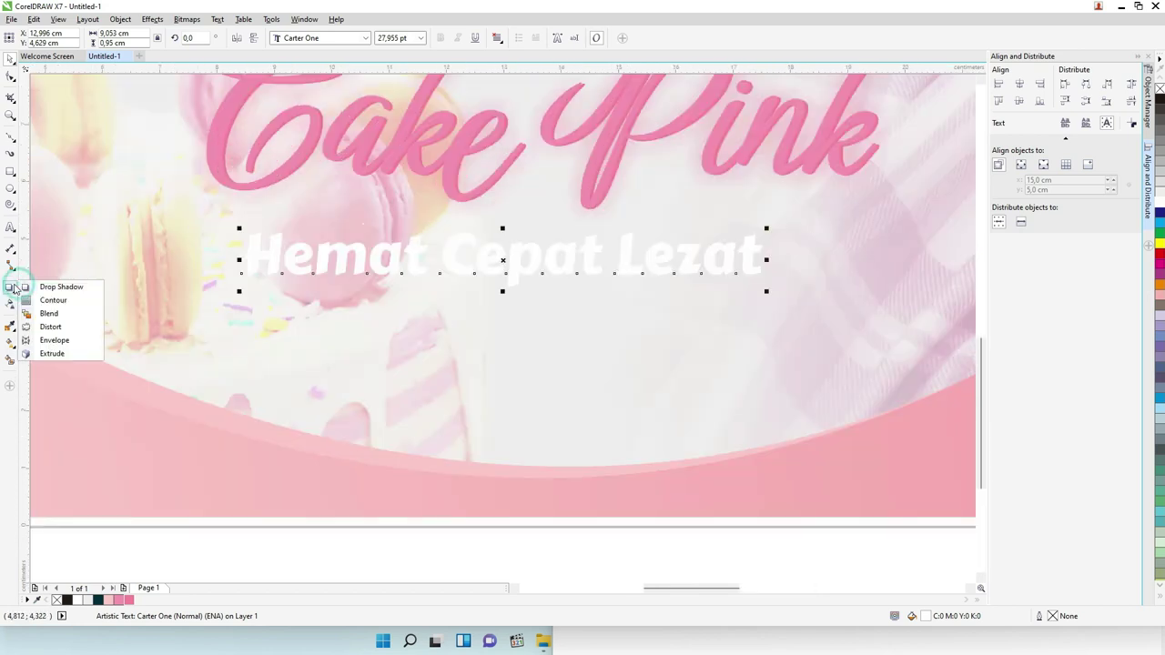
click(45, 301)
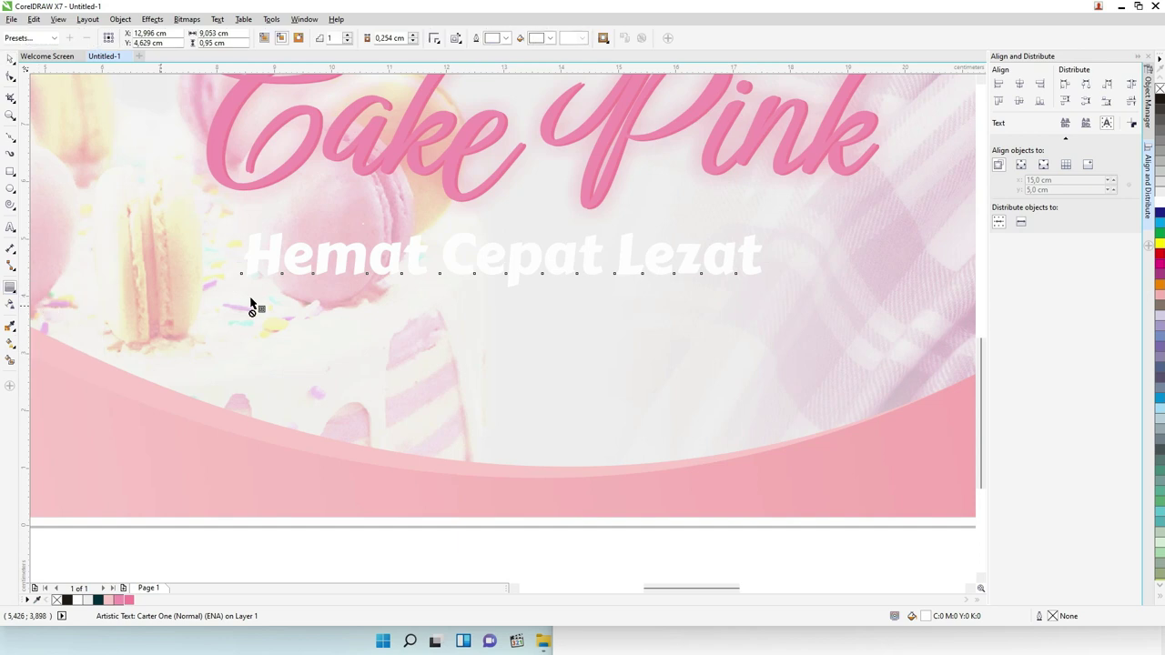
drag(361, 242, 364, 234)
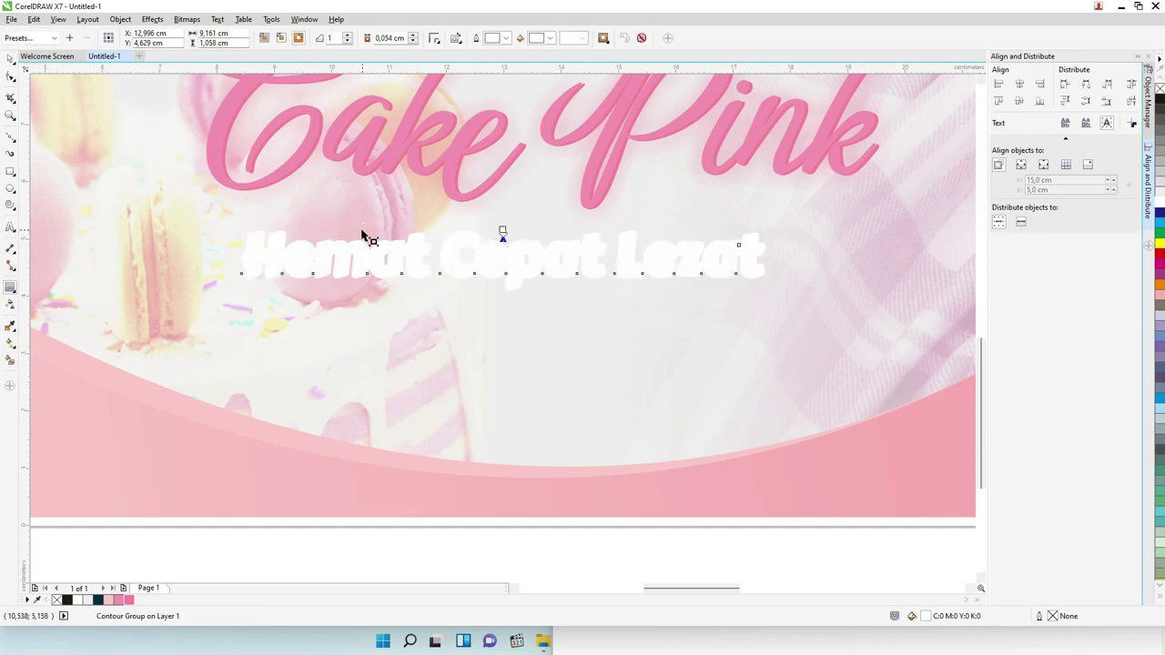
scroll(484, 164, down, 2)
Fill the contour of "Hemat Cepat Lezat" with the pink sampled from the fourth palette swatch
click(550, 39)
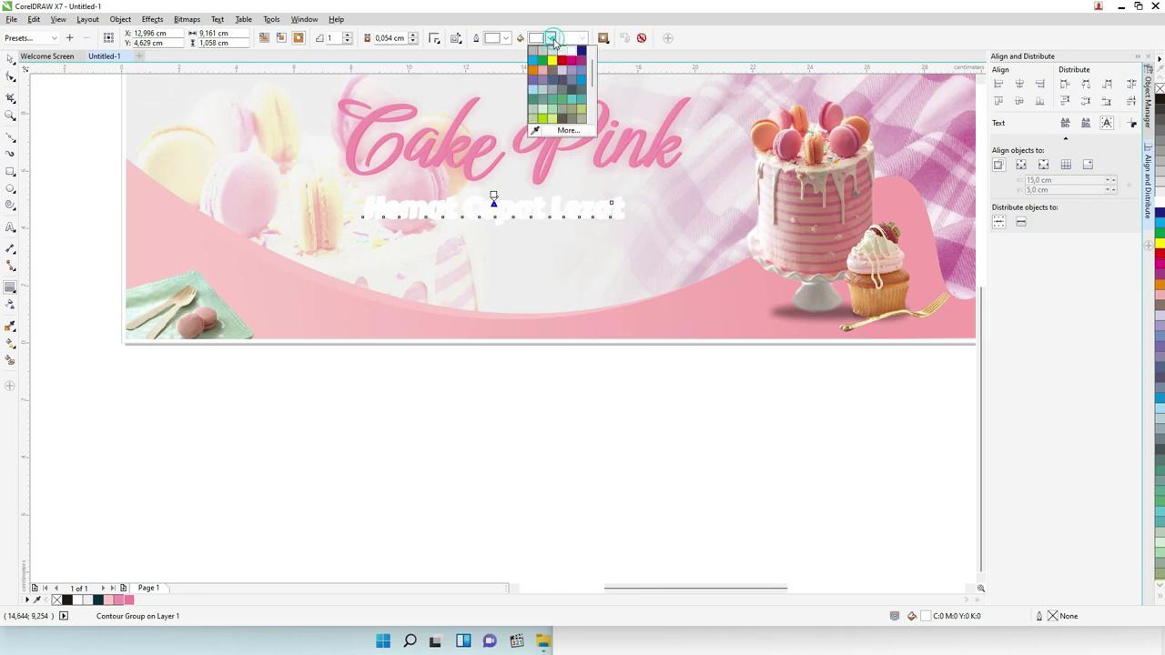
scroll(914, 177, down, 2)
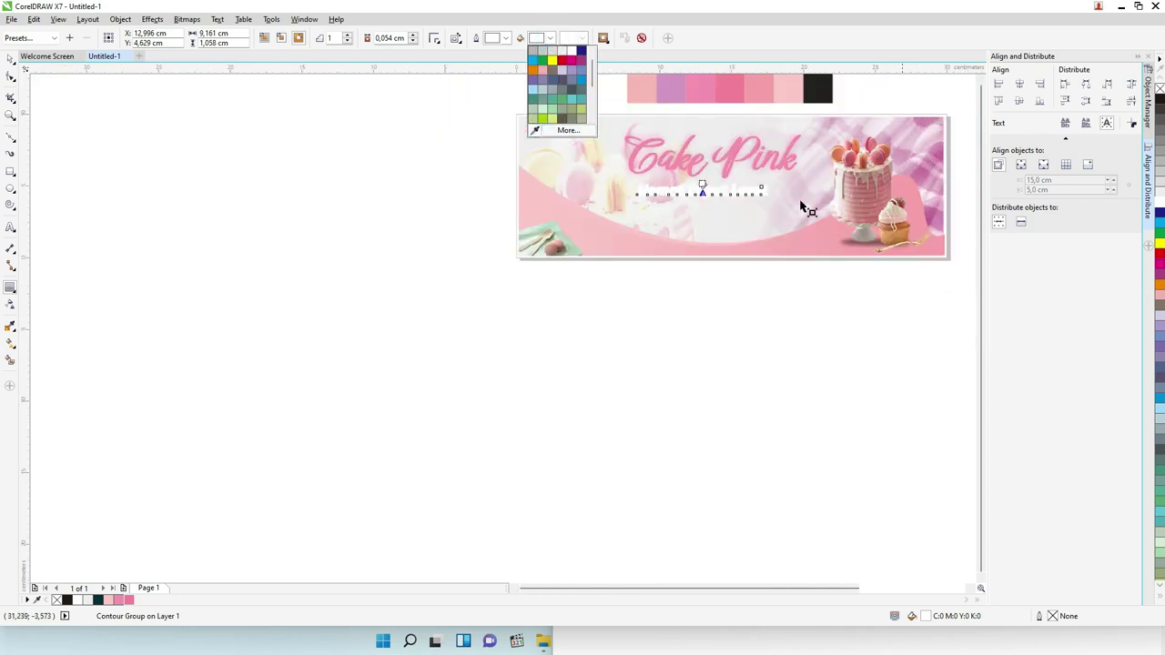
click(535, 130)
click(740, 89)
scroll(747, 146, up, 2)
scroll(747, 145, up, 1)
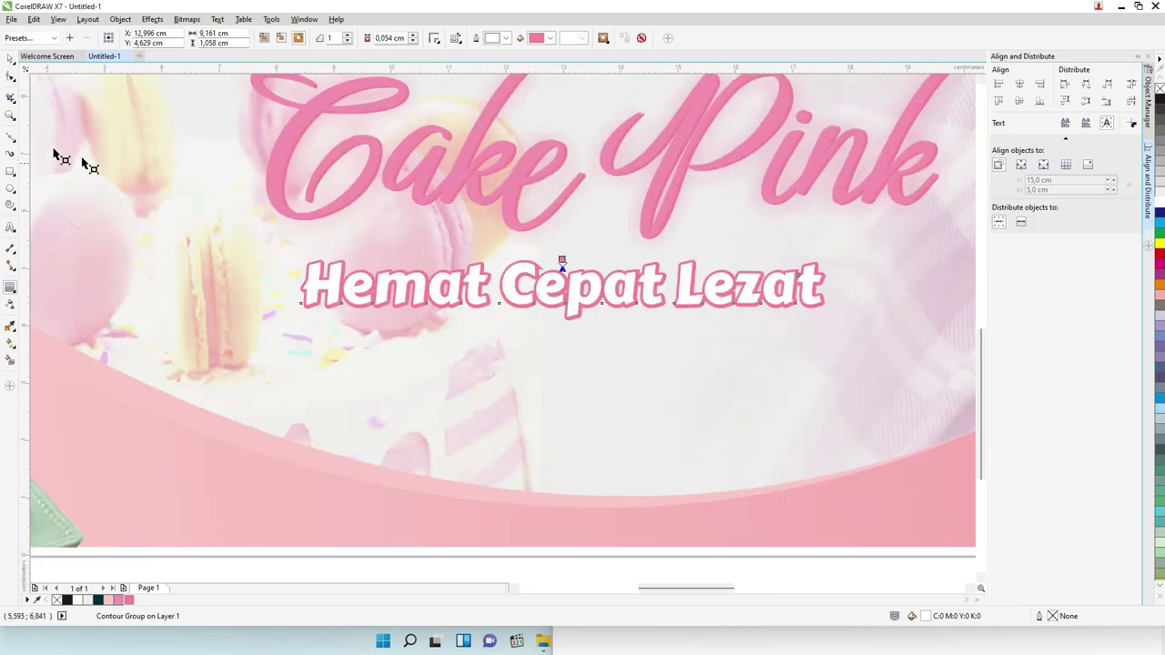
click(11, 58)
Move the duplicated paragraph text frame to just below the banner, at about X 14.18, Y -2.75 cm
scroll(305, 214, down, 2)
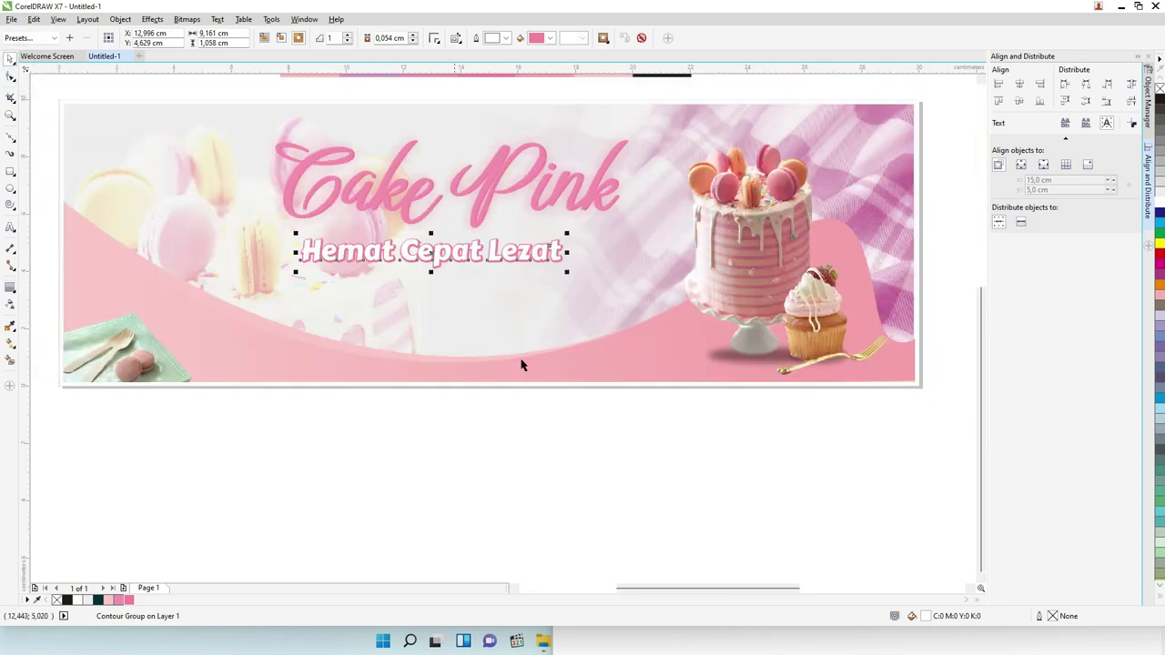
click(604, 424)
scroll(614, 309, down, 1)
drag(887, 328, 410, 389)
Delete the "Cake Pink" and "Hemat Cepat Lezat" lines from the paragraph text below the banner
scroll(410, 390, up, 2)
double_click(409, 375)
drag(489, 361, 344, 337)
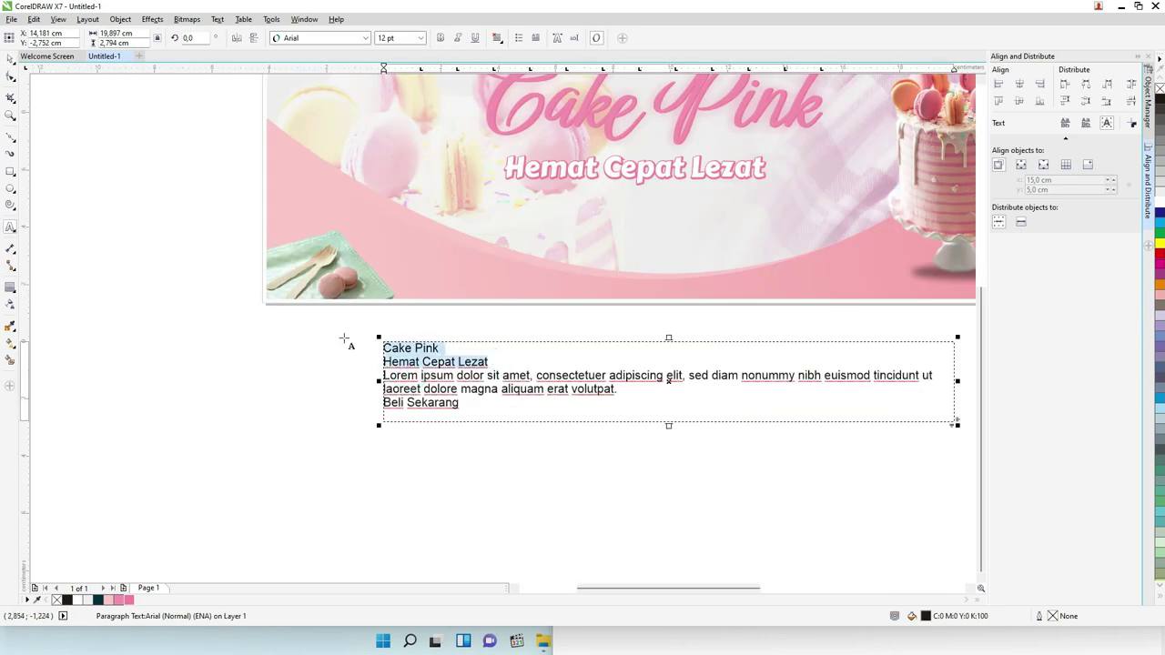
key(Delete)
key(Delete)
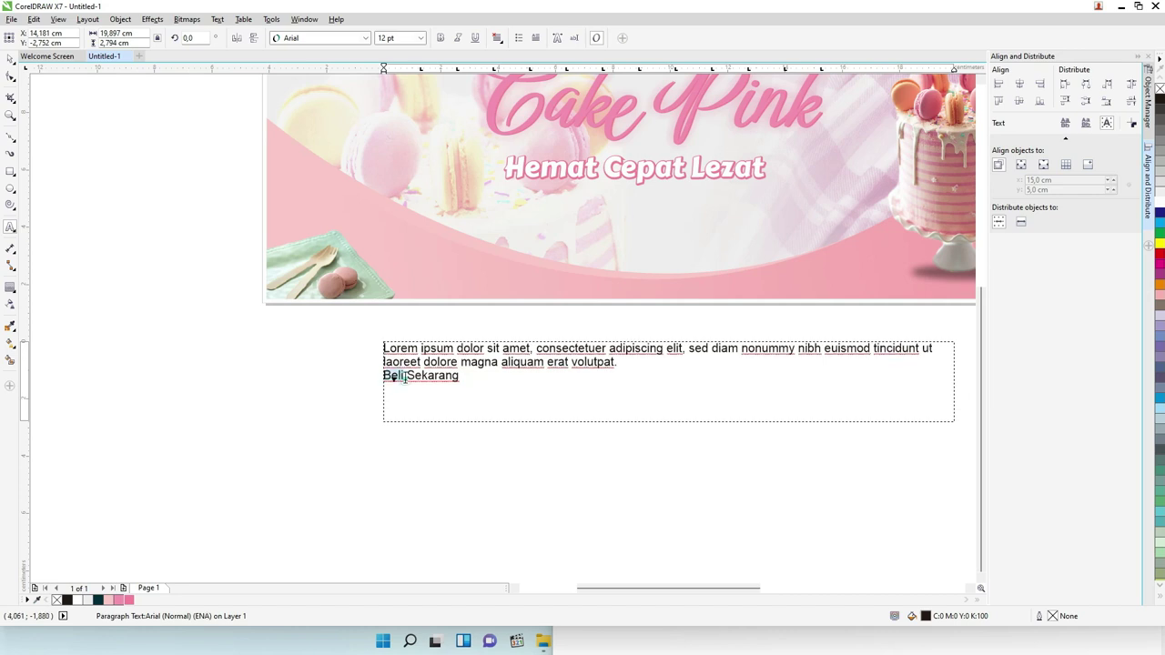
Delete the "Beli Sekarang" line from the paragraph text below the banner and shorten its frame to about 1.35 cm high
drag(462, 375, 317, 374)
key(Delete)
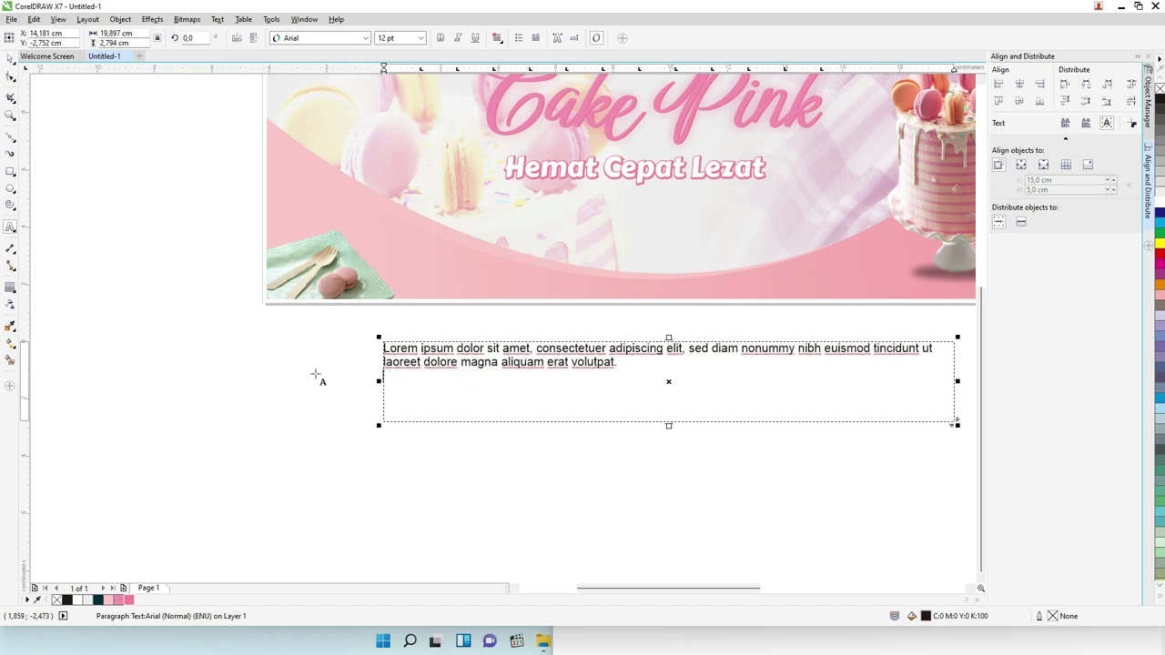
click(10, 59)
drag(669, 425, 675, 385)
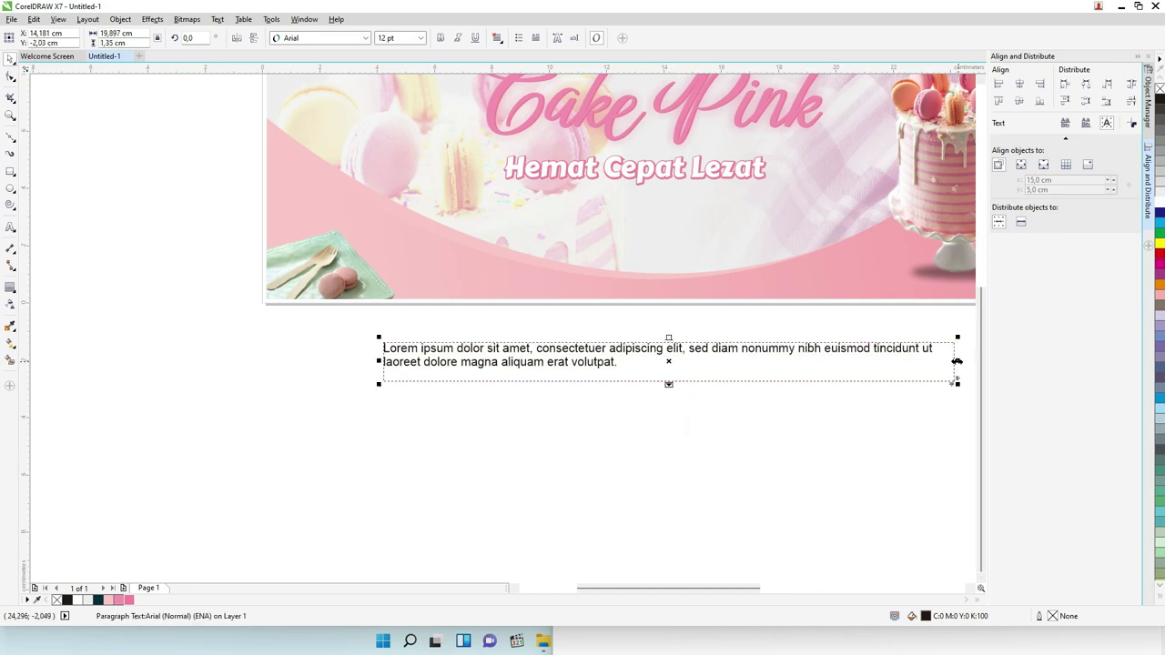
Narrow the paragraph frame to about 15.09 cm and move it onto the banner just below the "Hemat Cepat Lezat" tagline
drag(957, 362, 819, 362)
drag(506, 344, 618, 177)
scroll(618, 177, down, 2)
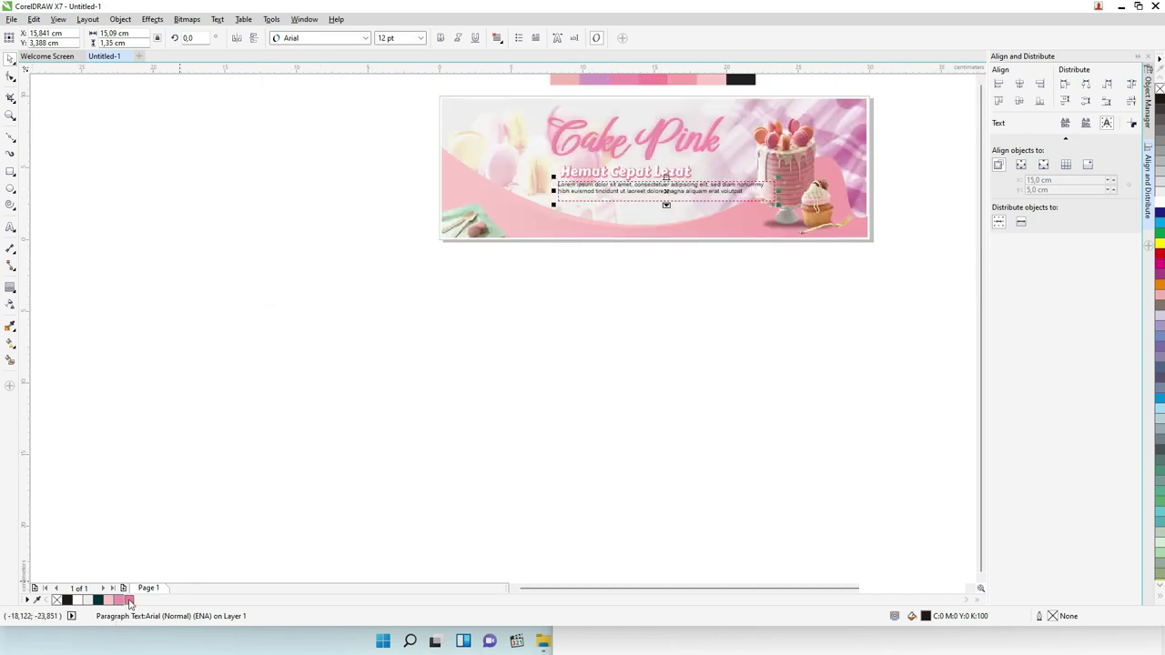
Fill the paragraph text with the pink #F38099 from the document palette
click(129, 601)
key(z)
drag(855, 261, 460, 33)
click(11, 59)
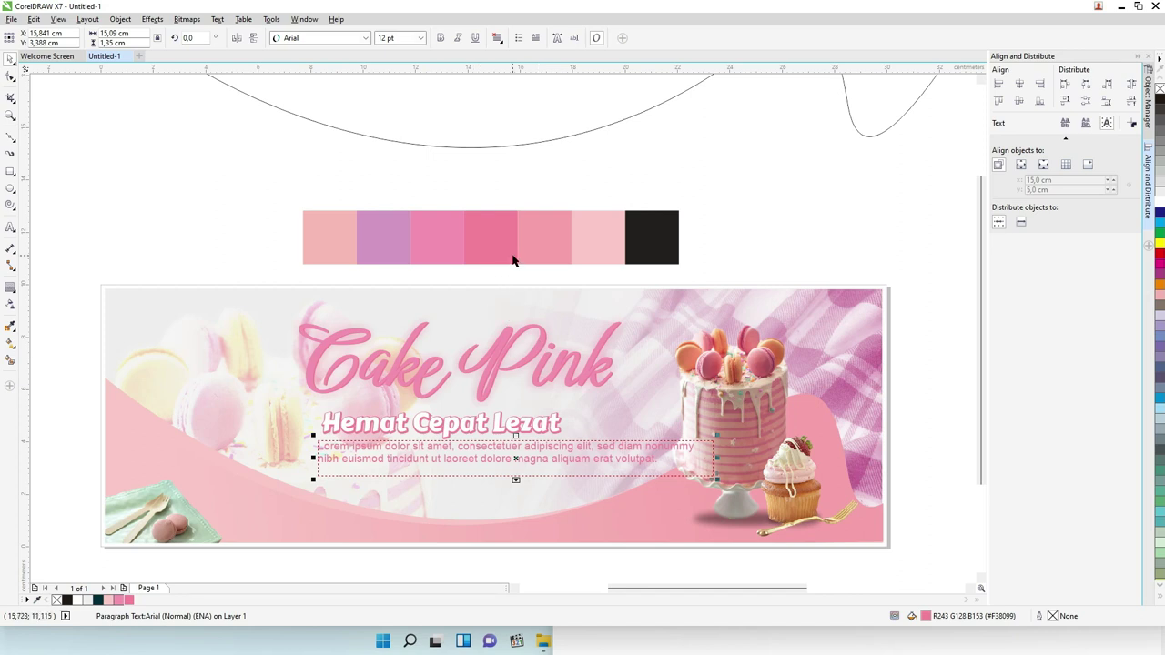
Narrow the paragraph frame to about 12.48 cm and set its font size to 10 pt
drag(714, 460, 648, 461)
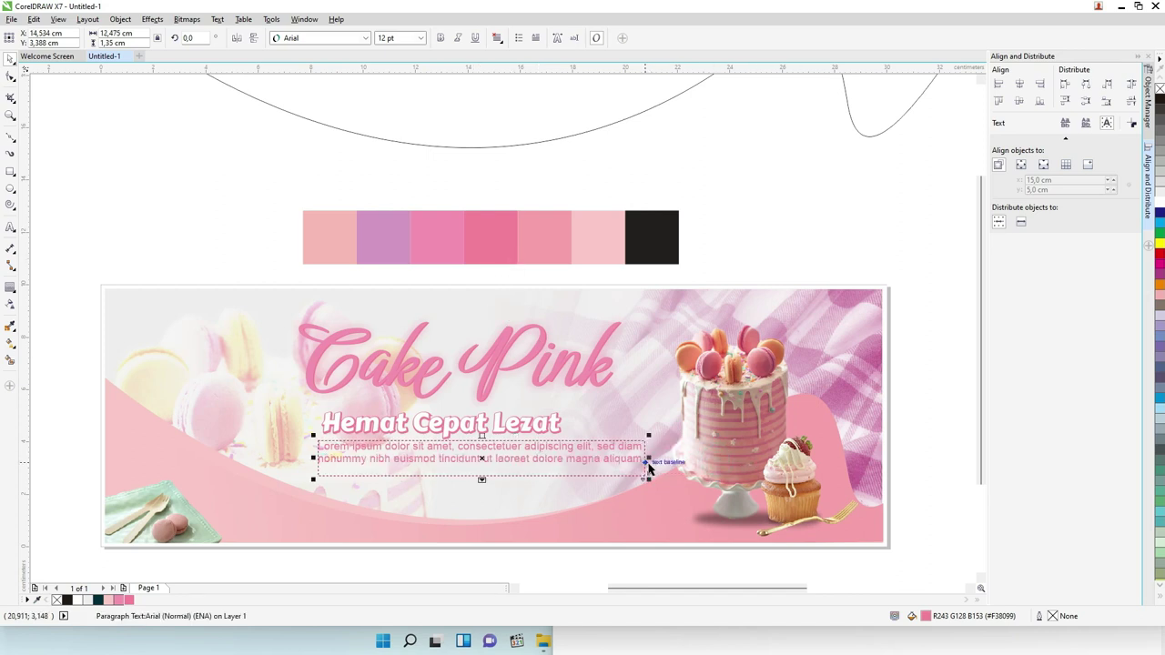
click(421, 38)
click(391, 92)
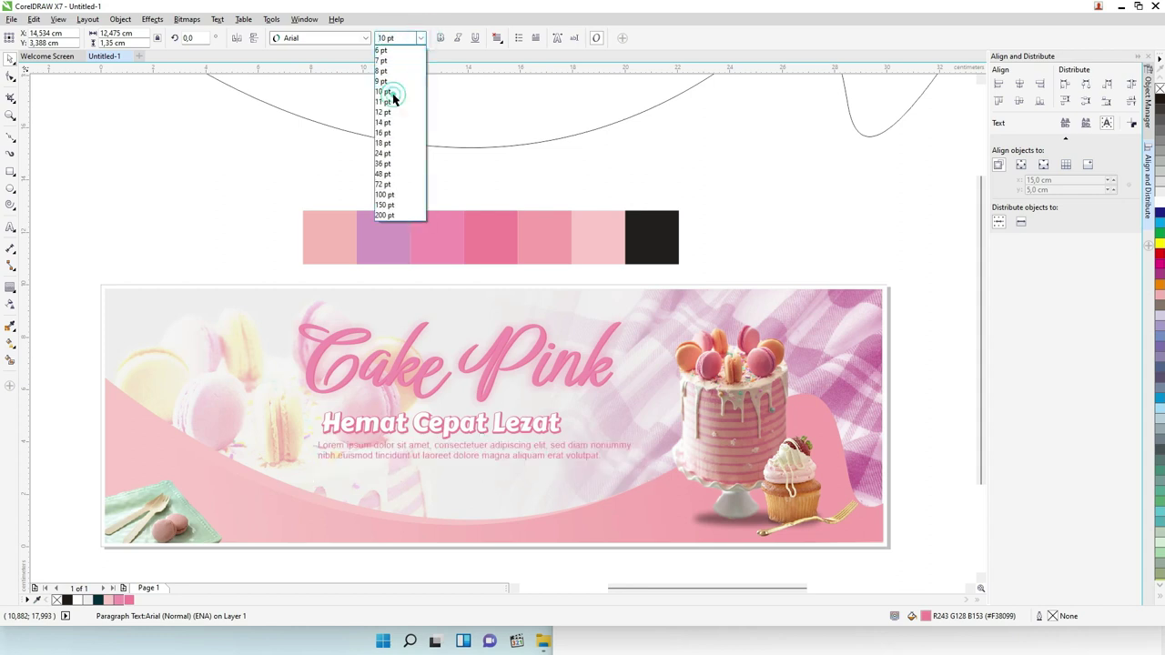
Change the paragraph text's fill to the darker pink #E04365 and make it bold
double_click(926, 617)
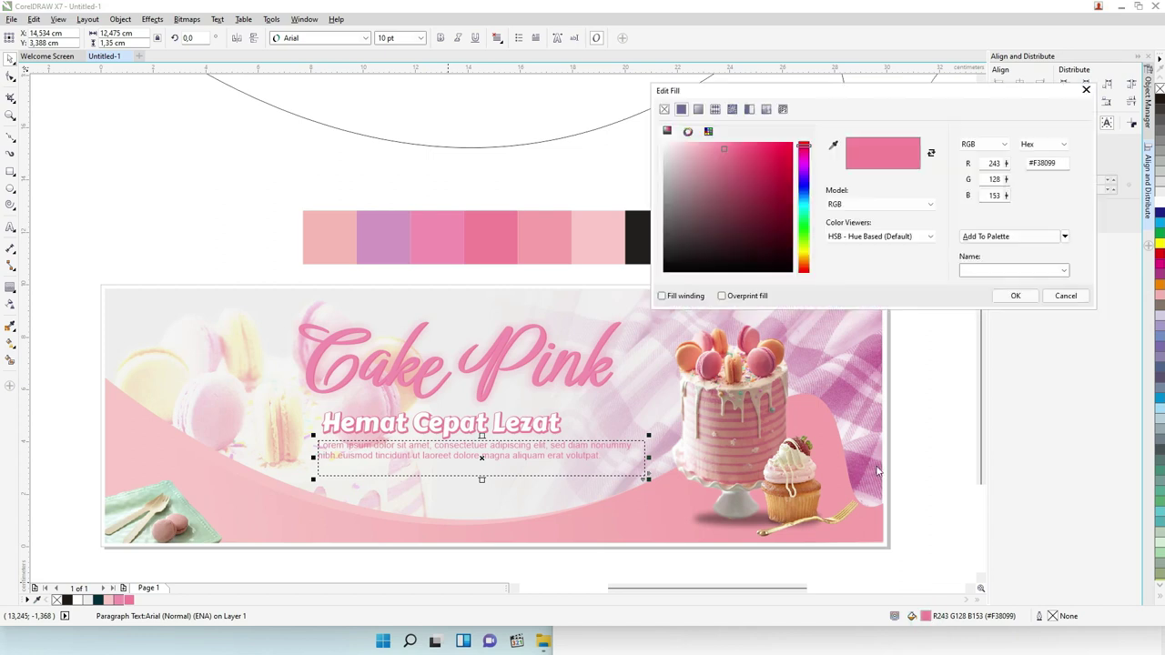
drag(733, 149, 754, 157)
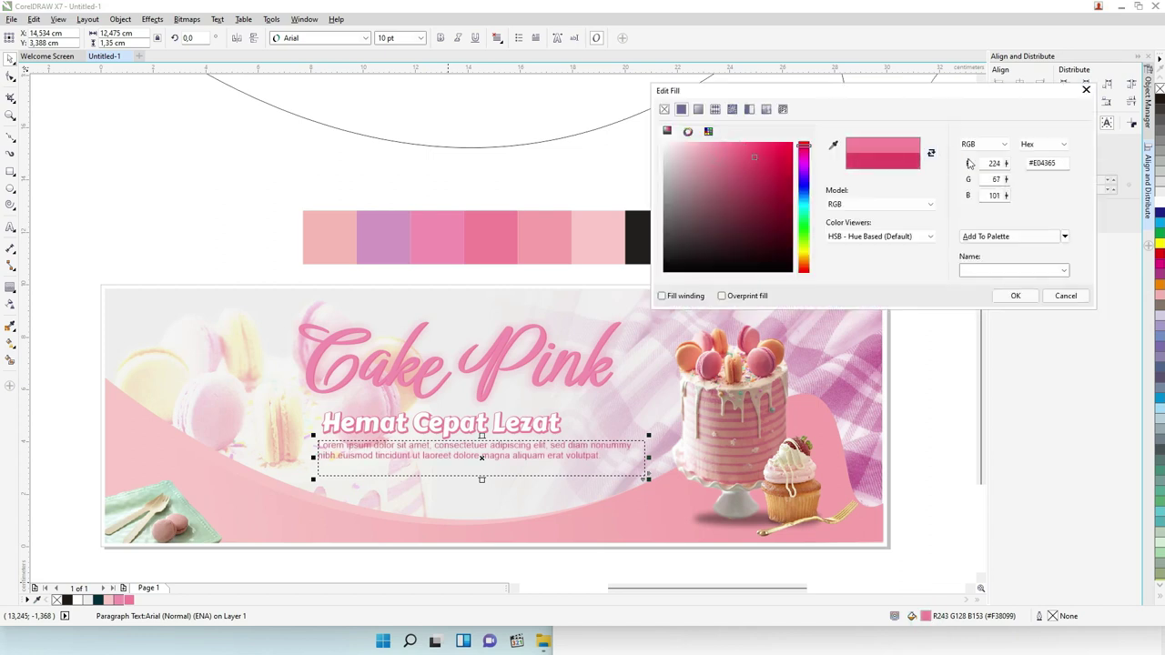
click(1010, 295)
click(439, 37)
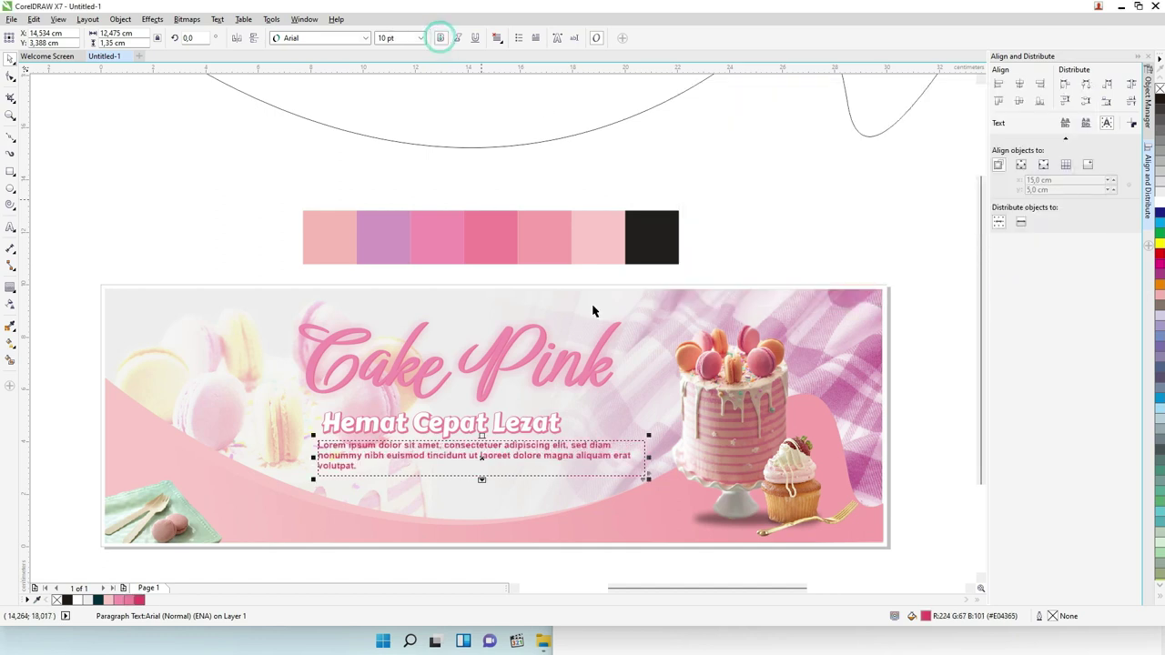
Narrow the paragraph frame to about 10.14 cm and cut the text so that it ends with "sed diam nonummy nibh."
drag(648, 457, 586, 459)
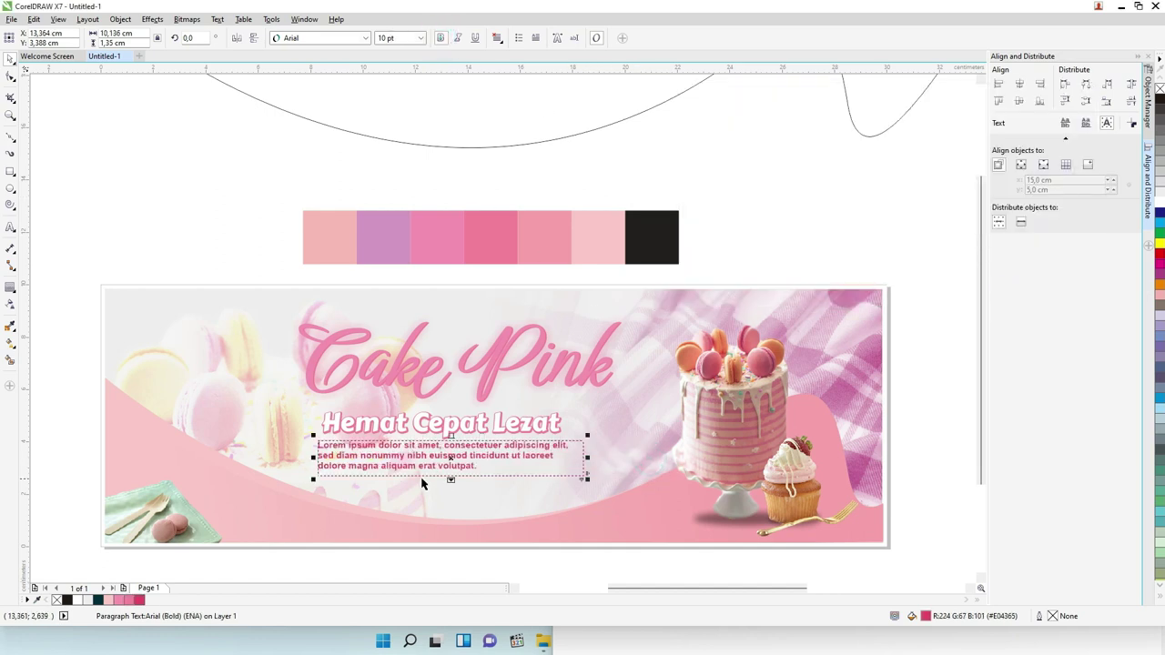
scroll(422, 483, up, 2)
double_click(602, 424)
drag(551, 450, 182, 454)
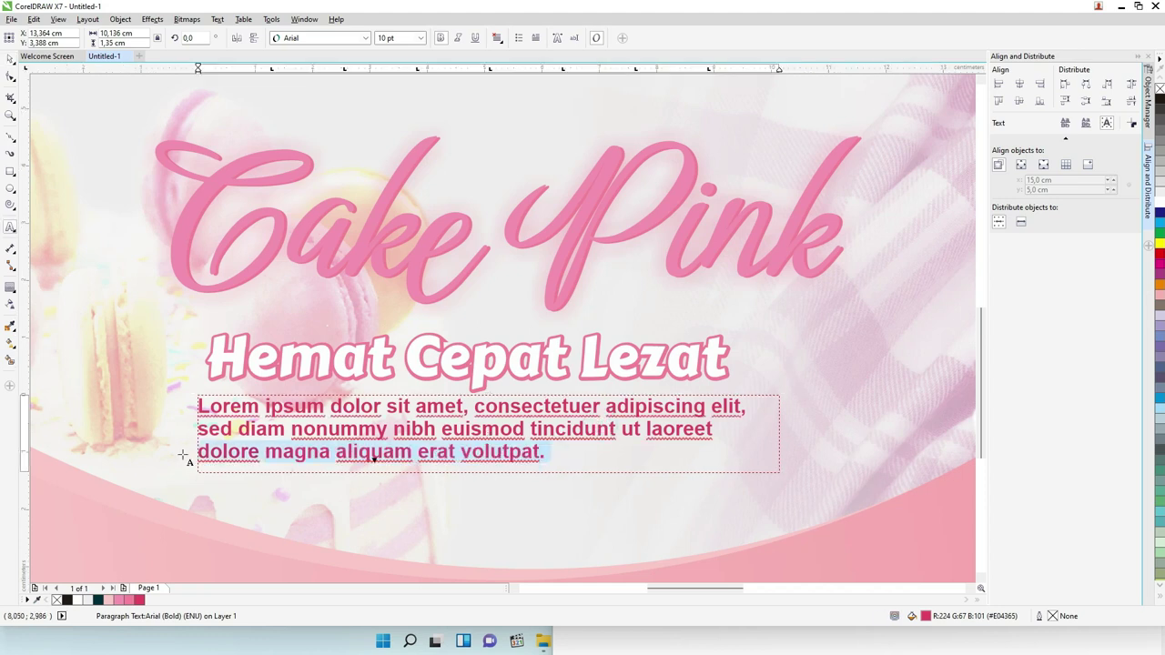
key(BackSpace)
shift+click(440, 429)
key(BackSpace)
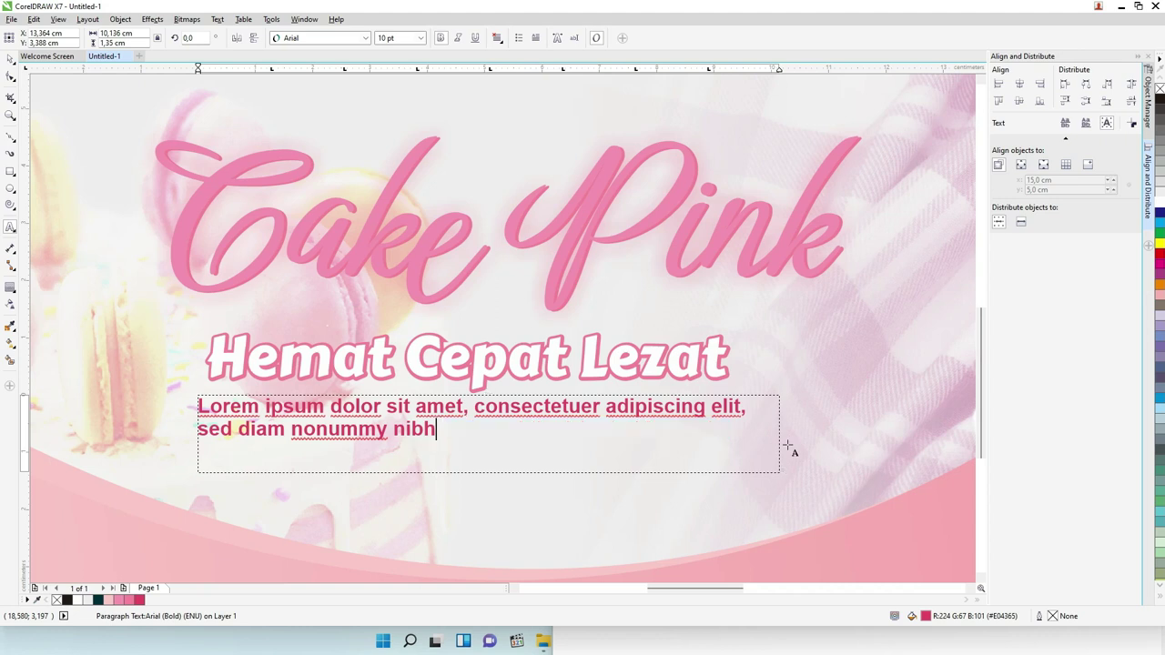
key(Escape)
click(10, 59)
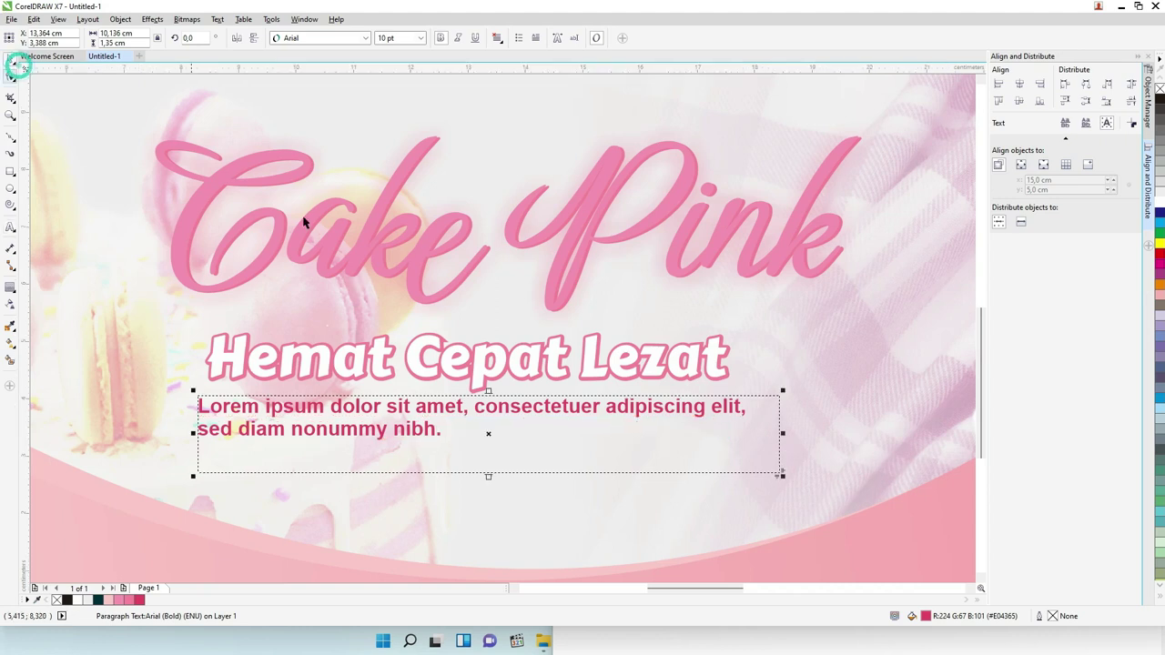
Move the tagline, paragraph and title texts together slightly upward on the banner
scroll(473, 239, down, 3)
drag(380, 186, 609, 307)
drag(570, 246, 570, 238)
Draw a button rectangle of about 3.68 x 0.80 cm below the paragraph text on the banner
click(10, 172)
scroll(410, 333, up, 2)
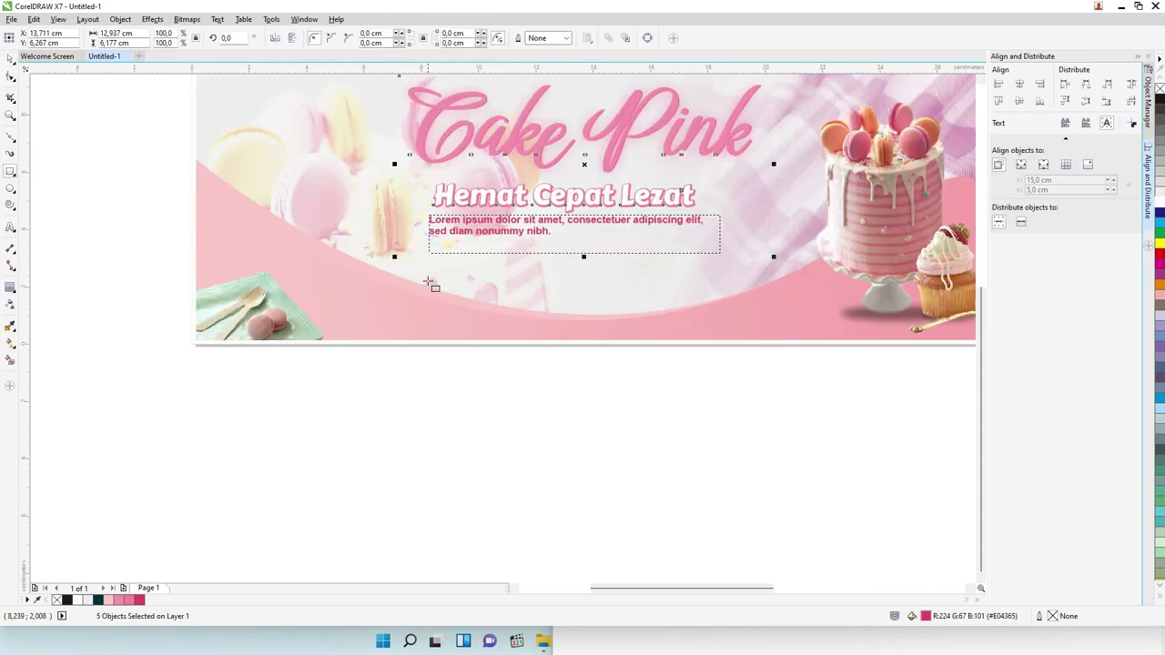
drag(434, 261, 543, 286)
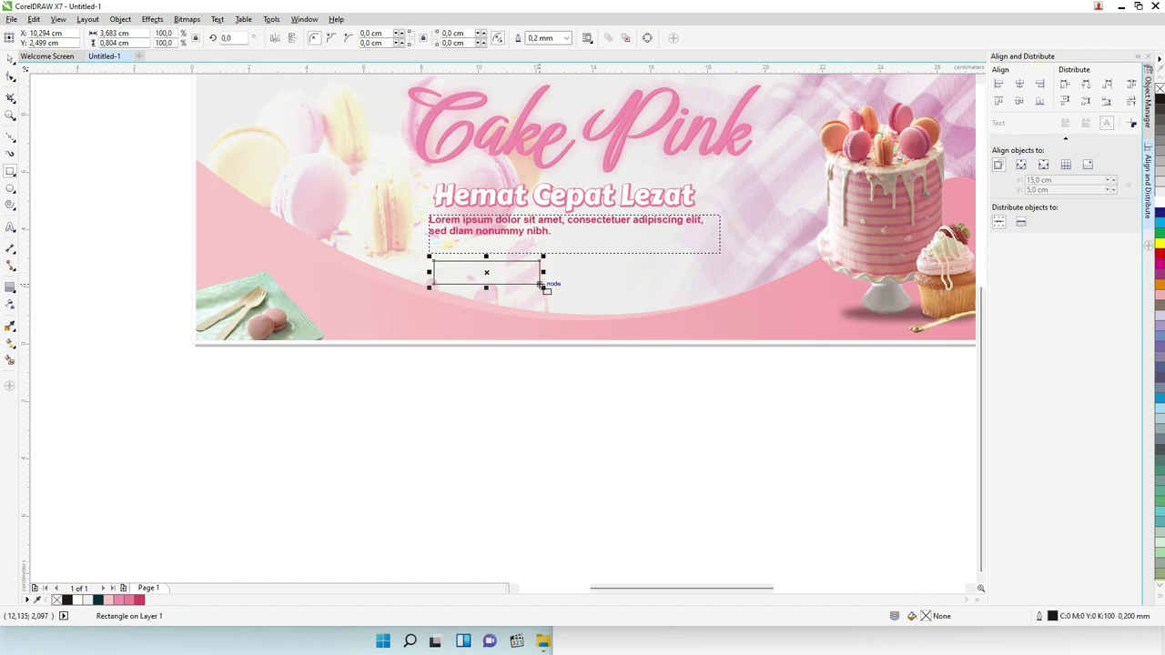
Fill the button rectangle with pink #F38099 and remove its outline
scroll(546, 284, down, 2)
click(129, 600)
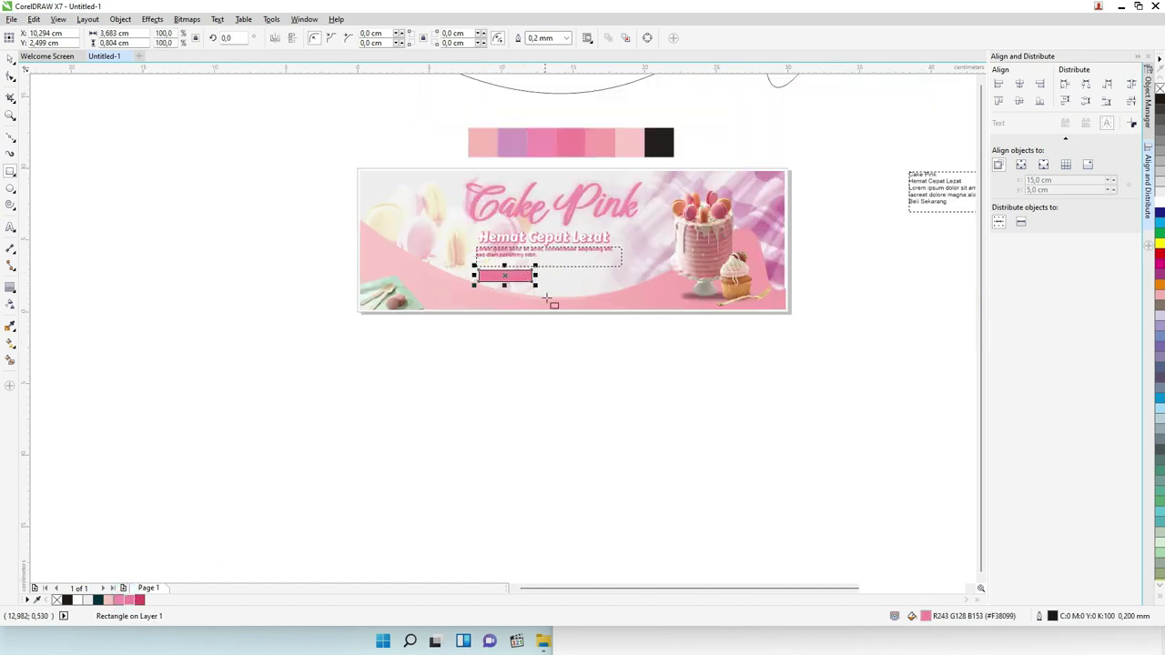
scroll(519, 277, up, 2)
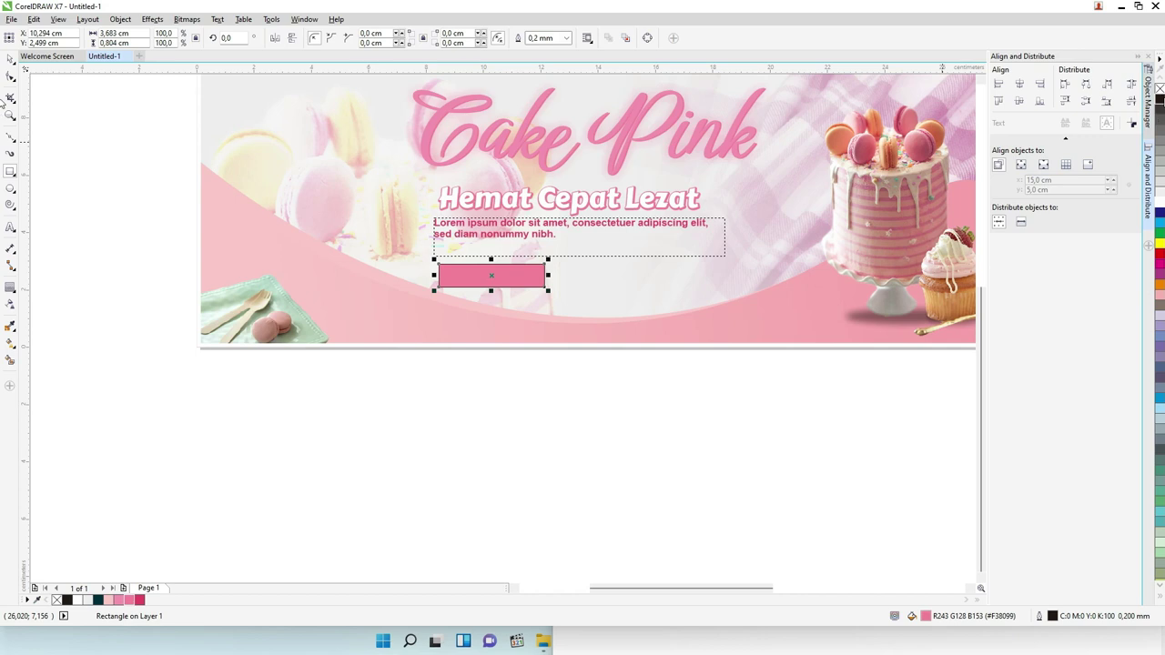
right_click(1159, 86)
Round the button rectangle's corners fully to a radius of about 0.402 cm
click(11, 77)
drag(439, 266, 452, 273)
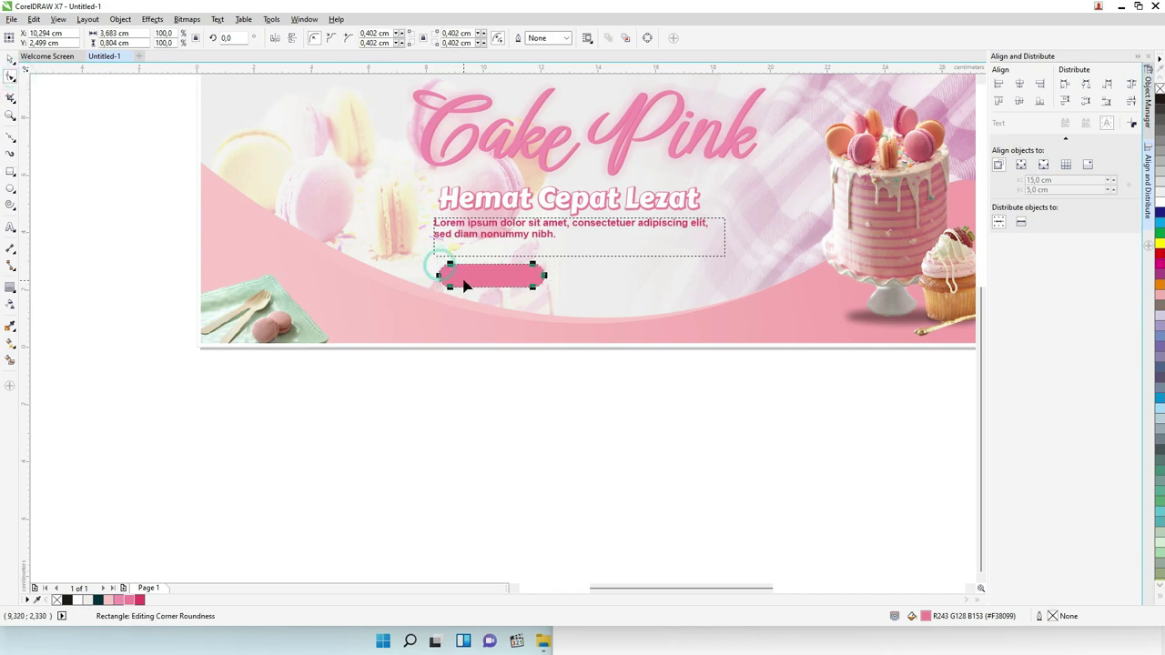
click(10, 58)
click(52, 104)
Copy the "Beli Sekarang" line from the text frame beside the banner and paste it as artistic text on the pink button
scroll(303, 253, down, 2)
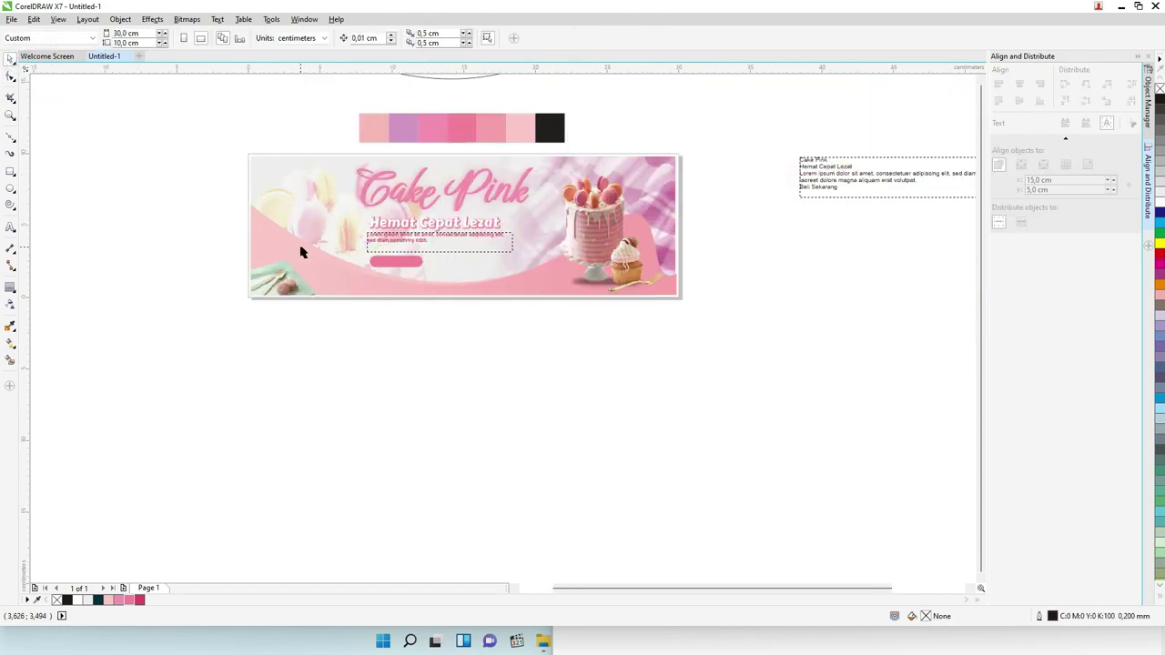
double_click(817, 187)
drag(838, 188, 751, 189)
key(ctrl+c)
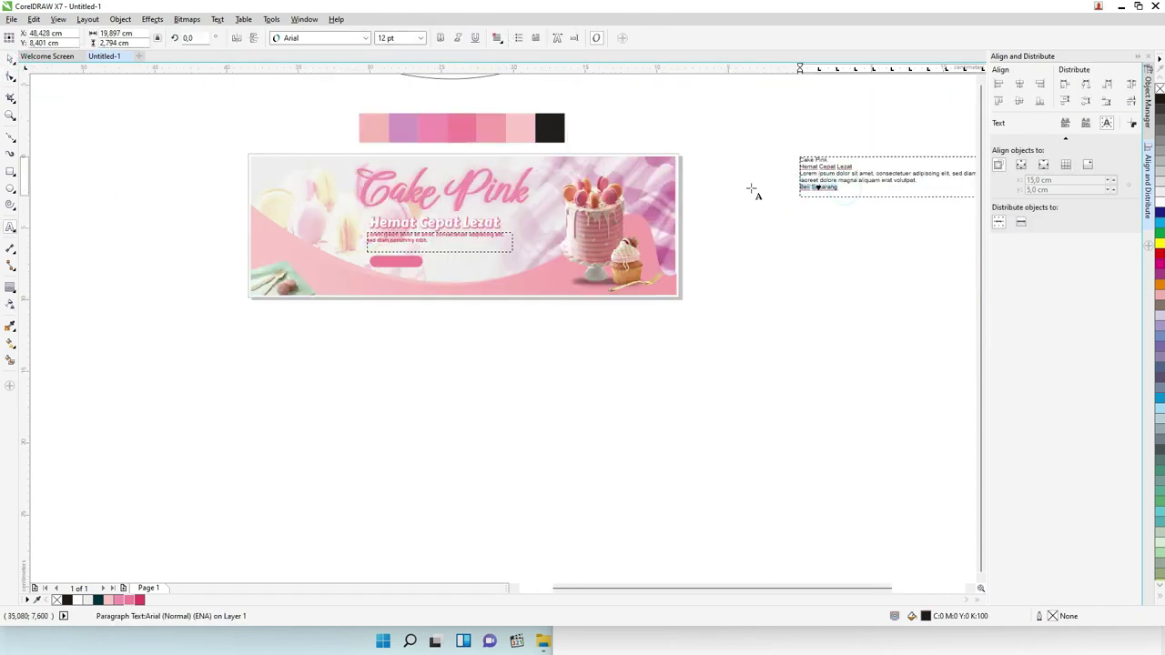
click(10, 58)
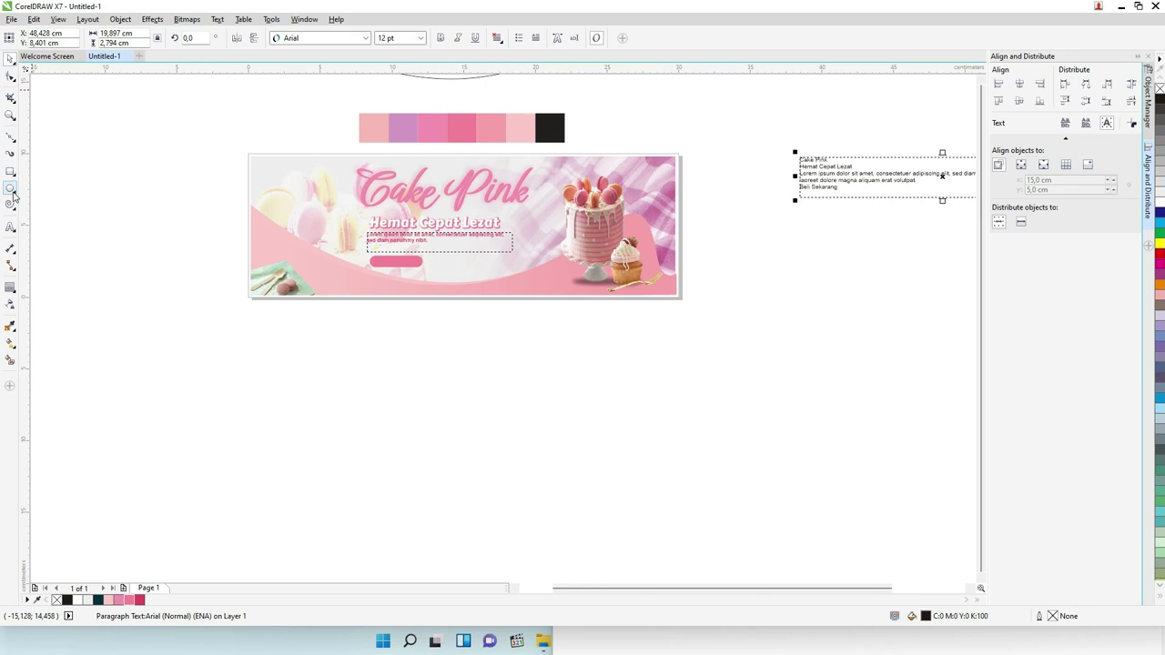
click(9, 228)
scroll(373, 265, up, 2)
click(393, 254)
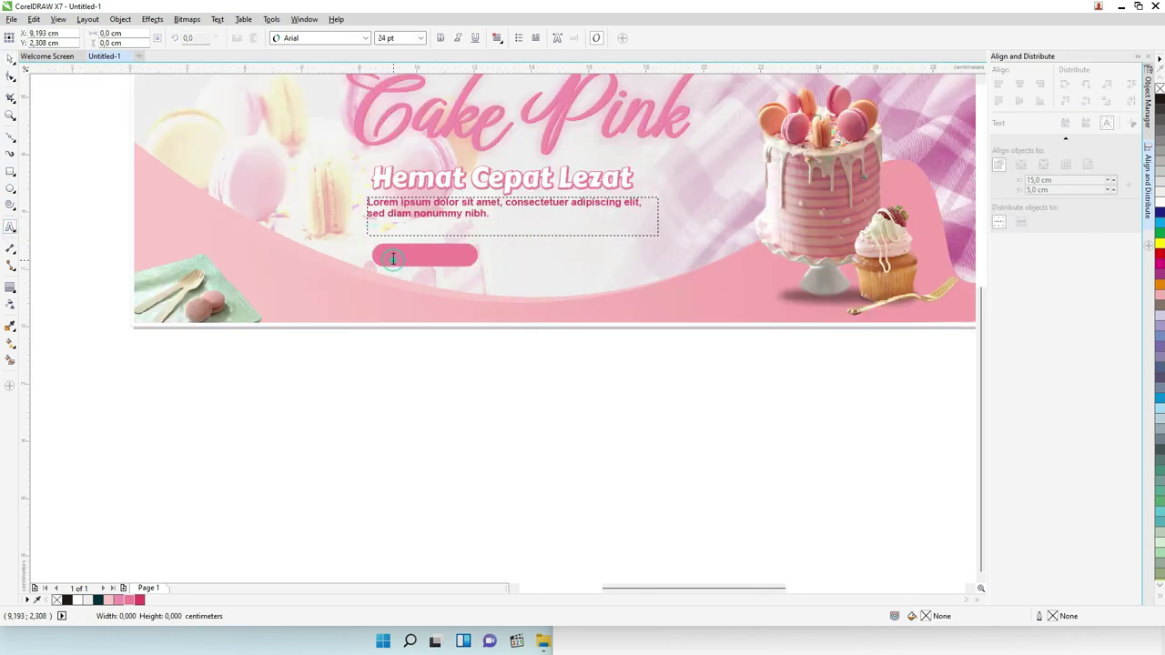
key(ctrl+v)
Make the "Beli Sekarang" text bold and white, and position it in the middle of the pink button
click(10, 58)
click(440, 38)
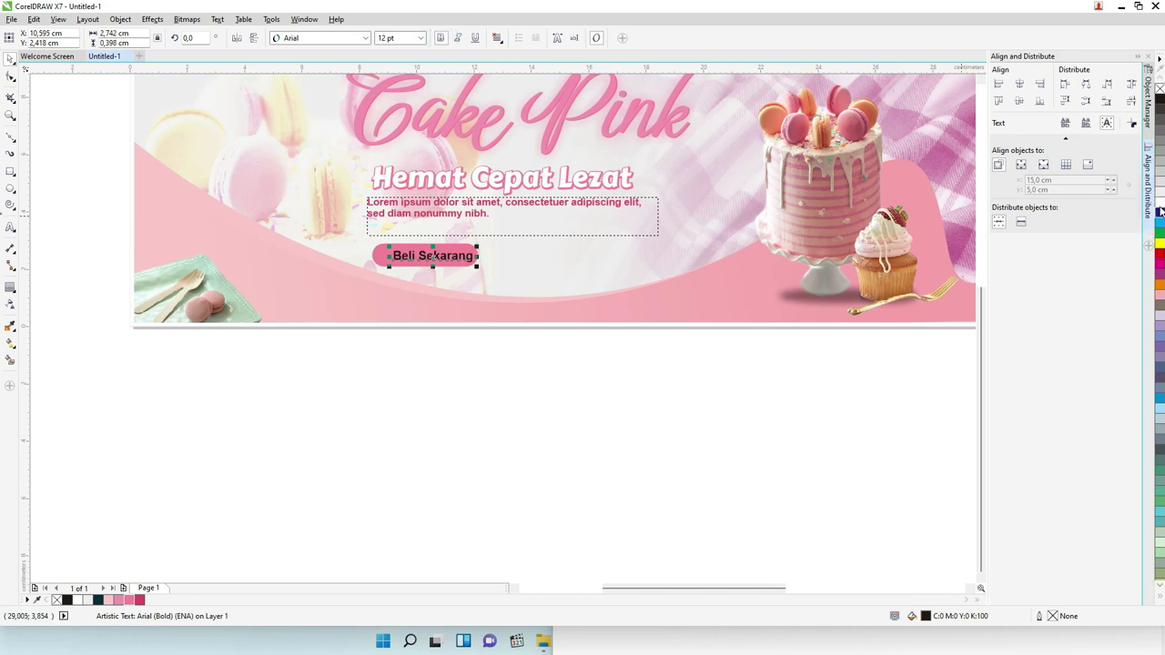
scroll(476, 310, up, 2)
drag(440, 188, 421, 187)
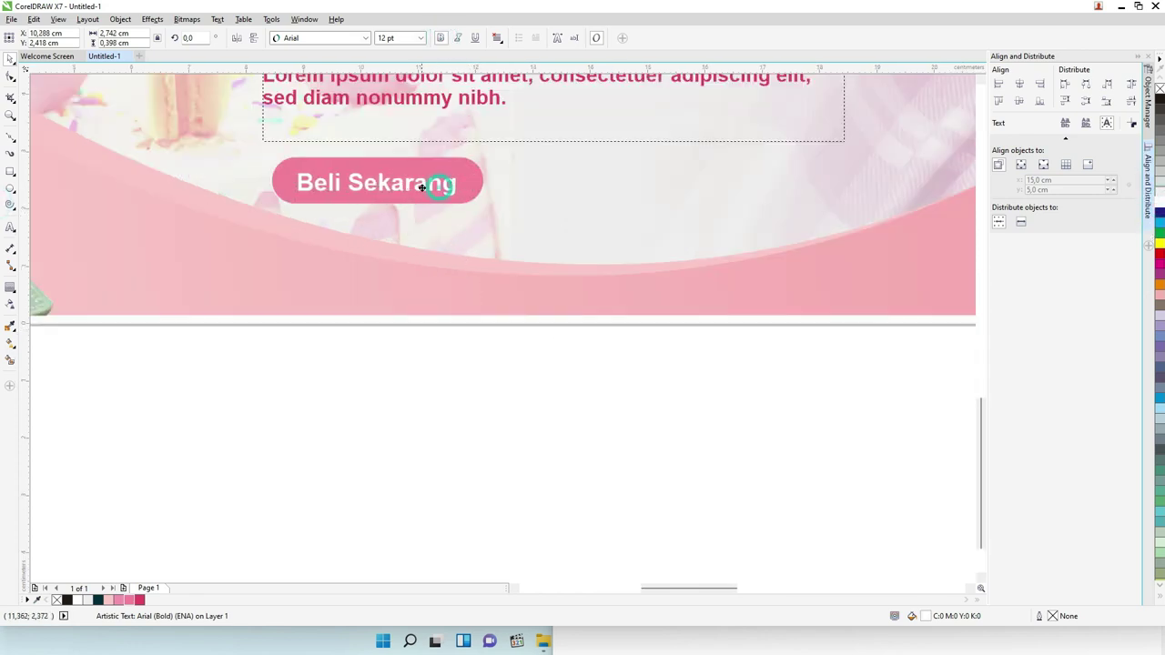
Move the "Beli Sekarang" button and its label together upward, closer to the paragraph text
scroll(374, 372, down, 5)
scroll(377, 344, up, 2)
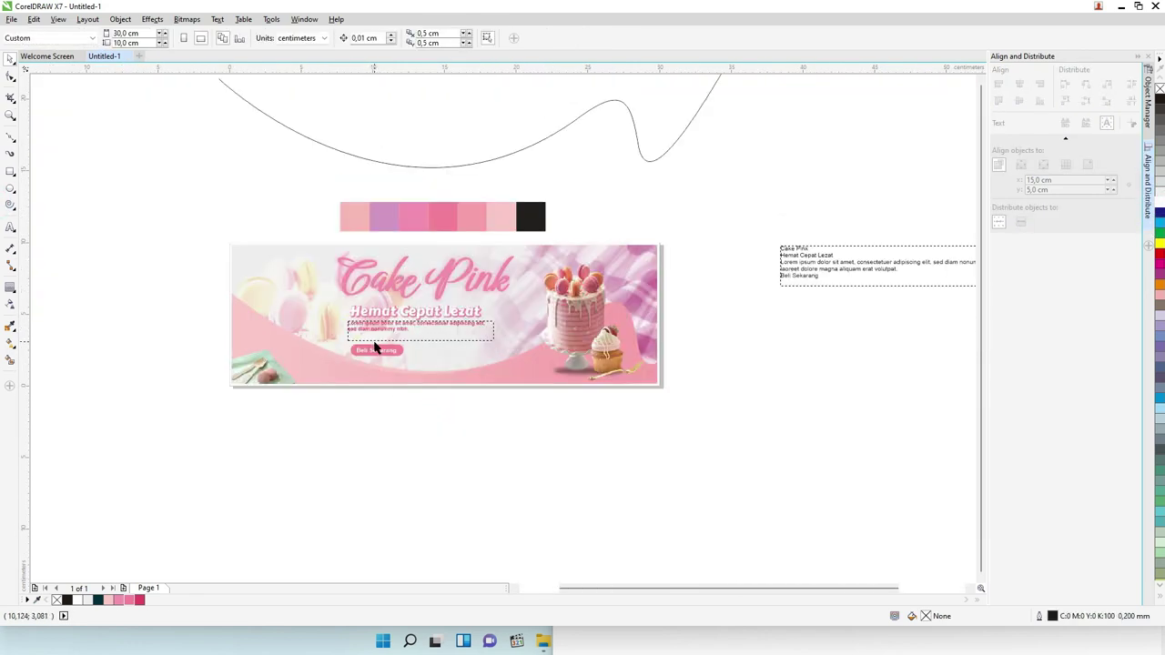
drag(379, 352, 377, 344)
drag(377, 343, 377, 349)
drag(445, 427, 340, 324)
scroll(394, 366, up, 2)
drag(384, 293, 382, 267)
click(516, 469)
scroll(380, 425, down, 3)
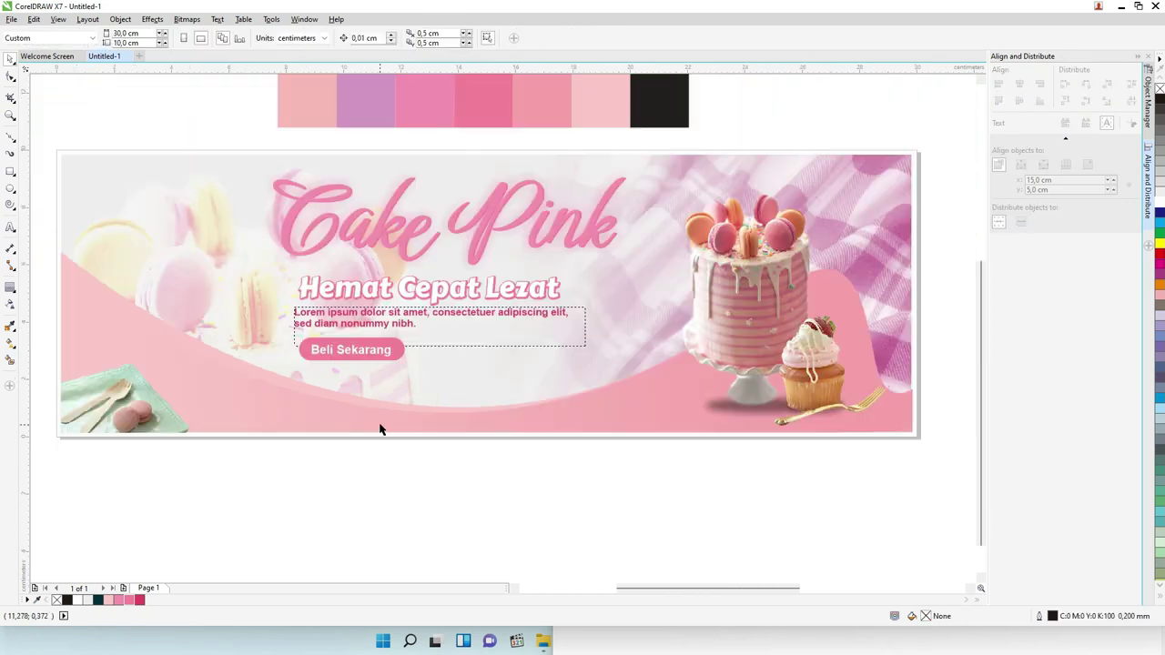
Draw a circle about 0.34 cm across near the banner's upper-right corner, filled white and without an outline
key(z)
drag(496, 246, 748, 363)
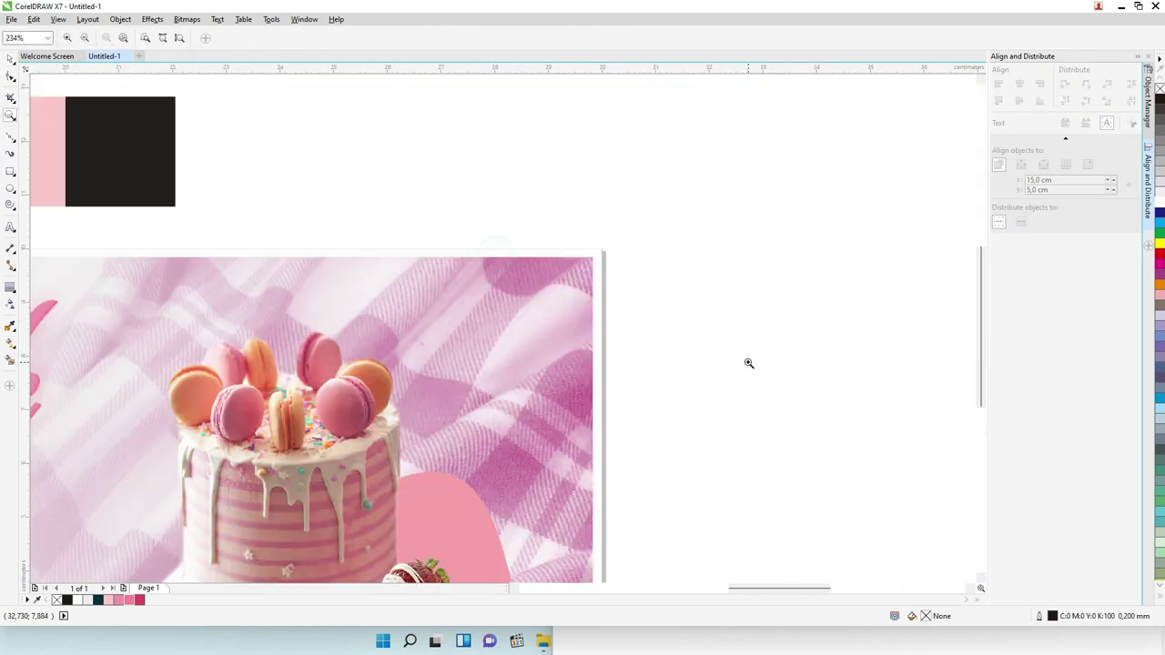
click(11, 189)
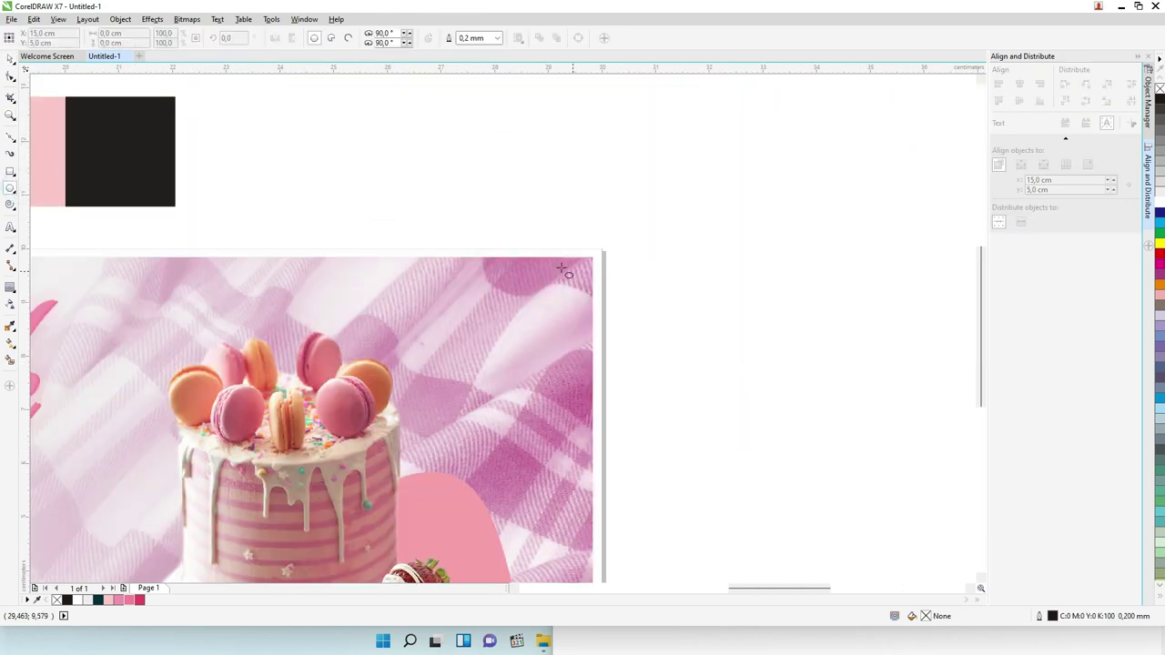
mouse_move(531, 271)
mouse_down()
mouse_move(546, 293)
mouse_move(538, 285)
mouse_up()
click(1159, 202)
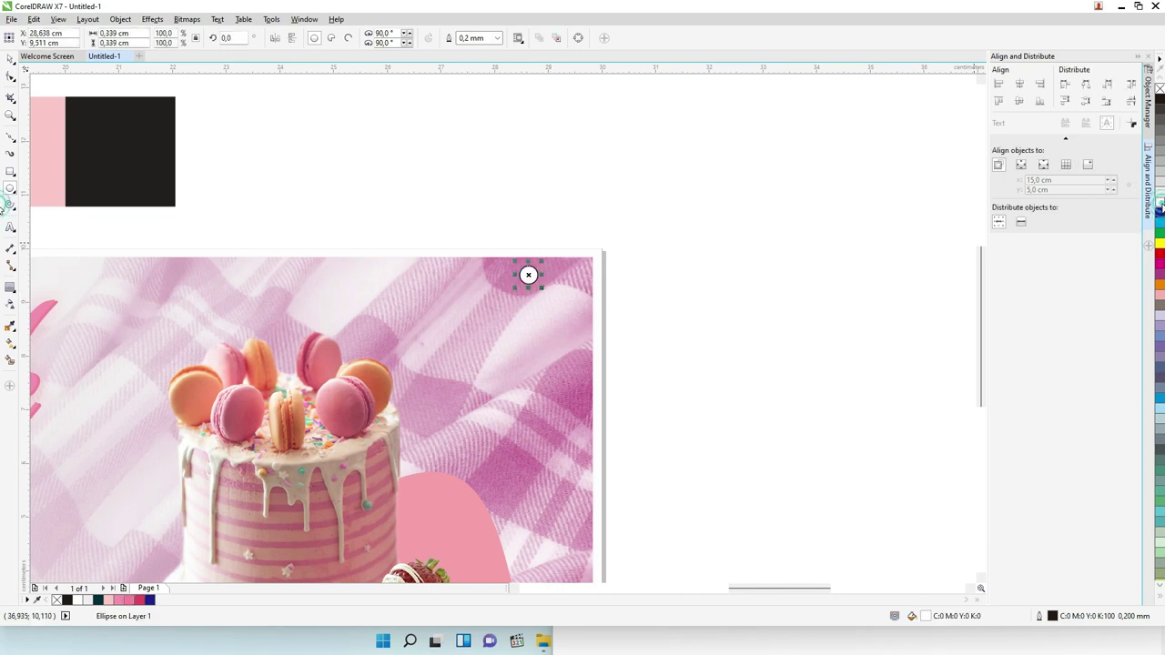
right_click(1158, 88)
click(566, 197)
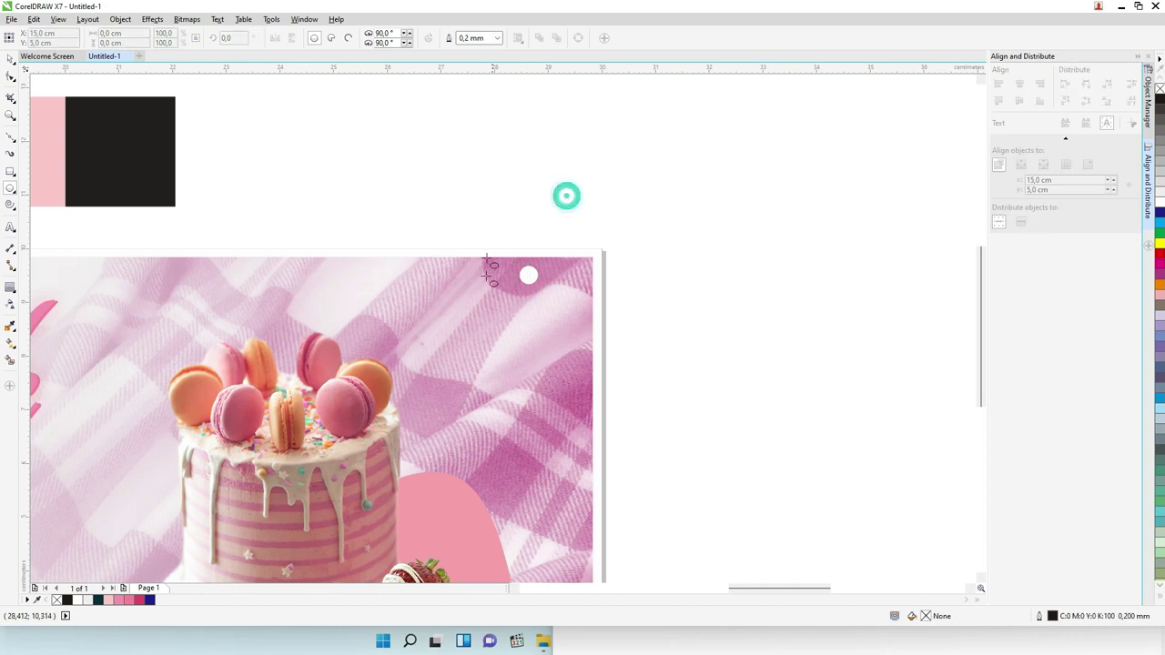
Duplicate the white circle about 0.51 cm to its left and repeat the duplication to form a row of three
scroll(486, 282, up, 2)
click(9, 60)
click(577, 264)
drag(577, 264, 525, 260)
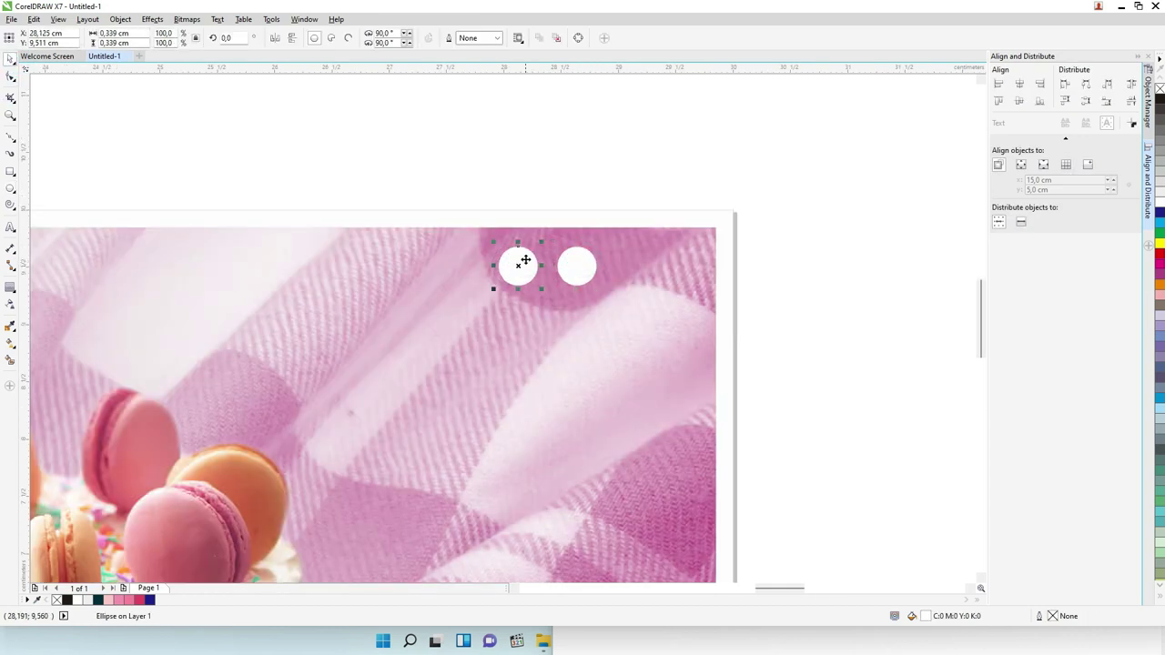
key(ctrl+r)
Move the row of three white circles together closer to the banner's right edge and slightly downward
drag(382, 182, 637, 324)
drag(587, 263, 637, 281)
click(585, 182)
scroll(662, 246, down, 5)
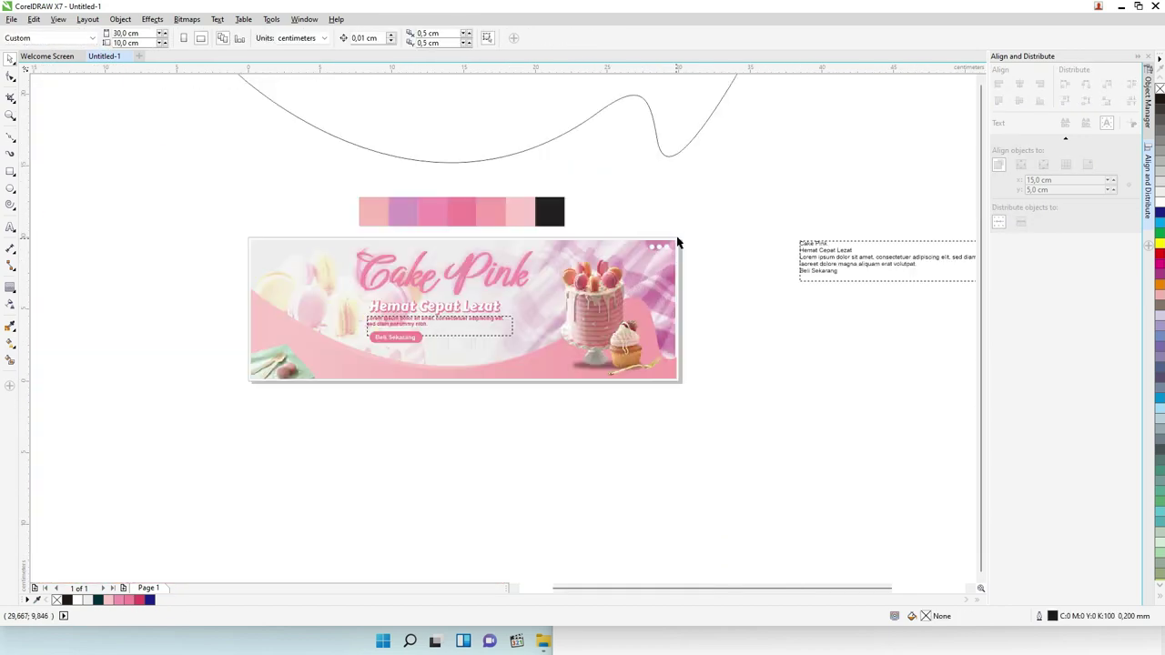
Draw a rectangle of about 5.59 x 1.48 cm overlapping the banner's upper-left corner
scroll(263, 229, up, 2)
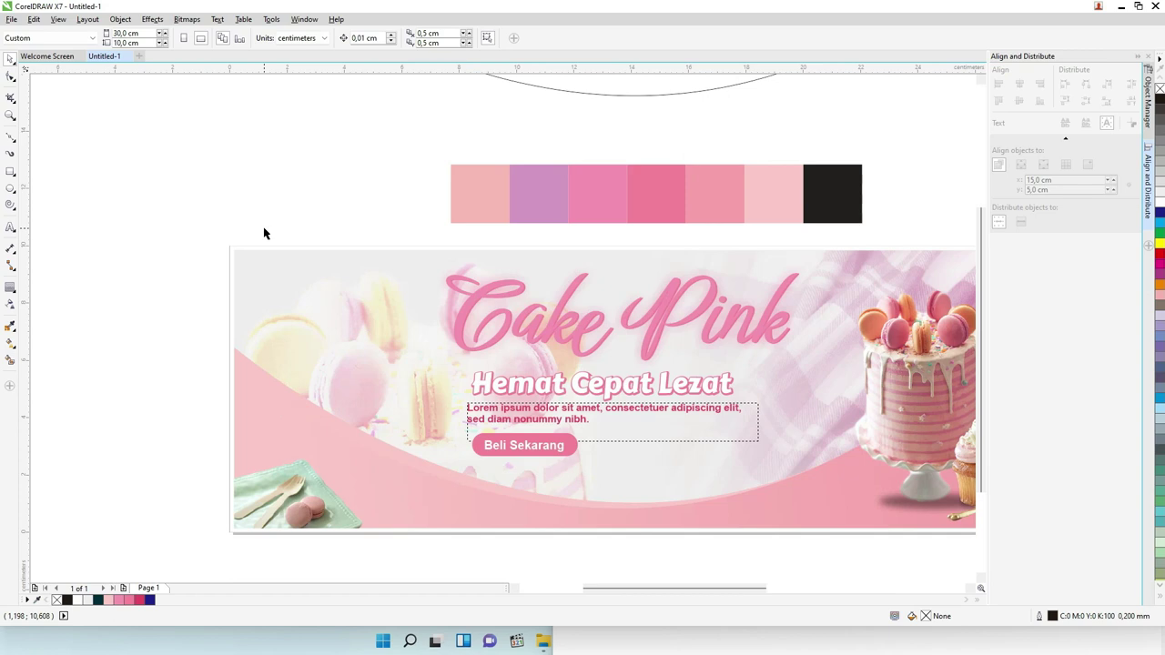
click(10, 171)
drag(216, 239, 375, 282)
scroll(369, 286, up, 2)
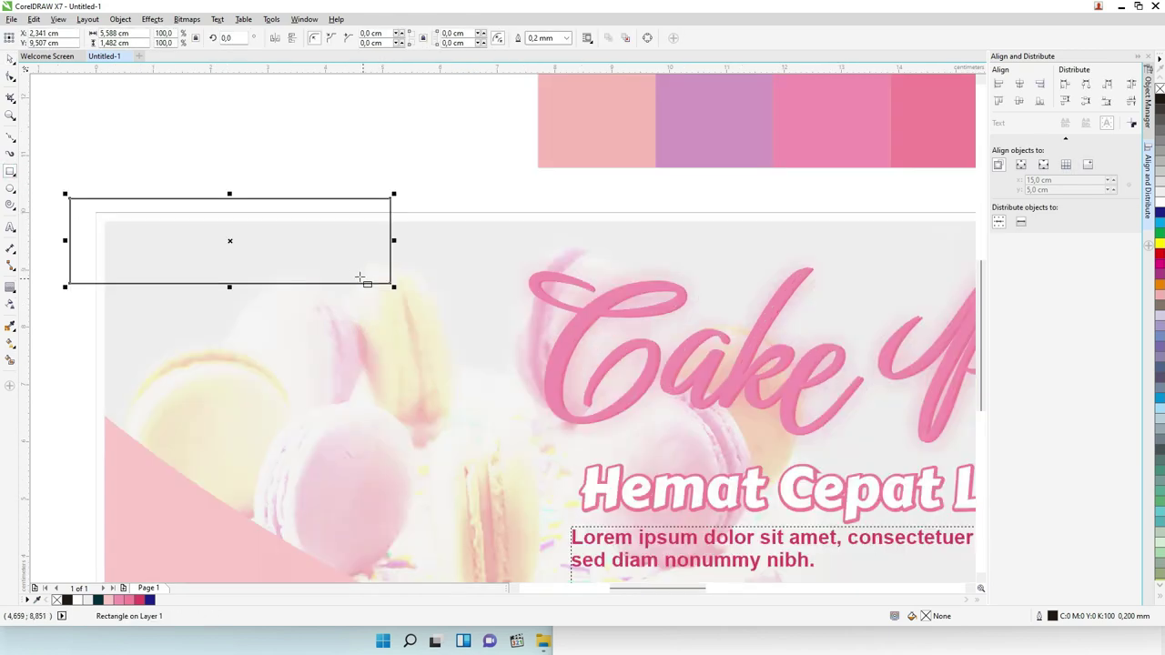
scroll(364, 287, down, 2)
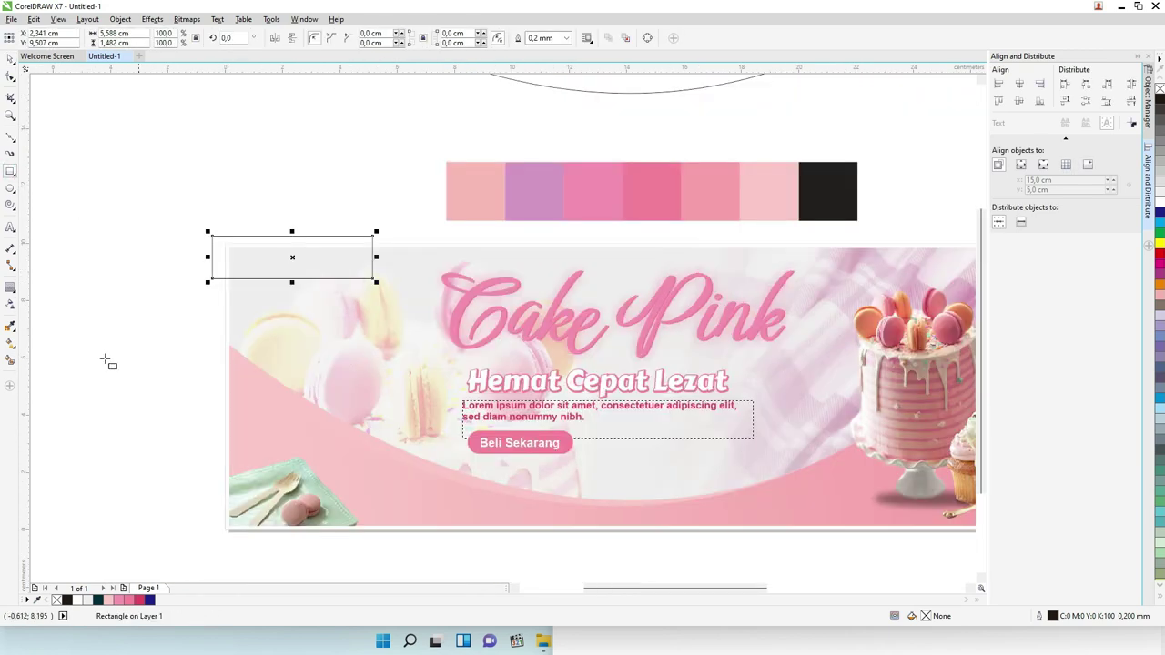
Fill the upper-left rectangle with the fountain fill copied from the banner's pink wave and remove its outline
click(9, 345)
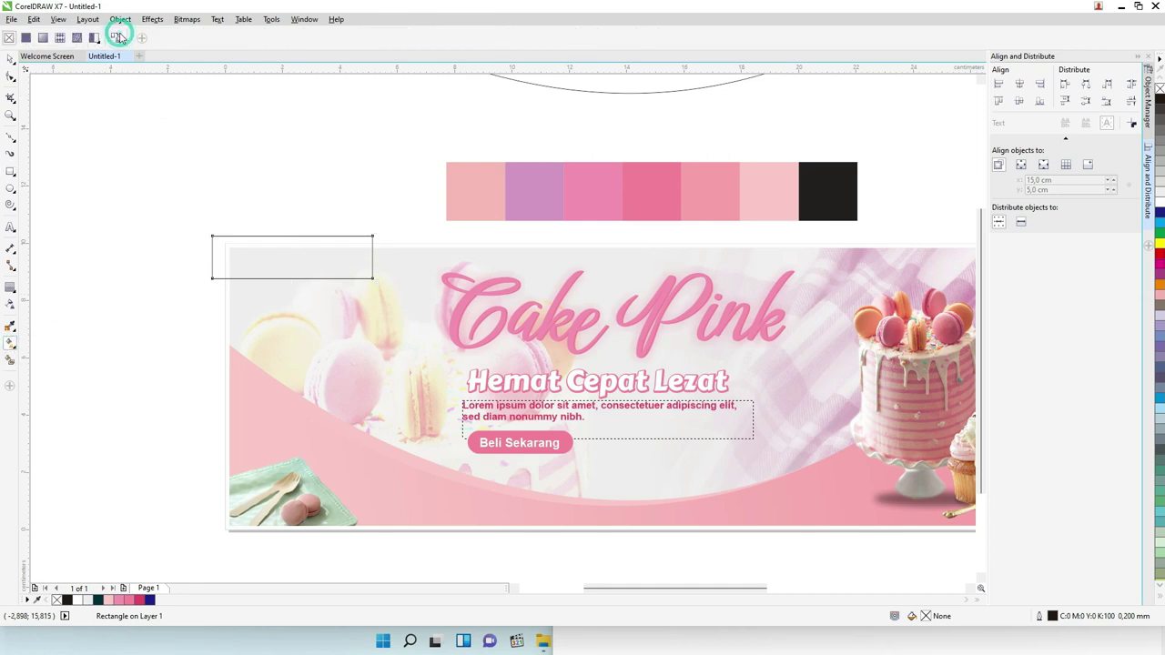
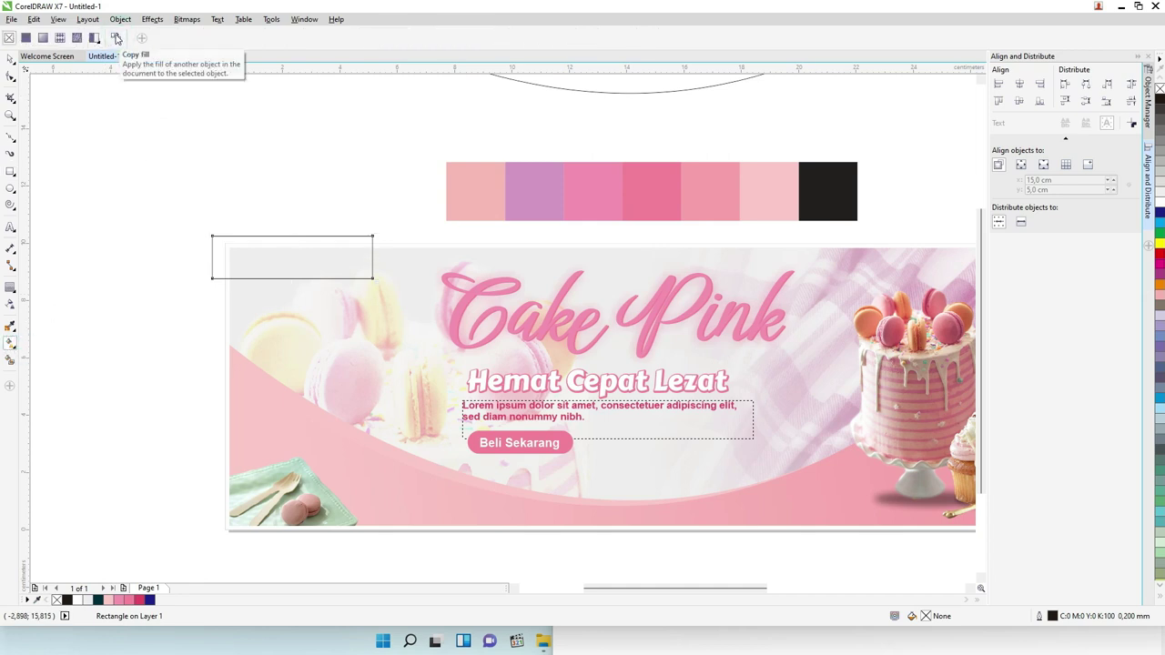
click(115, 38)
click(480, 508)
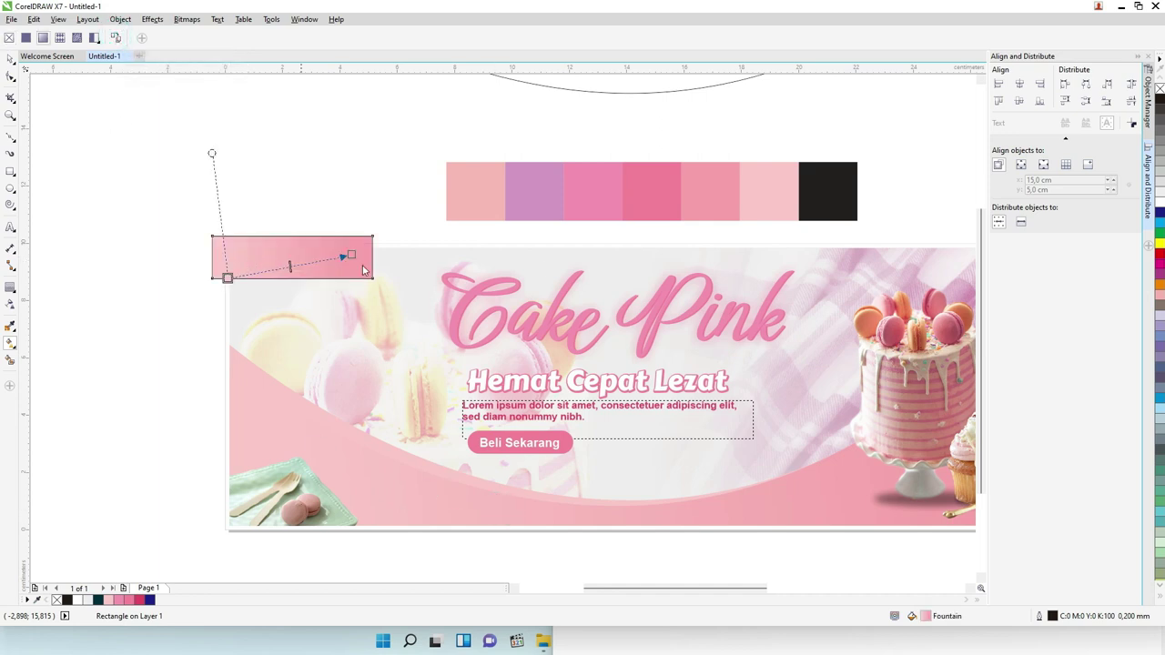
right_click(1159, 88)
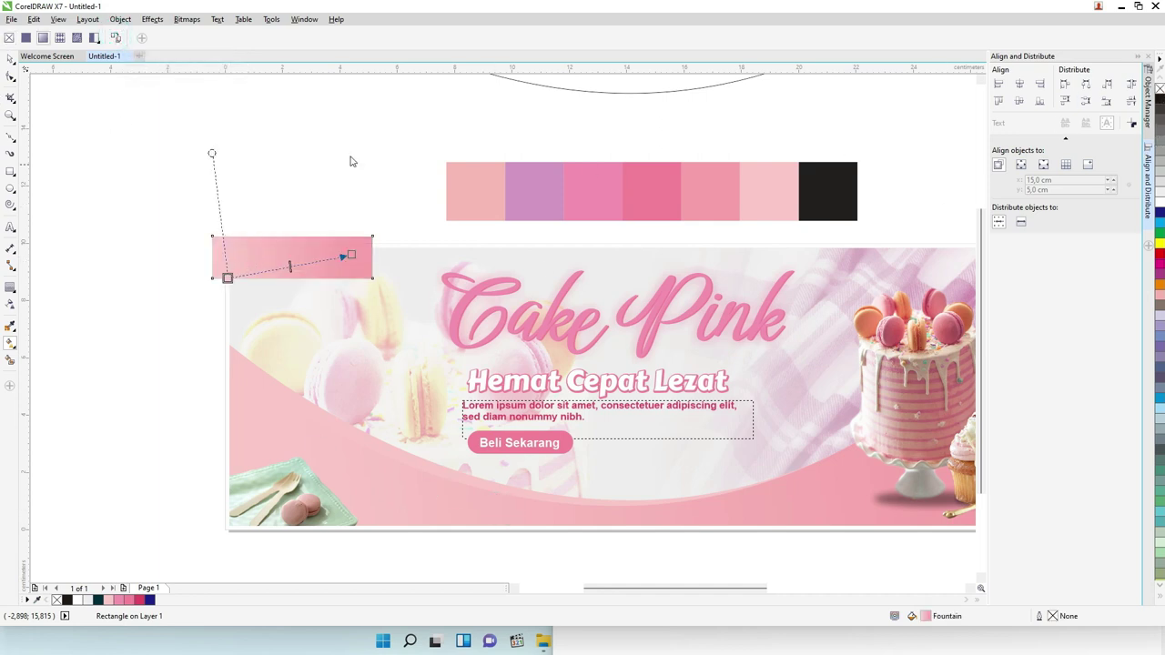
Round only the lower-right corner of the pink rectangle to a radius of about 0.74 cm
click(10, 76)
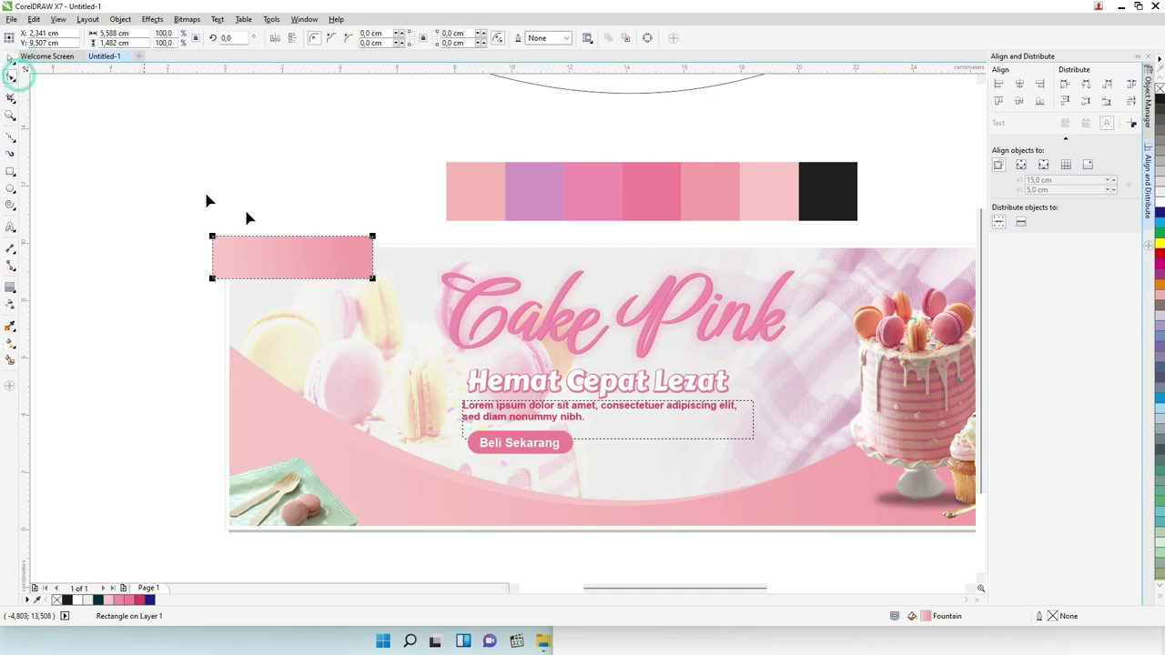
click(372, 279)
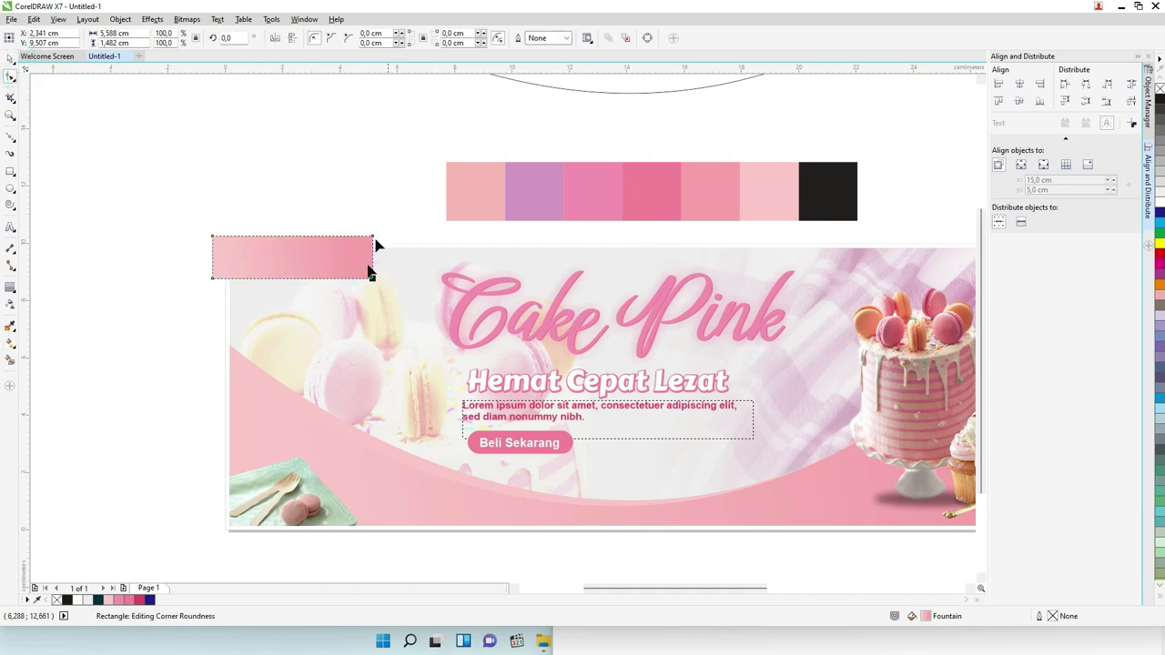
drag(371, 277, 341, 248)
key(space)
click(248, 105)
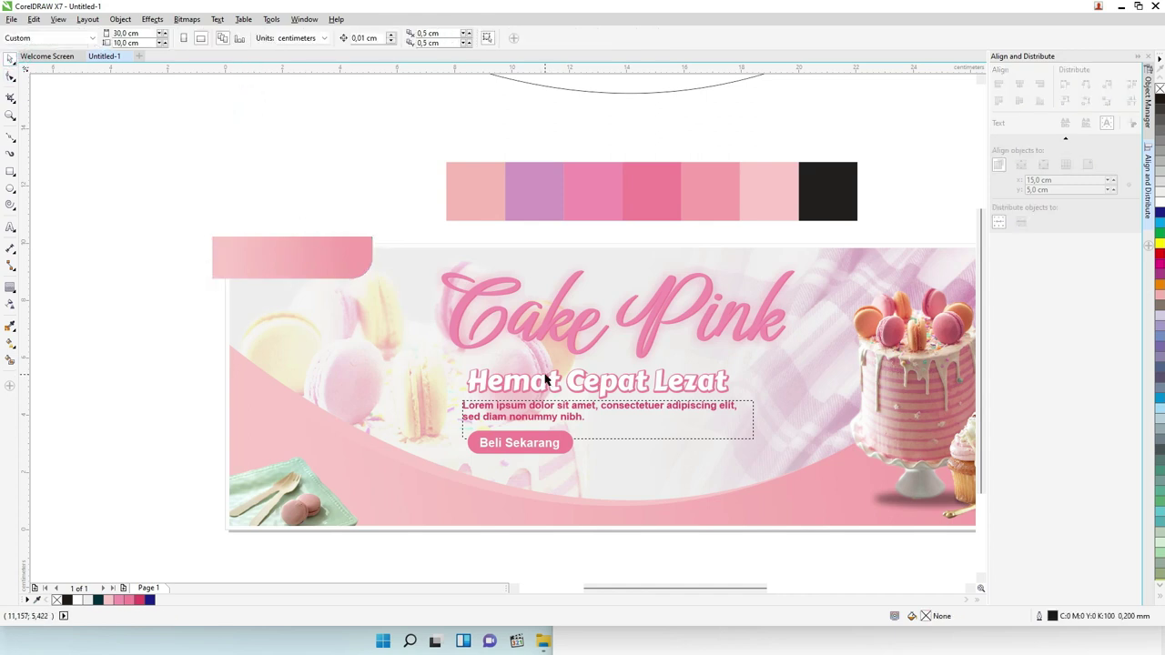
Add the text "100% Bahan Terbaik" over the pink rectangle in white bold Arial
click(332, 256)
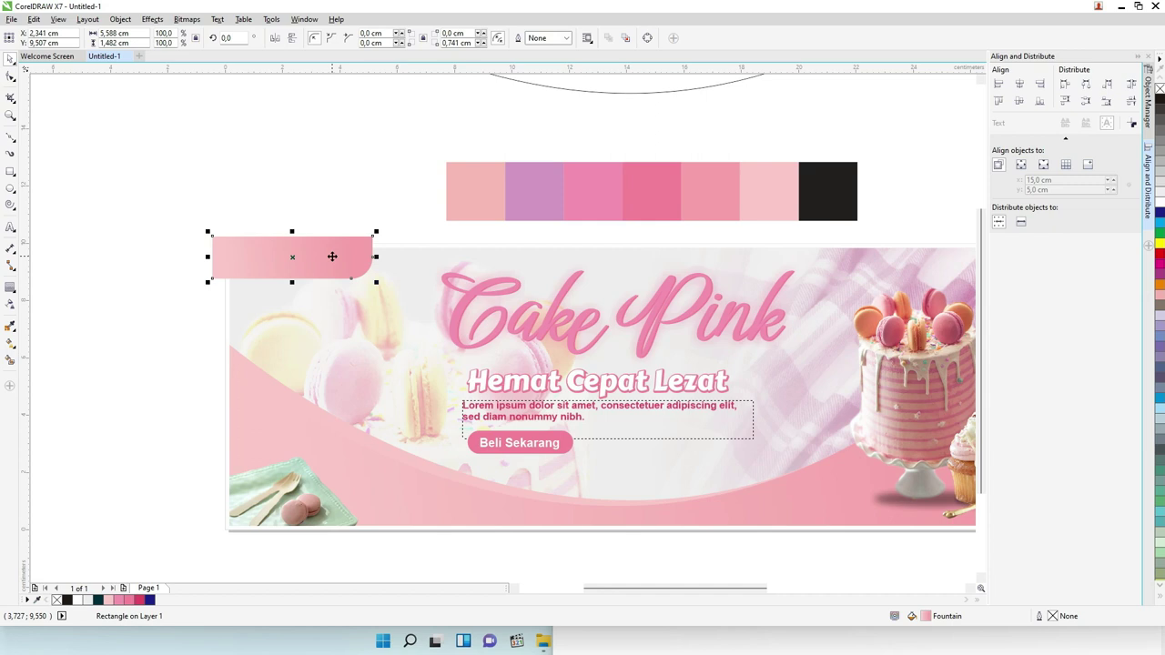
key(F10)
click(9, 228)
click(244, 249)
text(100% Bahan Terbaik)
click(9, 59)
click(1159, 202)
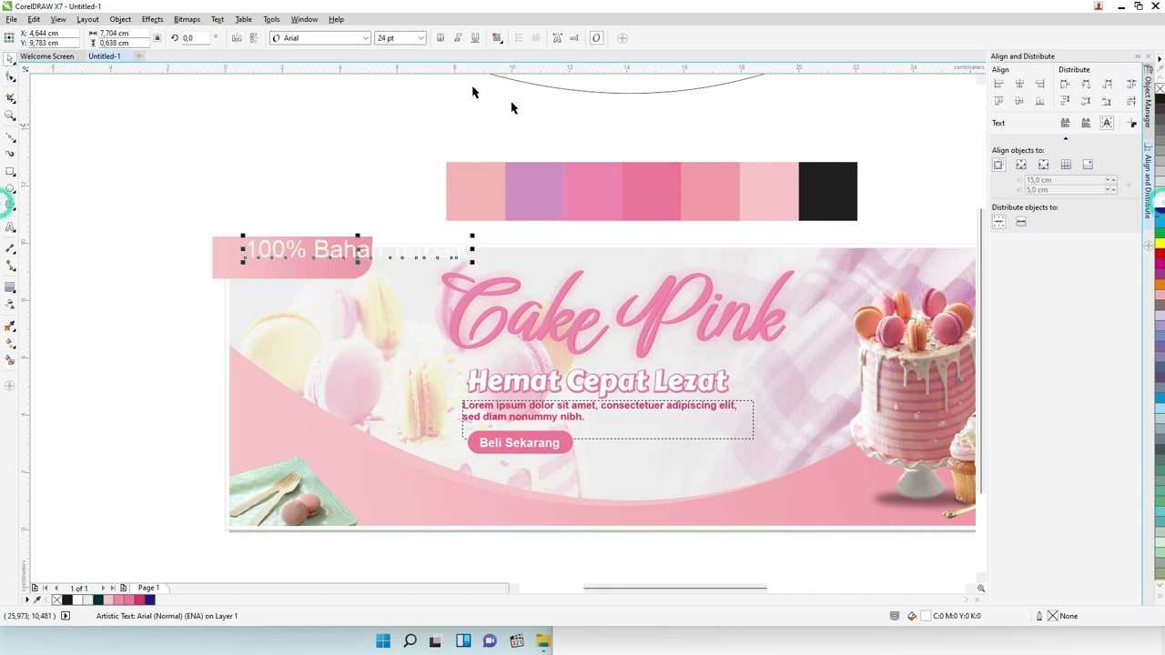
click(439, 37)
Scale the "100% Bahan Terbaik" text down to about 12.4 pt and position it inside the pink rectangle's lower-right part
drag(483, 238, 329, 271)
scroll(323, 256, up, 2)
key(ctrl+z)
click(436, 268)
click(435, 268)
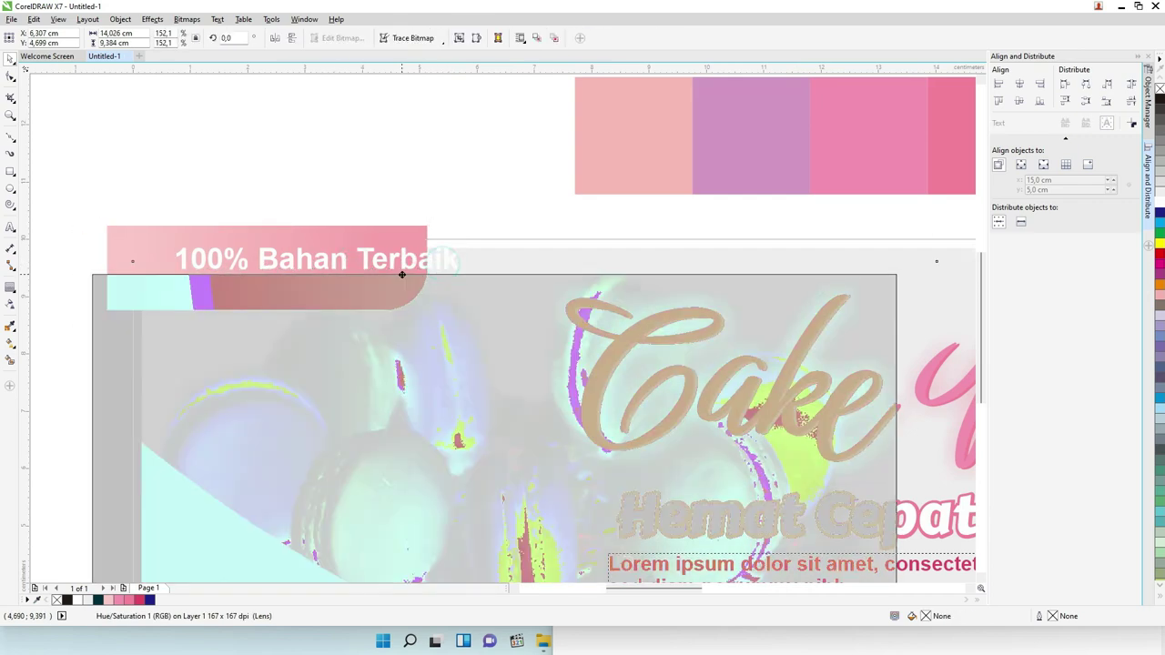
drag(443, 257, 403, 272)
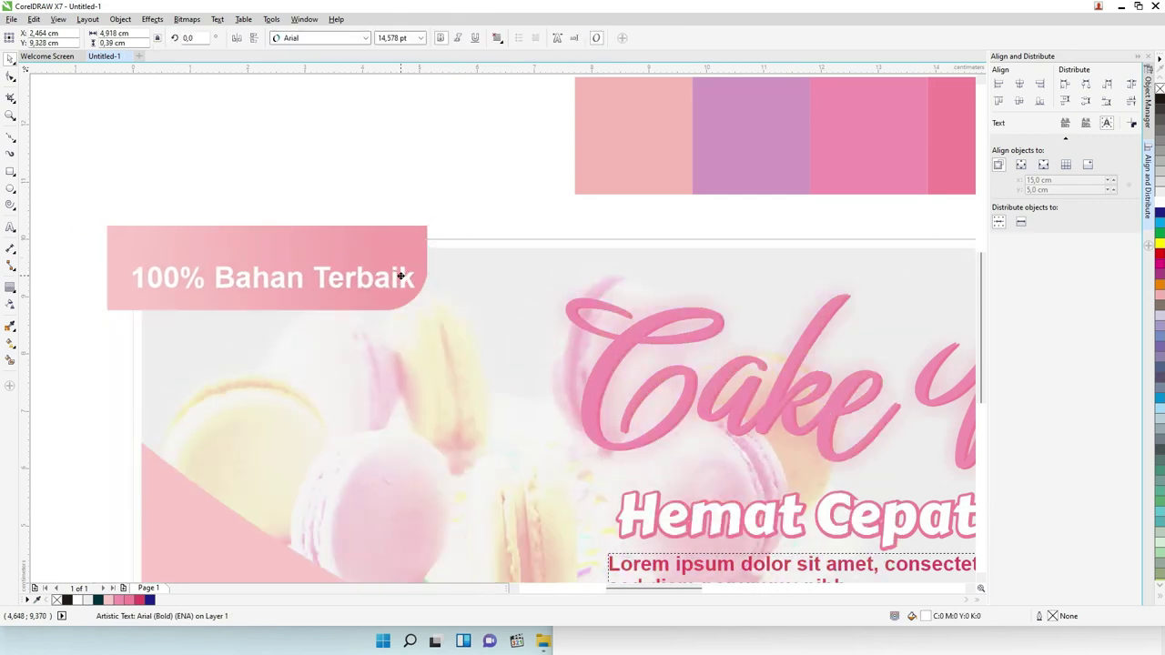
drag(131, 264, 153, 270)
drag(371, 278, 360, 275)
click(460, 218)
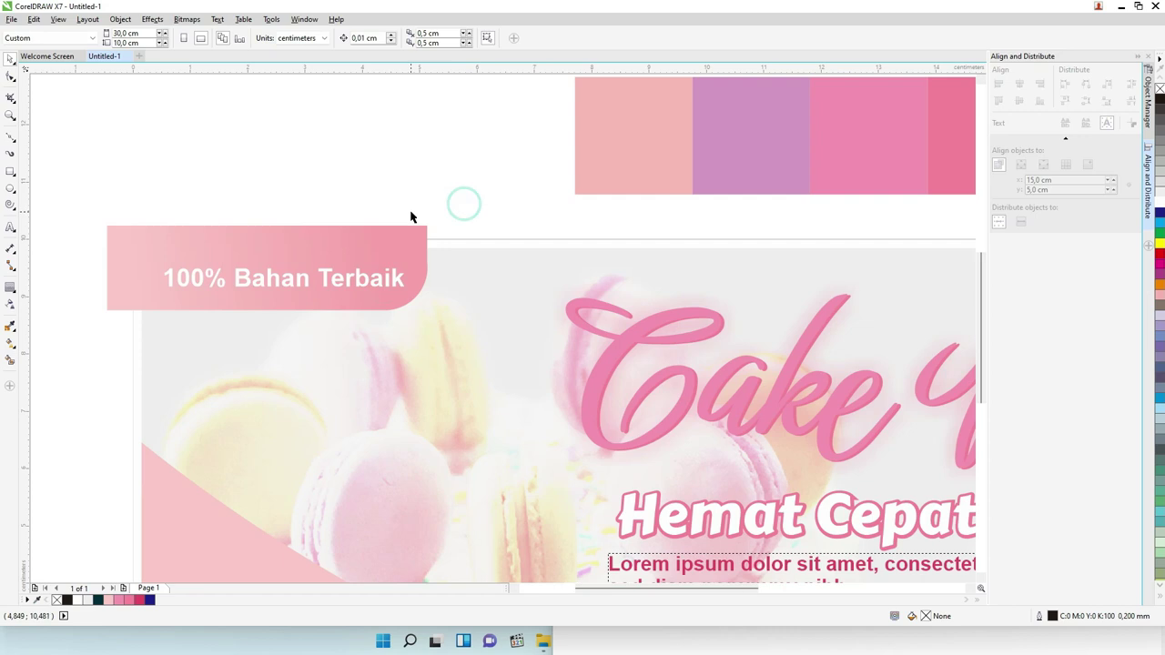
Intersect the pink rectangle with the banner's grey background rectangle and bring the trimmed piece to the front
scroll(410, 219, down, 2)
click(416, 227)
scroll(424, 229, up, 2)
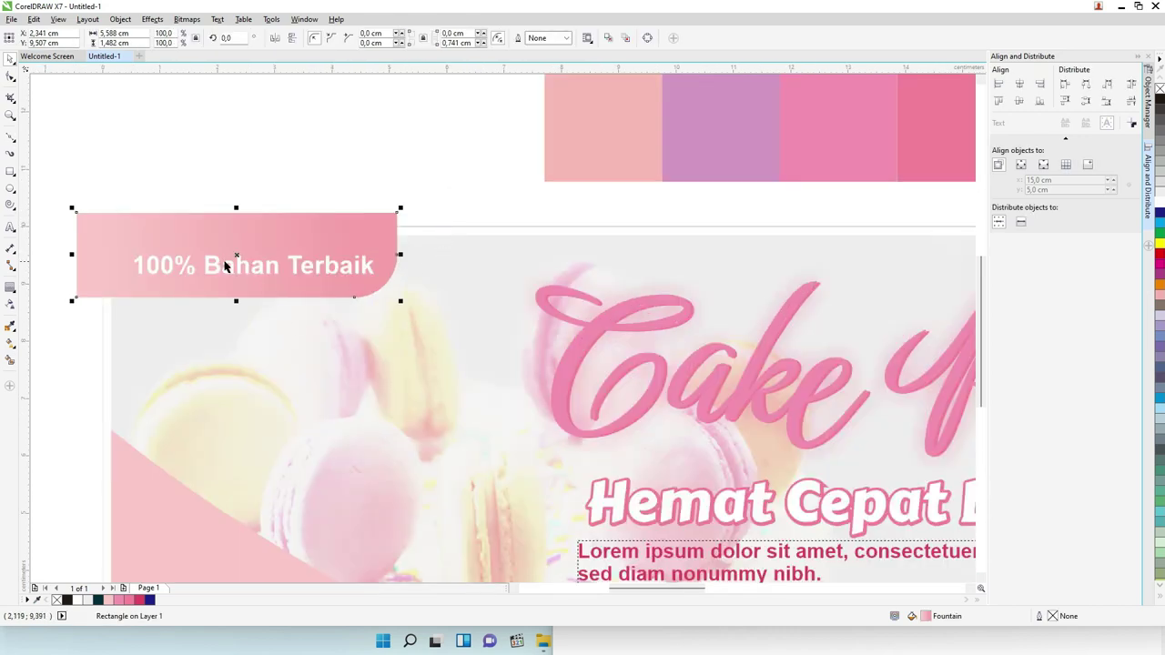
scroll(227, 265, down, 2)
click(436, 256)
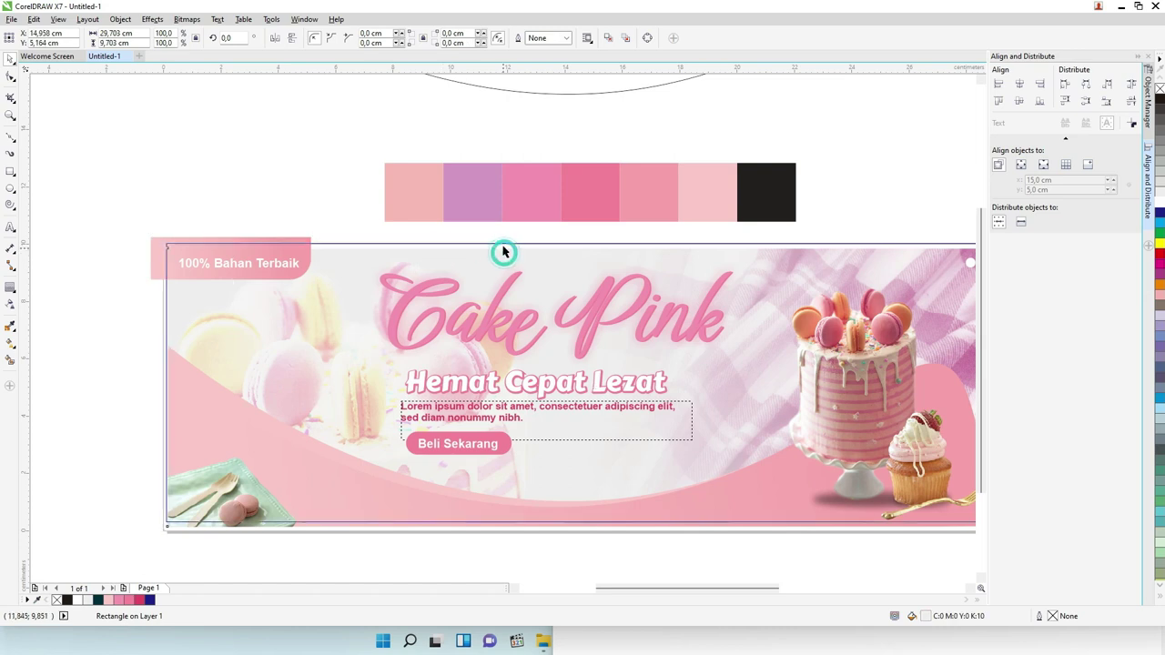
shift+click(303, 240)
drag(303, 240, 275, 168)
key(ctrl+z)
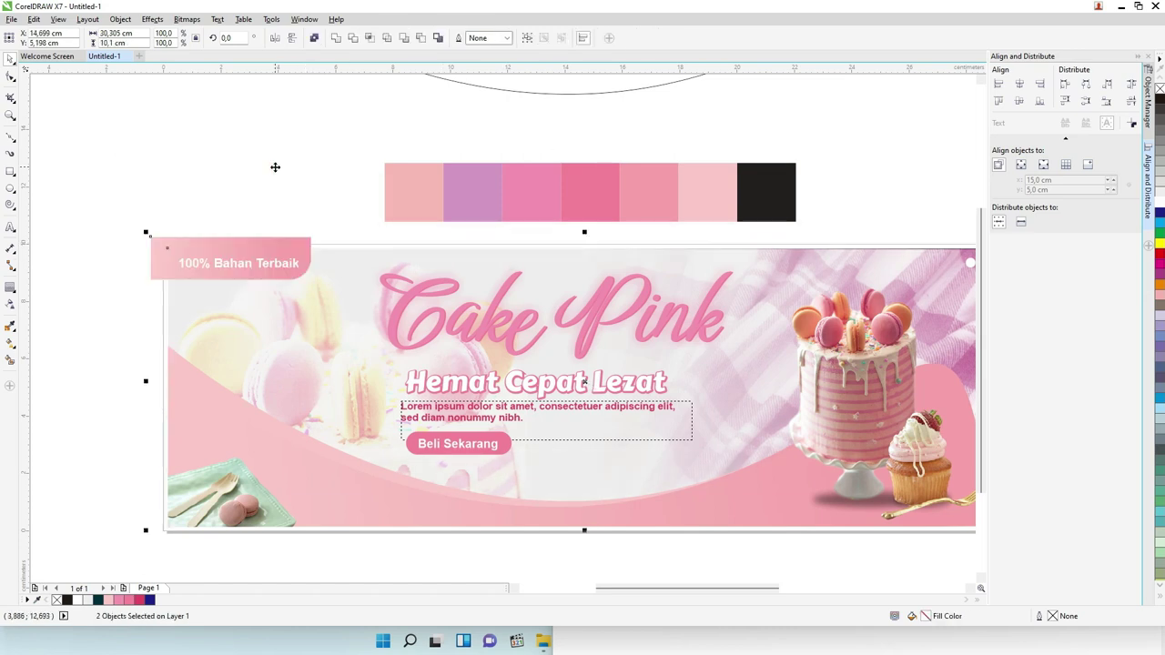
click(370, 37)
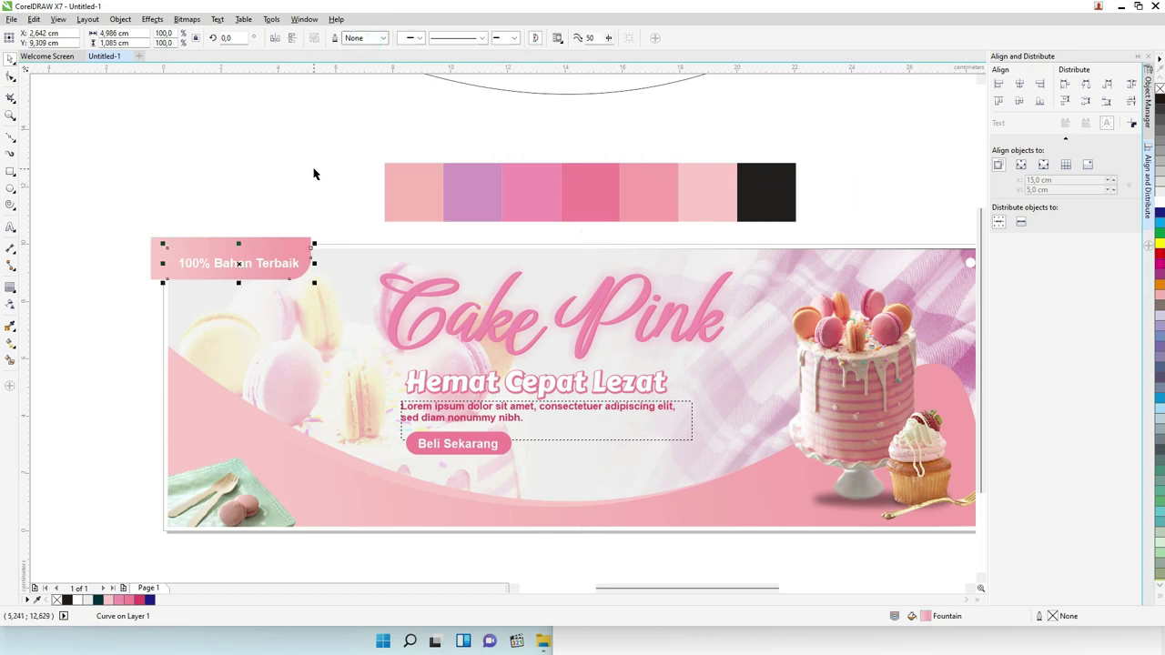
key(shift+Page_Up)
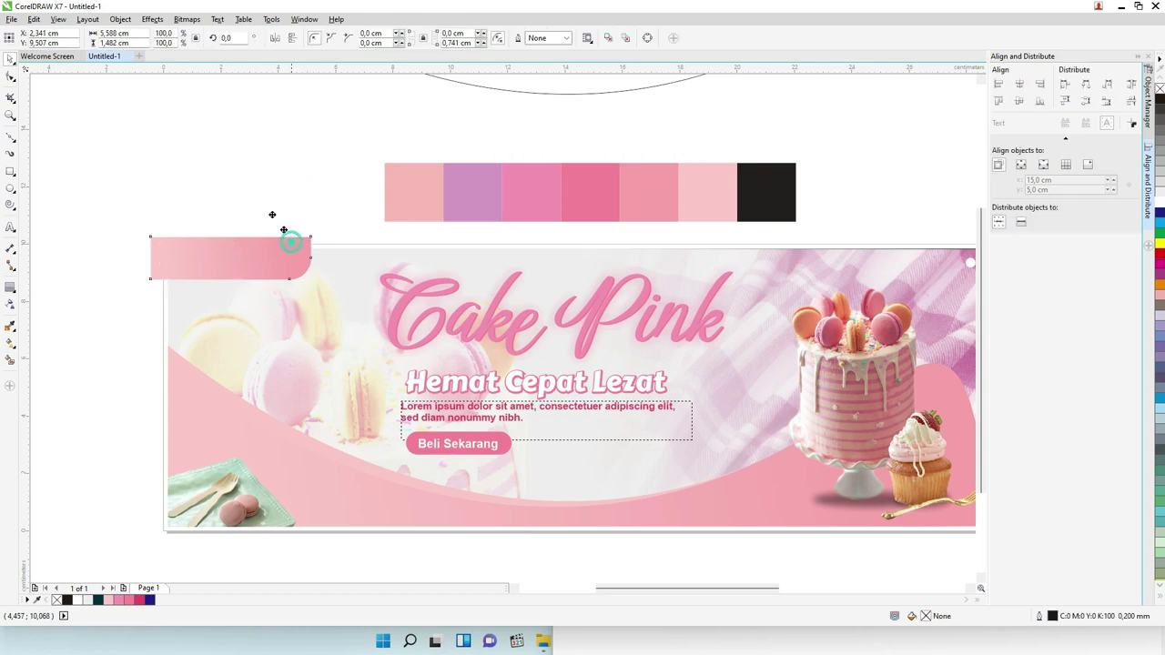
Delete the original overhanging rectangle and bring the "100% Bahan Terbaik" text in front of the trimmed label
drag(294, 247, 256, 202)
key(Delete)
drag(106, 197, 304, 344)
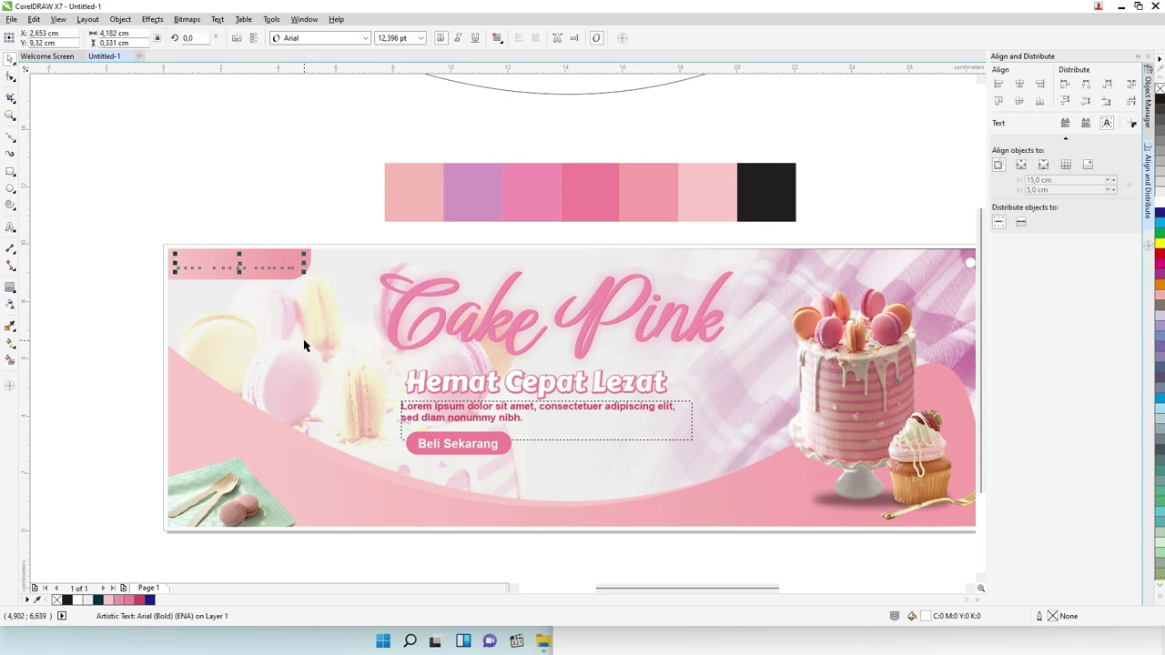
click(251, 181)
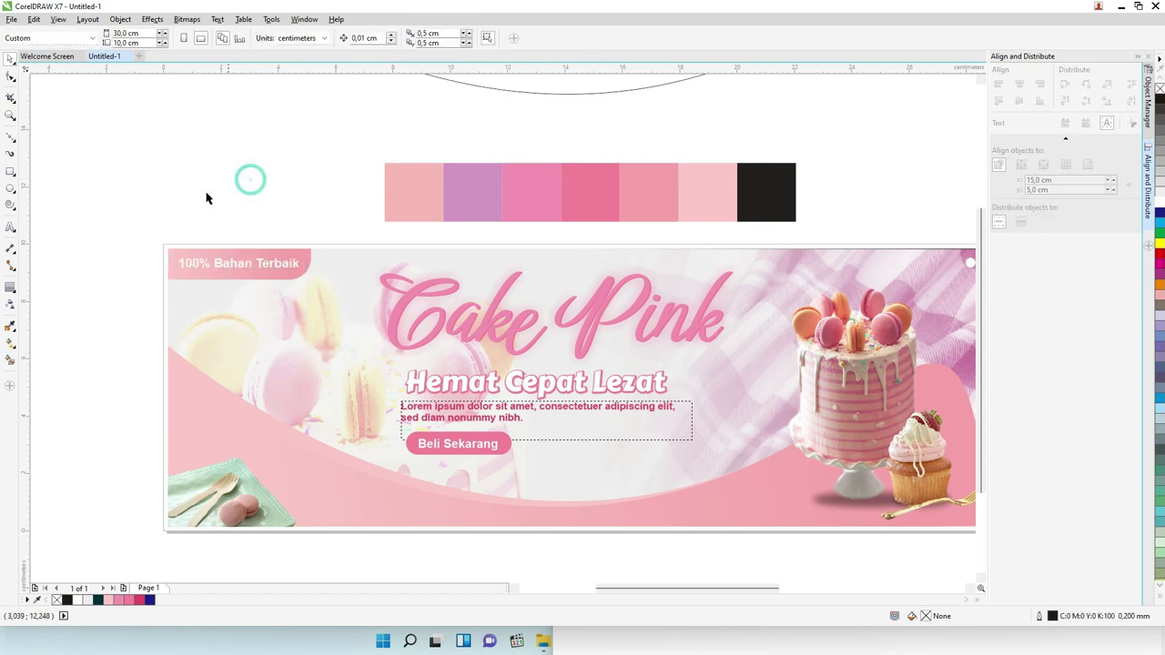
Draw a three-sided polygon of about 2.49 x 2.16 cm between the tagline and the large cake
scroll(208, 195, down, 2)
scroll(340, 208, up, 2)
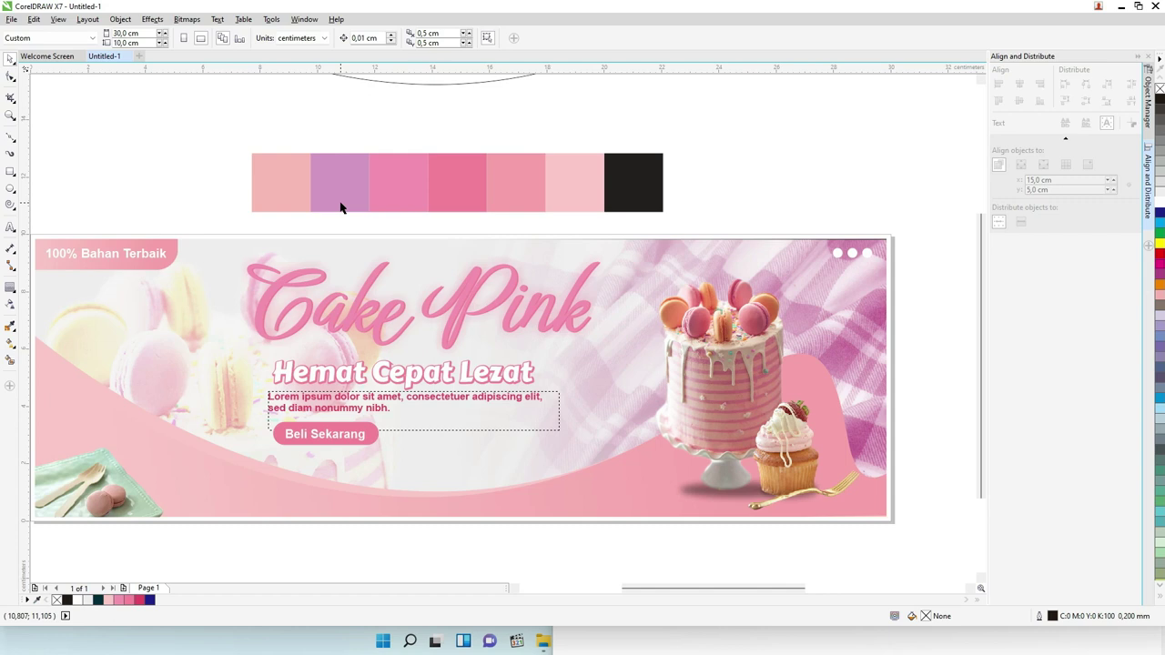
key(F10)
click(11, 187)
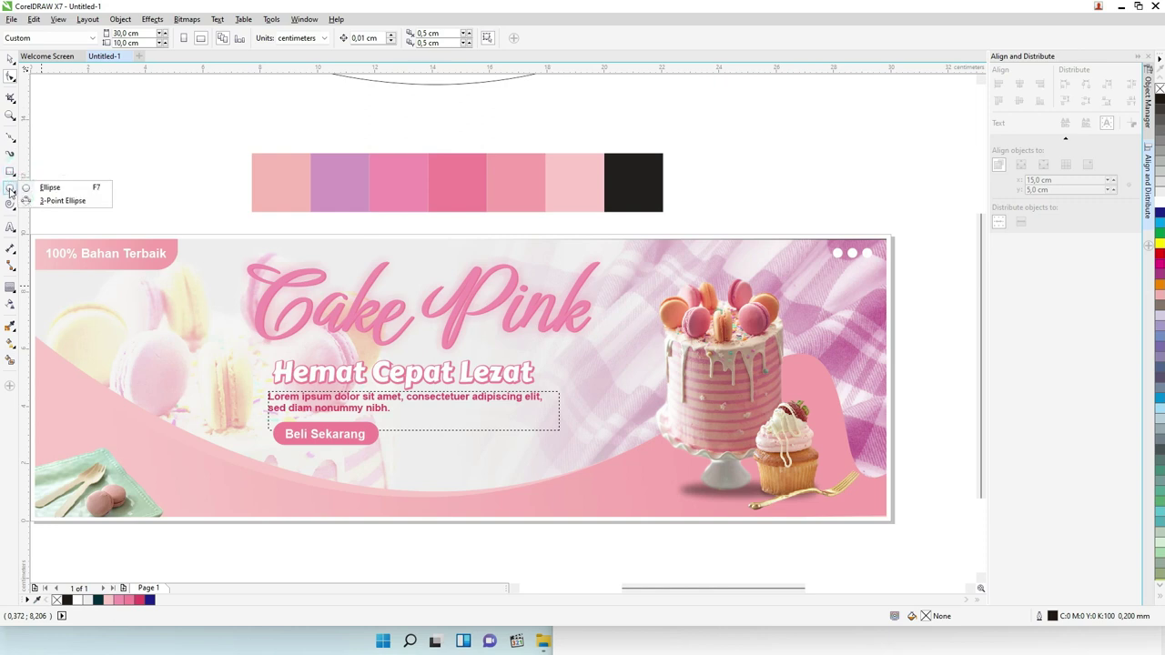
mouse_move(11, 134)
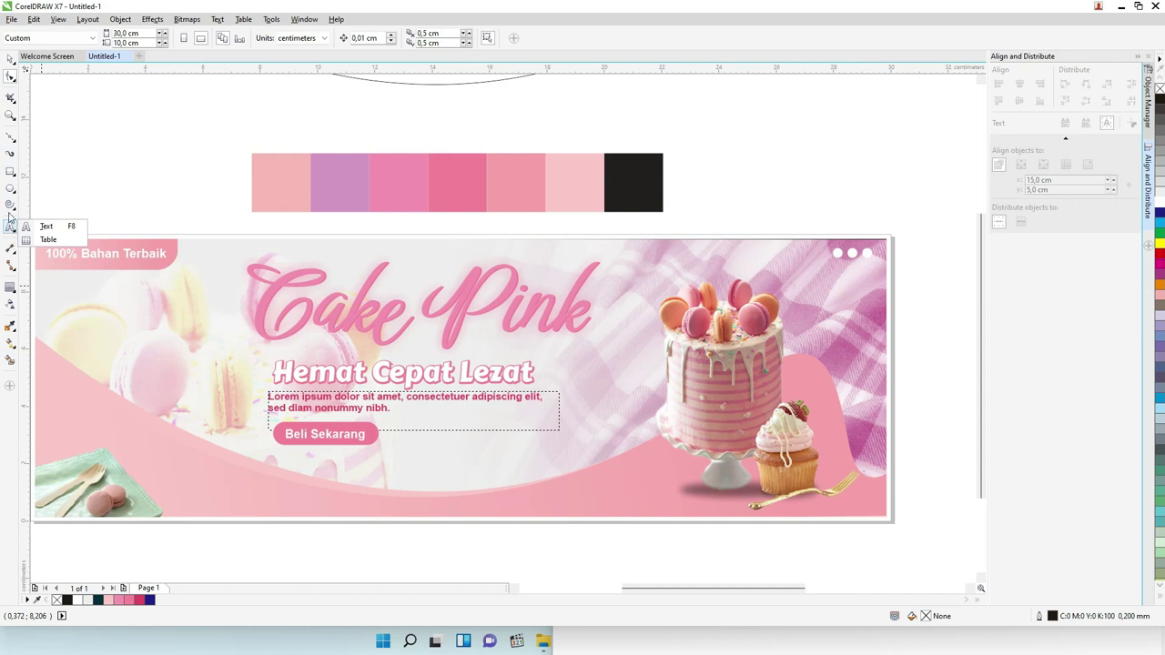
scroll(524, 284, up, 2)
scroll(524, 284, down, 4)
scroll(114, 267, up, 2)
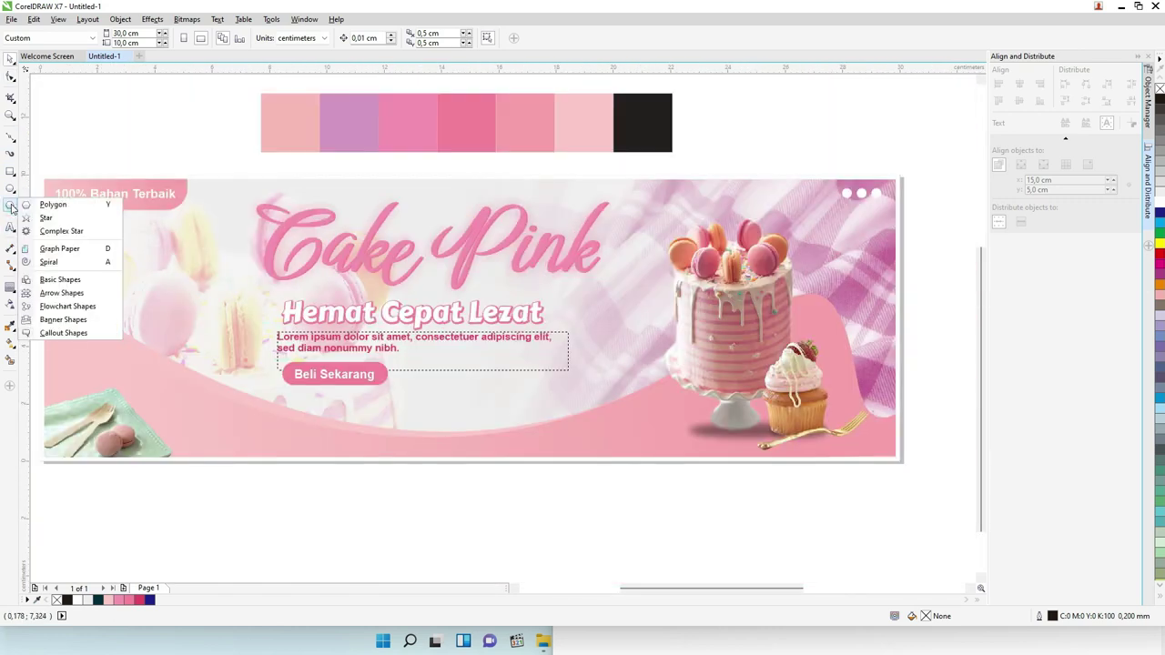
click(41, 209)
drag(599, 291, 636, 367)
click(11, 57)
Set the polygon's number of sides to 8
scroll(636, 368, up, 2)
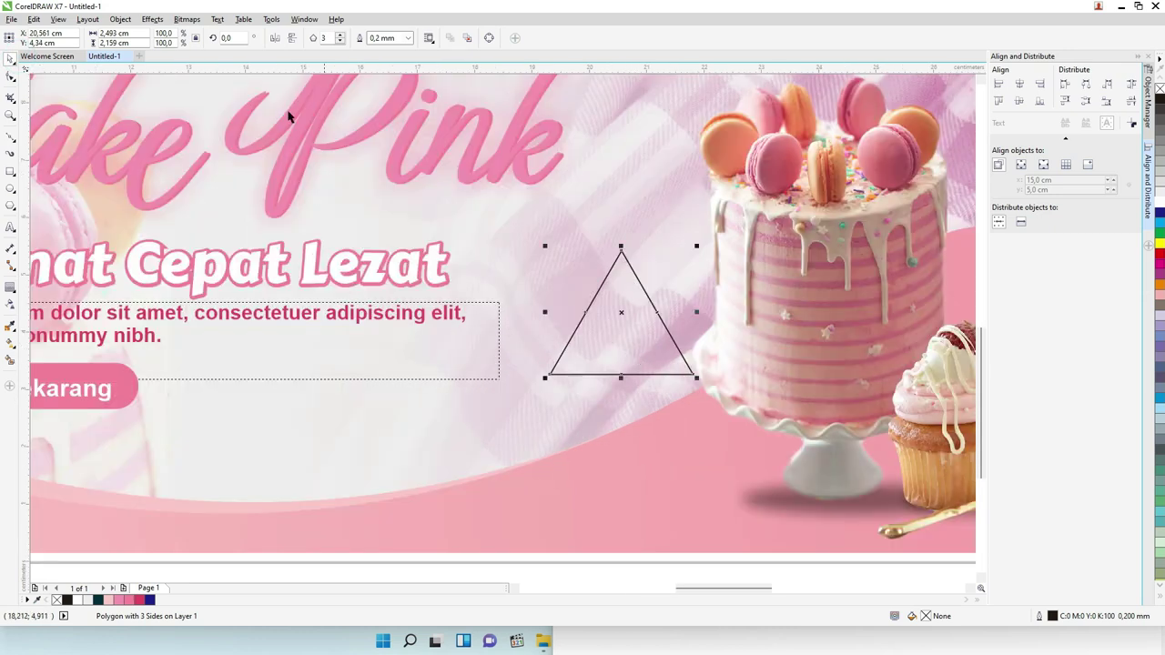
click(342, 35)
click(342, 36)
click(343, 36)
click(342, 35)
click(342, 36)
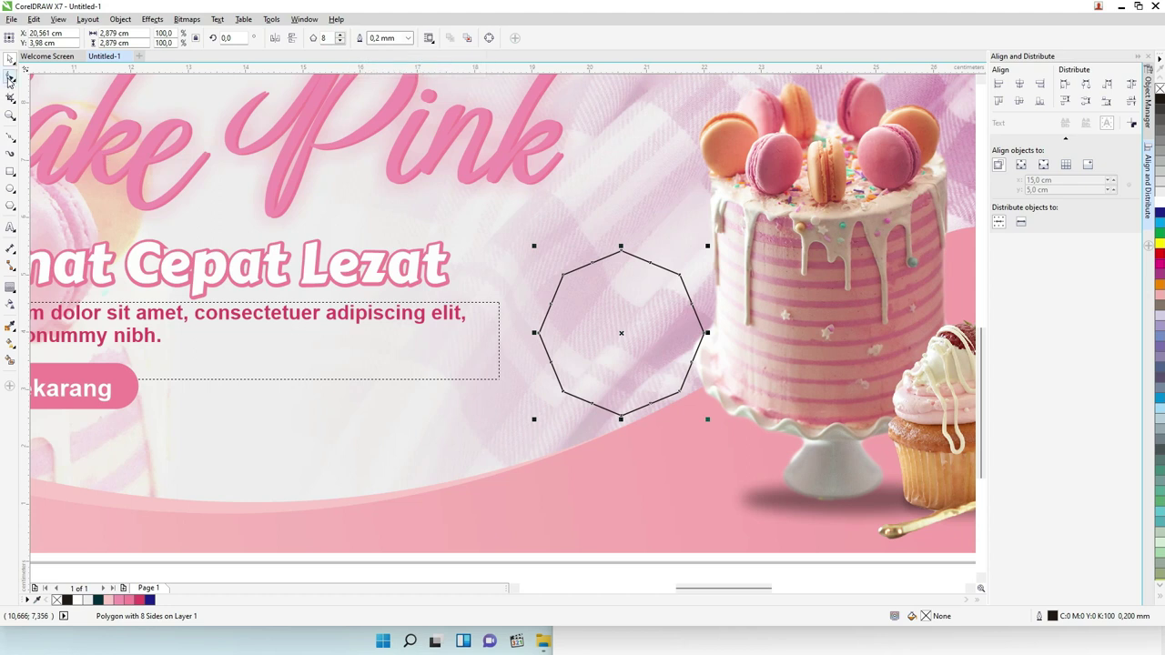
Pull the octagon's edge midpoints inward into an eight-pointed star and convert its inner nodes to smooth curve nodes
click(10, 79)
drag(595, 275, 598, 275)
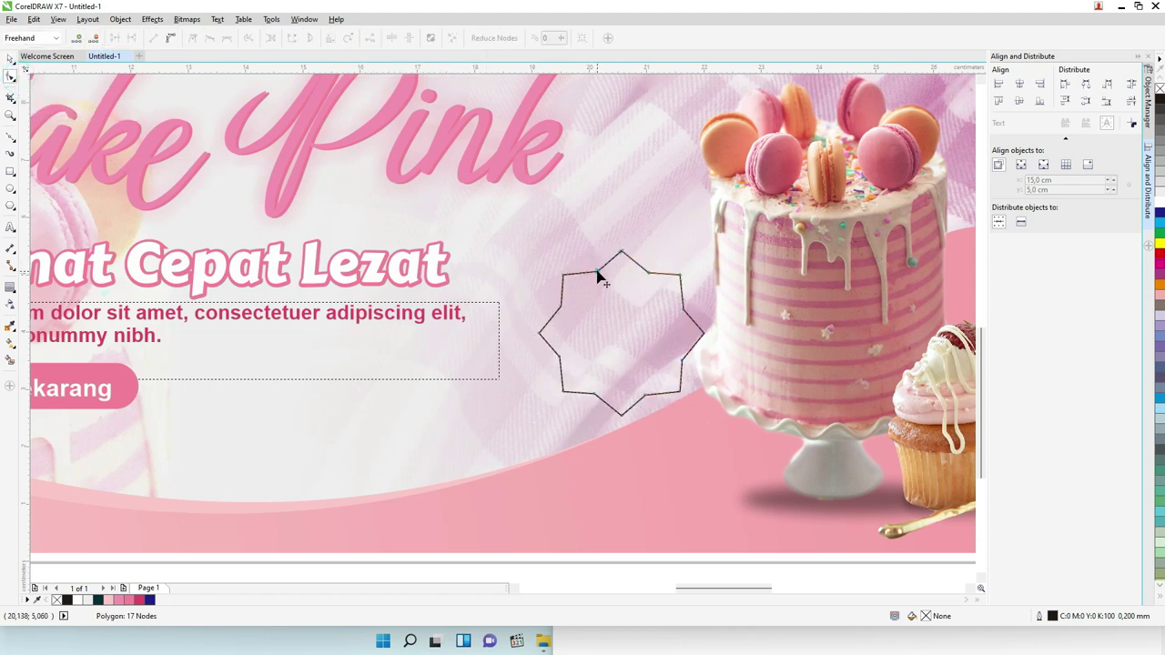
scroll(598, 276, up, 1)
scroll(598, 276, up, 2)
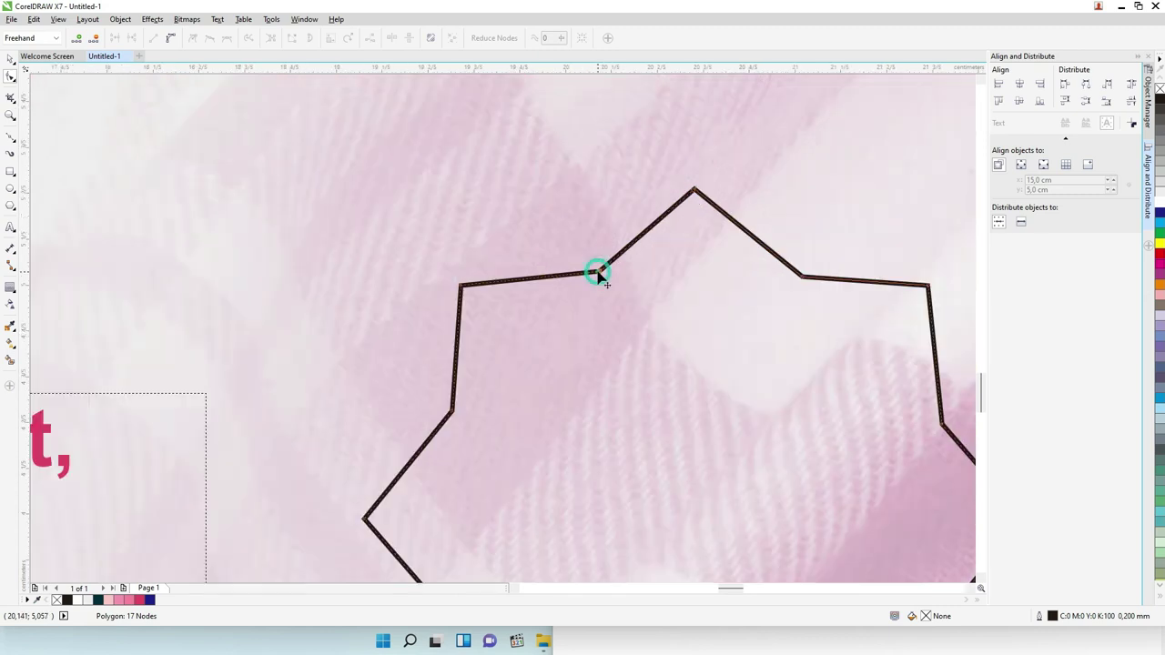
click(171, 39)
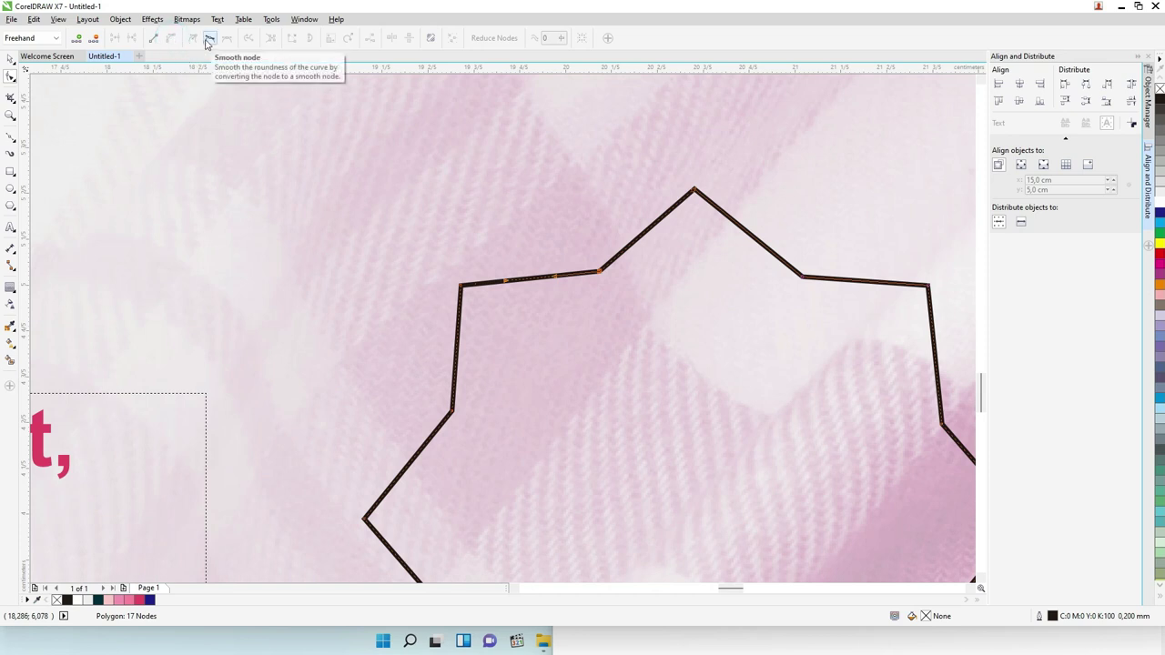
click(208, 40)
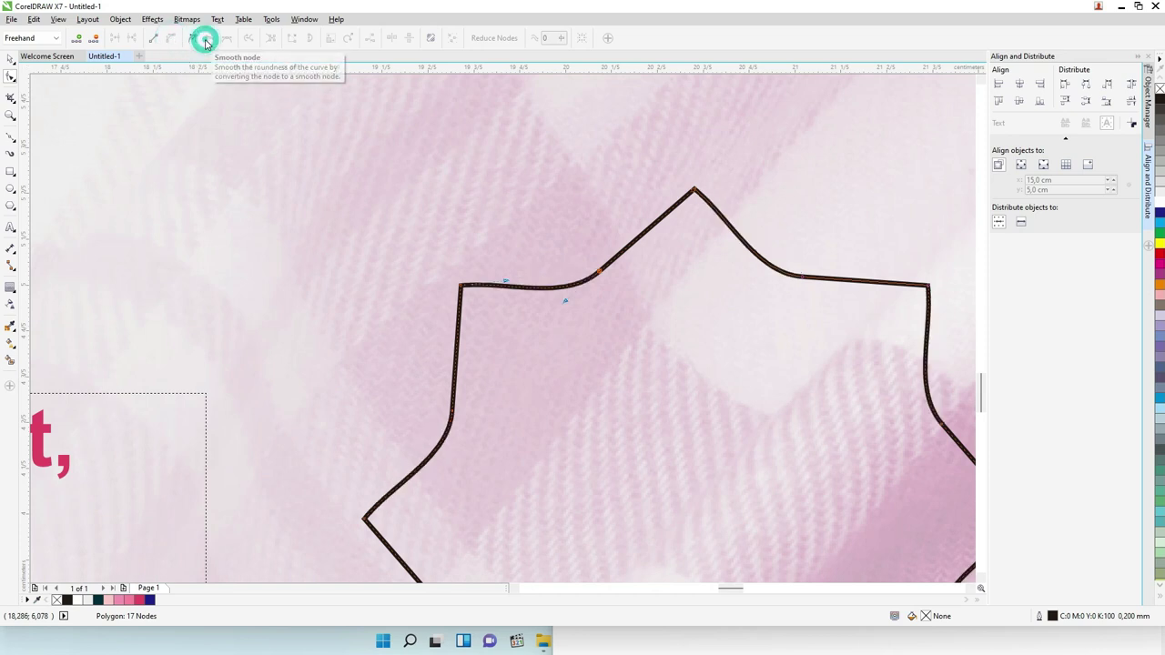
Convert the star's outer tip nodes to smooth curve nodes to form a wavy badge outline
click(461, 286)
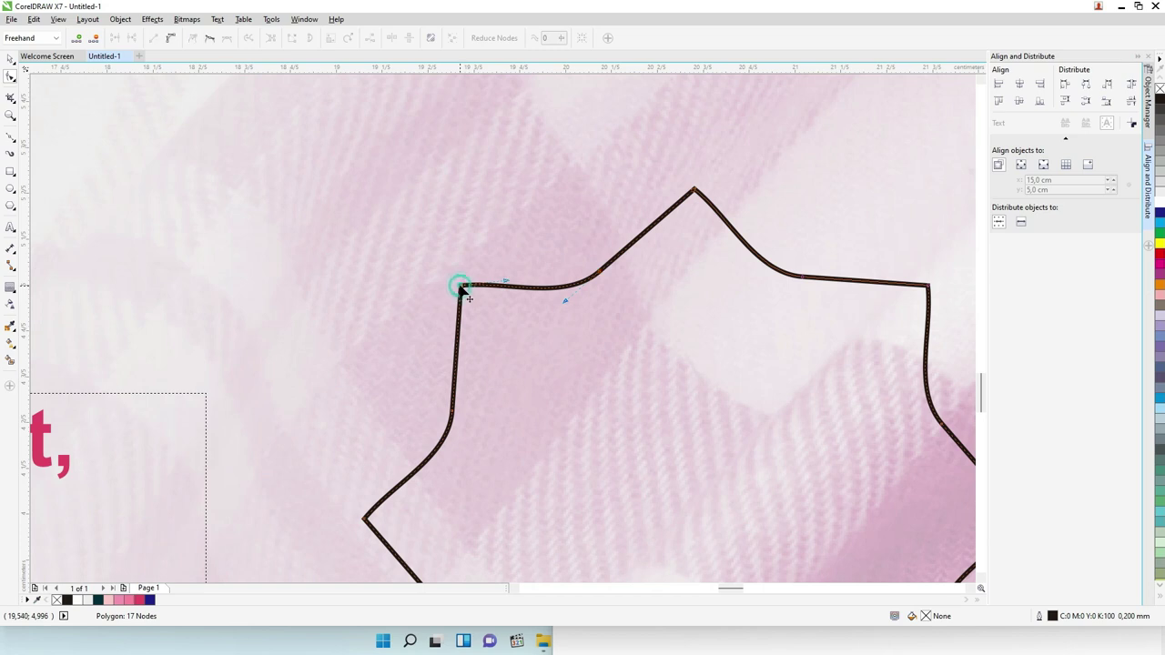
click(174, 40)
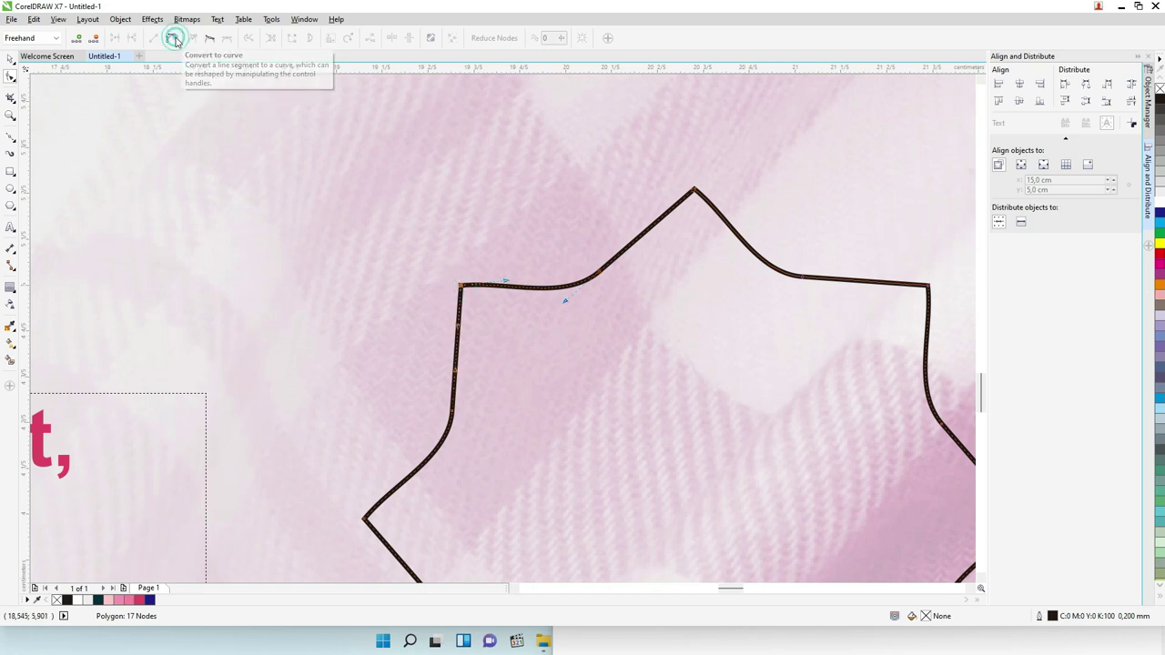
click(209, 40)
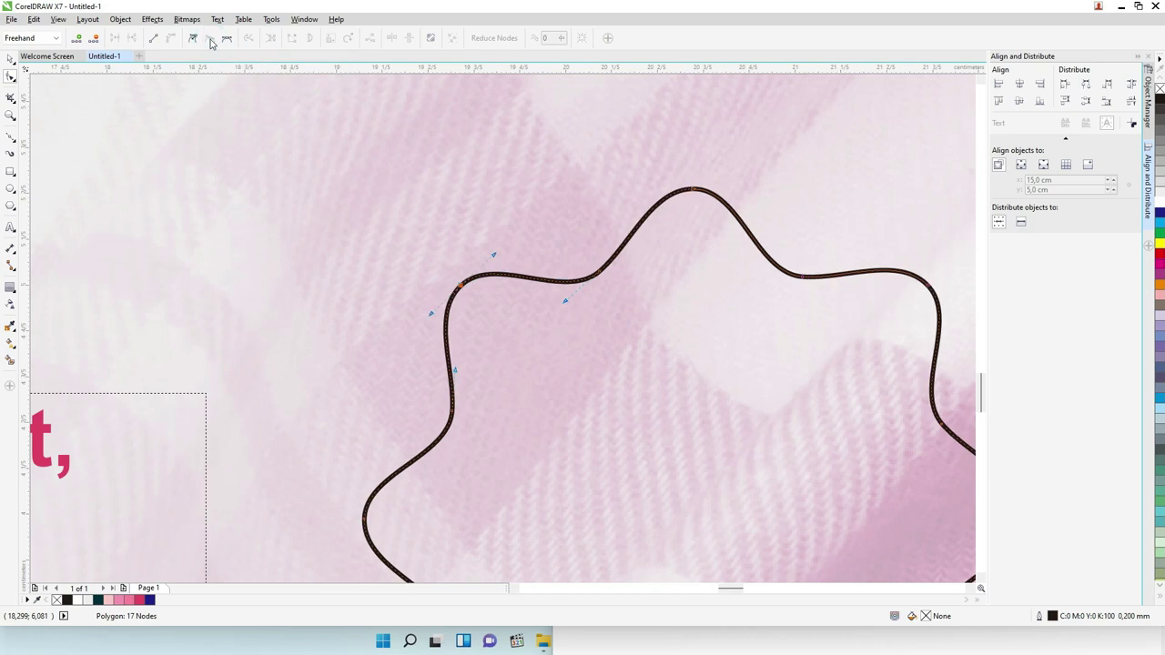
scroll(315, 208, down, 3)
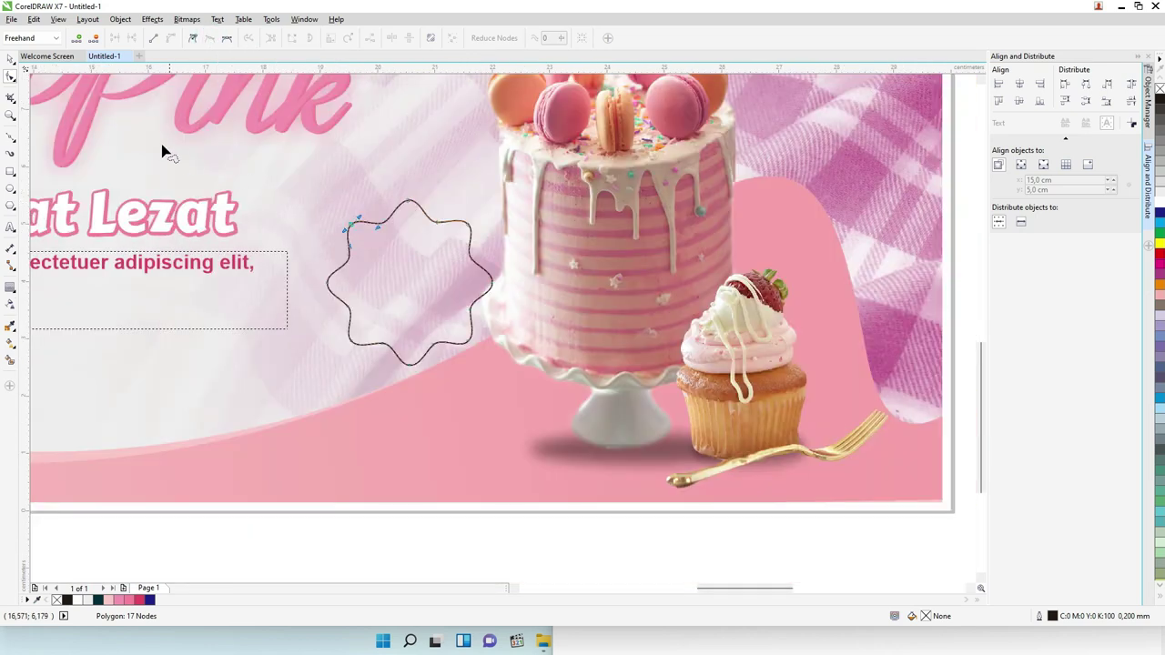
click(10, 58)
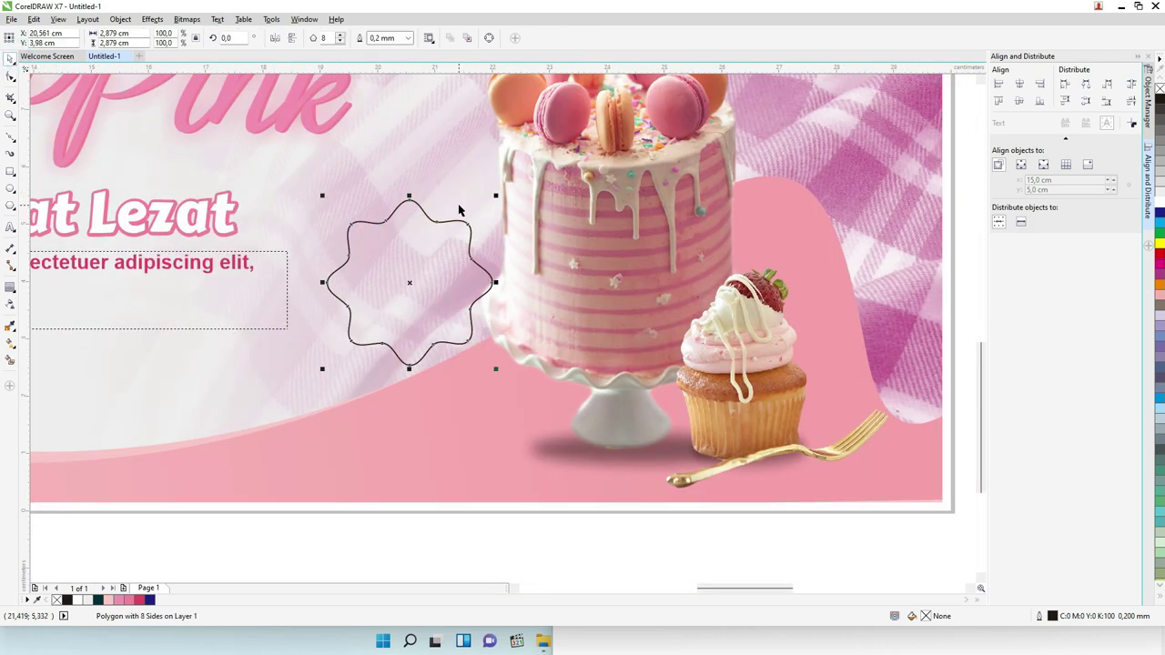
scroll(409, 259, down, 1)
scroll(403, 259, up, 1)
scroll(403, 257, down, 1)
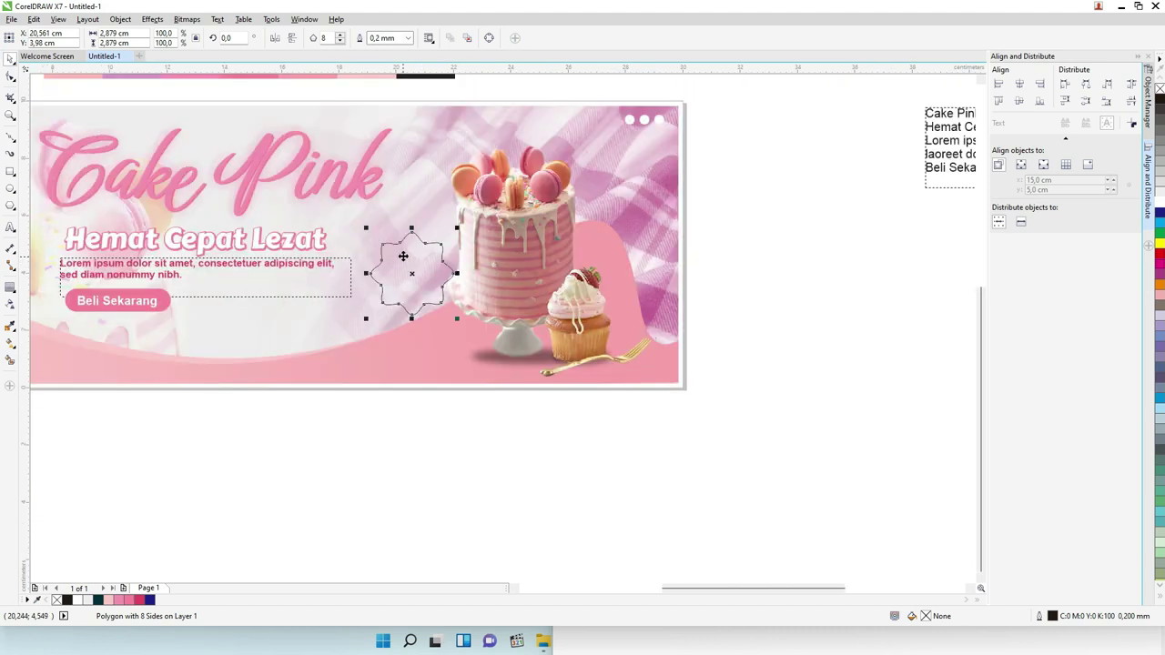
Fill the wavy badge with the fourth colour of the pink swatch strip and remove its outline
scroll(510, 184, down, 1)
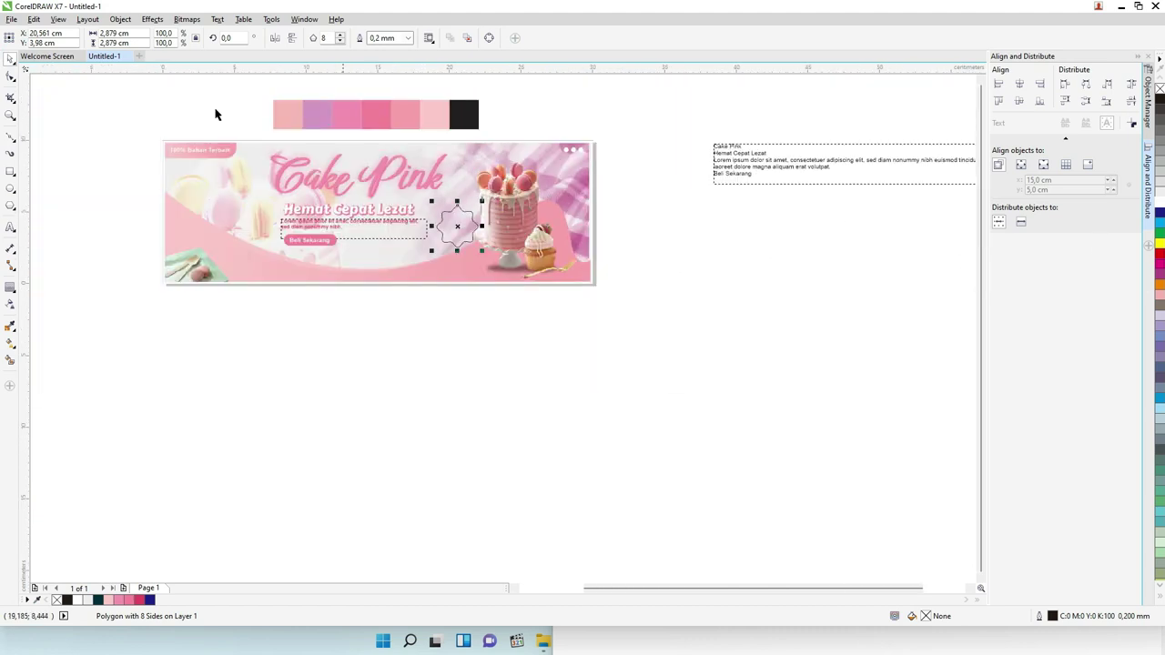
click(10, 326)
click(376, 114)
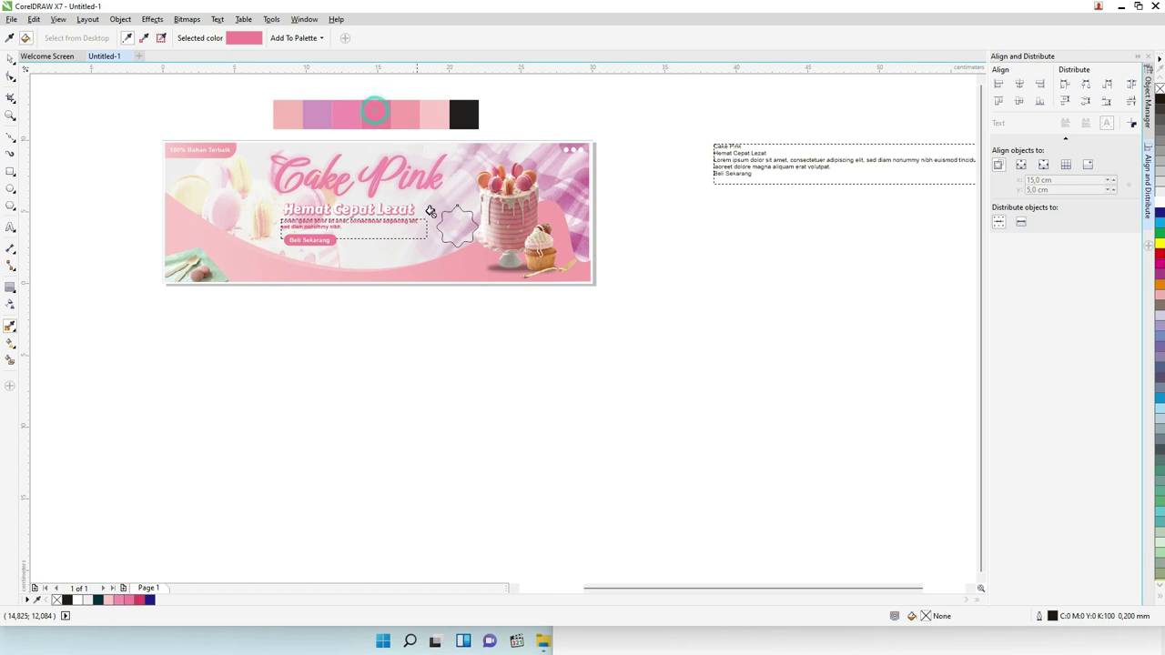
click(447, 213)
right_click(1158, 87)
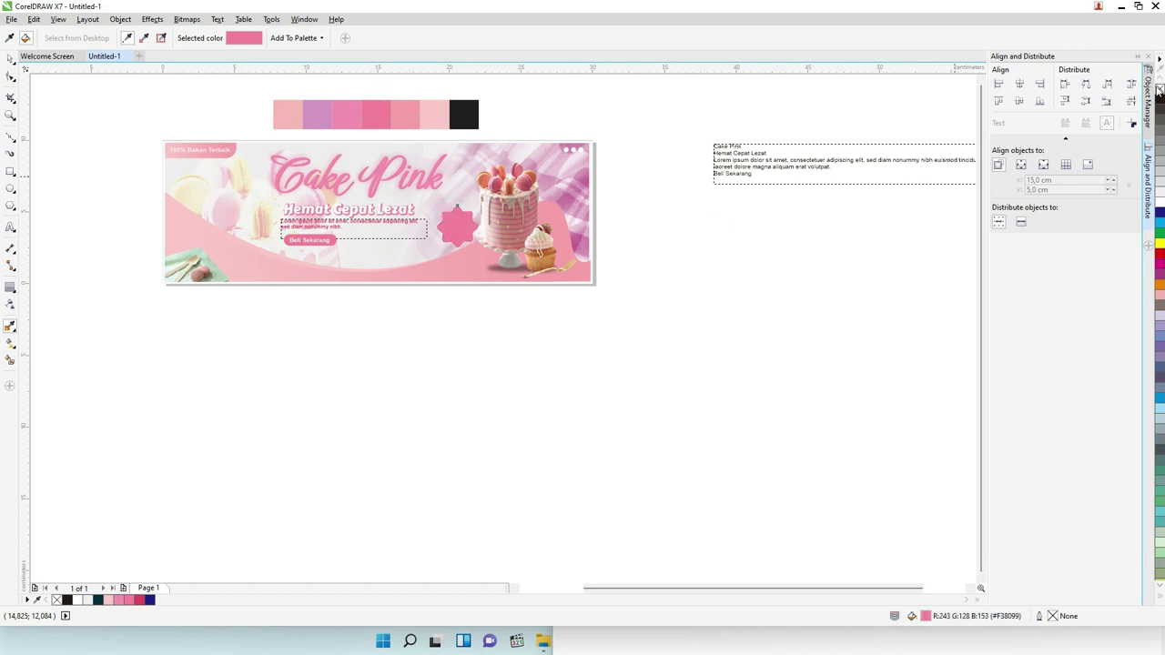
Scale the wavy badge down to about 2.51 x 2.51 cm and rotate it to about 340 degrees beside the large cake
scroll(446, 231, up, 2)
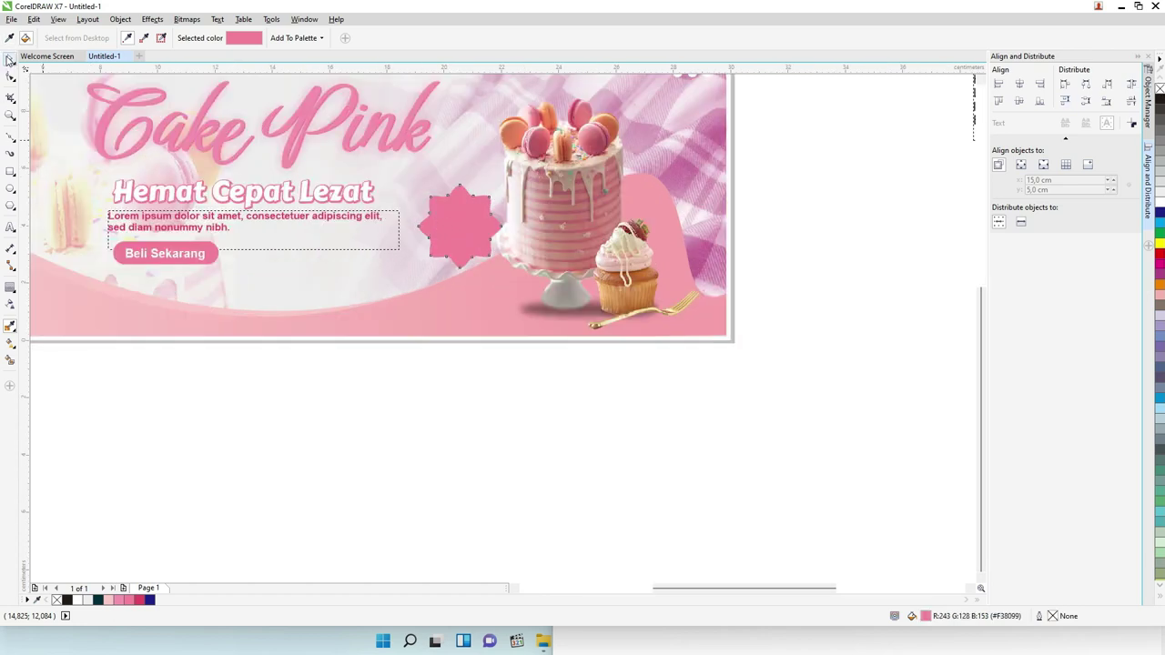
click(8, 58)
click(461, 216)
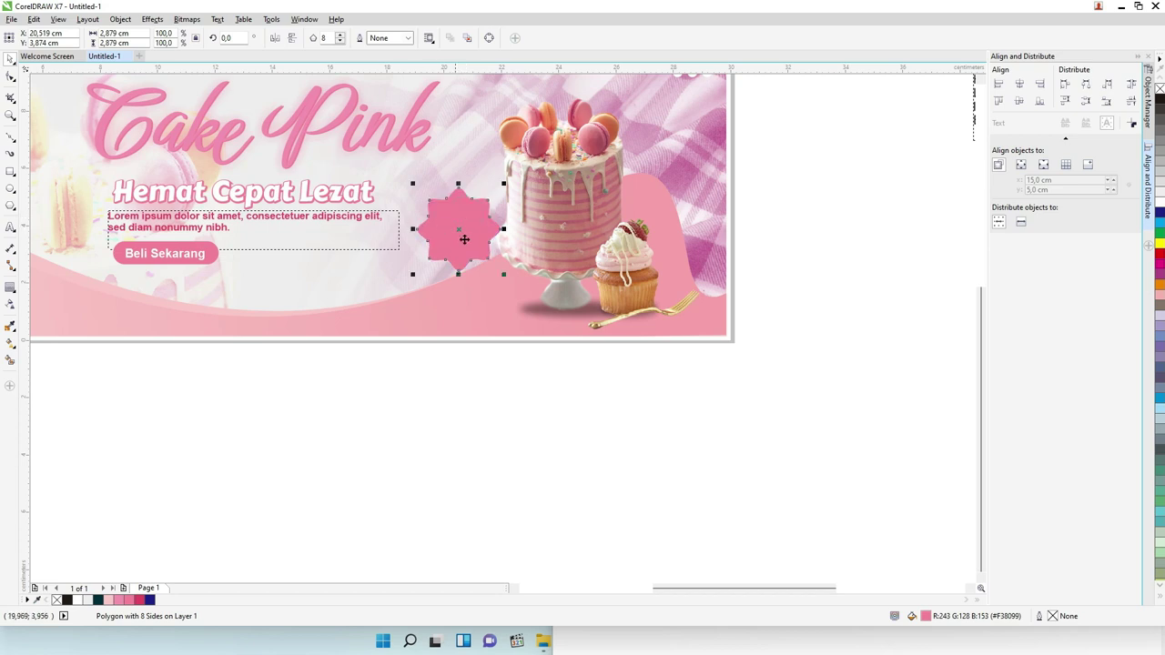
drag(504, 184, 477, 212)
click(476, 211)
click(492, 372)
click(458, 211)
scroll(460, 211, up, 2)
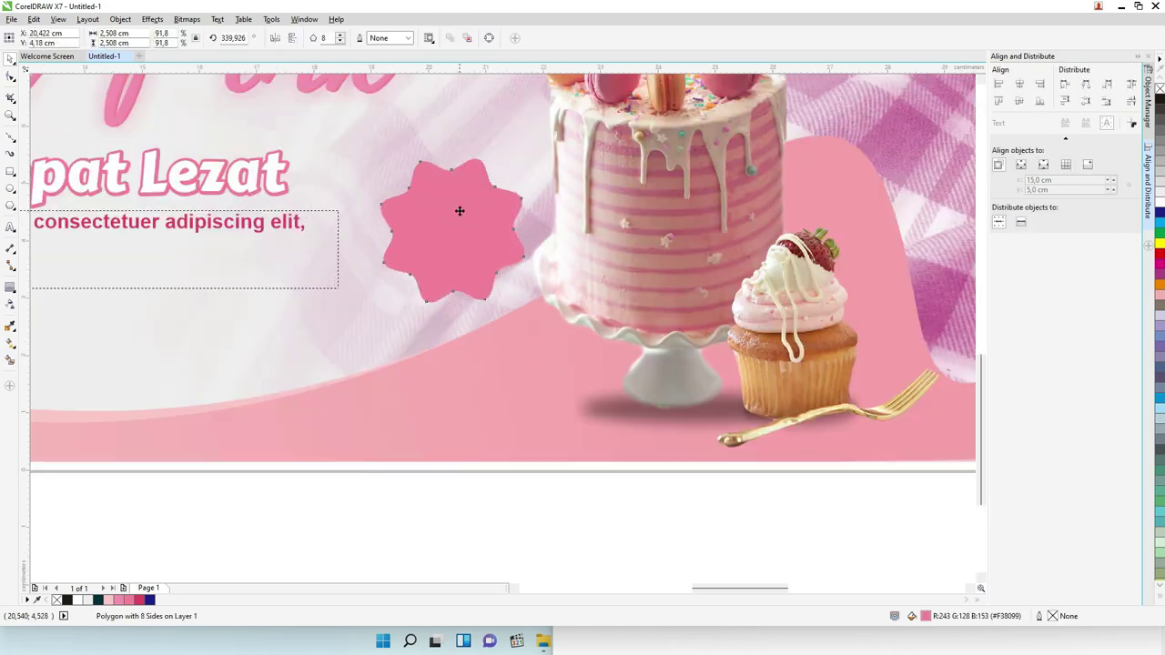
scroll(404, 197, down, 2)
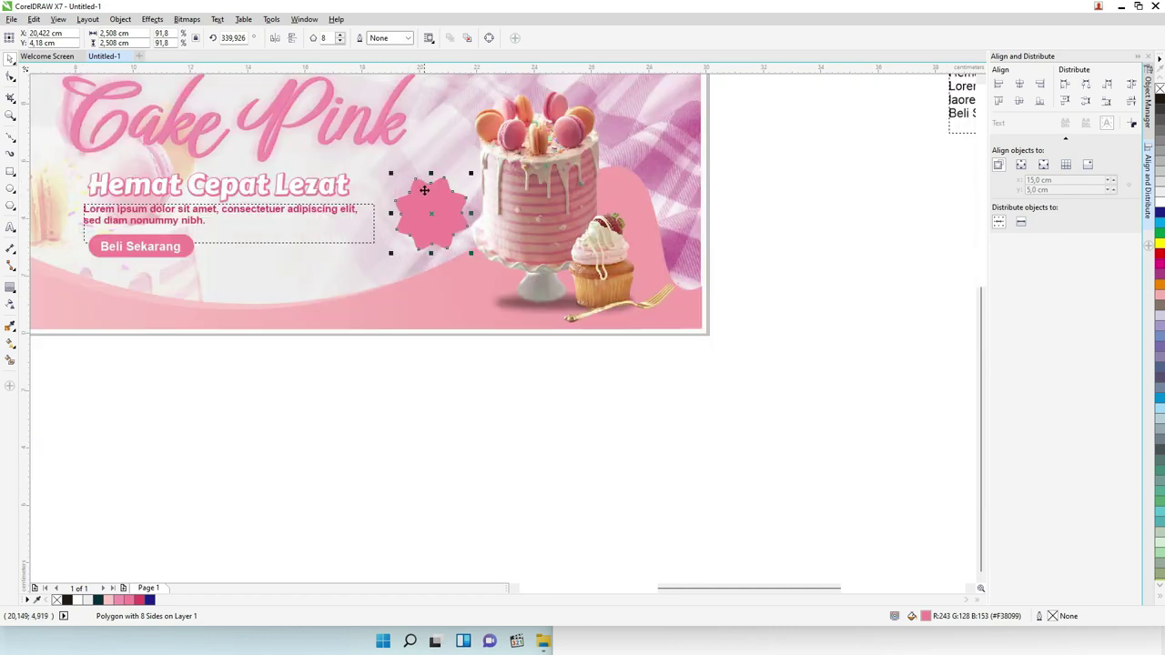
Apply a Small Glow drop shadow preset to the wavy badge and set the glow colour to white
click(188, 20)
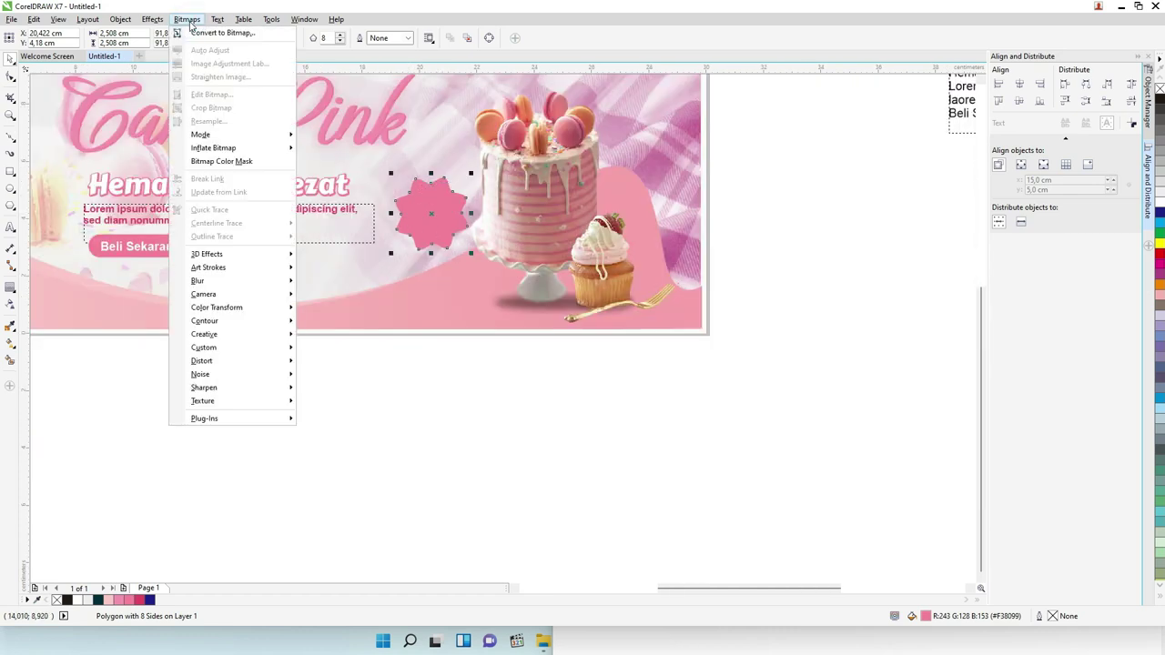
mouse_move(152, 19)
click(14, 285)
click(11, 288)
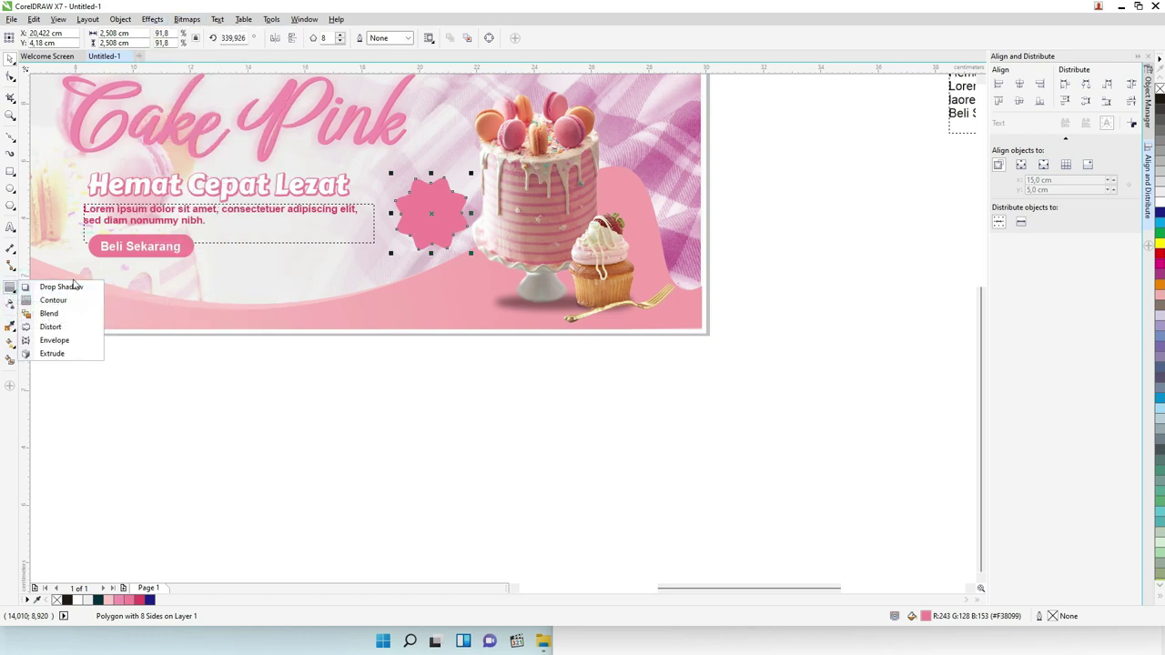
click(60, 287)
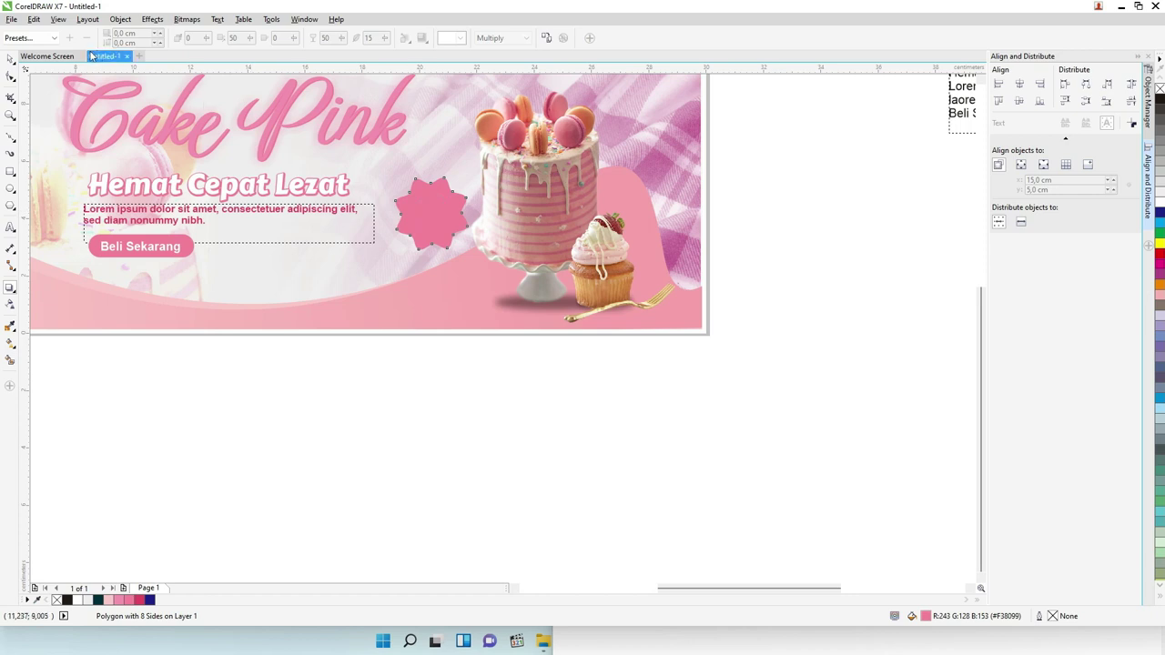
click(53, 38)
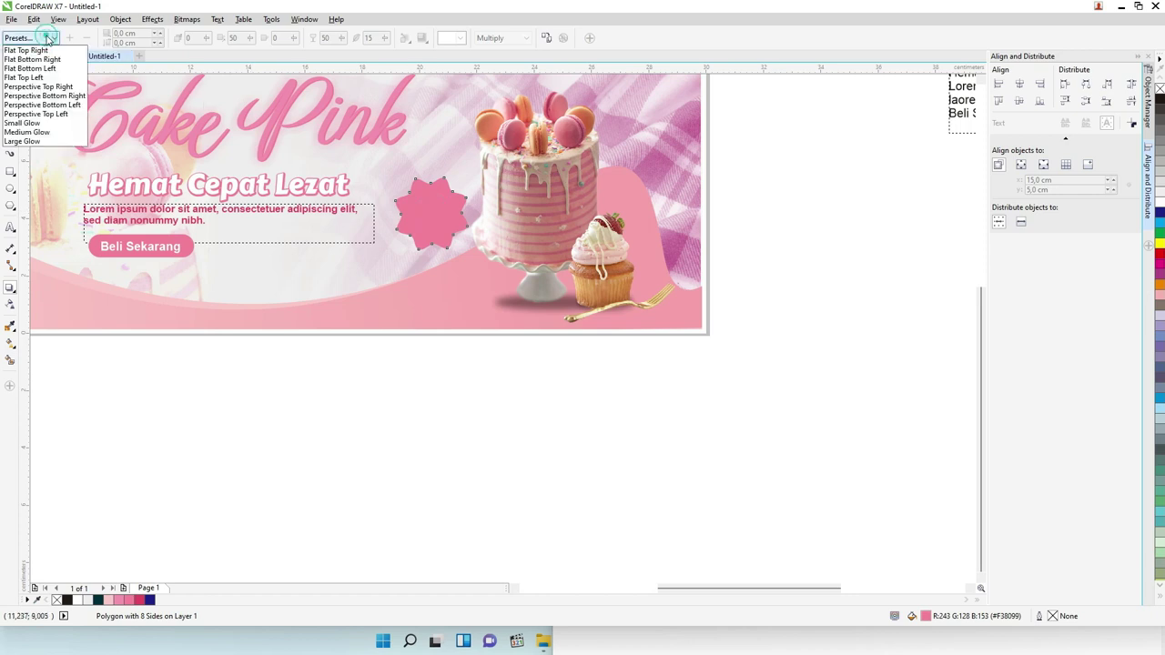
click(43, 123)
click(461, 38)
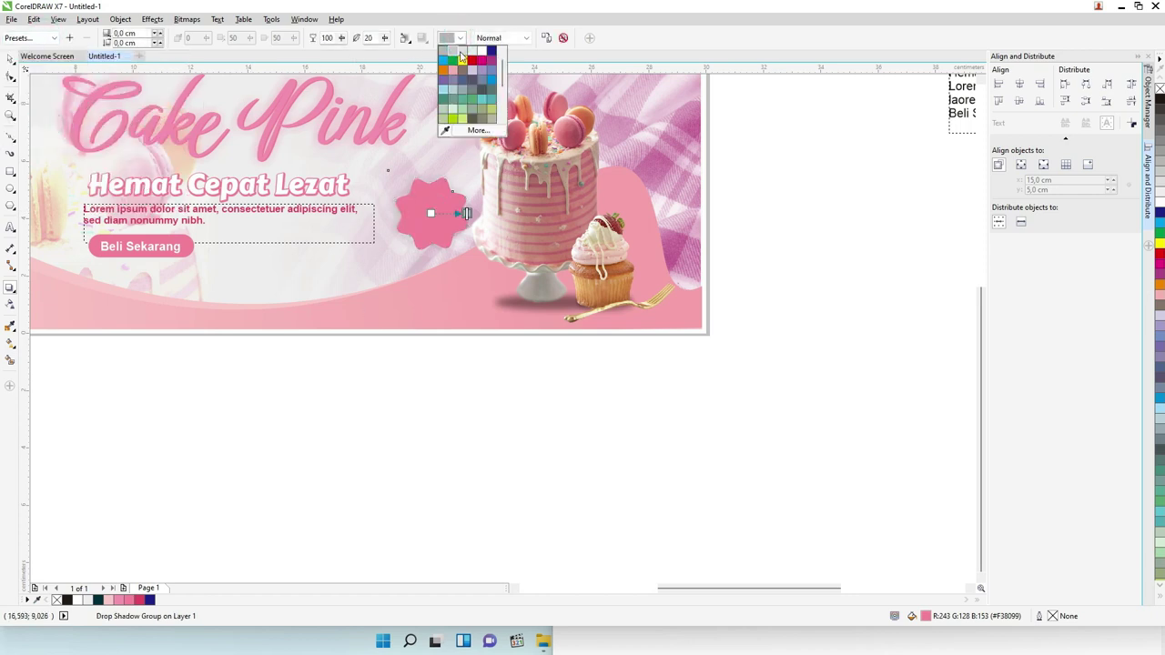
click(483, 54)
Add the artistic text "Off" on the wavy badge
click(11, 57)
click(11, 230)
click(439, 222)
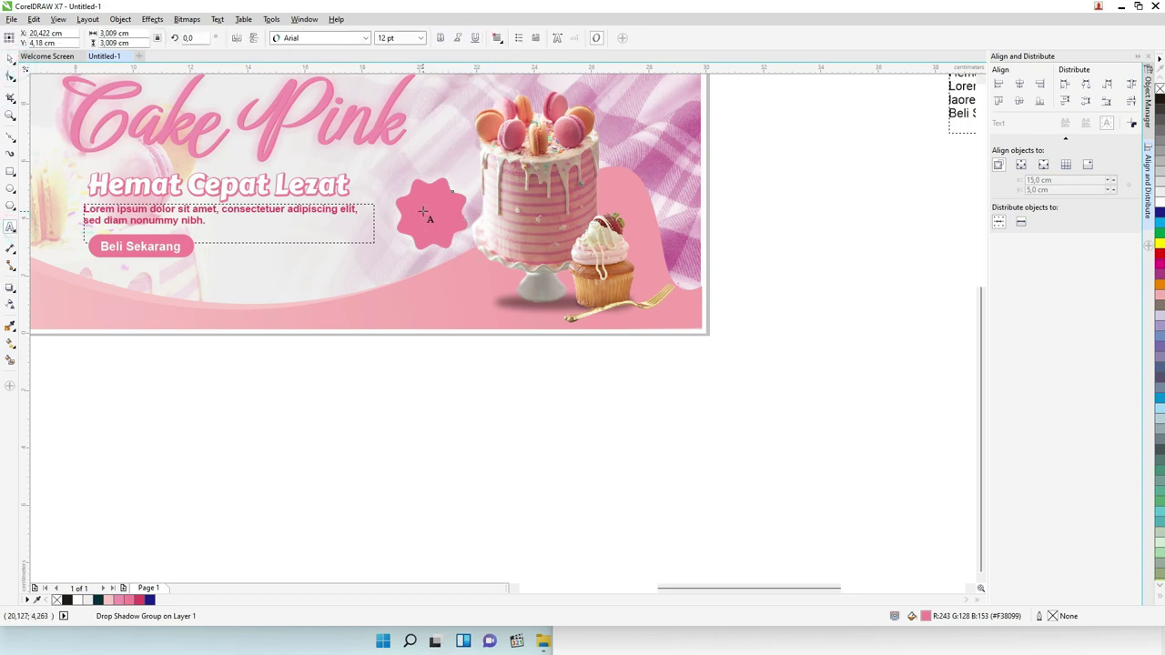
text(off)
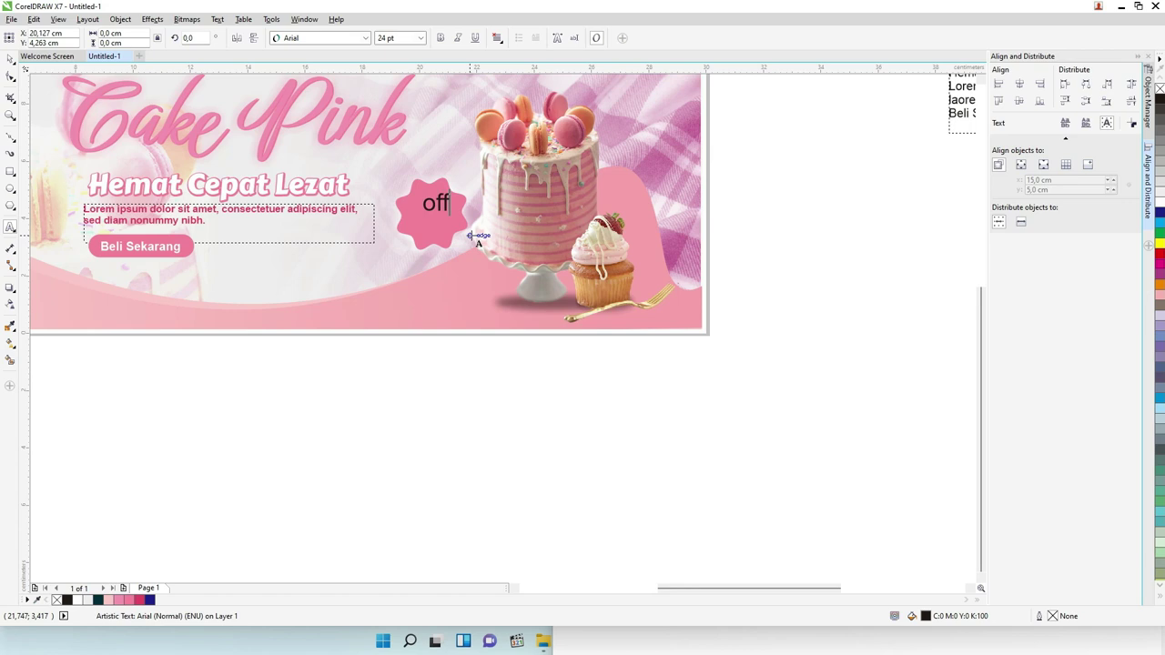
key(Escape)
drag(431, 202, 424, 211)
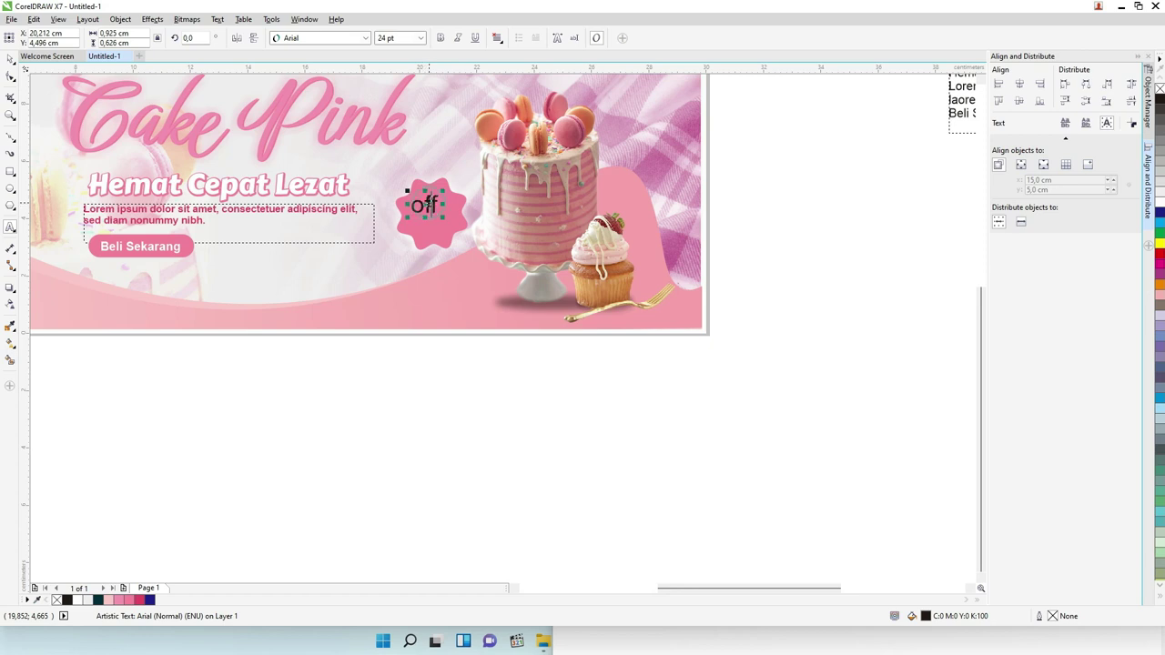
click(425, 200)
key(BackSpace)
text(O)
Shrink the "Off" text to about 10.4 pt and fill it with white
click(10, 58)
scroll(484, 182, up, 1)
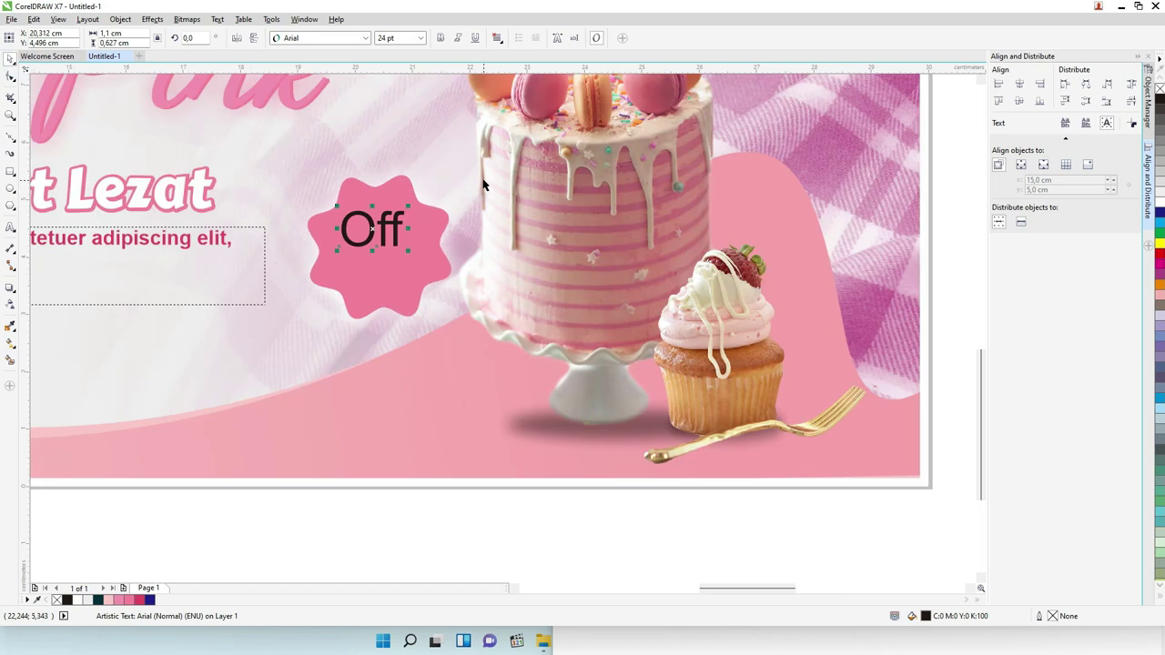
drag(407, 250, 393, 235)
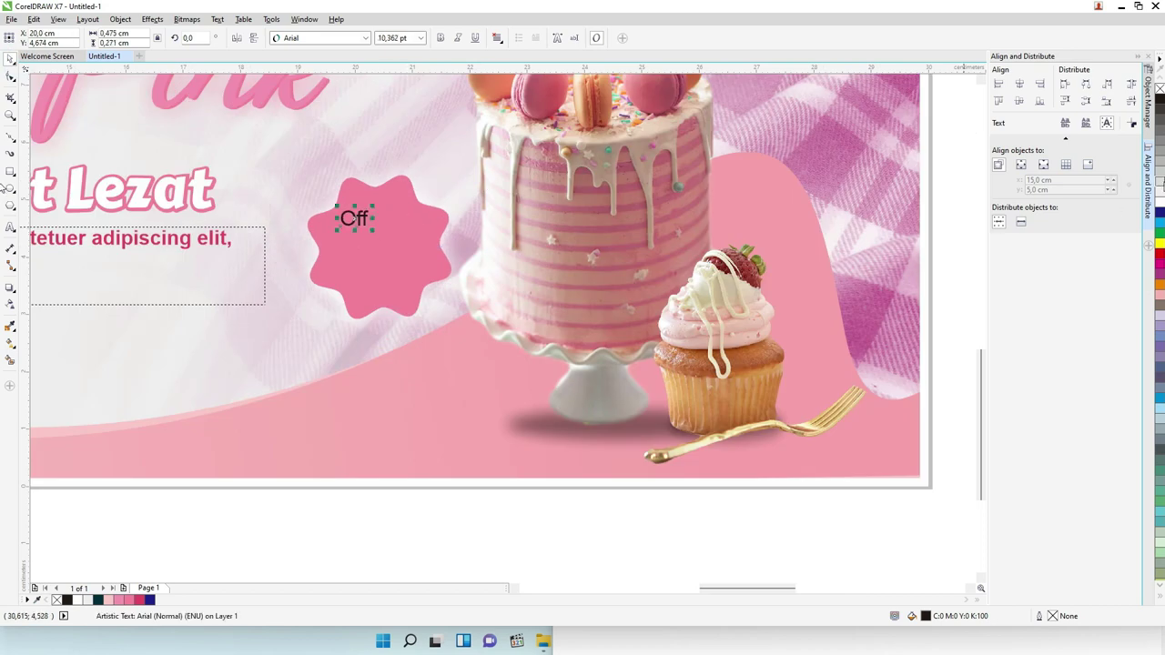
click(1159, 202)
Duplicate the "Off" text just below itself and change the copy's wording to "30"
drag(359, 216, 362, 252)
right_click(362, 255)
double_click(362, 252)
double_click(362, 251)
text(30)
click(11, 58)
Duplicate the "30" text beside itself and change the copy's wording to "%"
drag(374, 263, 437, 281)
right_click(437, 282)
double_click(438, 277)
double_click(438, 271)
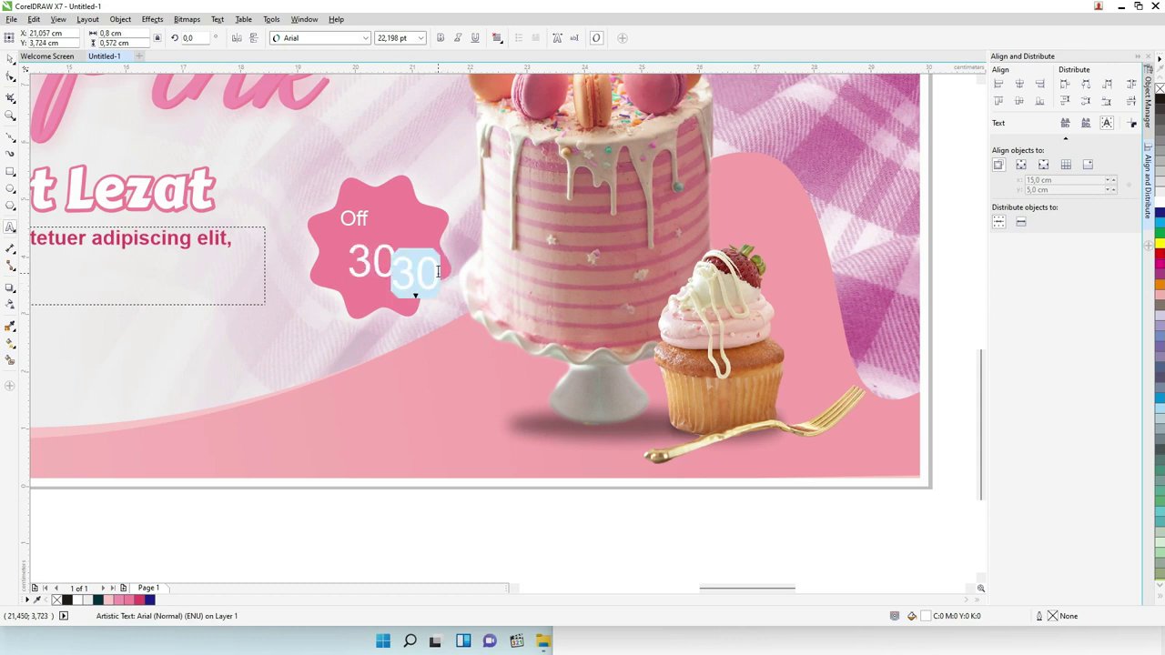
text(%)
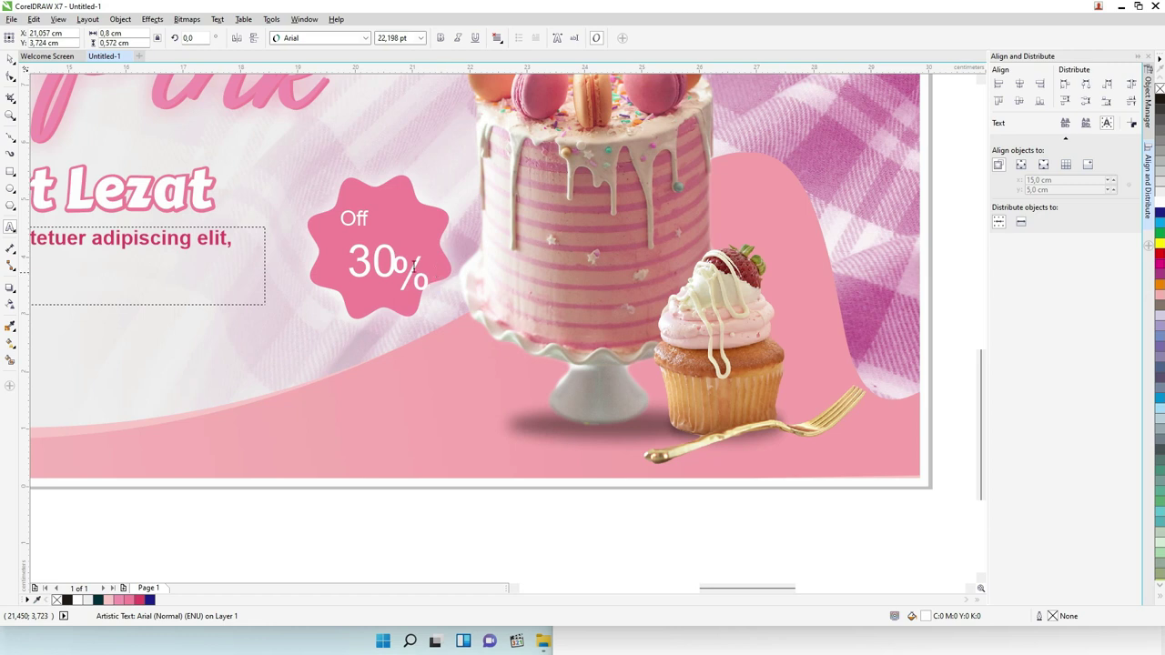
double_click(414, 265)
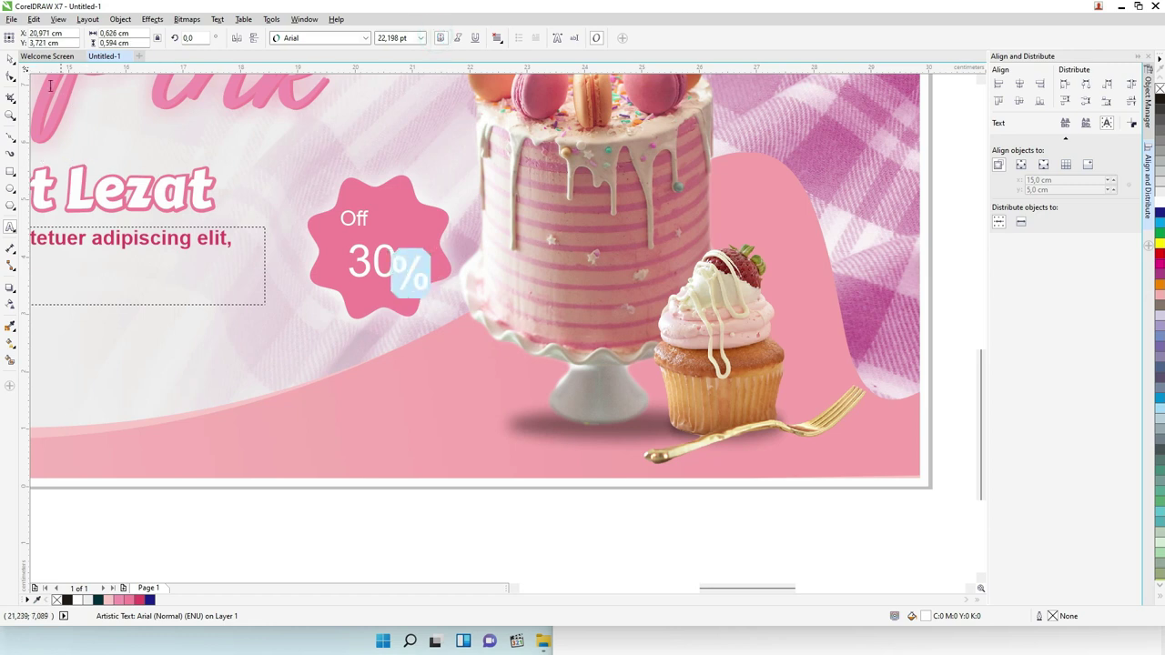
click(10, 57)
Set the font of the badge's "30" text to Oswald
click(377, 249)
click(364, 38)
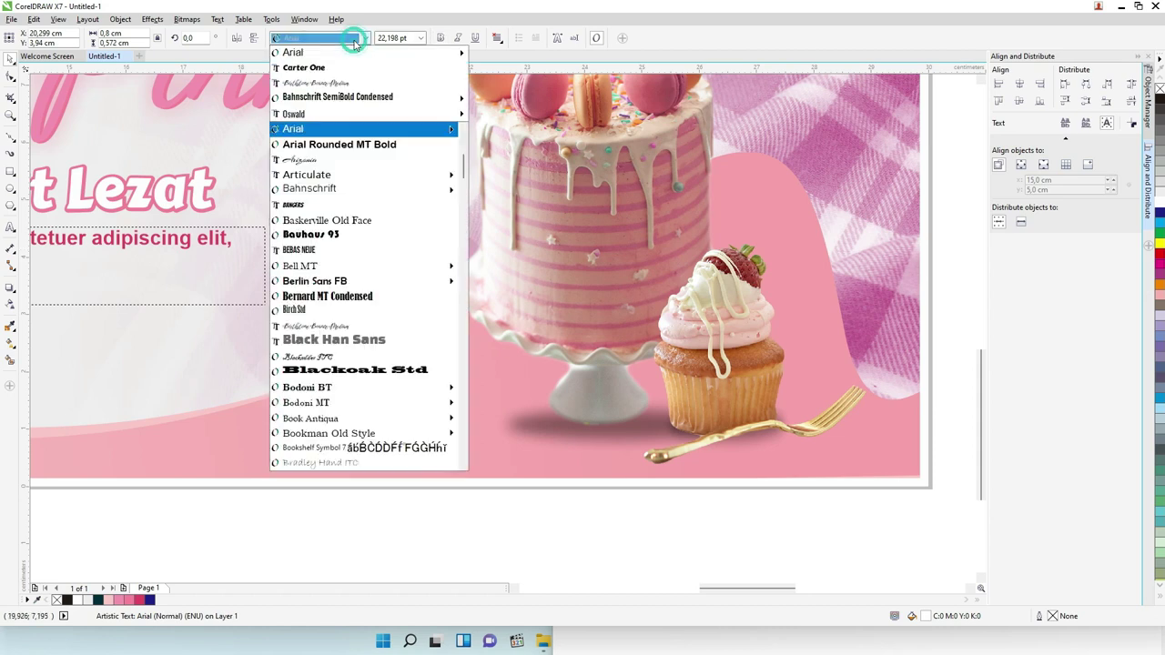
click(314, 68)
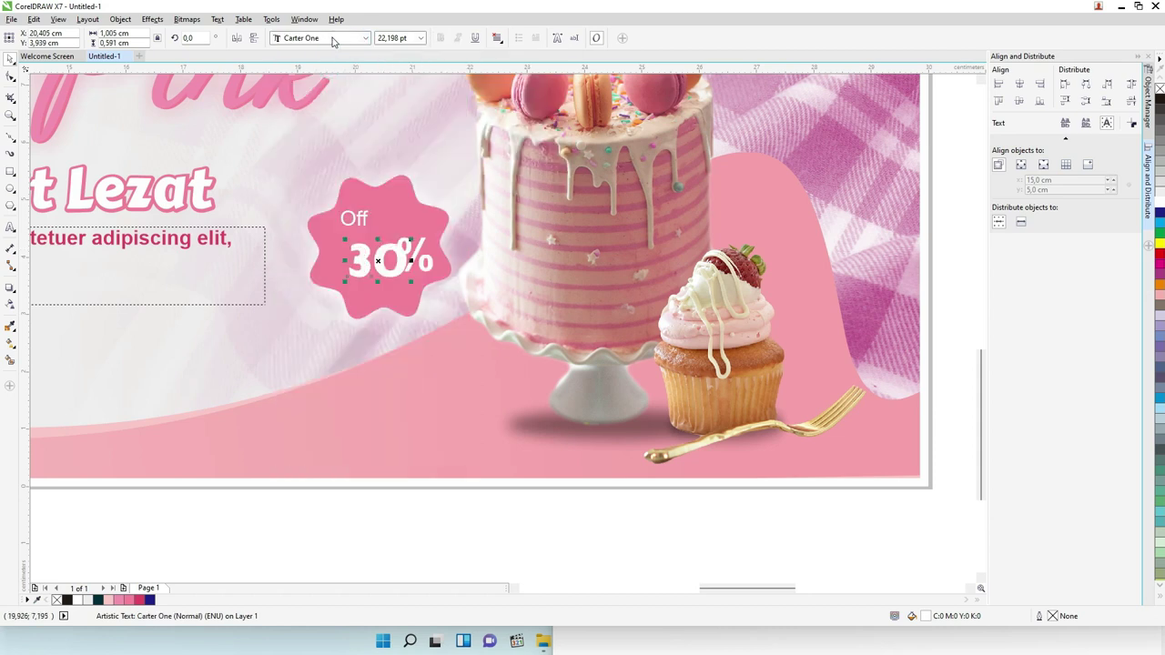
click(332, 38)
text(Oswald)
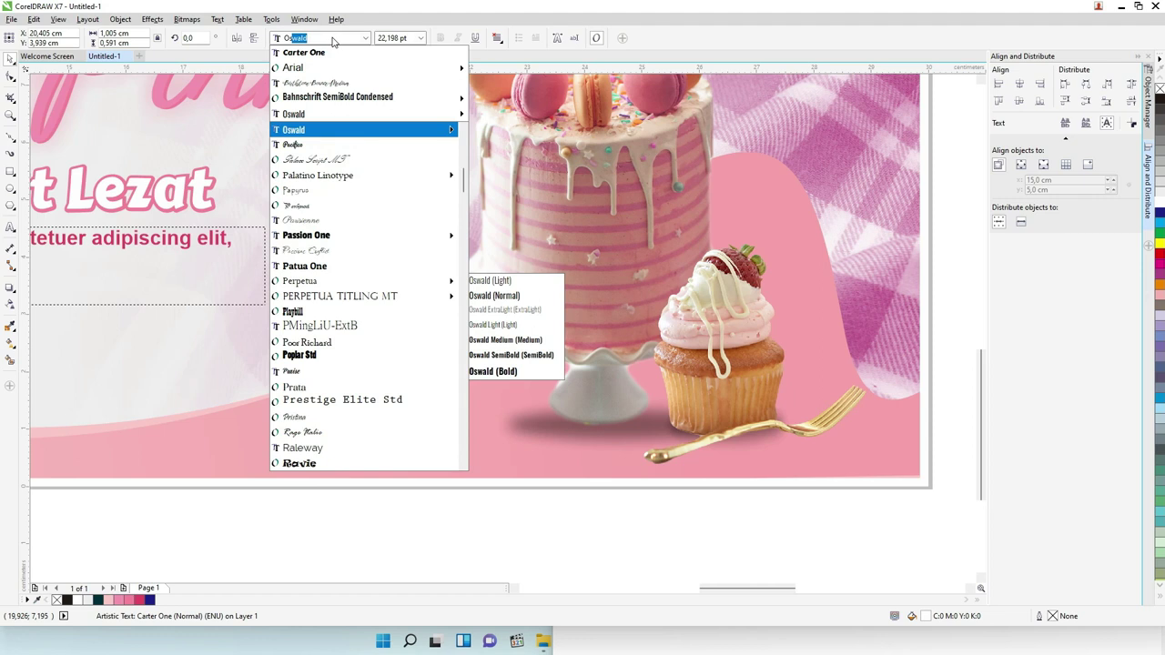
key(Return)
Set the "Off" text to the Oswald font and place it directly above the "30"
click(356, 216)
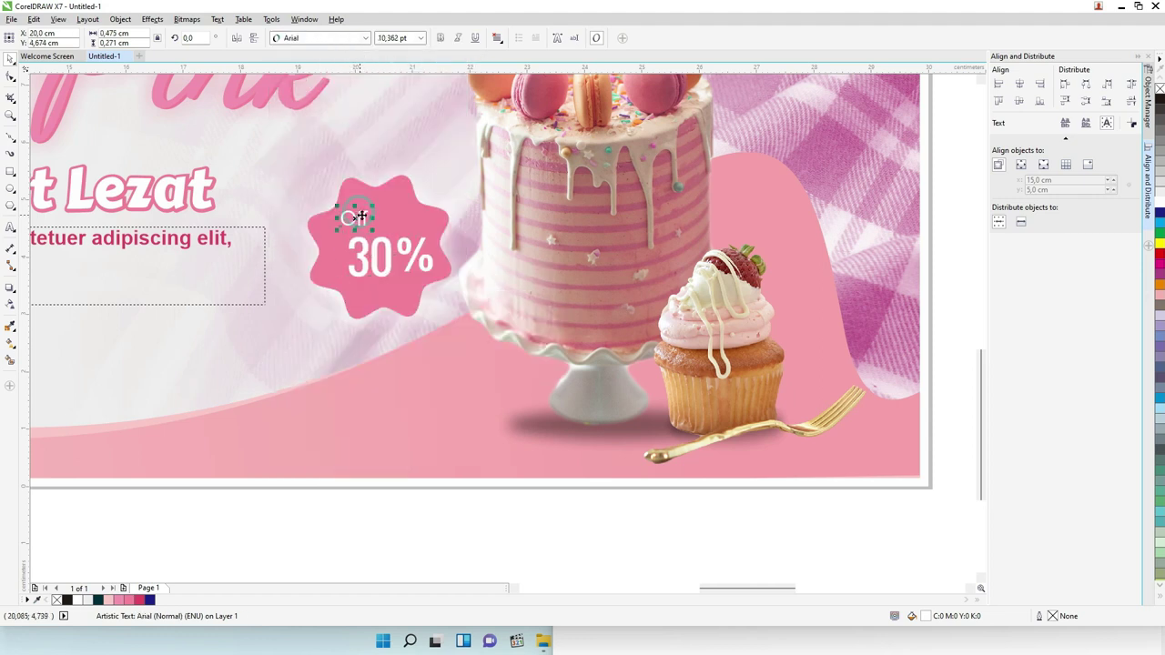
click(318, 38)
click(312, 70)
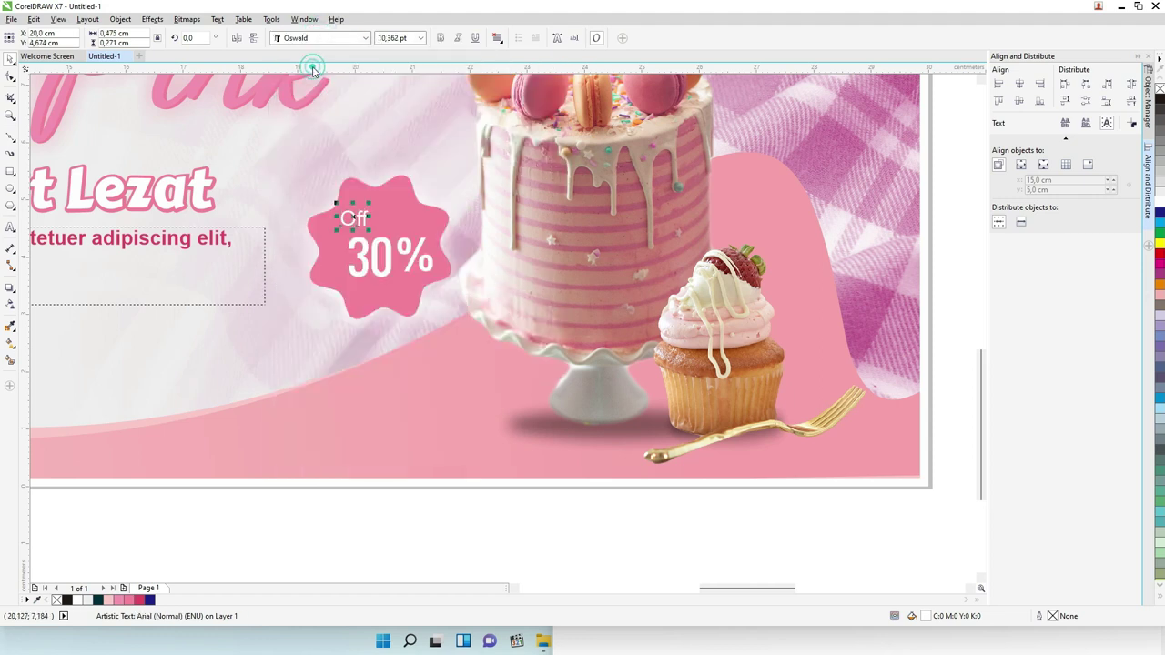
click(372, 136)
click(363, 226)
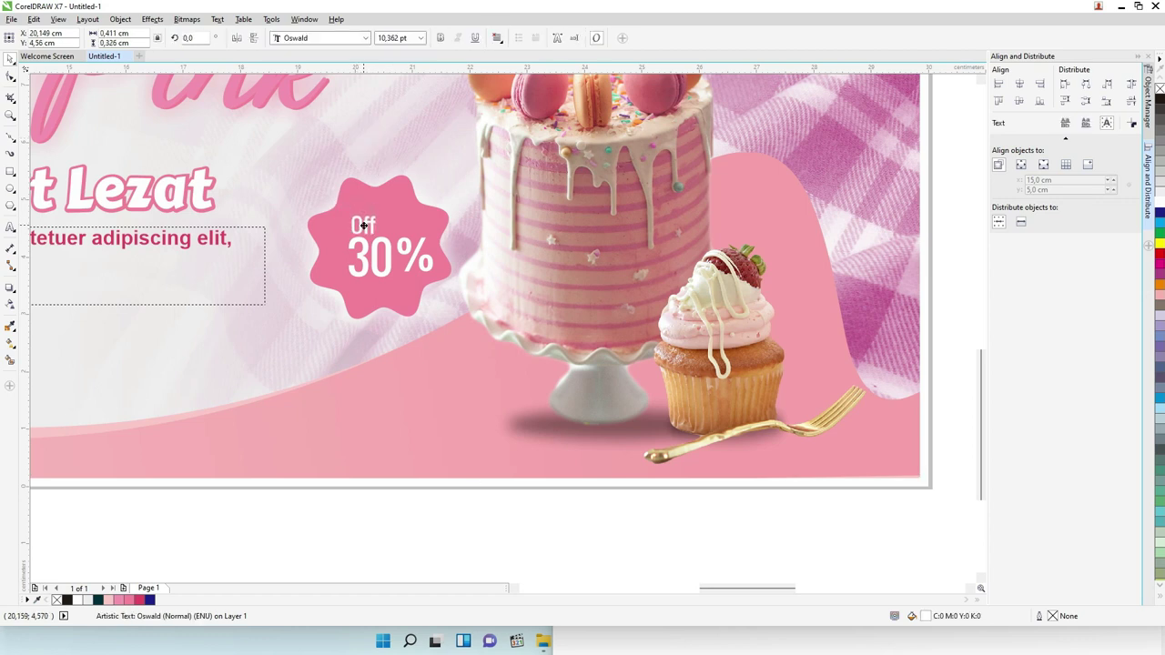
click(417, 261)
Place a duplicate of the "Cake Pink" title group in the empty area below the banner
key(F4)
key(z)
drag(652, 318, 937, 395)
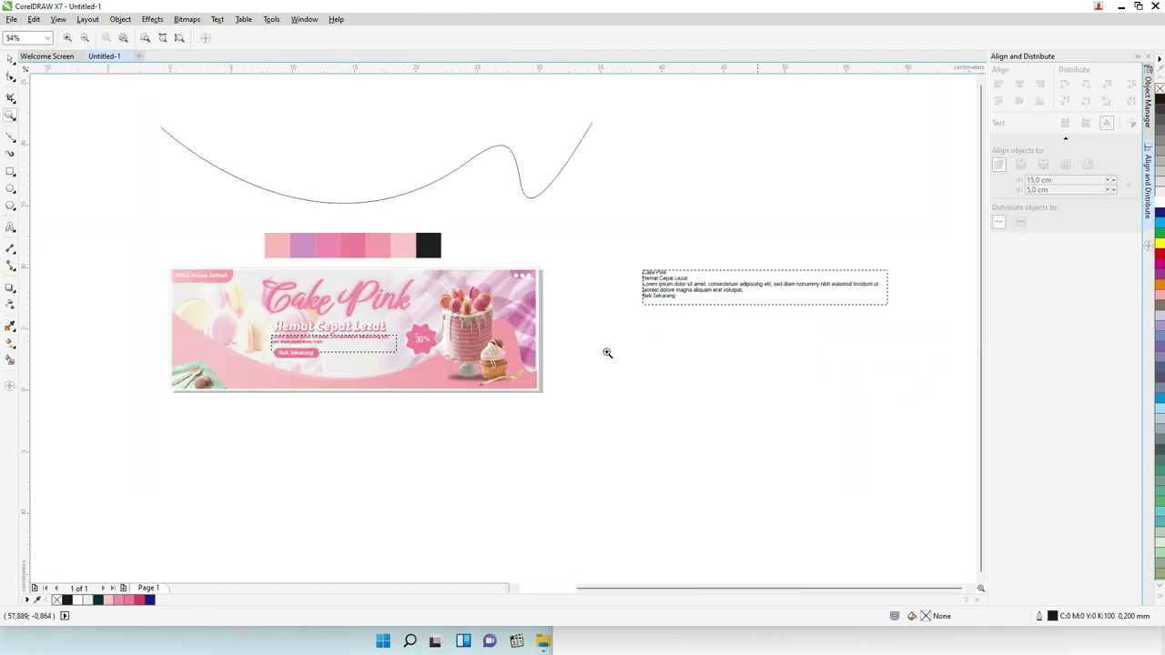
click(11, 58)
click(339, 307)
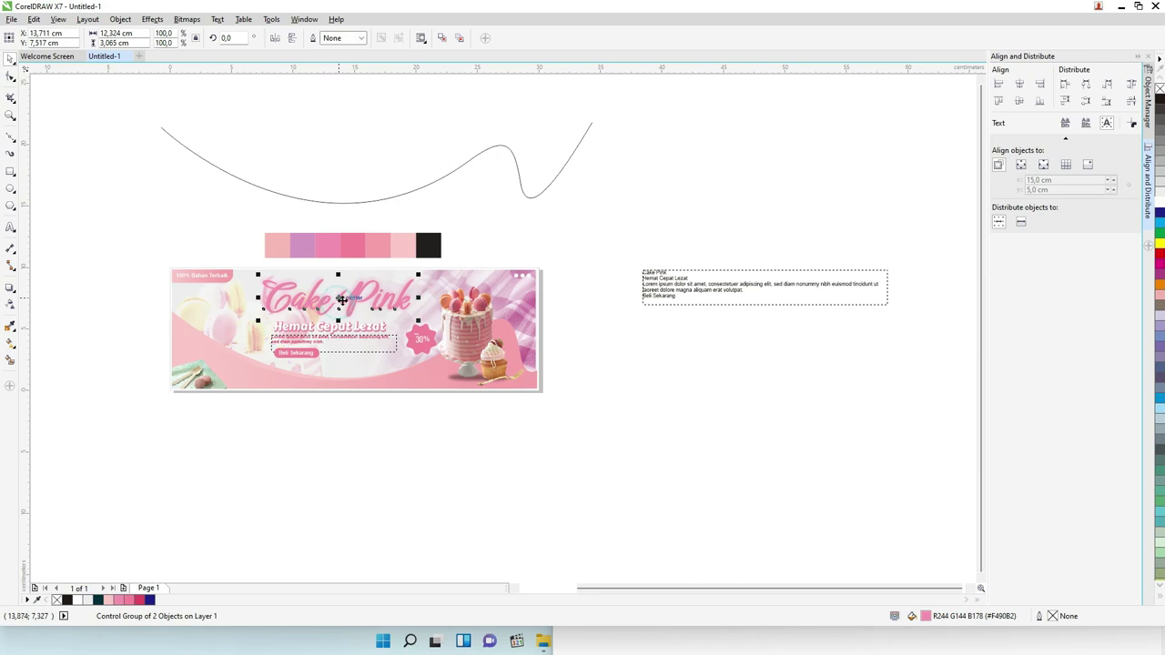
scroll(350, 309, down, 2)
drag(346, 299, 345, 389)
Ungroup all objects in the duplicated "Cake Pink" title and delete its surplus overlapping object, keeping the text
scroll(346, 388, up, 3)
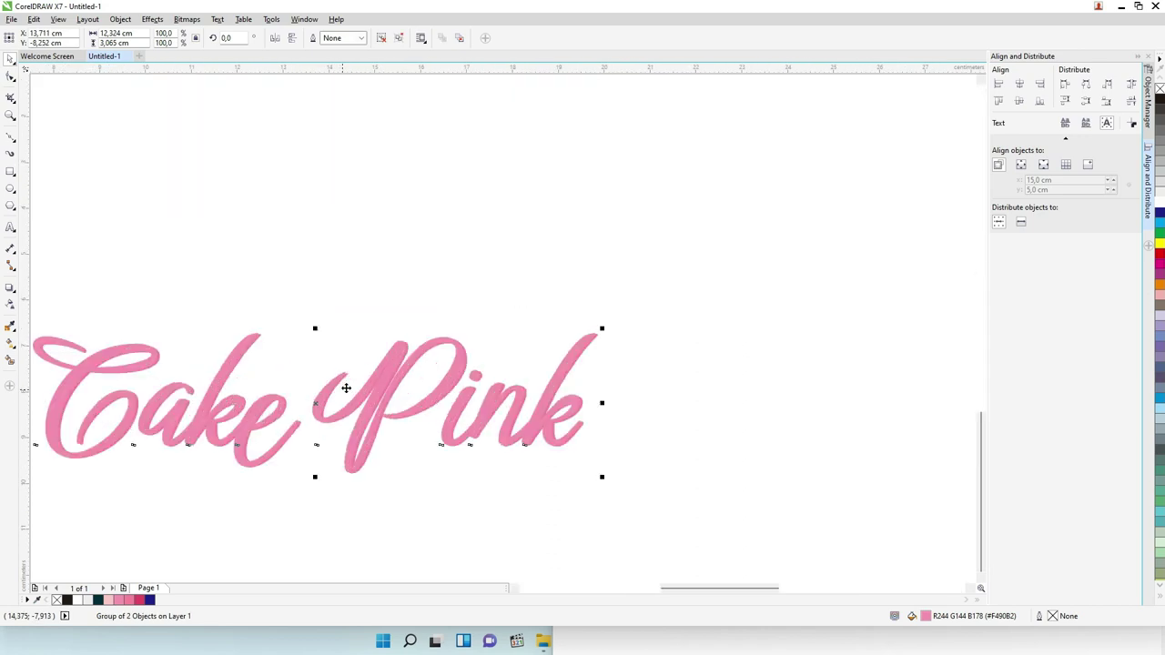
scroll(496, 330, down, 1)
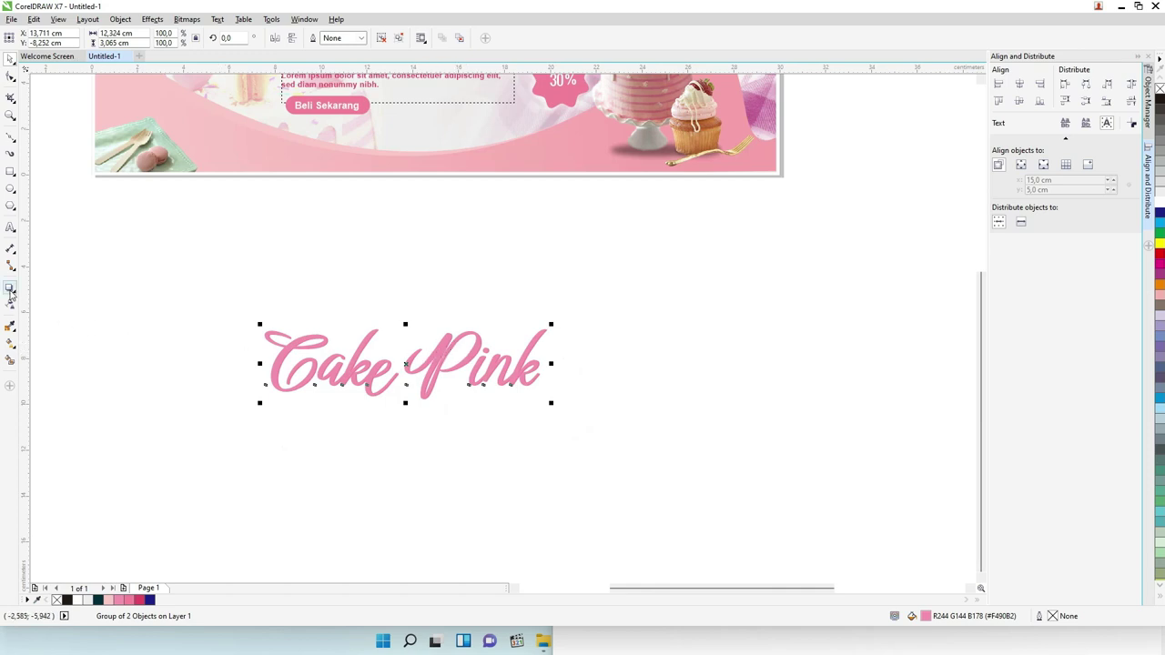
right_click(370, 335)
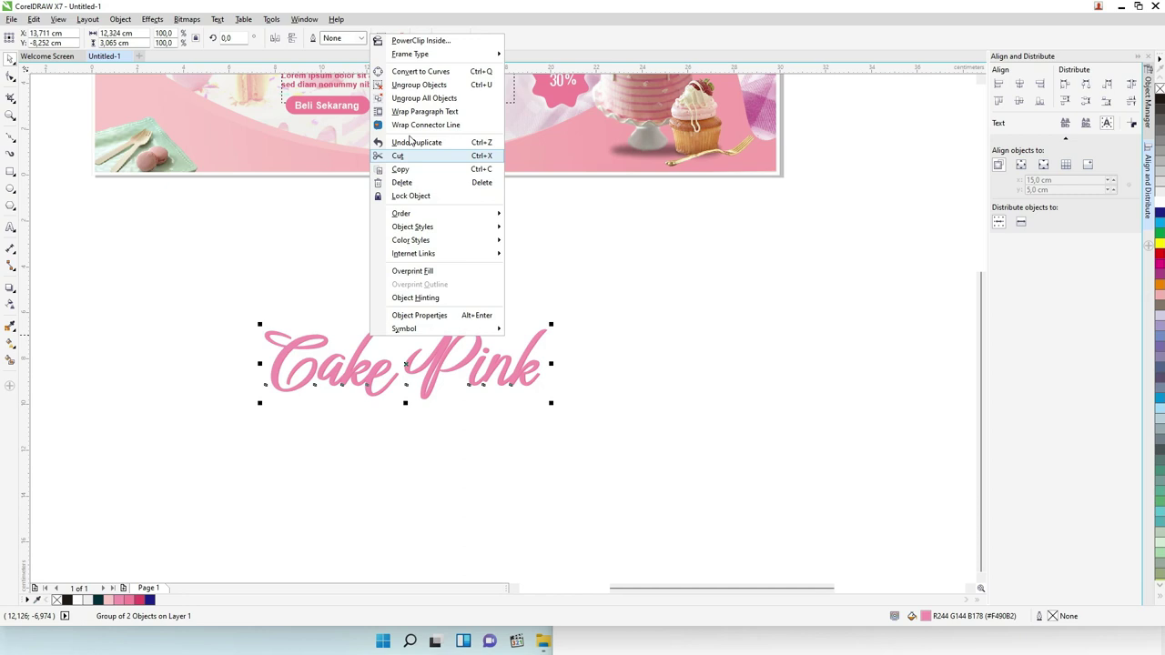
click(416, 96)
drag(538, 335, 495, 282)
click(519, 371)
key(Delete)
Enlarge the duplicated "Cake Pink" text to about 37 x 9.2 cm and place it across the banner
scroll(525, 355, down, 2)
drag(514, 350, 746, 120)
click(678, 230)
click(719, 265)
drag(690, 203, 656, 216)
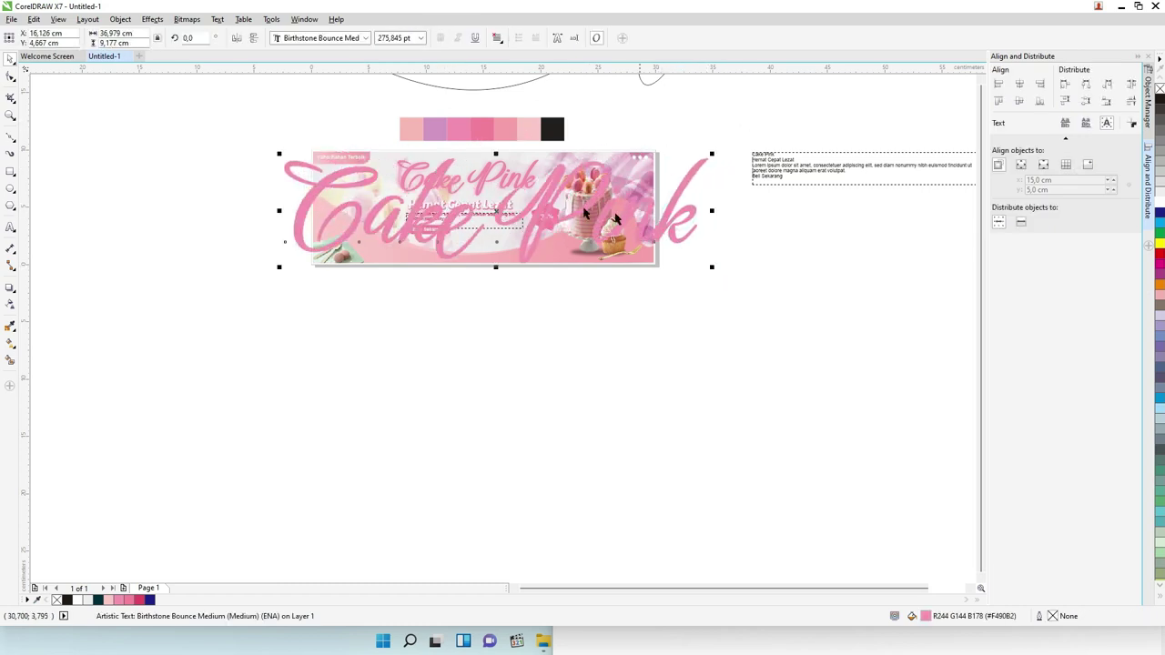
Shift the enlarged "Cake Pink" text to about X 15.76, Y 4.99 cm and send it back behind the banner artwork
scroll(563, 208, up, 2)
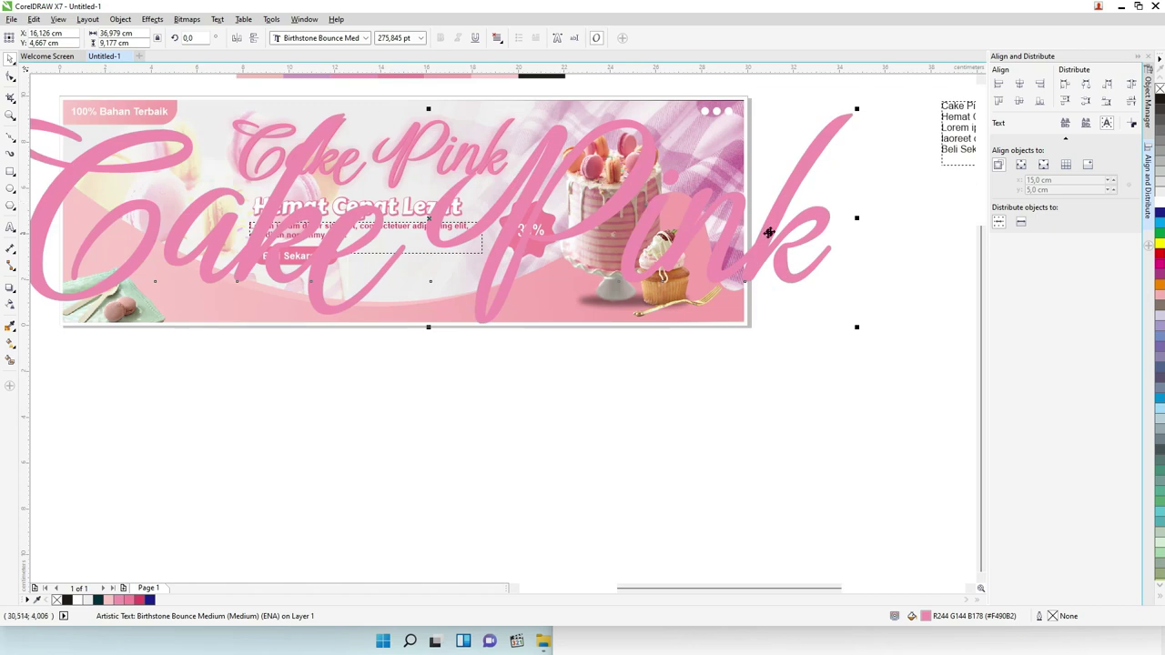
drag(762, 227, 761, 224)
scroll(772, 213, down, 2)
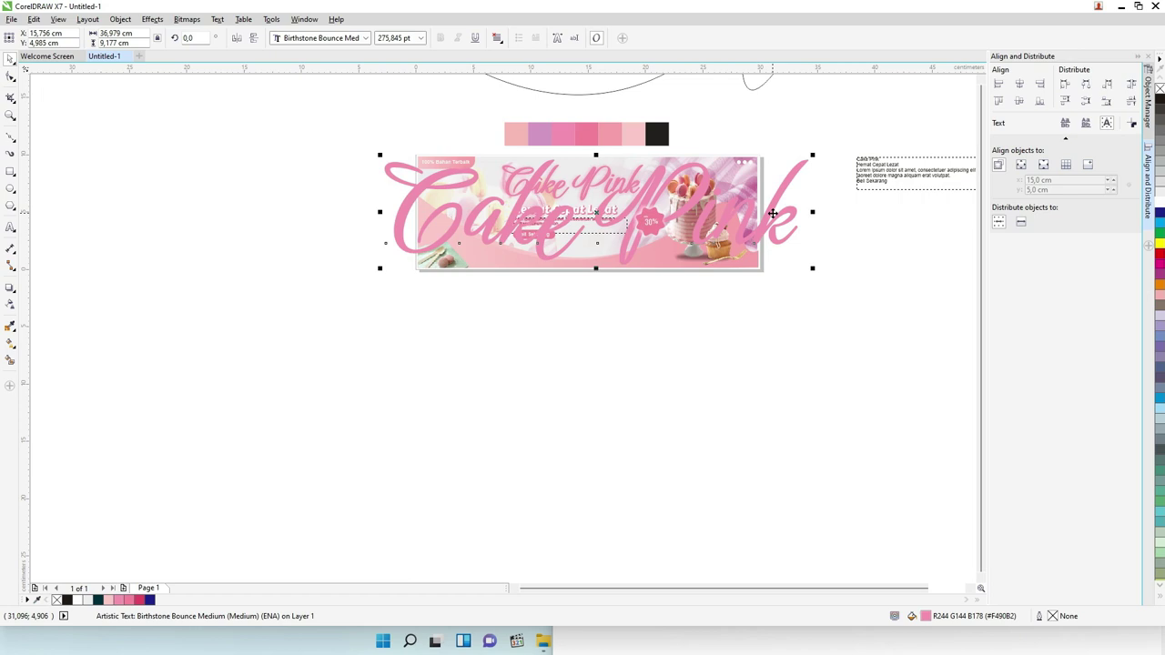
key(ctrl+Page_Down)
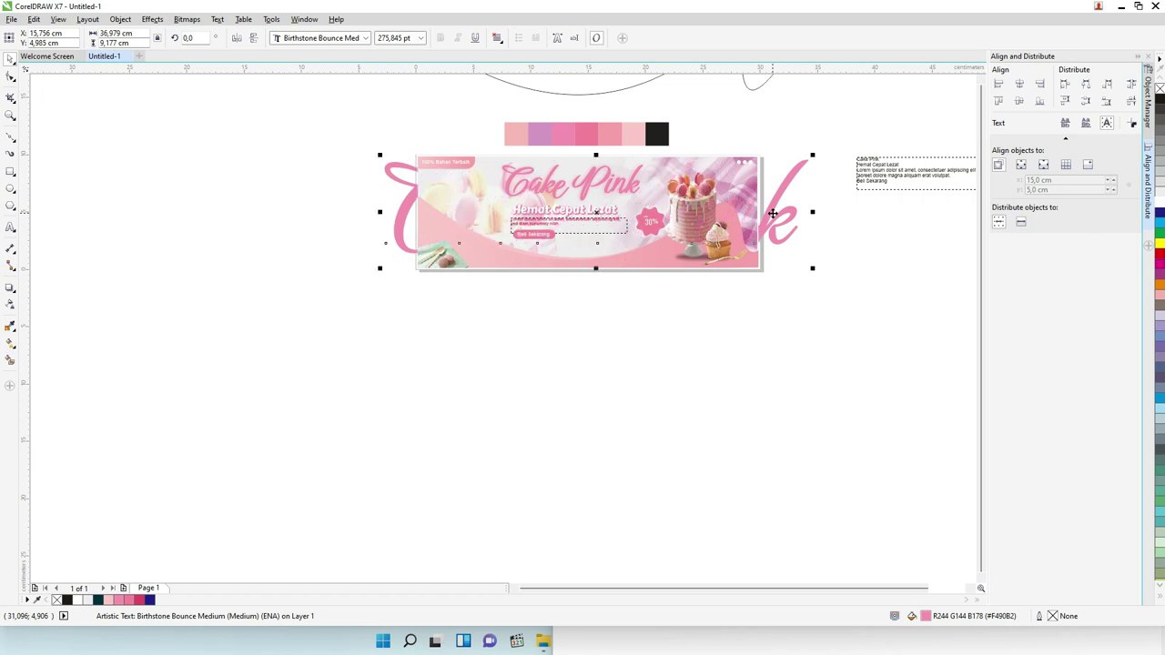
Bring the oversized "Cake Pink" text forward over the background photos and apply a uniform transparency of 79
key(ctrl+Page_Up)
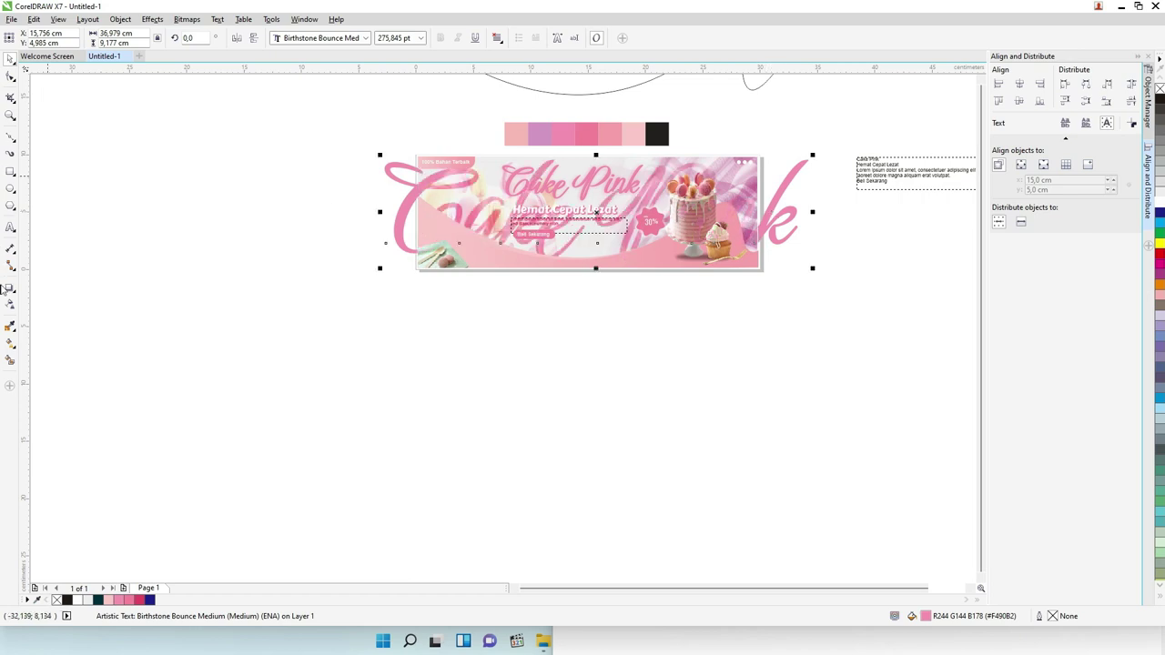
click(8, 306)
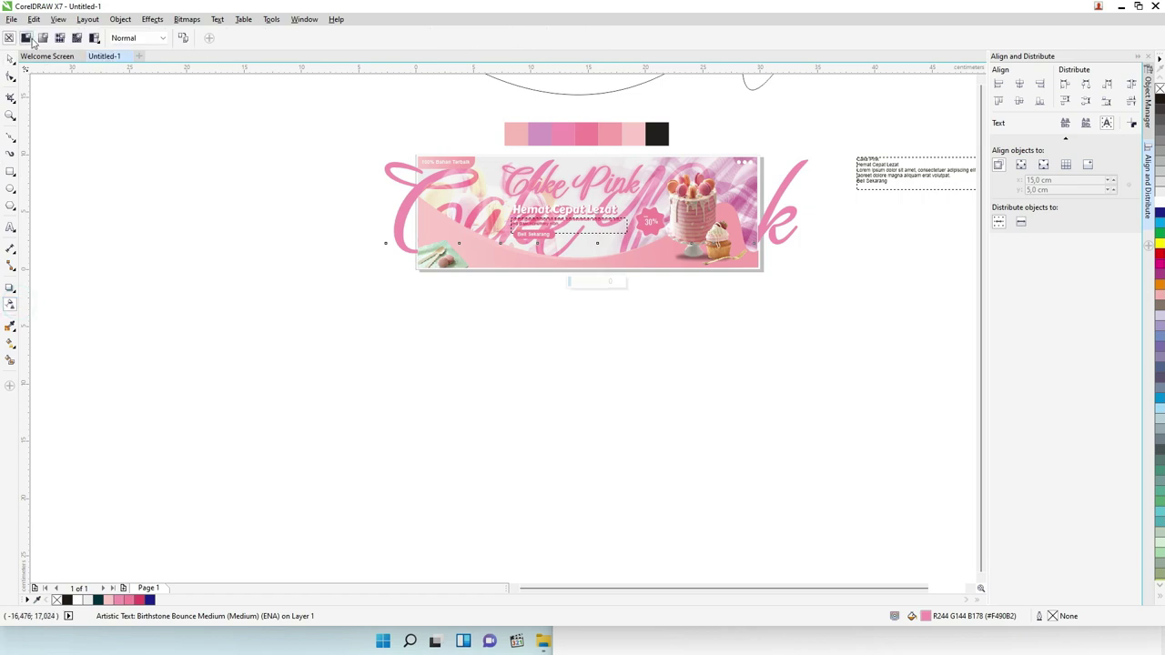
click(25, 37)
scroll(647, 198, up, 2)
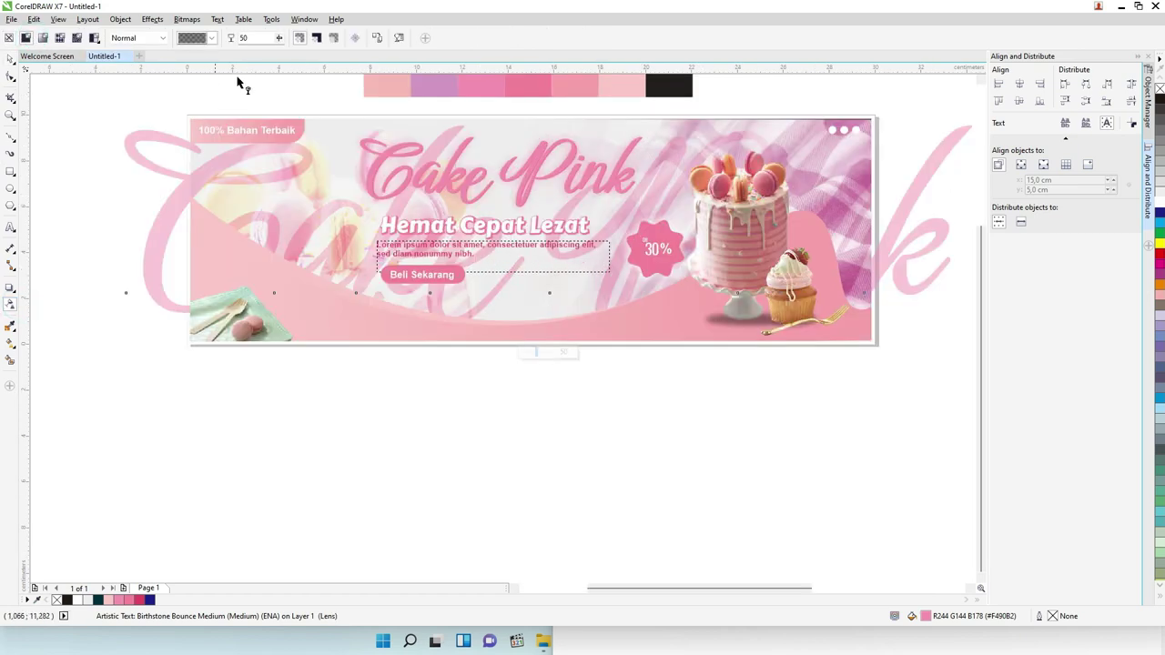
drag(279, 38, 284, 43)
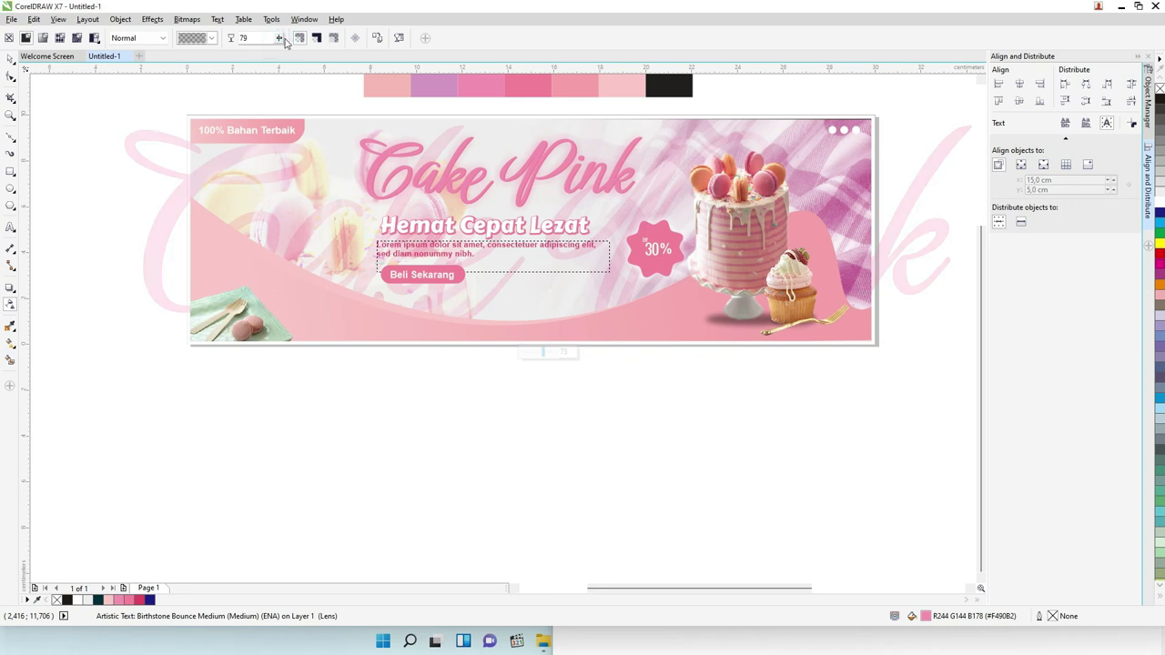
click(10, 57)
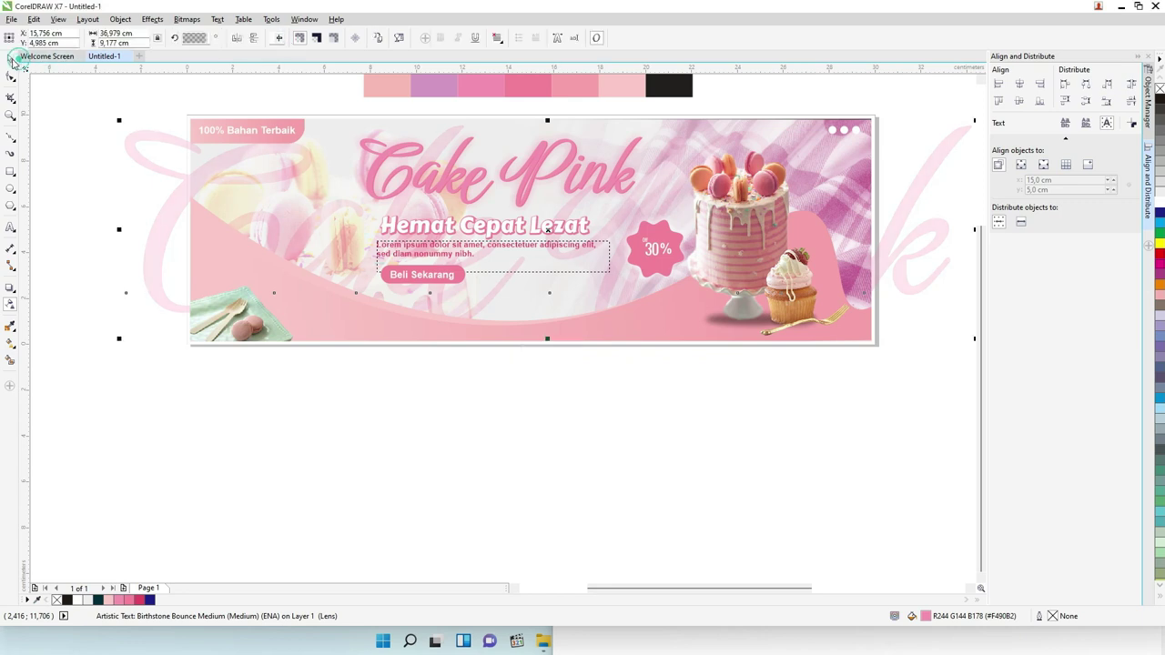
Create a page-sized 30 x 10 cm rectangle and PowerClip the oversized transparent "Cake Pink" text inside it
click(124, 97)
drag(869, 121, 868, 120)
click(888, 94)
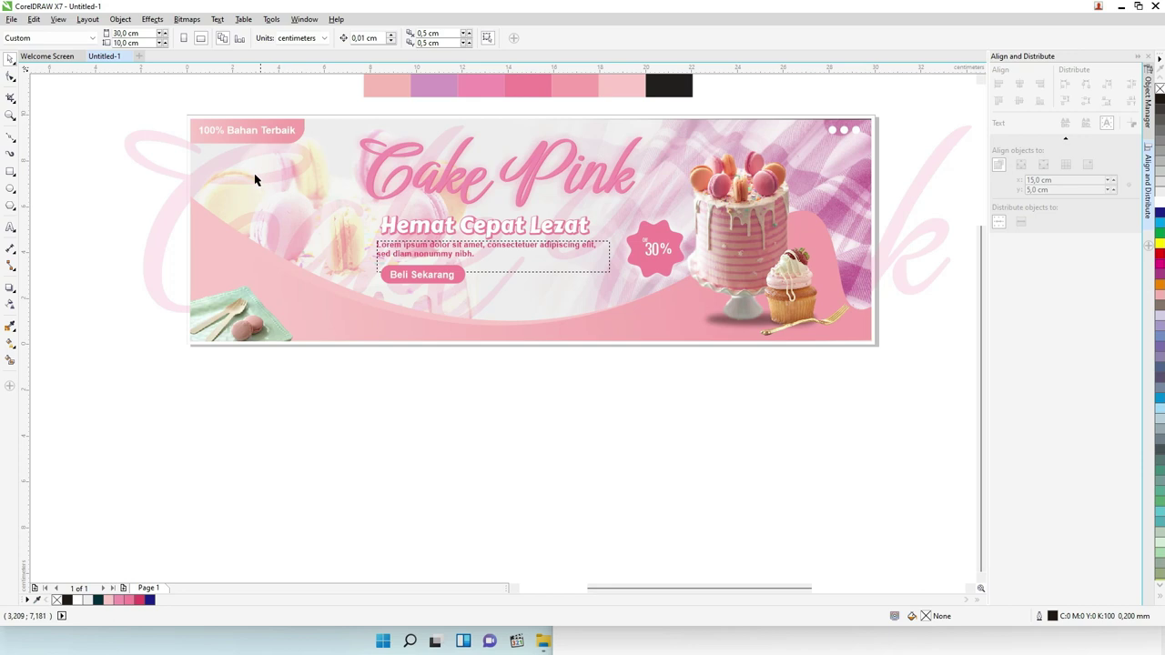
click(11, 173)
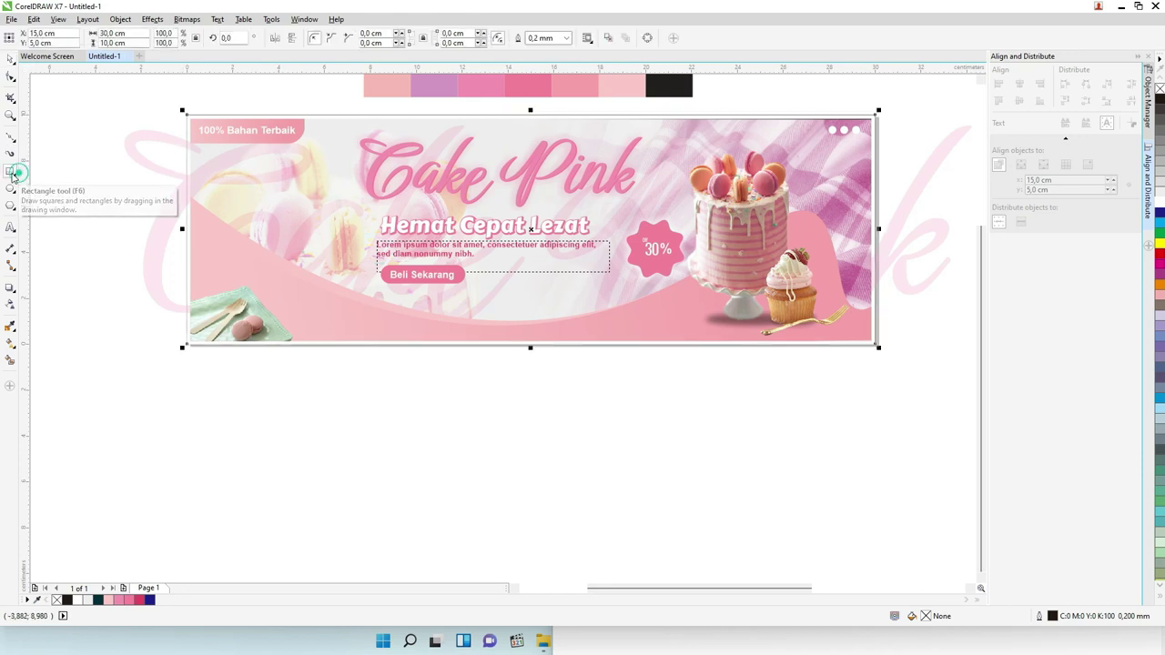
scroll(192, 119, up, 2)
click(10, 59)
click(98, 160)
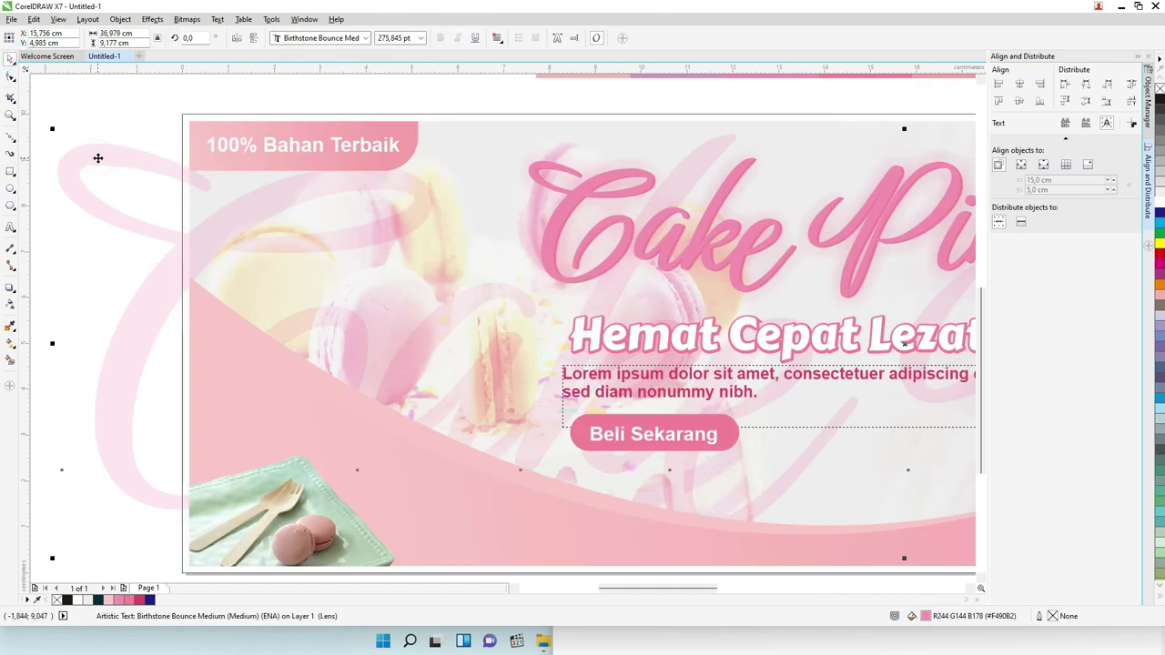
right_click(98, 157)
click(127, 165)
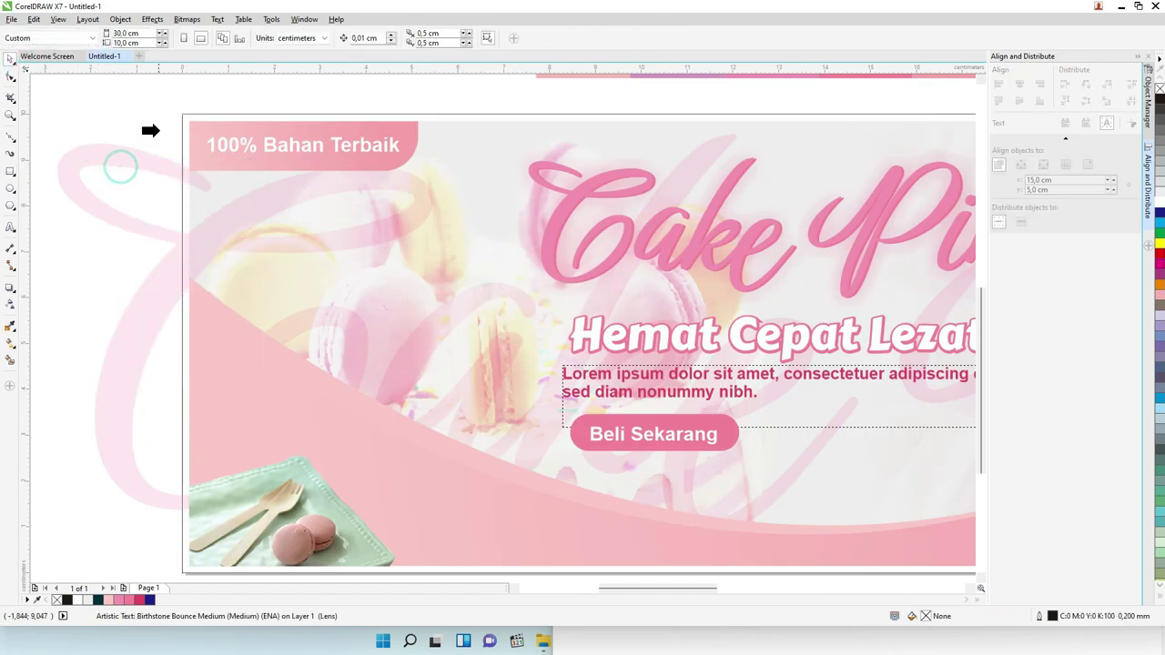
click(182, 115)
Remove the fill from the PowerClip rectangle that holds the oversized background text
scroll(128, 199, down, 1)
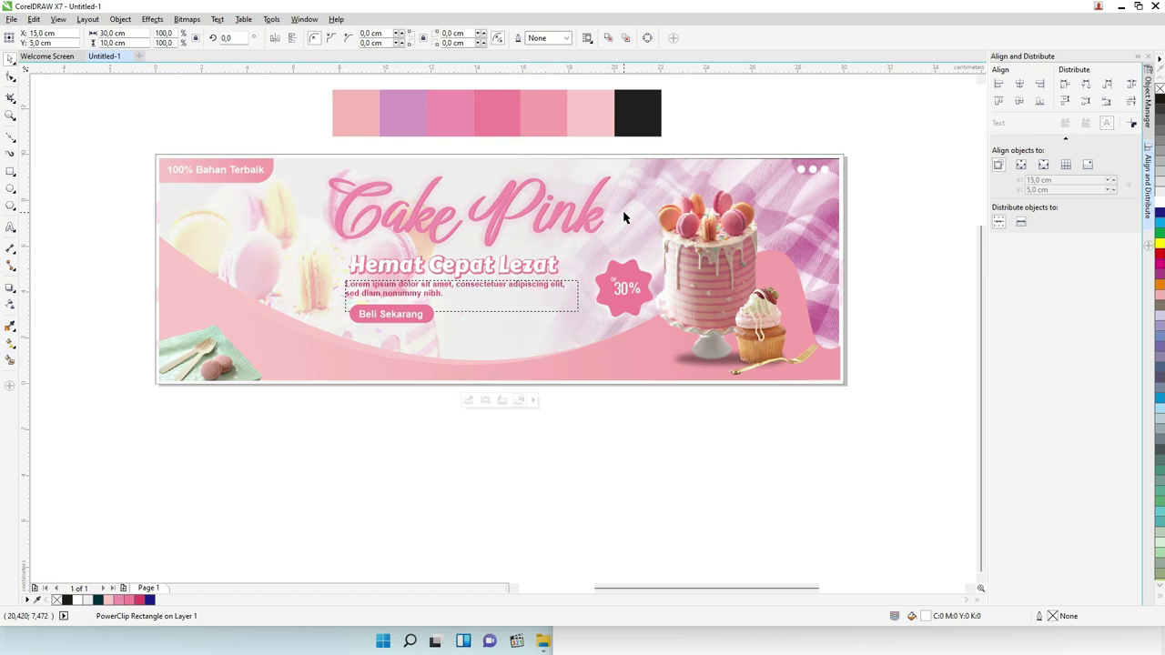
click(1159, 91)
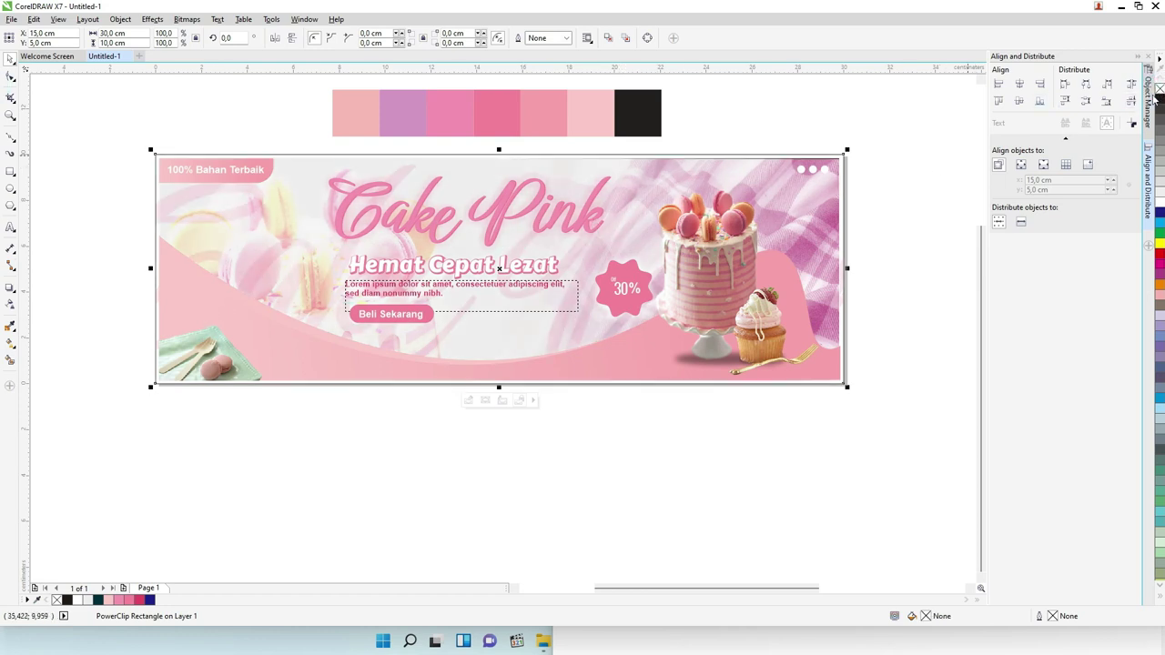
click(816, 116)
click(828, 163)
click(831, 143)
click(836, 151)
click(877, 139)
drag(924, 441, 141, 151)
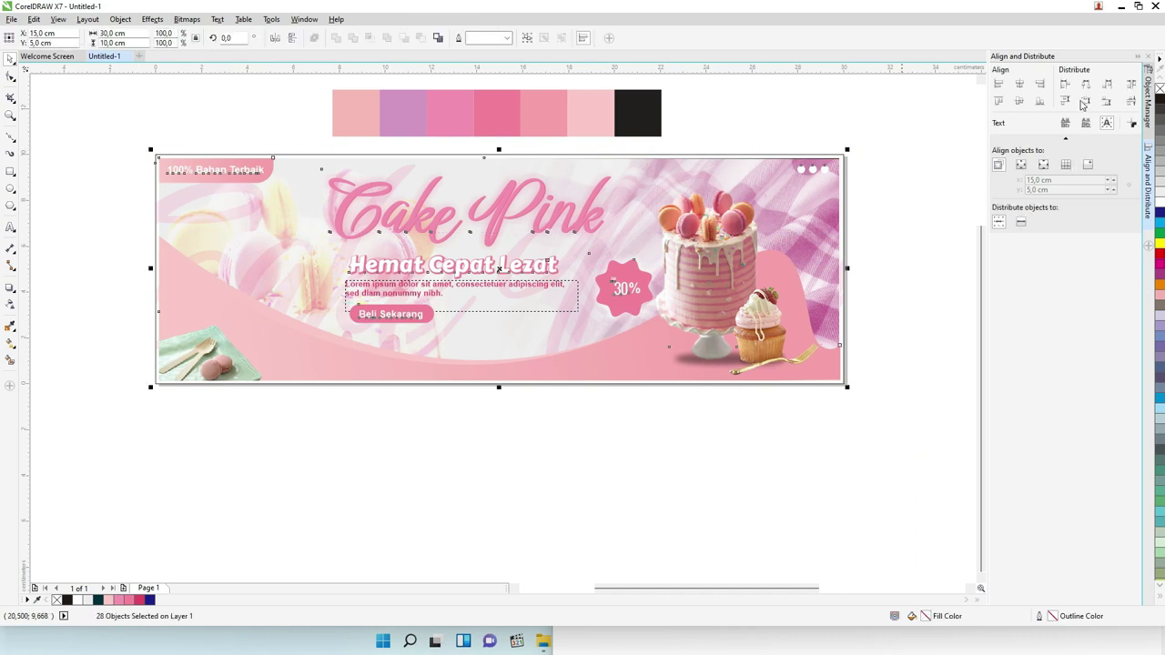
click(907, 97)
scroll(593, 159, up, 2)
scroll(601, 153, down, 2)
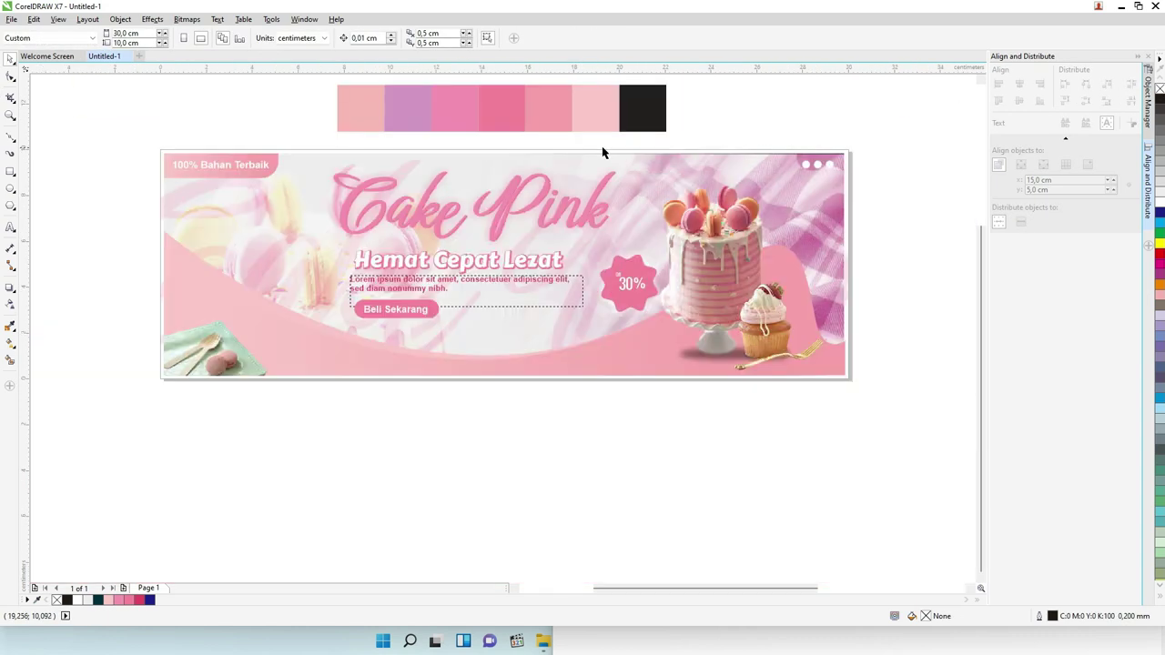
Shift the lorem ipsum paragraph text slightly to about X 13.68, Y 3.81 cm, below the "Hemat Cepat Lezat" subtitle
click(439, 288)
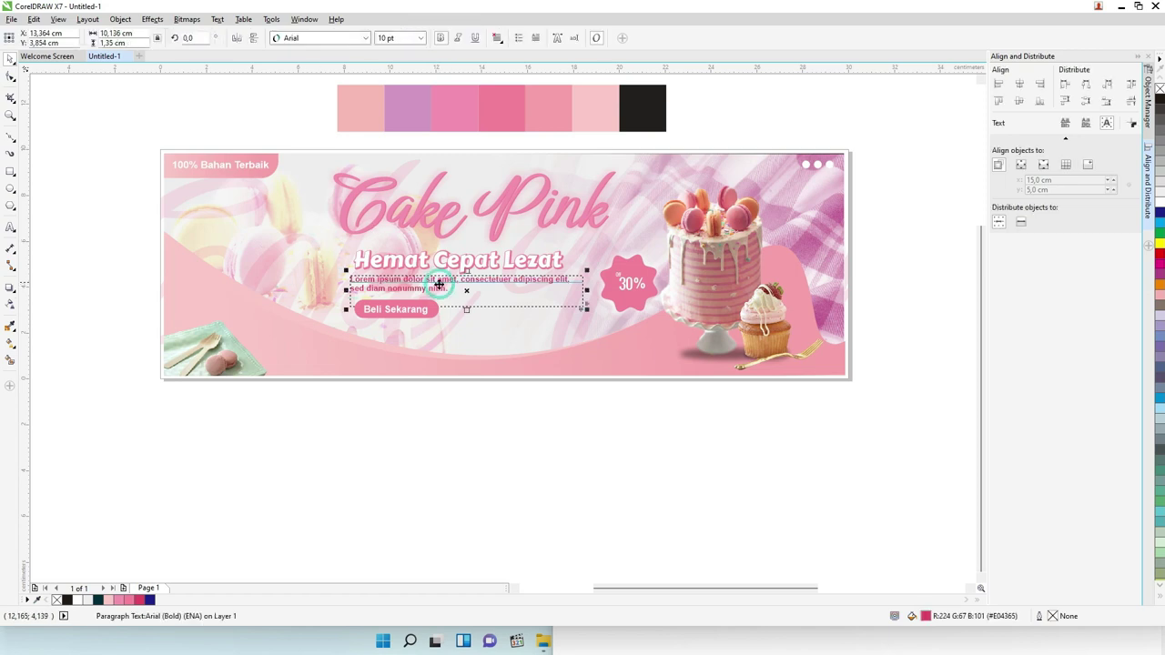
drag(433, 284, 439, 284)
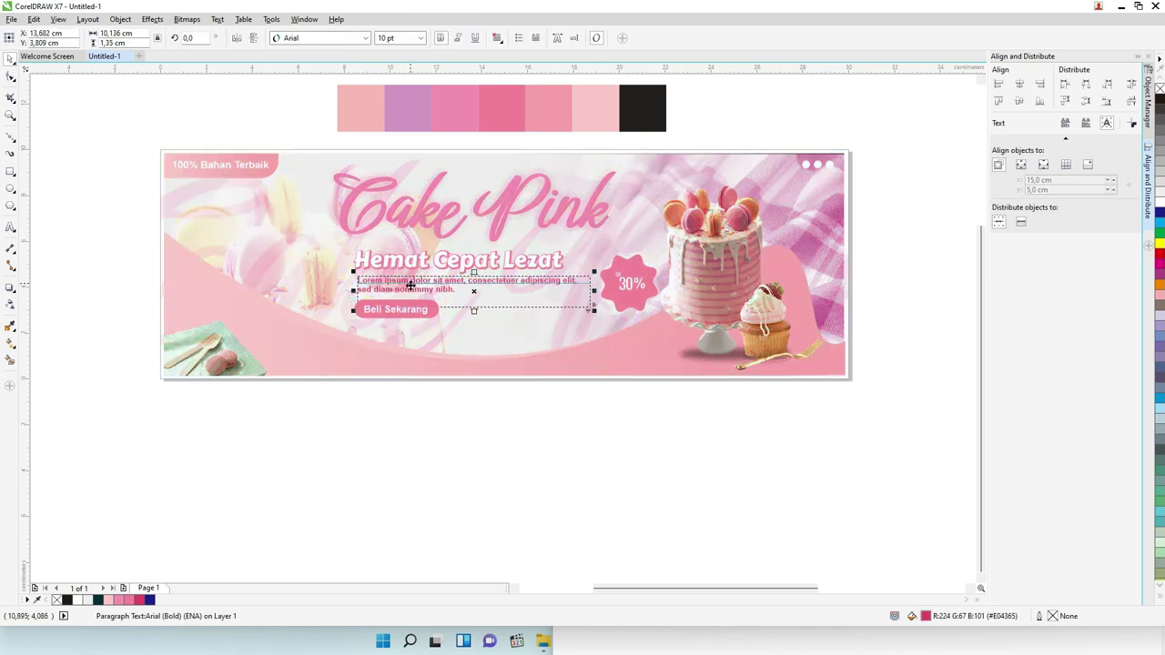
Select the "Hemat Cepat Lezat" subtitle, the paragraph text and the "Beli Sekarang" button together
drag(309, 123, 607, 368)
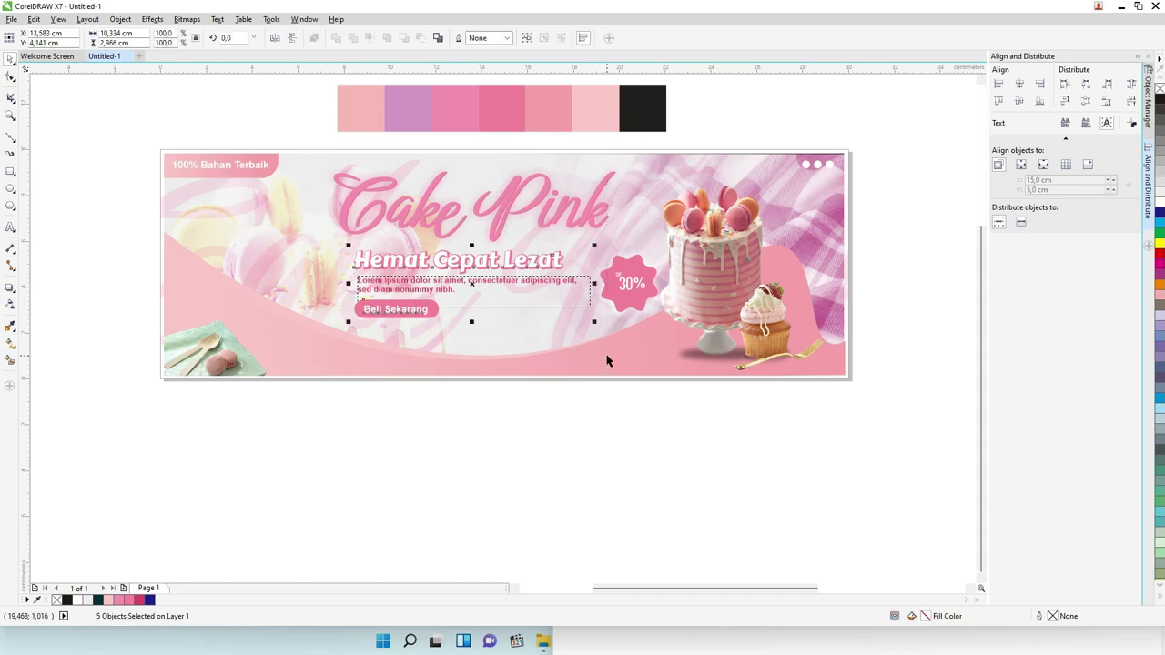